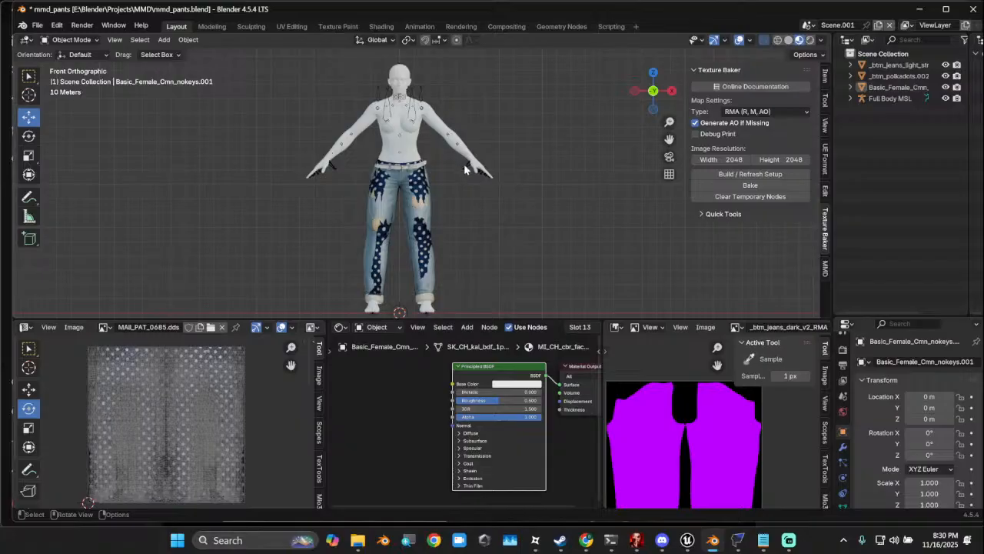
Switch to the browser and find T8_TextureBaker_v1_1.zip in the Tekken-8-Resources repository's file list
click(583, 529)
scroll(368, 167, up, 15)
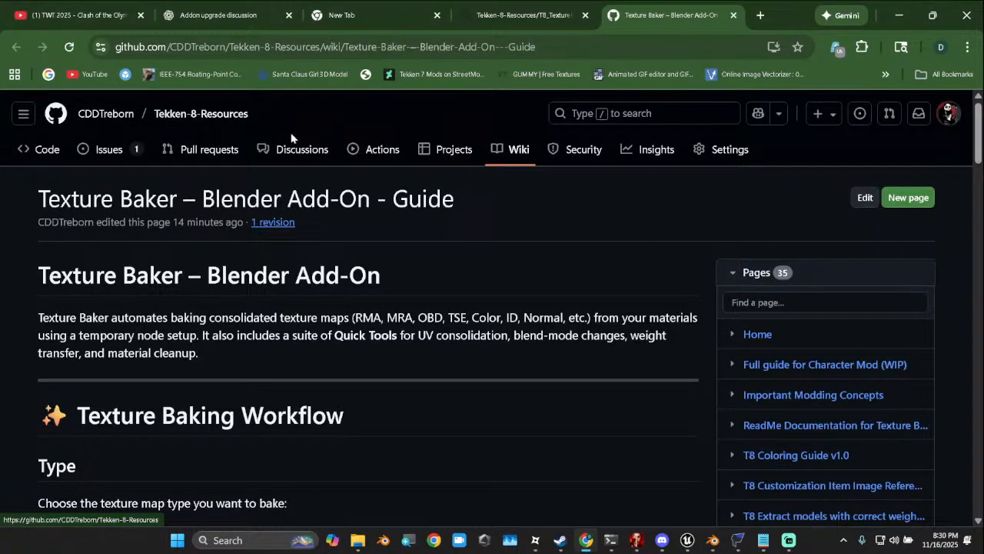
click(47, 150)
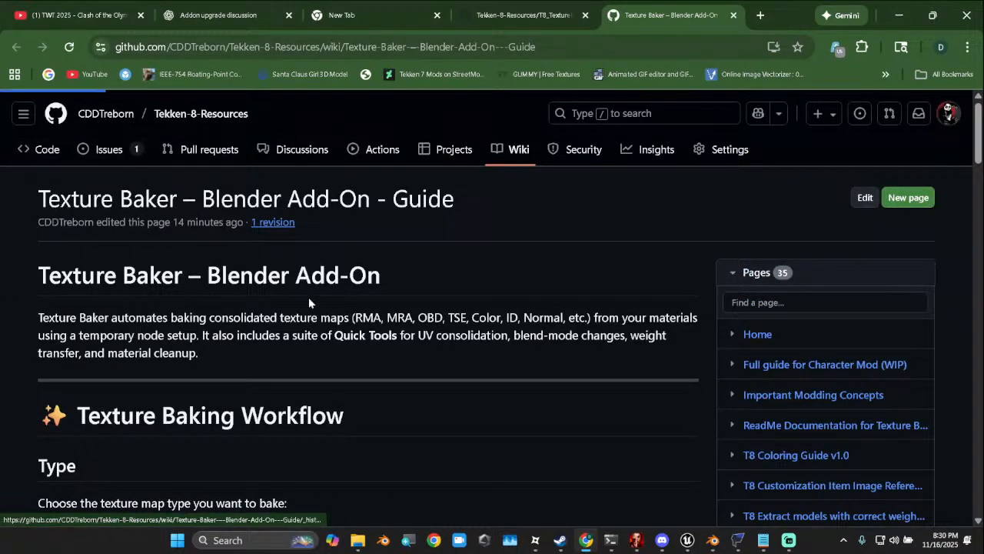
scroll(148, 383, down, 3)
scroll(149, 383, down, 7)
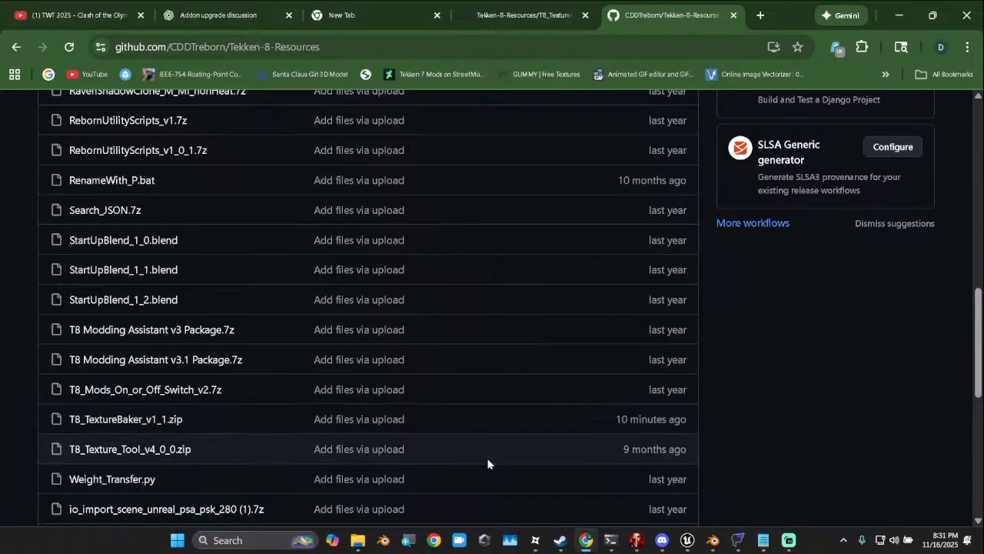
Switch to Blender and expand the Texture Baker add-on's details in the preferences
click(714, 542)
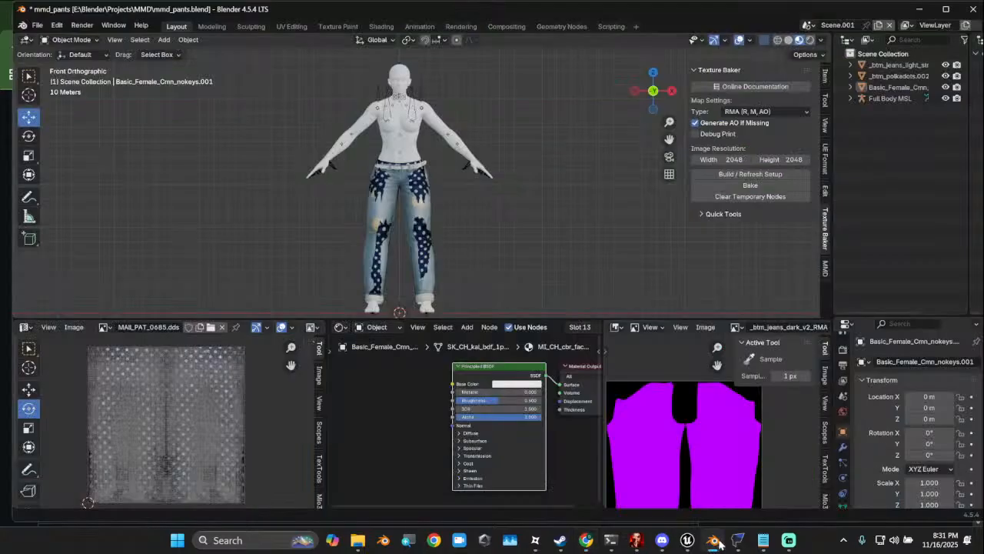
click(56, 26)
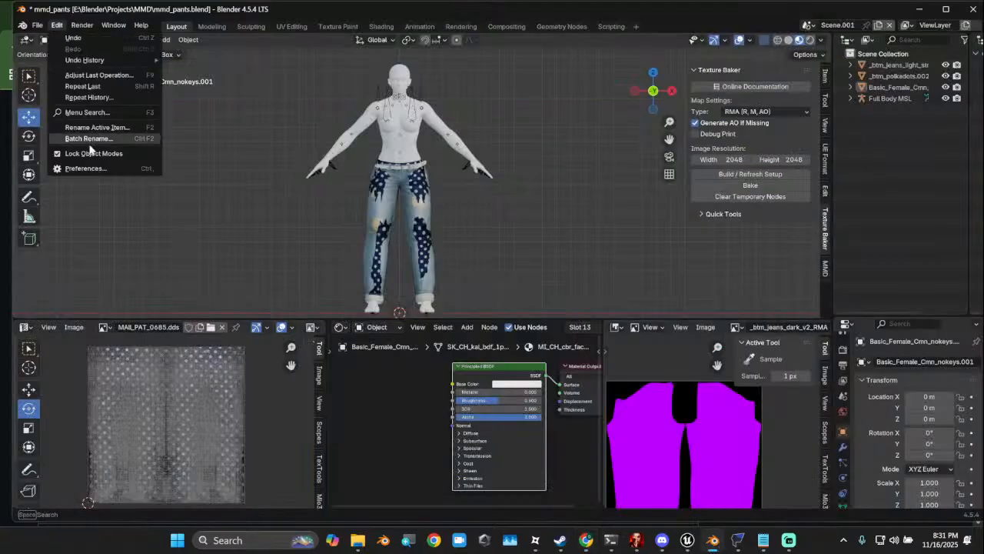
click(106, 174)
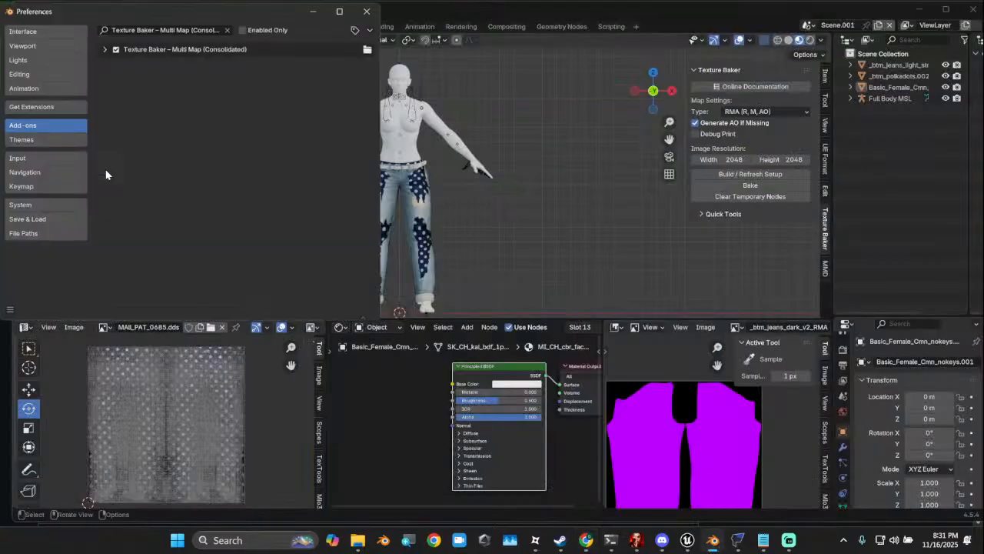
click(105, 50)
View the add-on Install from Disk dialog without installing anything, and close the preferences
click(368, 31)
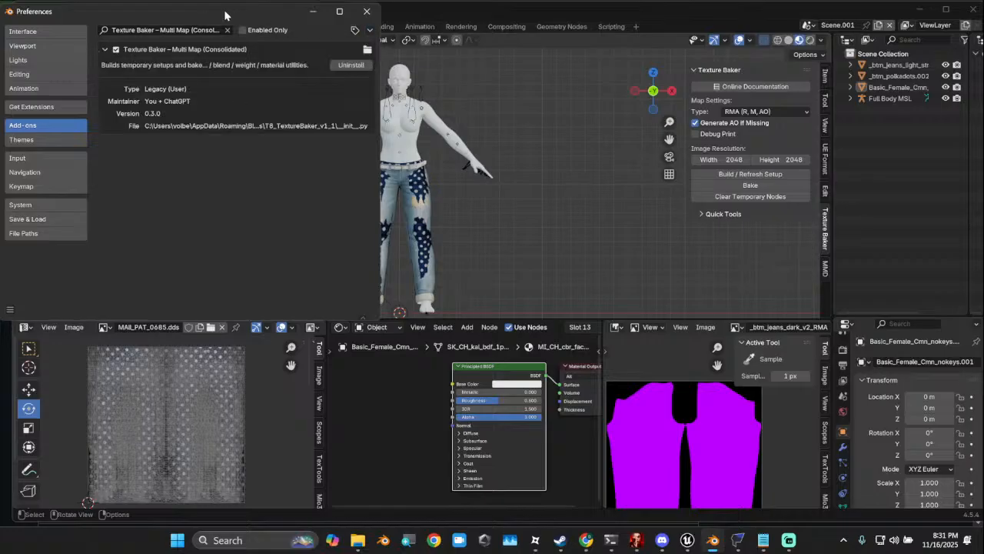
click(372, 30)
click(369, 30)
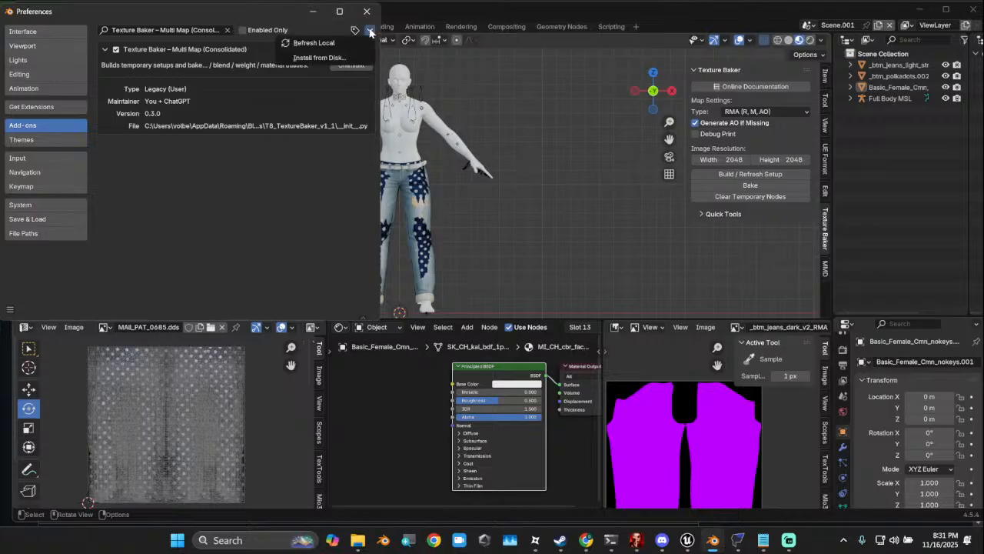
click(322, 61)
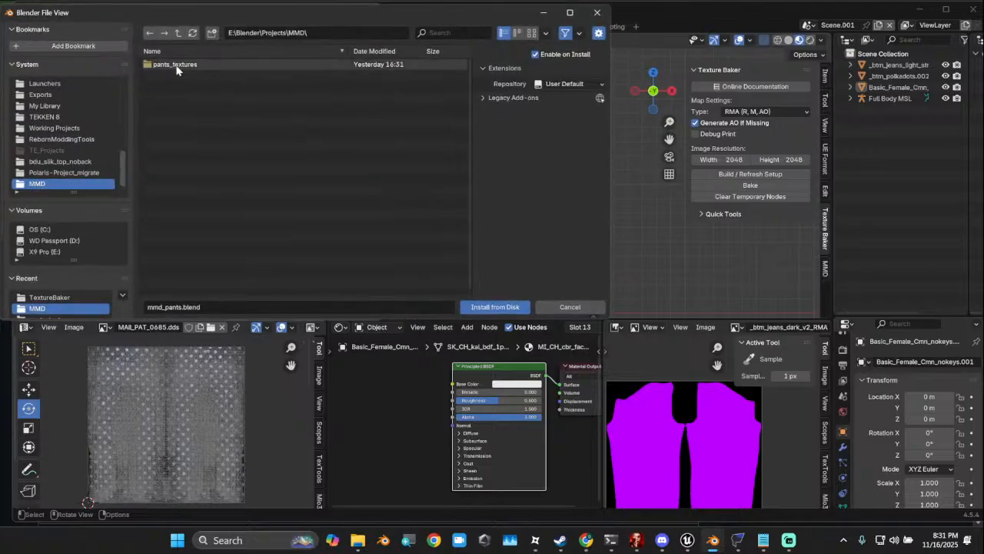
click(574, 308)
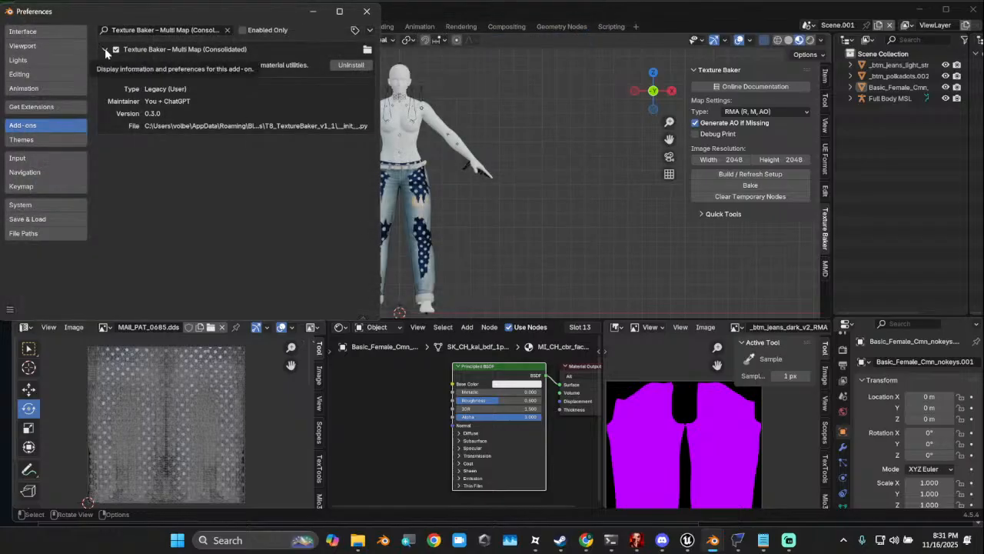
click(105, 50)
click(367, 12)
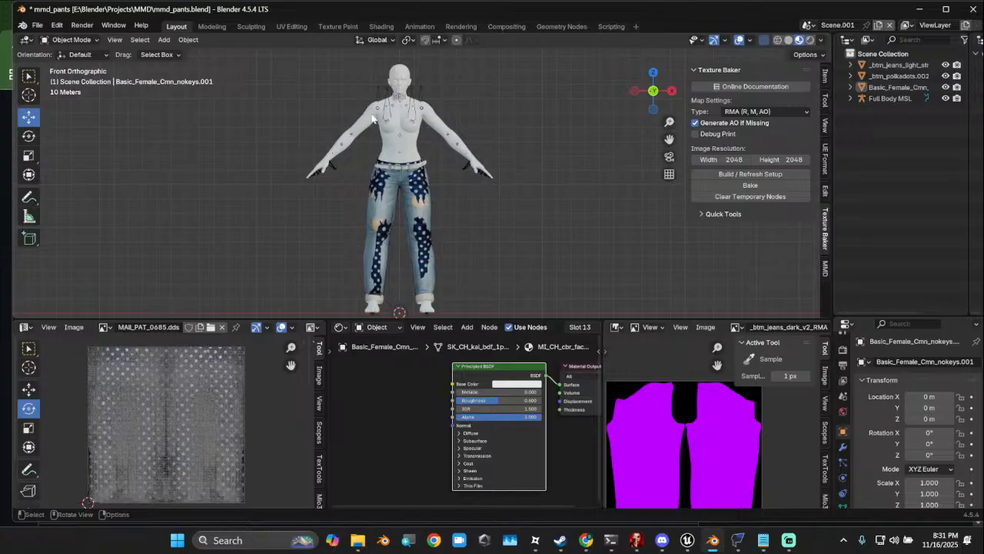
Select the light-stress jeans on the character and hide the _btm_polkadots.002 object
scroll(379, 207, up, 3)
click(379, 219)
scroll(379, 225, down, 2)
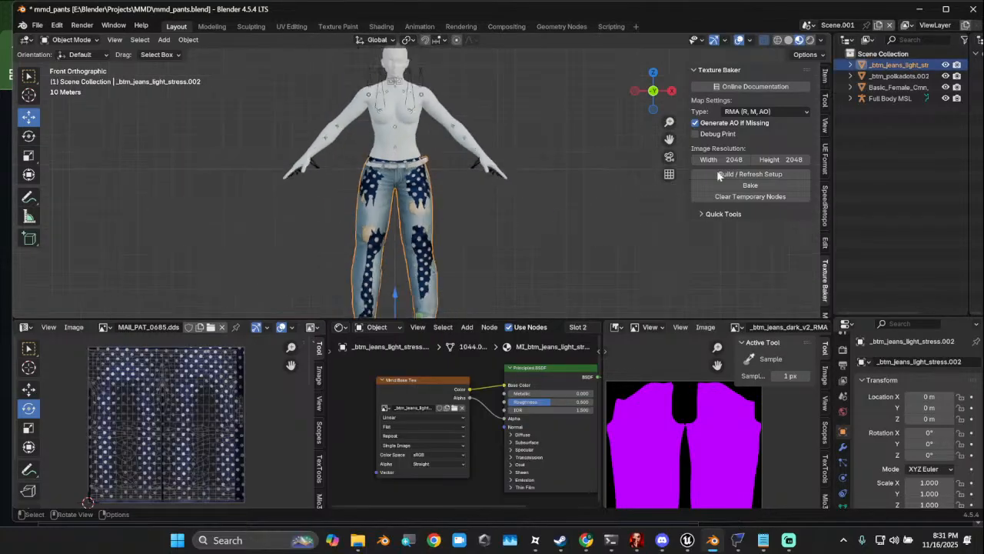
click(945, 76)
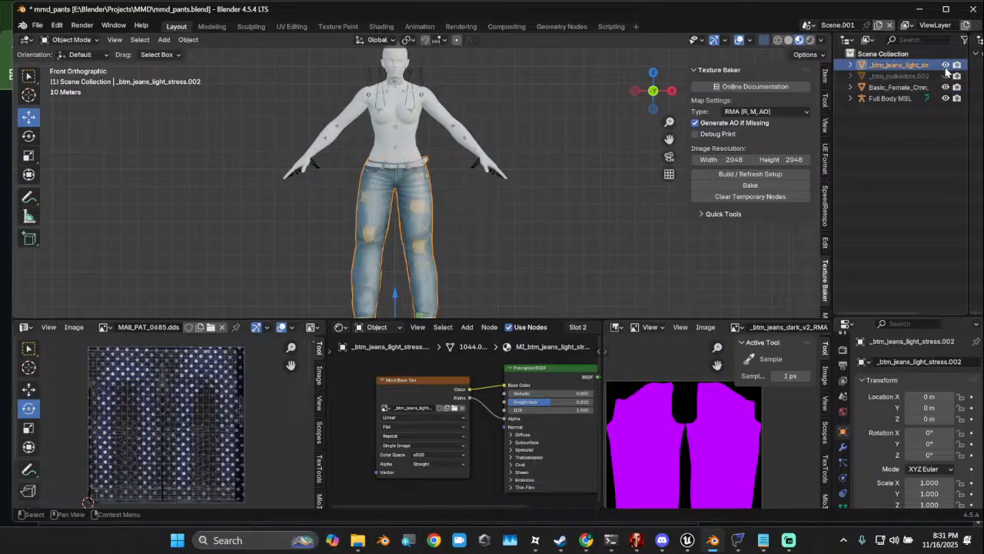
Hide the light-stress jeans to view the bare body, and show the jeans again
click(945, 65)
scroll(459, 159, up, 1)
scroll(461, 157, down, 2)
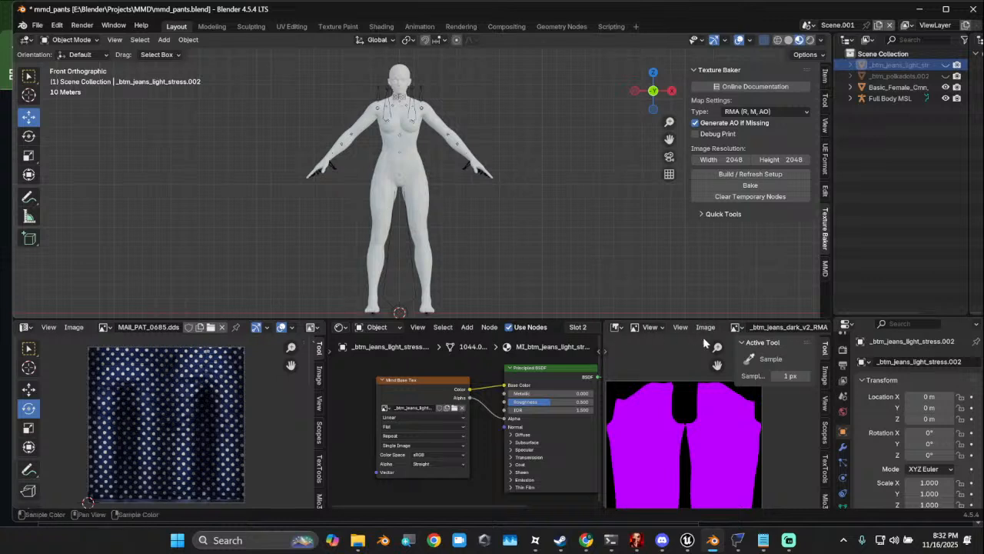
click(945, 65)
scroll(404, 207, up, 5)
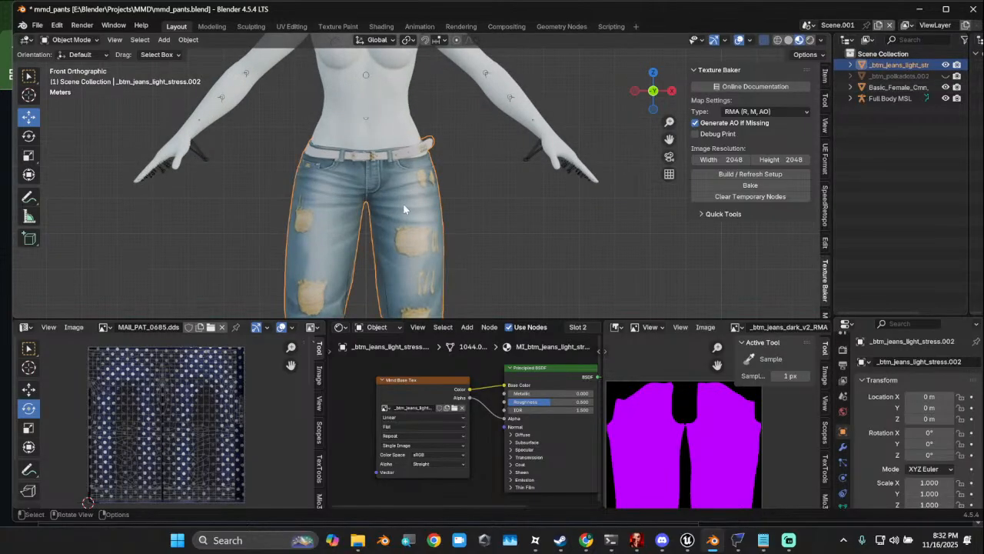
scroll(402, 203, down, 4)
middle_drag(480, 223, 453, 214)
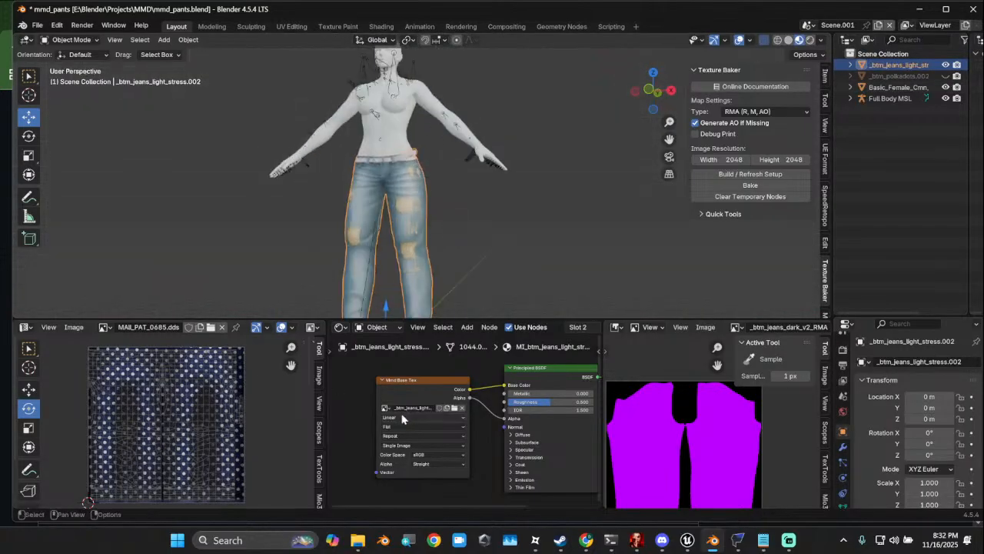
Select and reposition the Mmd Base Tex node in the jeans material, and enlarge the lower editor areas
drag(417, 380, 396, 373)
scroll(393, 372, up, 2)
scroll(457, 392, down, 2)
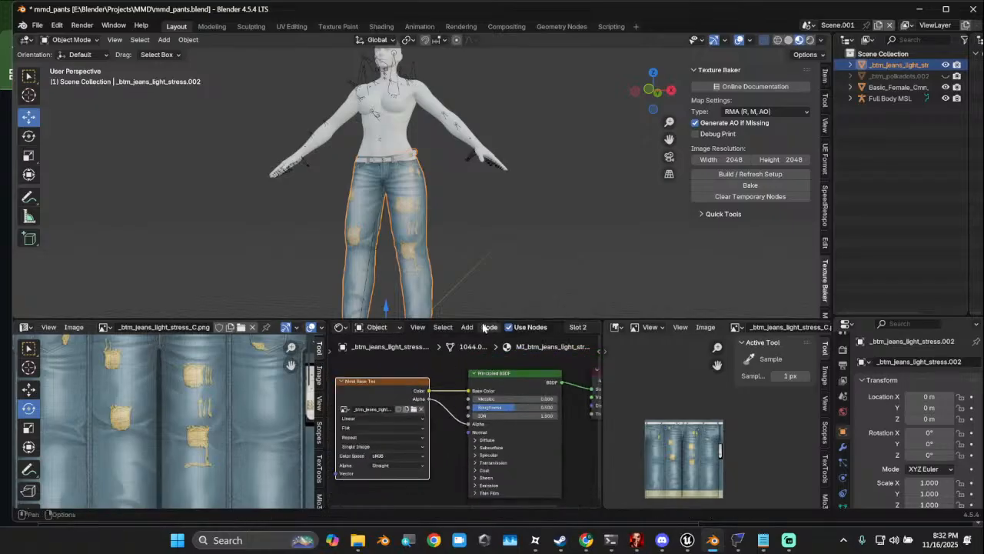
drag(488, 318, 490, 298)
middle_drag(511, 370, 482, 360)
drag(365, 370, 382, 372)
scroll(397, 365, up, 3)
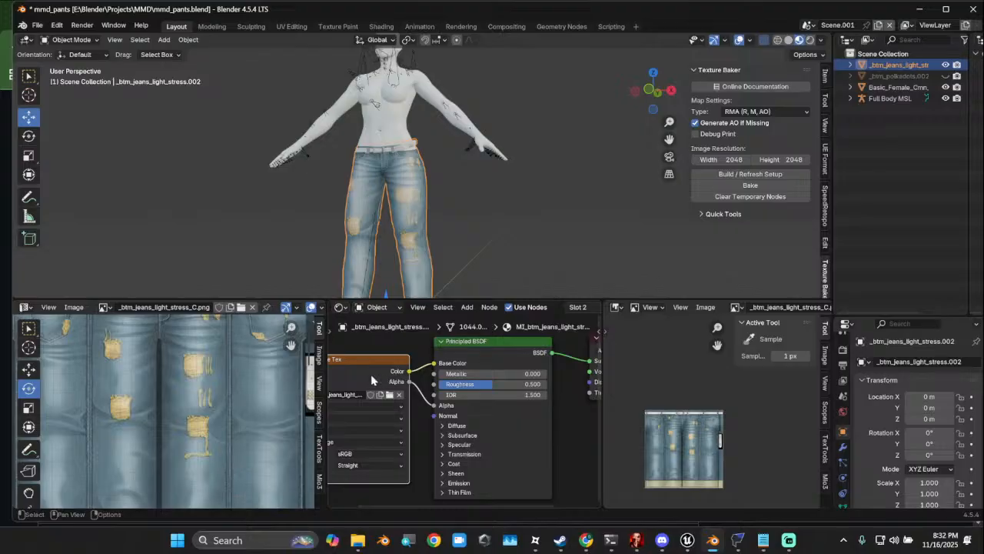
Fit the whole jeans texture in the image editor and examine the Mmd Base Tex node feeding the Principled BSDF
key(Home)
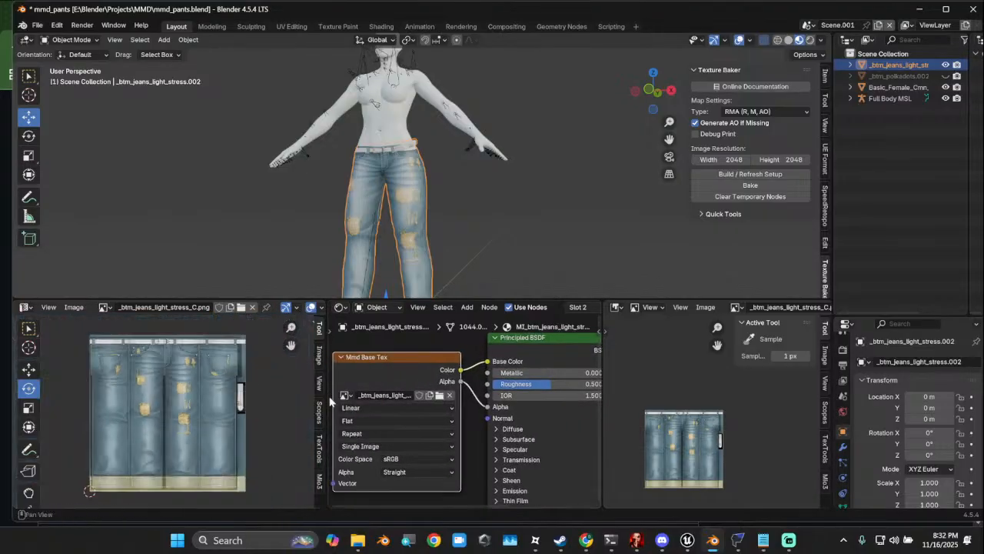
scroll(414, 399, up, 2)
middle_drag(378, 396, 422, 398)
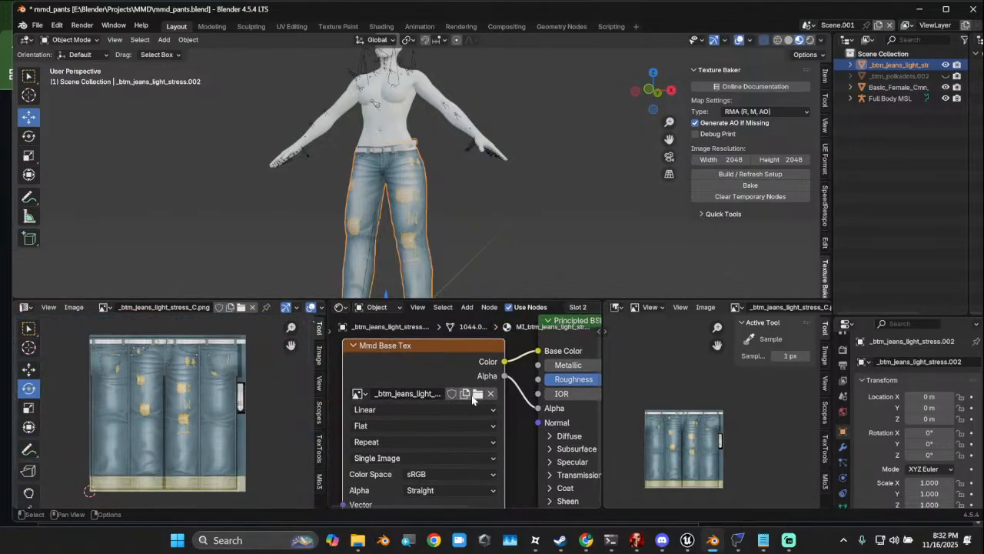
middle_drag(529, 364, 459, 370)
scroll(431, 384, down, 1)
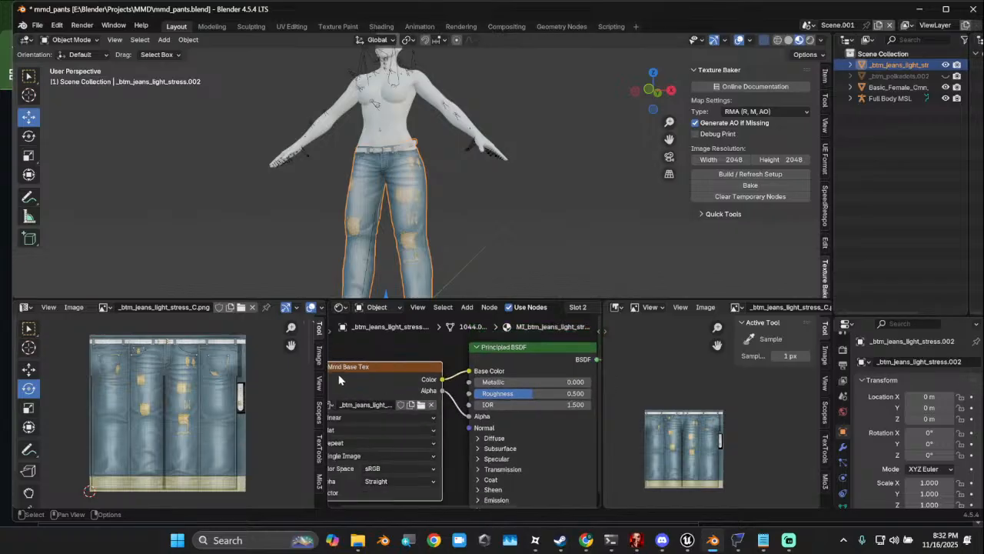
drag(373, 368, 388, 355)
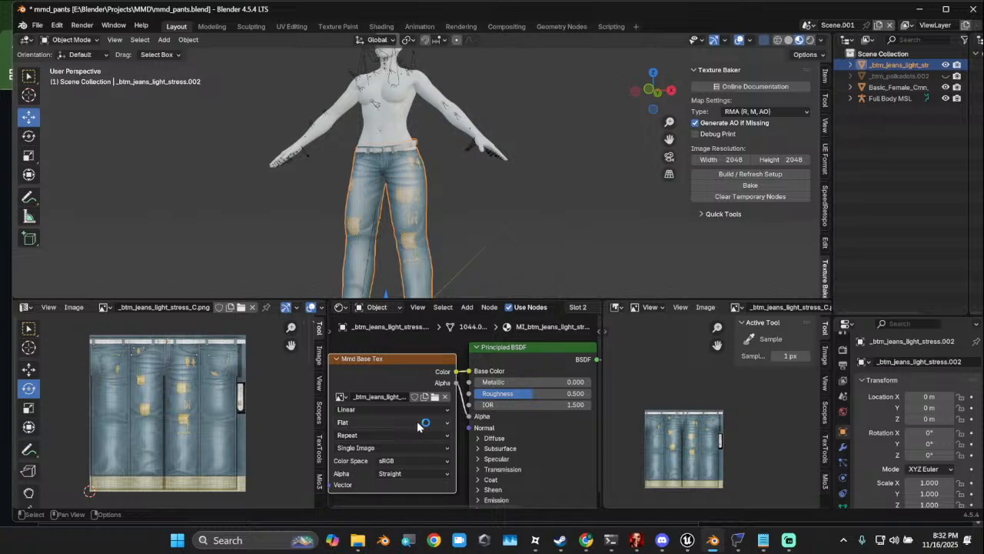
Set the jeans material's Metallic to about 0.846 and Roughness to about 0.234 in the Principled BSDF
drag(538, 393, 552, 393)
drag(398, 358, 381, 365)
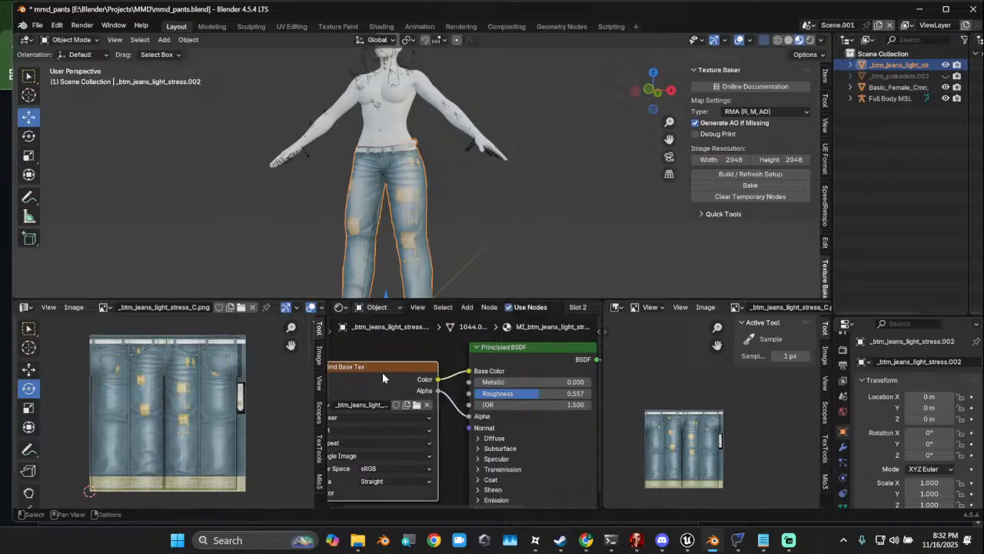
middle_drag(406, 419, 465, 403)
scroll(465, 406, up, 1)
middle_drag(548, 415, 464, 420)
scroll(402, 223, up, 3)
middle_drag(523, 370, 475, 372)
drag(475, 372, 599, 372)
drag(499, 383, 452, 383)
scroll(385, 232, down, 3)
middle_drag(385, 233, 397, 264)
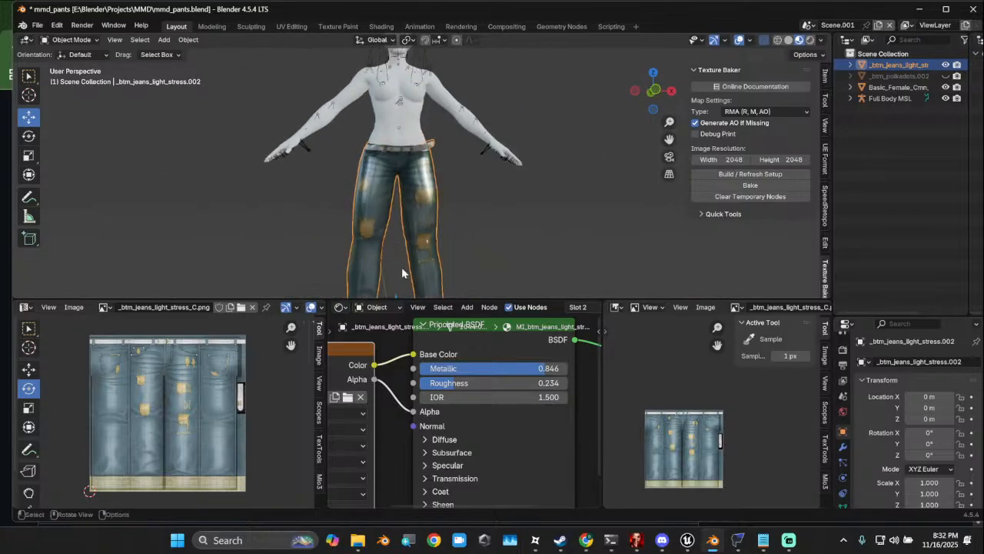
Move the Mmd Base Tex node farther from the Principled BSDF to make room for more nodes
middle_drag(379, 411, 505, 393)
scroll(504, 393, down, 5)
drag(448, 355, 357, 355)
middle_drag(366, 373, 435, 380)
drag(414, 367, 364, 359)
key(shift+d)
click(450, 455)
key(F12)
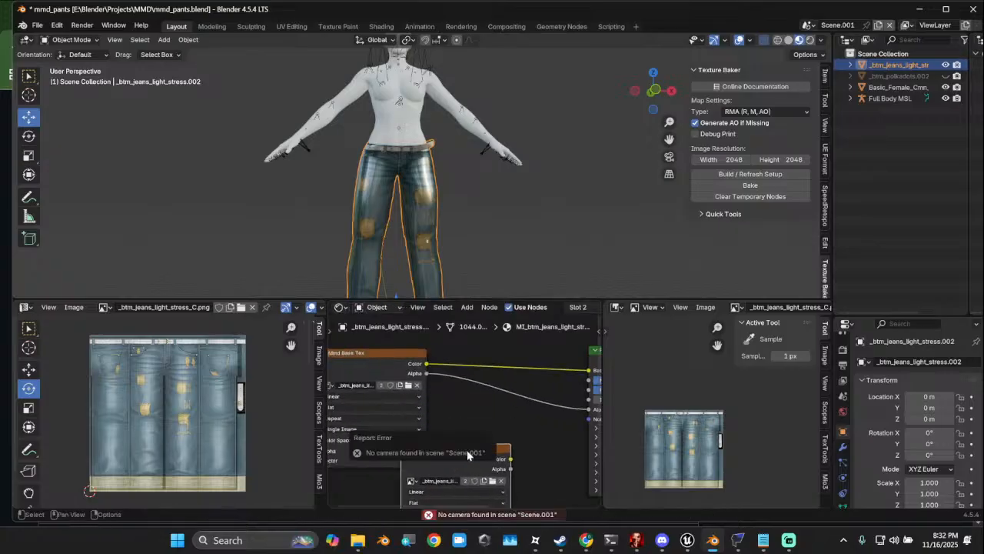
click(474, 448)
key(Delete)
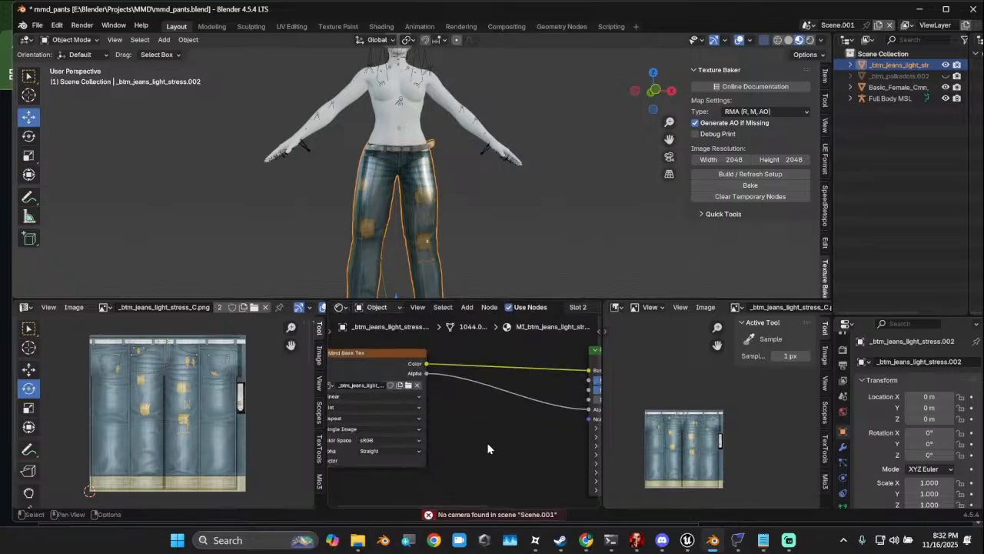
Add a Bump node, feeding the base texture's Color into its Height and its Normal into the Principled BSDF's Normal
key(shift+a)
text(bump)
key(Return)
click(495, 425)
scroll(466, 416, up, 1)
drag(420, 360, 495, 408)
middle_drag(509, 416, 378, 476)
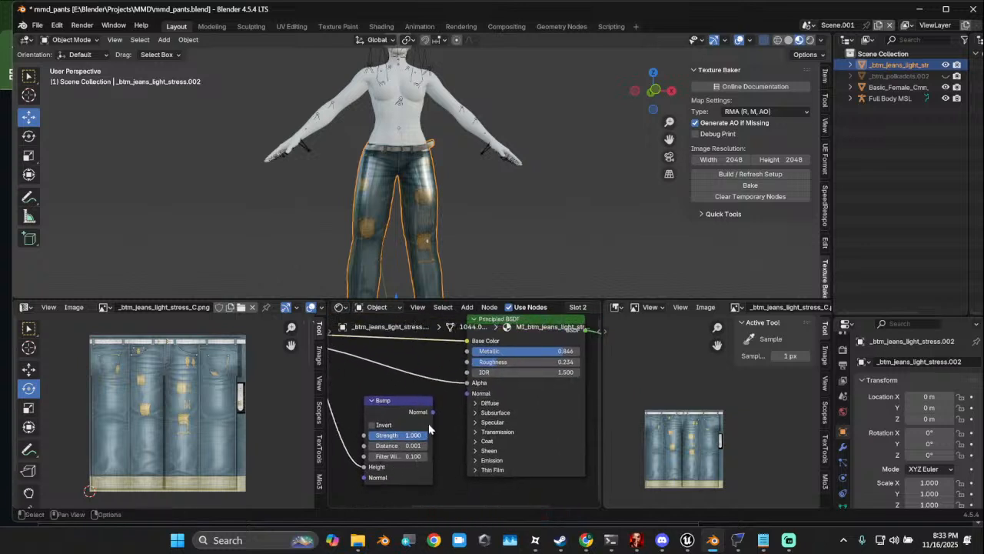
drag(432, 412, 466, 393)
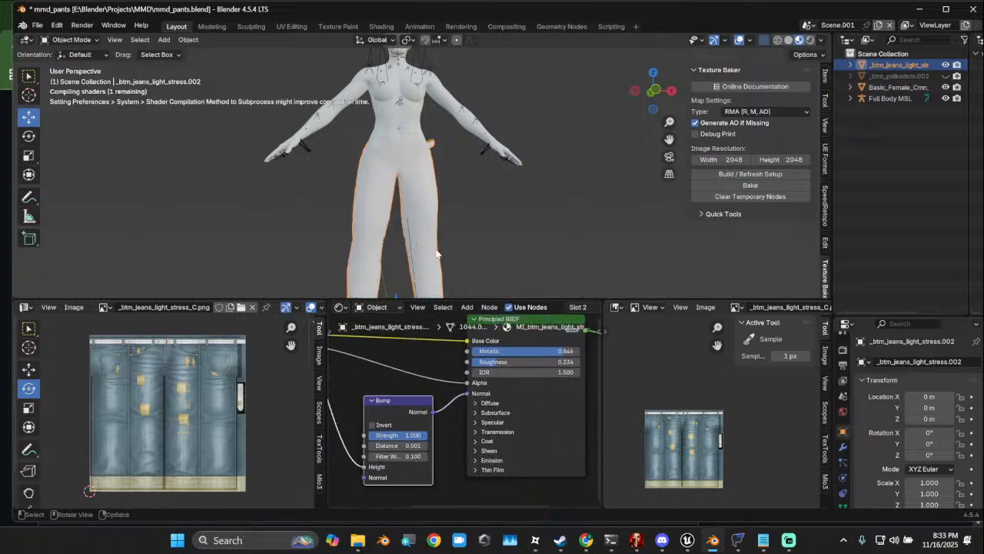
scroll(432, 260, up, 5)
middle_drag(432, 257, 408, 250)
Insert a Color Ramp node on the link between the base texture's Color and the Bump node's Height
middle_drag(392, 457, 559, 459)
scroll(465, 422, down, 1)
drag(403, 343, 328, 347)
key(shift+a)
text(co)
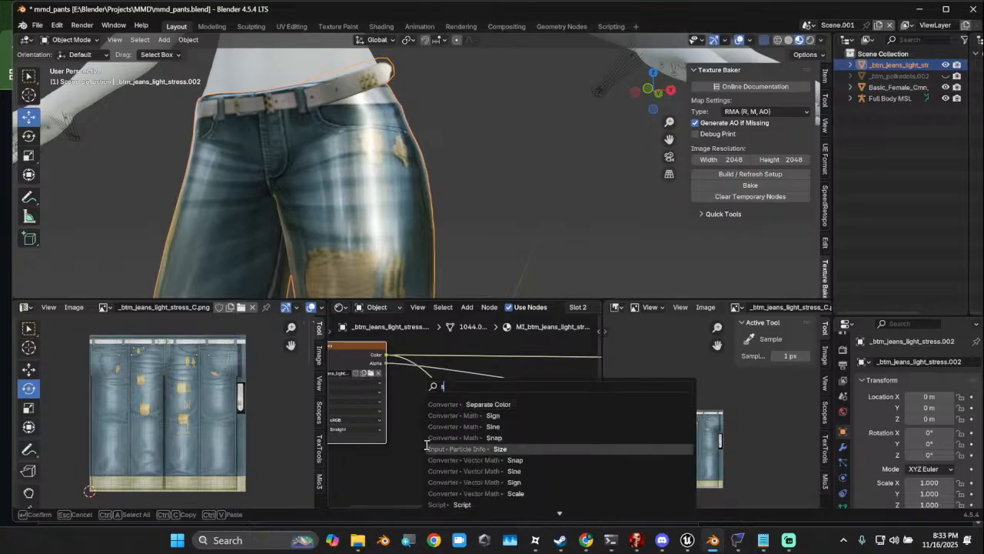
text(l)
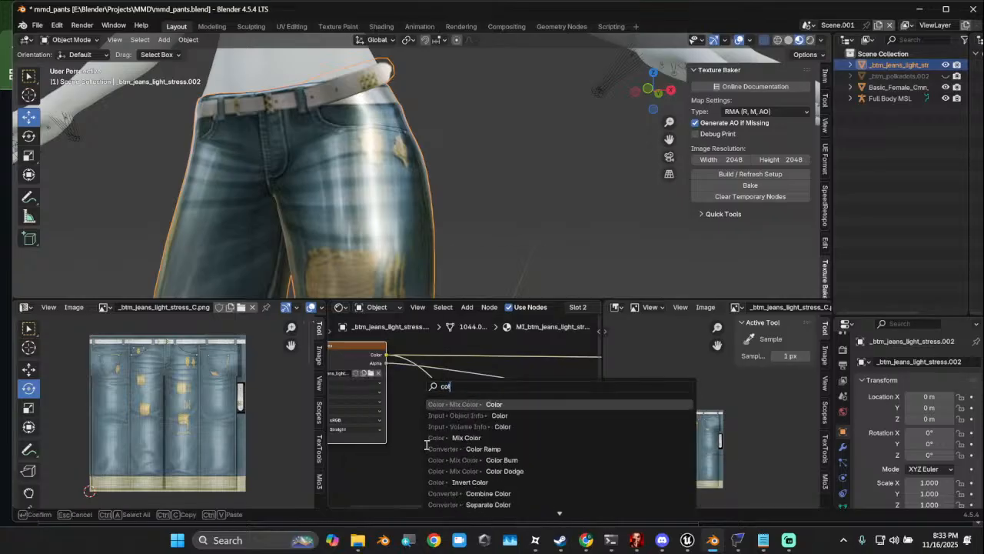
text(or ramp)
key(Return)
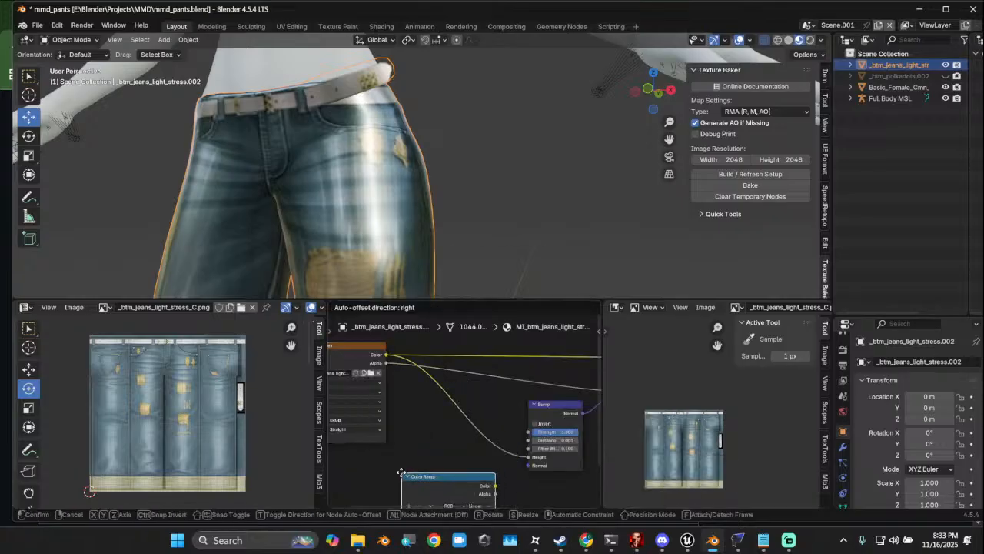
click(420, 395)
Adjust the Bump node's effect and check the jeans' surface up close and from a distance
middle_drag(578, 451, 523, 450)
mouse_move(523, 441)
mouse_down()
mouse_move(607, 440)
mouse_move(526, 440)
mouse_move(547, 441)
mouse_move(539, 441)
mouse_up()
scroll(343, 183, down, 5)
scroll(342, 184, up, 3)
middle_drag(343, 184, 380, 221)
scroll(389, 198, up, 2)
scroll(387, 211, down, 5)
scroll(509, 444, up, 1)
Rearrange the nodes so the Color Ramp and Bump sit below the direct links from the base texture to the Principled BSDF
middle_drag(509, 444, 446, 453)
scroll(444, 453, down, 3)
click(500, 416)
drag(500, 416, 494, 462)
middle_drag(452, 394, 486, 417)
scroll(464, 426, up, 1)
drag(344, 382, 352, 367)
middle_drag(456, 403, 398, 396)
scroll(490, 410, down, 1)
scroll(489, 409, up, 2)
middle_drag(486, 402, 454, 393)
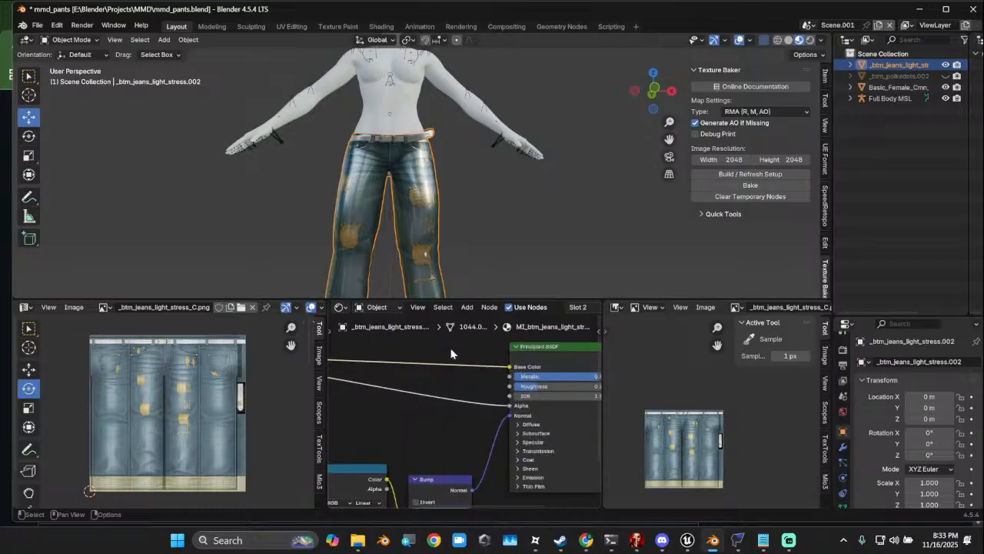
Set the Principled BSDF's Metallic to about 0.272 and Roughness to about 0.705 while viewing the jeans from the side
scroll(449, 254, up, 3)
middle_drag(450, 254, 327, 253)
middle_drag(492, 412, 415, 418)
scroll(492, 400, up, 1)
mouse_move(519, 385)
mouse_down()
mouse_move(435, 384)
mouse_move(538, 396)
mouse_move(497, 395)
mouse_move(517, 395)
mouse_up()
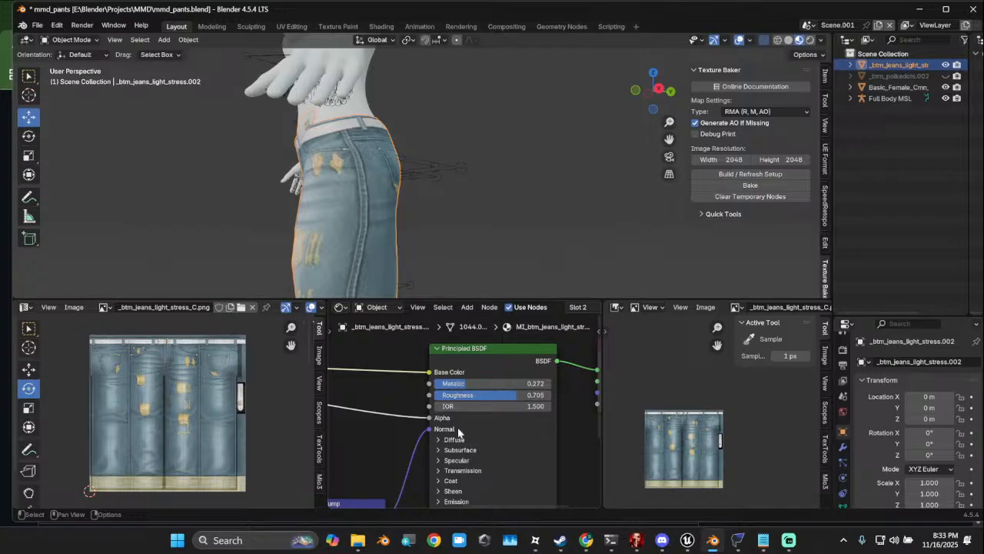
Expand the Principled BSDF's Specular settings and set the IOR Level to about 0.204
click(439, 459)
shift+scroll(492, 415, down, 4)
drag(521, 424, 521, 424)
drag(436, 418, 460, 419)
shift+scroll(459, 411, up, 4)
Set the Principled BSDF's Roughness to about 0.594 and check the jeans from the front
mouse_move(492, 399)
mouse_down()
mouse_move(463, 401)
mouse_move(478, 401)
mouse_up()
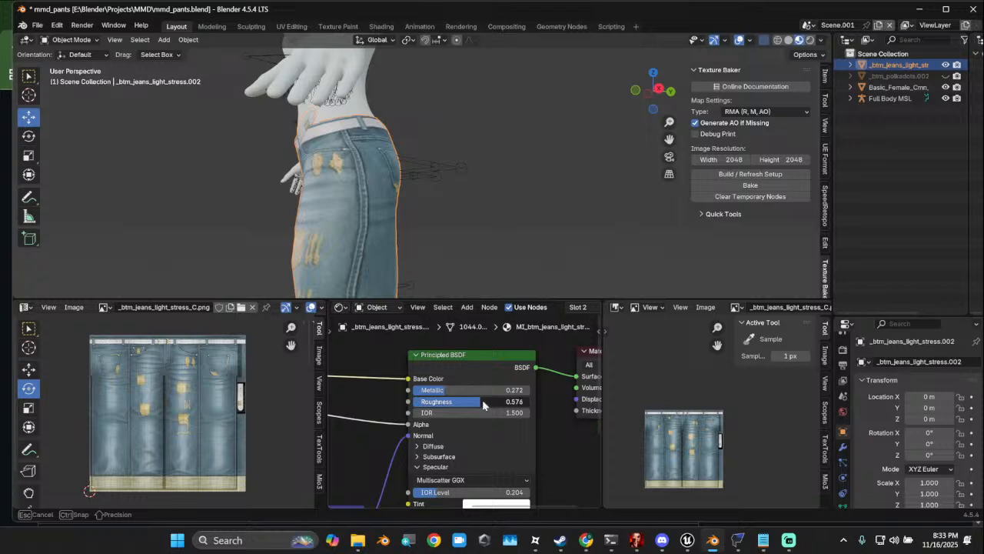
scroll(331, 223, down, 4)
middle_drag(332, 223, 417, 253)
scroll(430, 229, up, 2)
scroll(417, 254, down, 1)
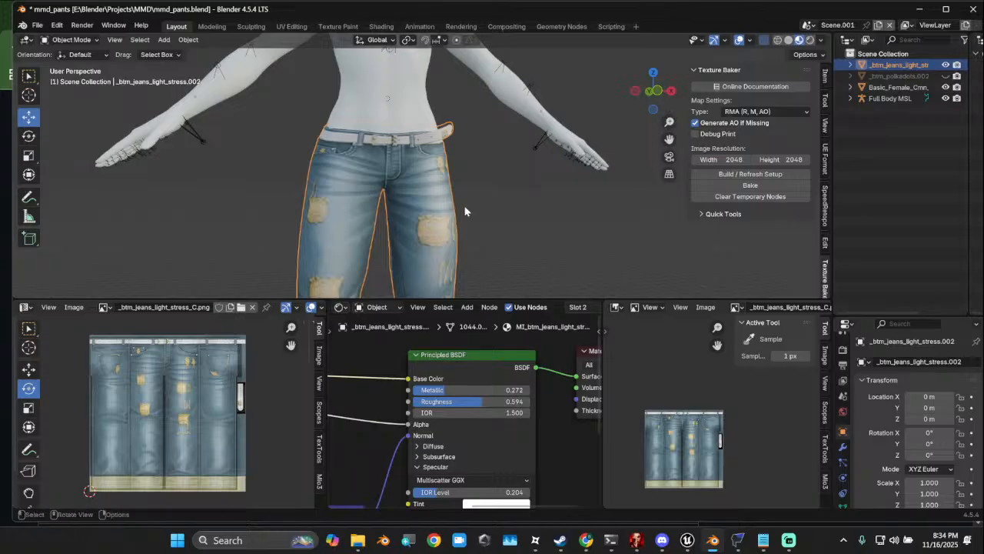
View the jeans from the front and rename the jeans object to demo_llight
scroll(421, 262, down, 2)
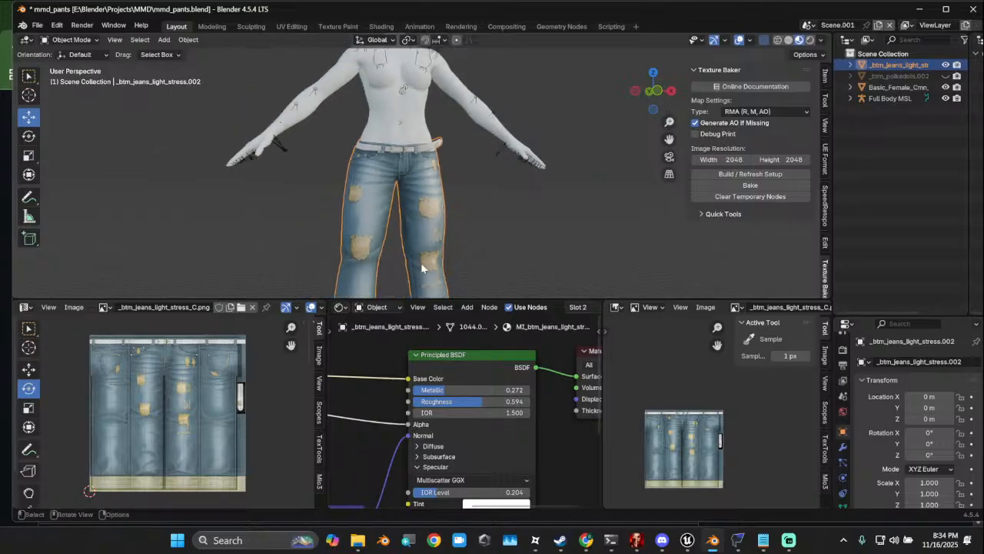
click(653, 90)
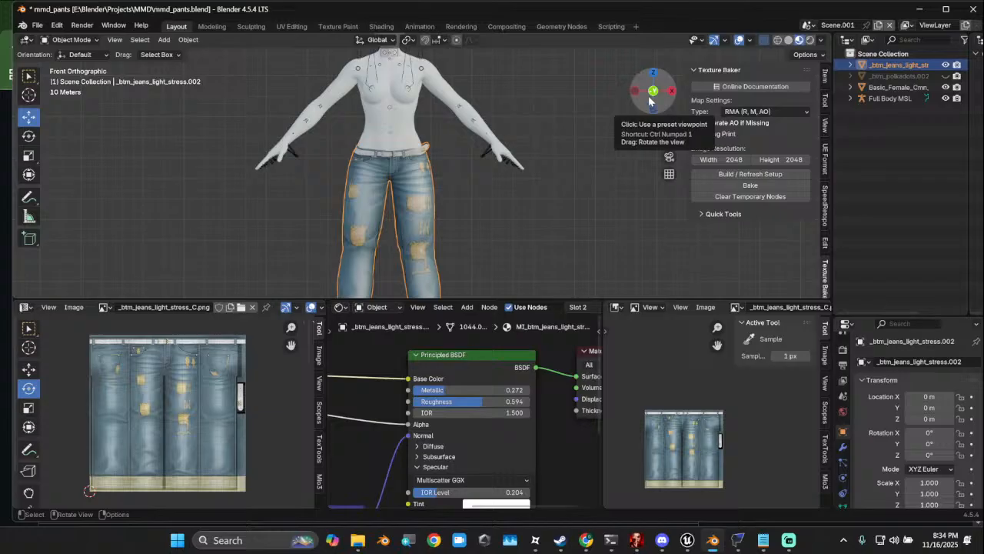
double_click(897, 66)
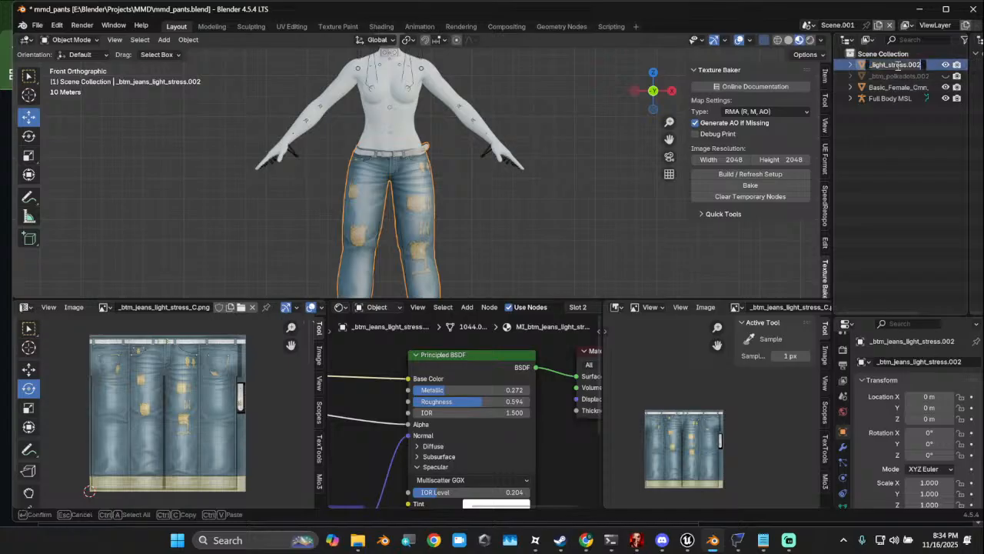
text(demo_llight)
key(Return)
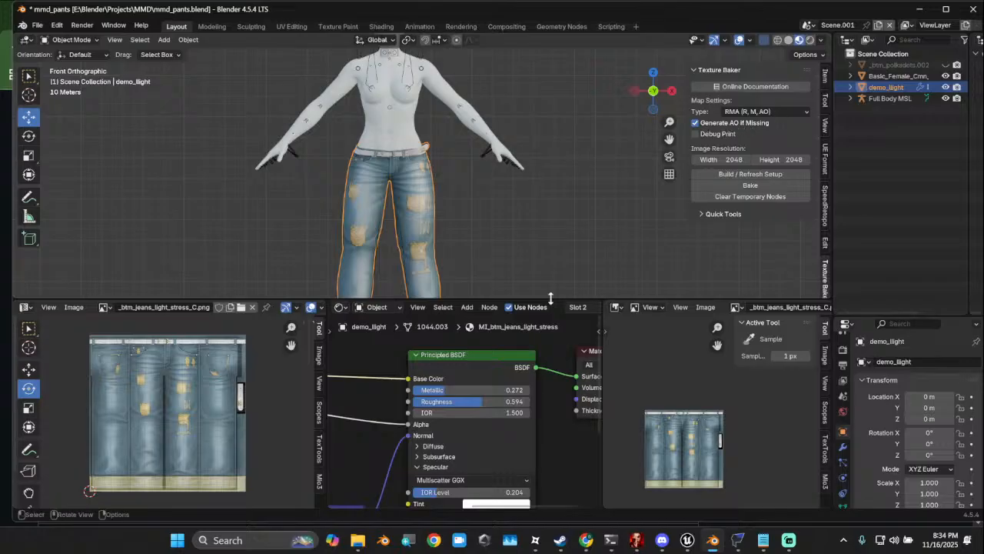
Turn off Generate AO If Missing in the Texture Baker and keep the map type at RMA (R, M, AO)
scroll(538, 384, down, 5)
scroll(437, 415, down, 2)
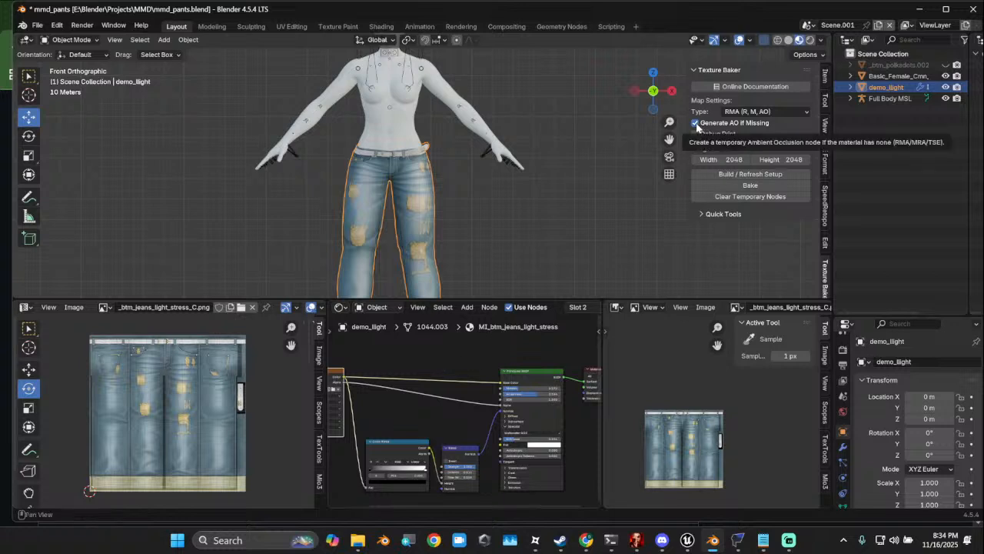
click(696, 124)
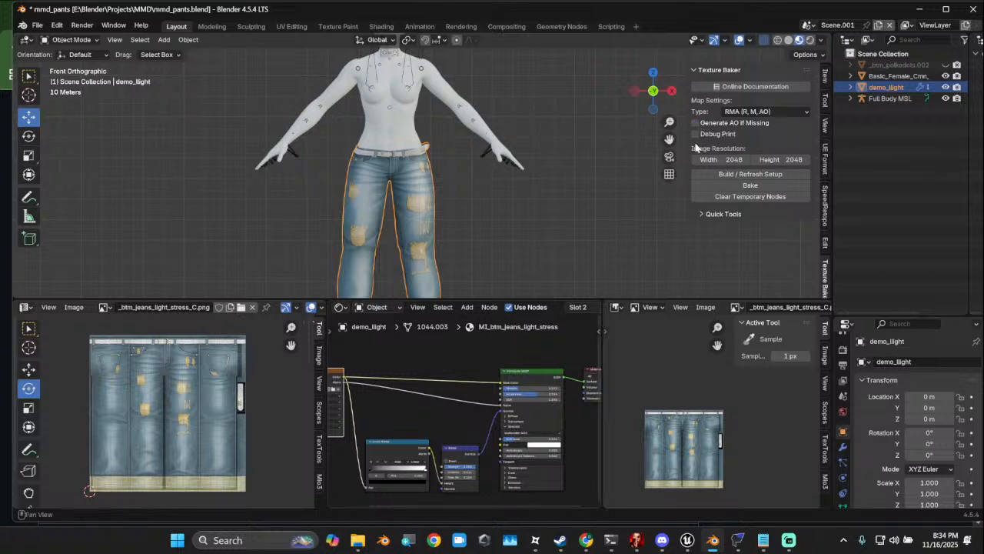
click(762, 114)
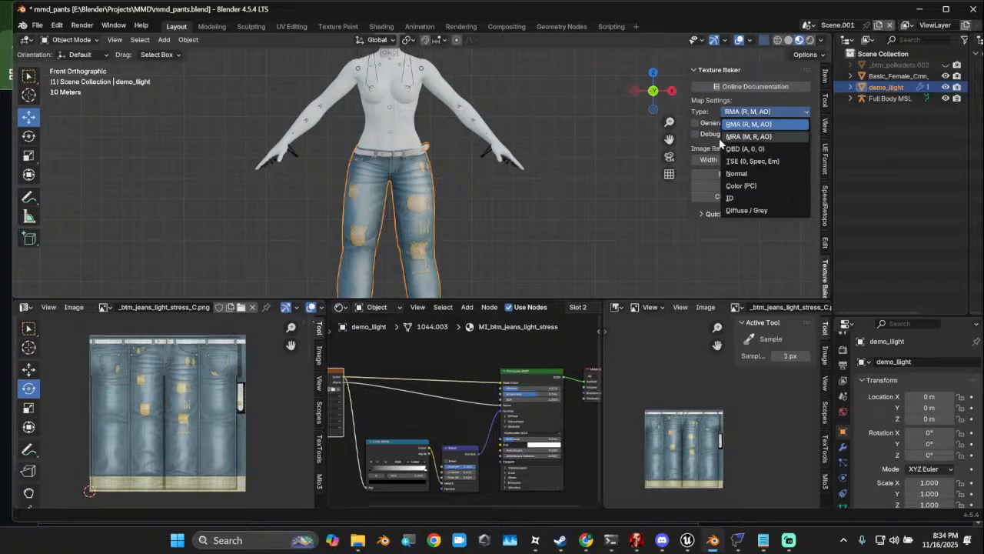
click(732, 122)
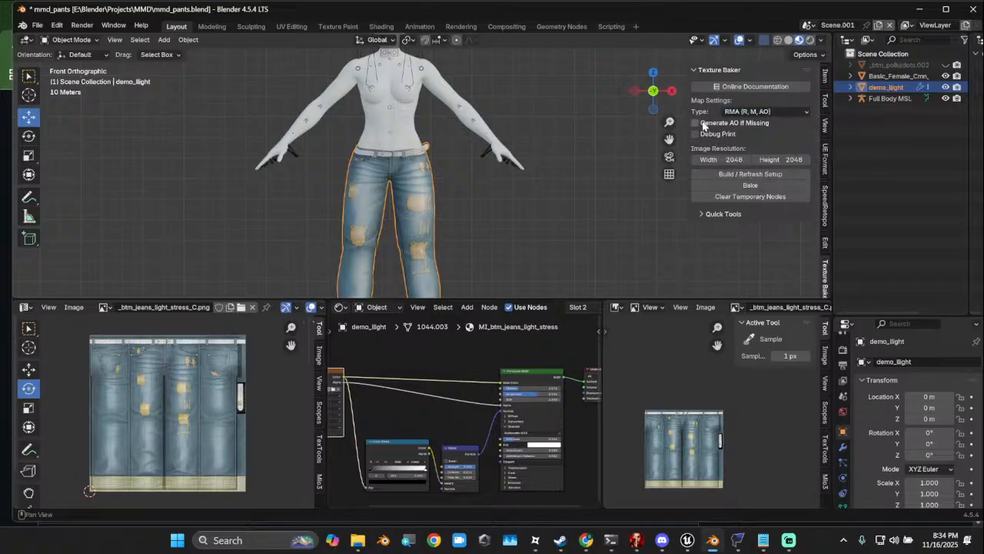
Set the map type to MRA (M, R, AO), bake it for the jeans and inspect the baked image
click(750, 112)
click(745, 139)
click(501, 209)
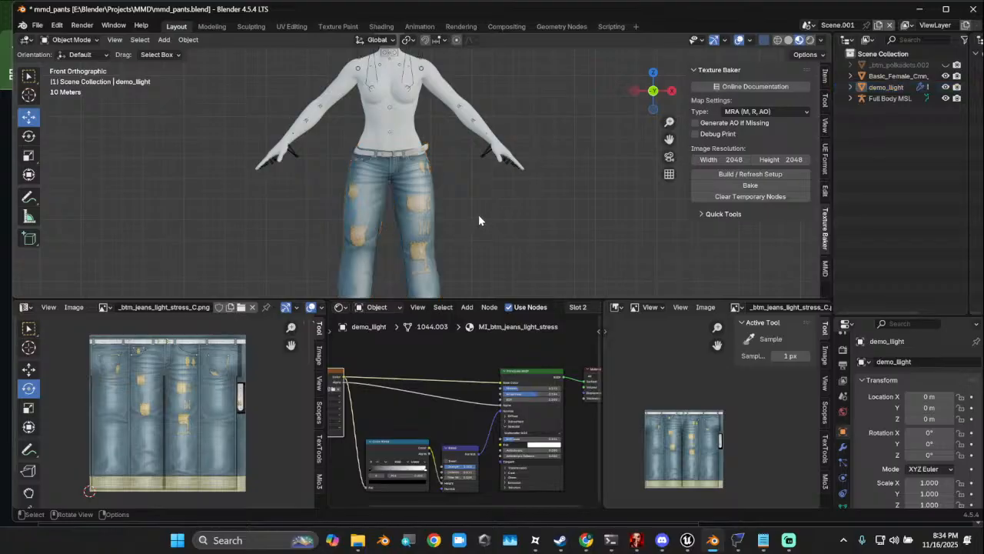
click(418, 212)
click(750, 186)
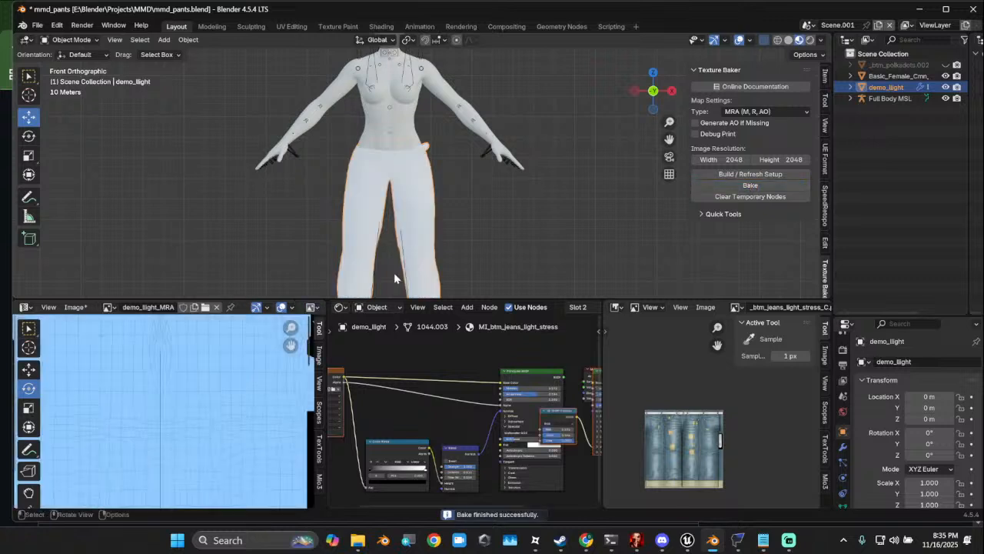
scroll(197, 405, down, 4)
scroll(207, 427, up, 2)
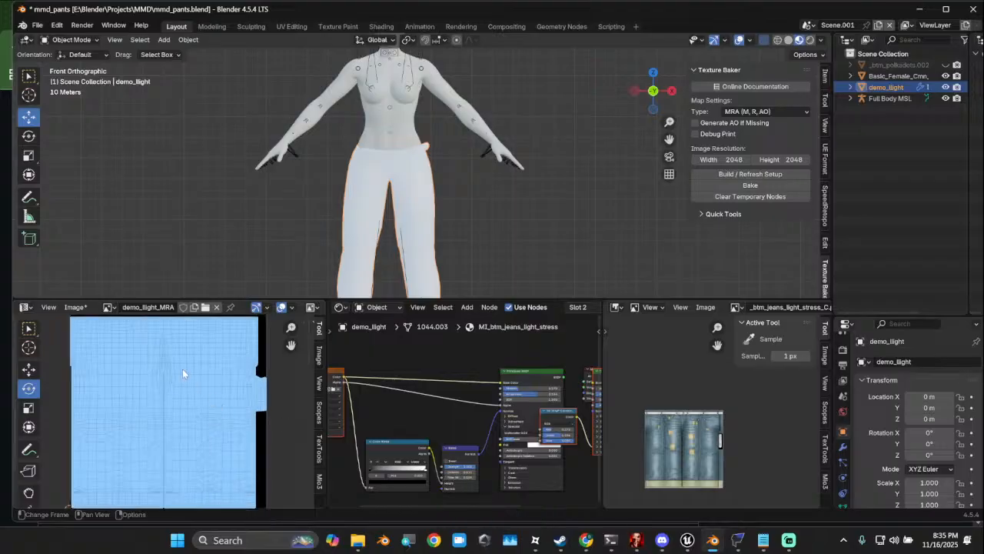
scroll(185, 377, down, 2)
scroll(176, 400, up, 1)
scroll(185, 395, down, 1)
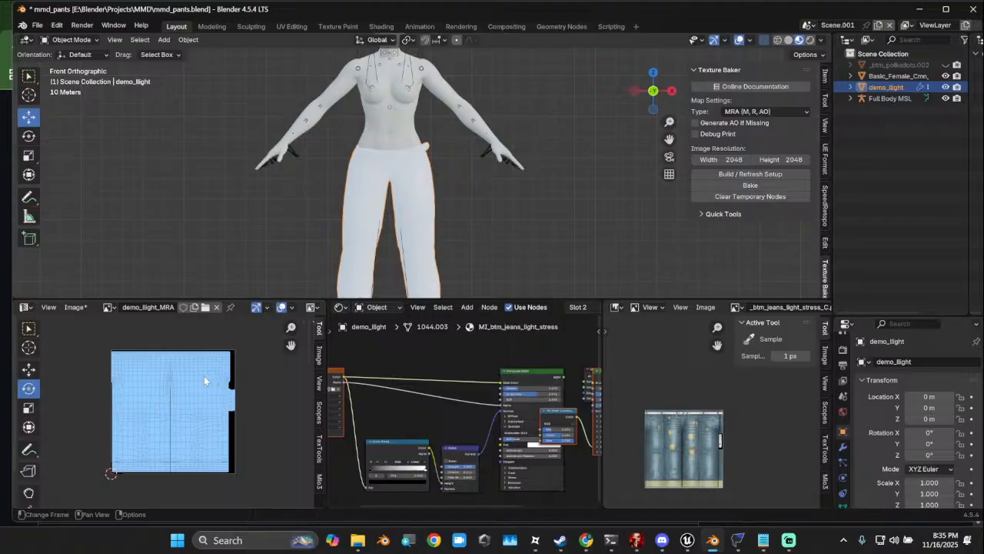
click(761, 113)
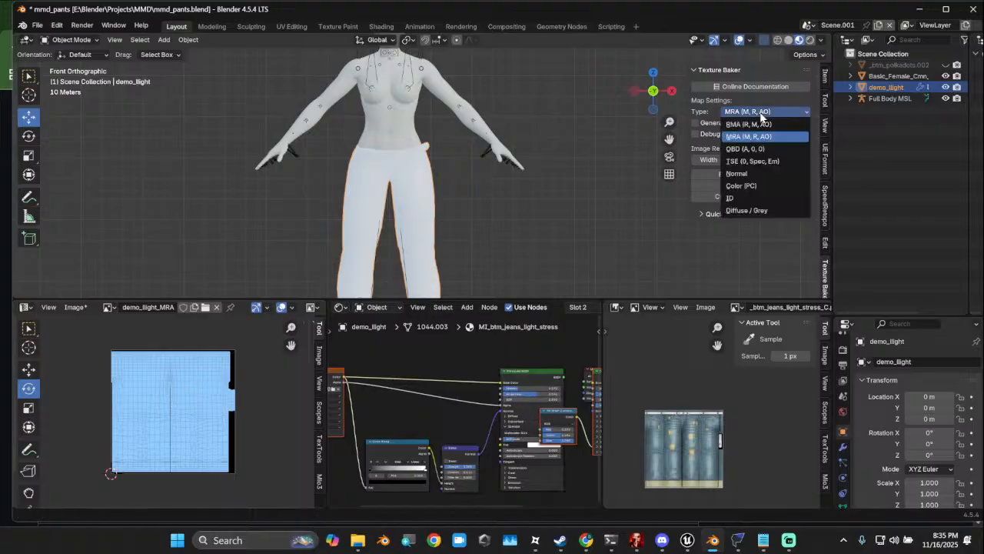
key(Escape)
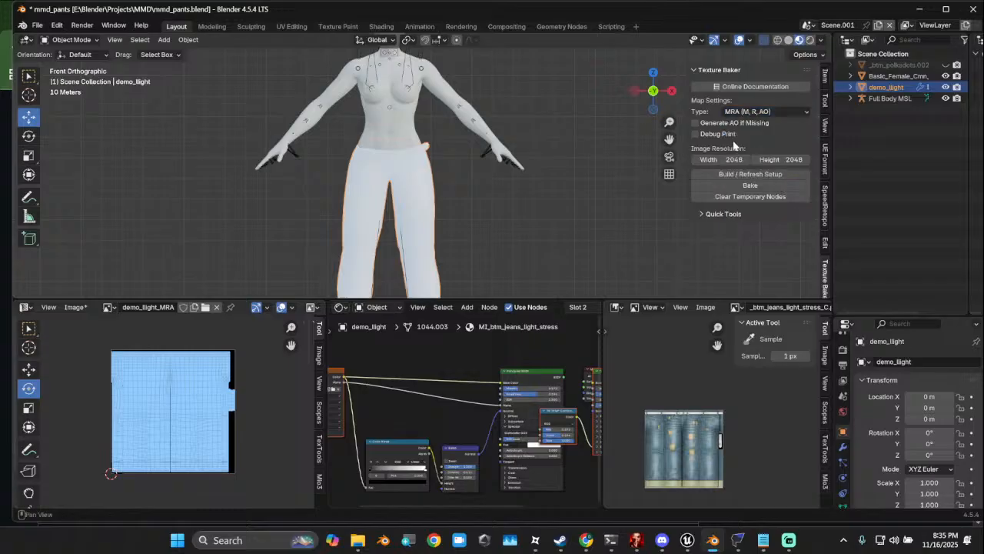
click(762, 113)
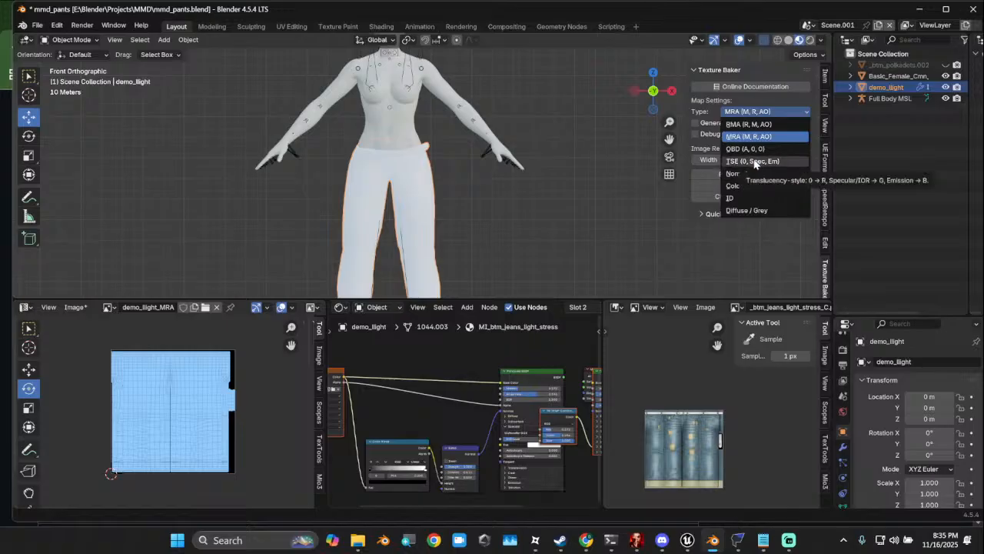
scroll(414, 214, up, 1)
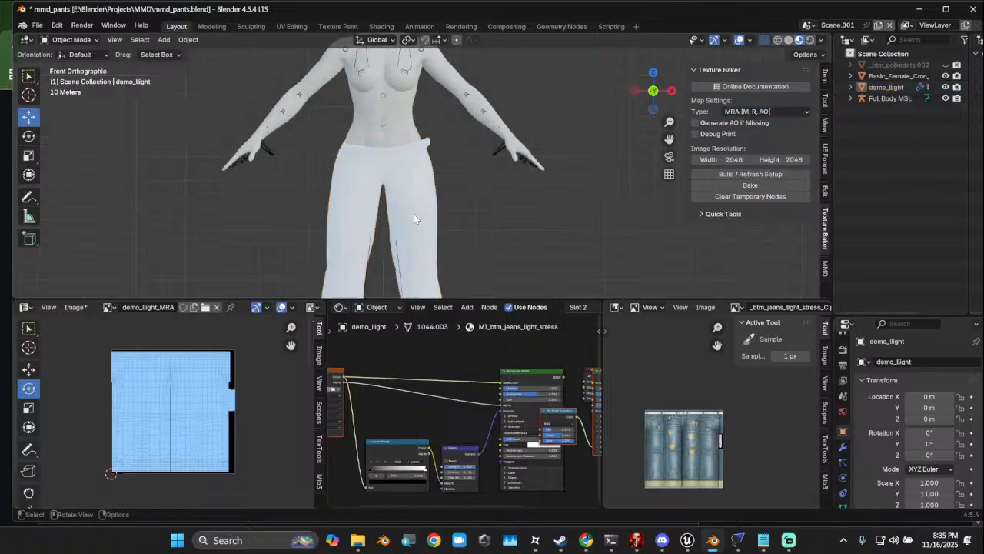
click(413, 212)
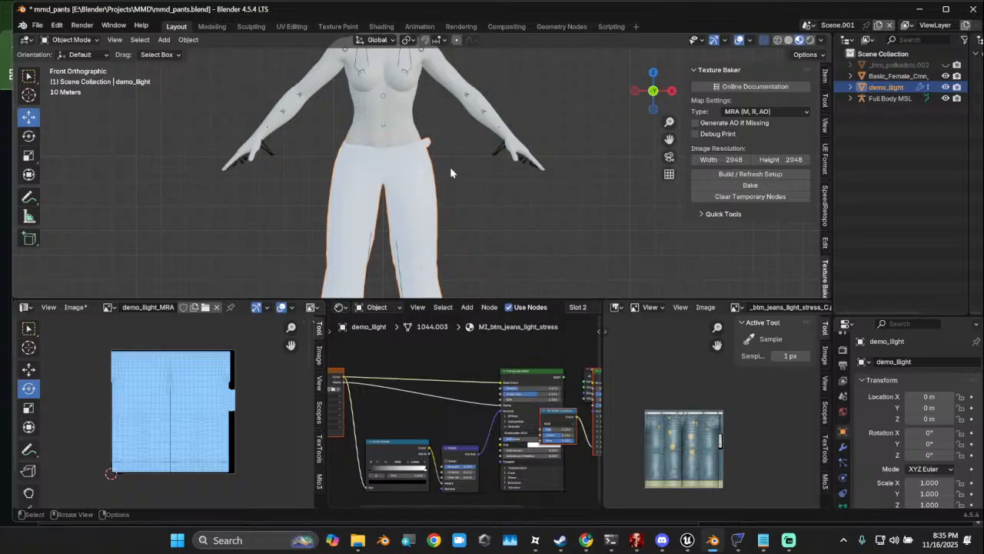
scroll(450, 167, down, 1)
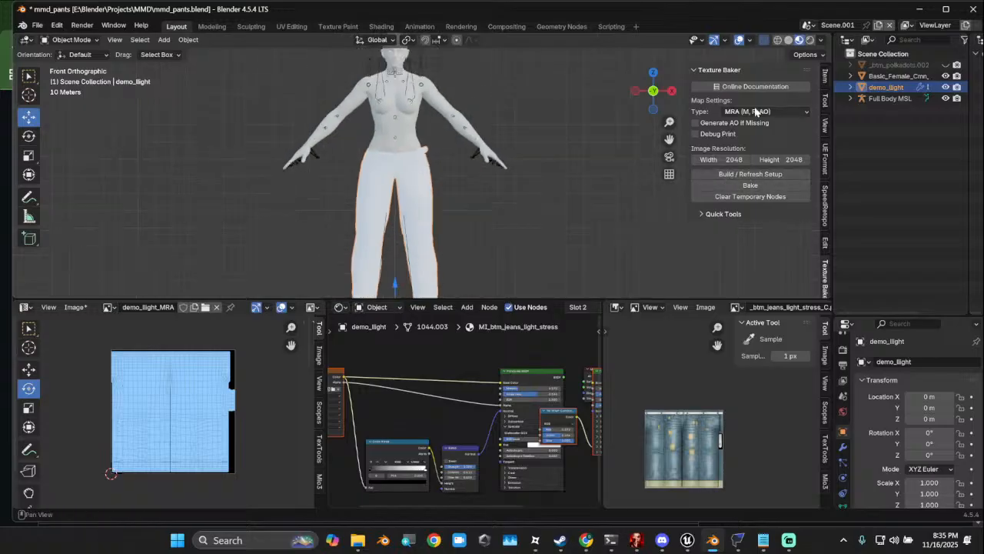
Look over the temporary bake nodes in the jeans material and clear them
scroll(510, 401, down, 3)
middle_drag(387, 394, 415, 383)
scroll(492, 407, up, 1)
middle_drag(508, 389, 479, 377)
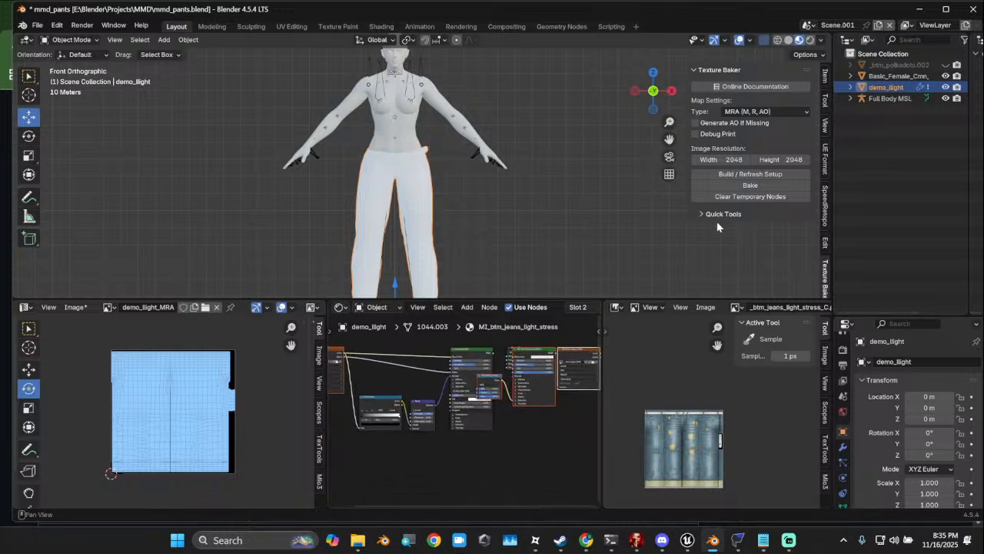
click(757, 198)
Expand the Principled BSDF's Emission settings and set the emission color to magenta
scroll(385, 389, up, 2)
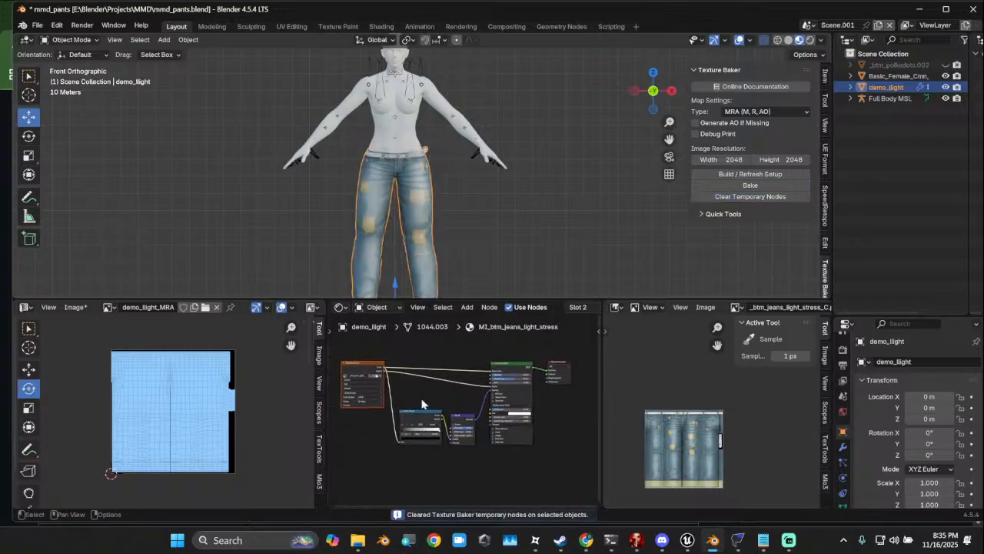
drag(382, 393, 466, 433)
scroll(461, 426, up, 4)
scroll(375, 403, up, 3)
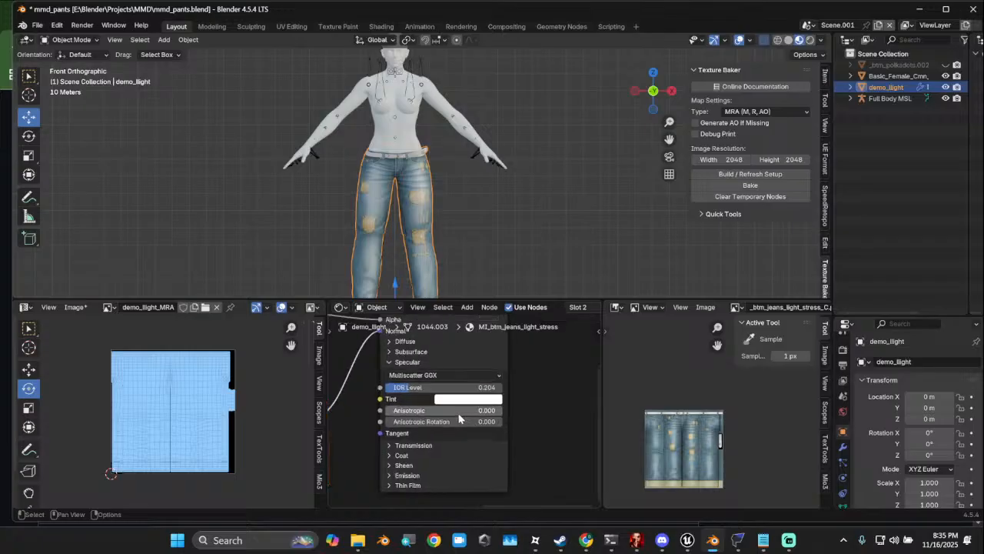
click(382, 479)
scroll(472, 421, down, 2)
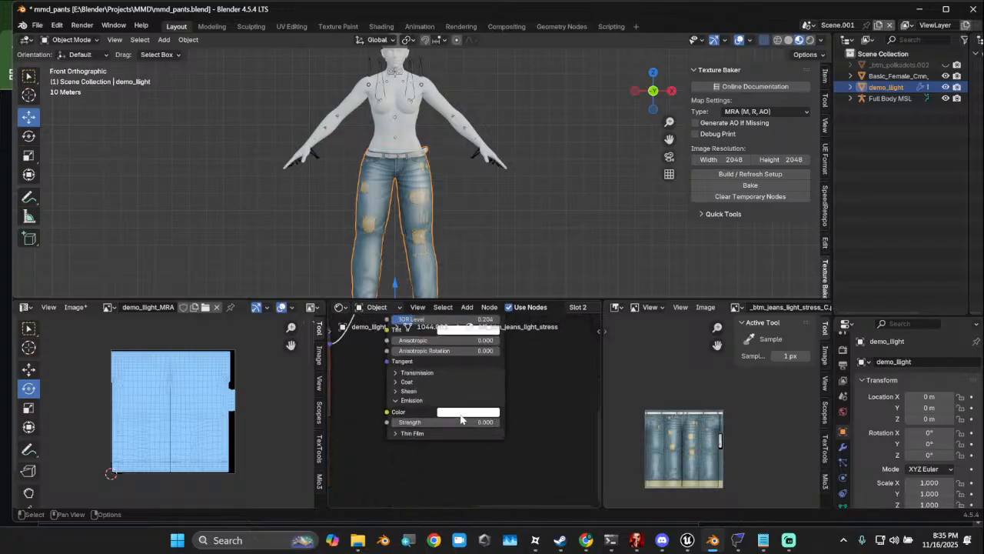
click(467, 411)
mouse_move(488, 324)
mouse_down()
mouse_move(500, 302)
mouse_move(522, 306)
mouse_up()
scroll(347, 391, down, 2)
scroll(347, 391, down, 1)
middle_drag(347, 391, 434, 415)
middle_drag(445, 361, 430, 414)
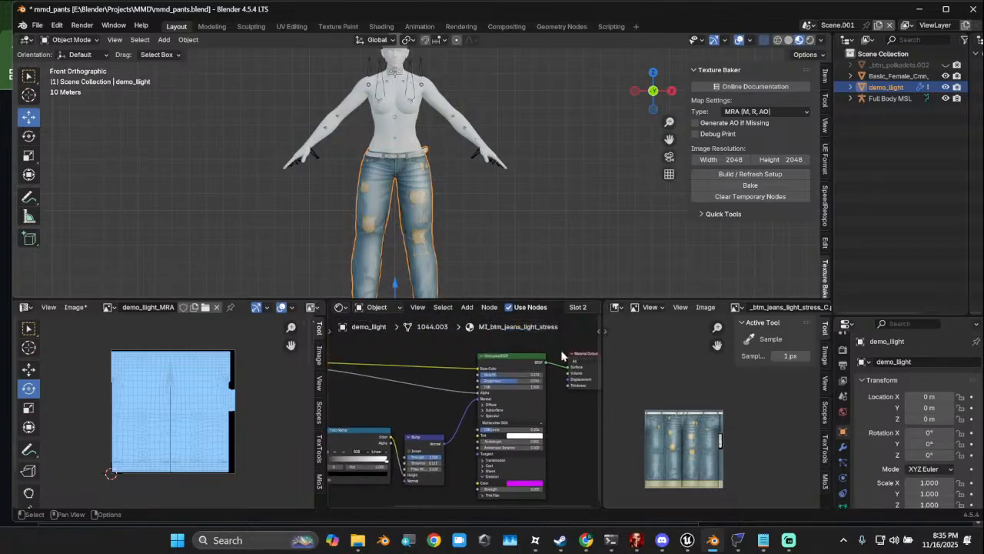
Set the map type to TSE (0, Spec, Em) and build the temporary bake setup
click(757, 115)
click(763, 161)
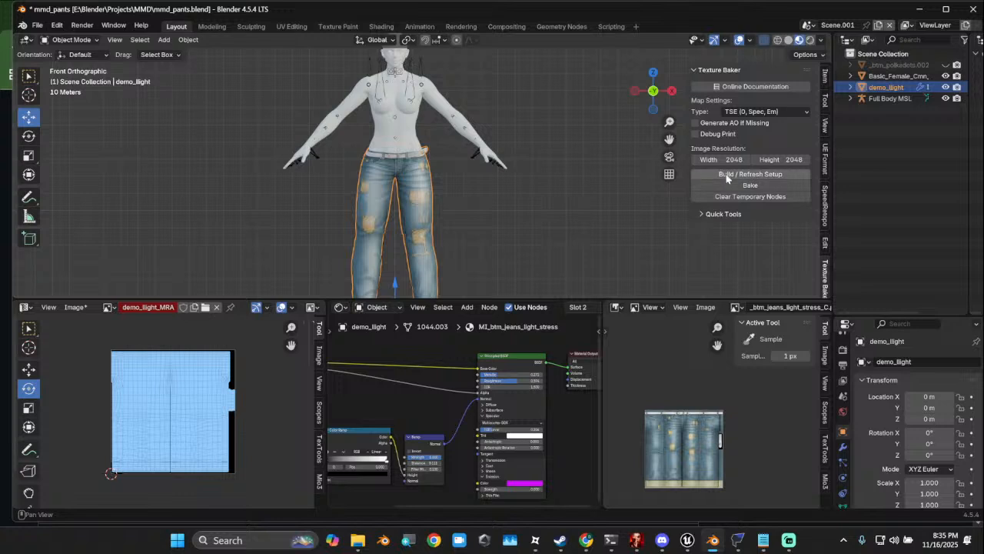
click(750, 174)
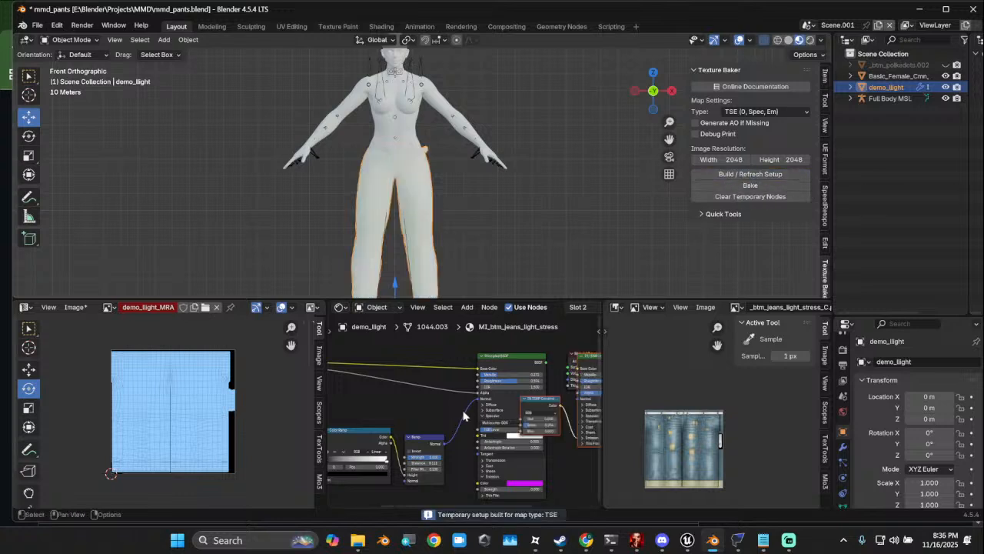
Spread out the Material Output and temporary TSE nodes, moving the TB TEMP Combine node clear of the original Principled BSDF
middle_drag(364, 396, 351, 400)
scroll(586, 363, down, 1)
middle_drag(588, 363, 538, 367)
mouse_move(531, 360)
mouse_down()
mouse_move(551, 415)
mouse_move(548, 364)
mouse_up()
click(550, 412)
drag(449, 356, 493, 363)
scroll(417, 474, up, 4)
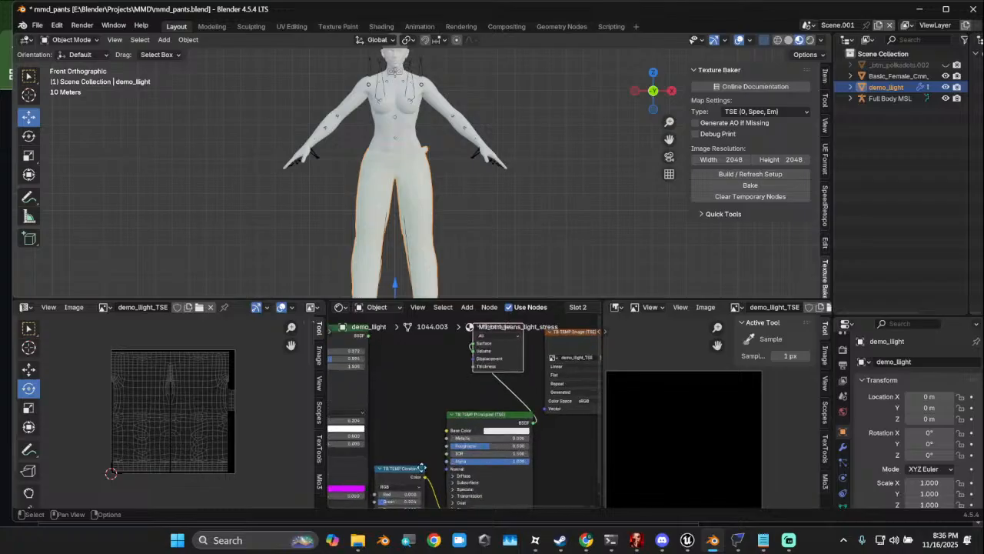
middle_drag(418, 473, 420, 417)
scroll(421, 416, up, 3)
drag(387, 403, 394, 377)
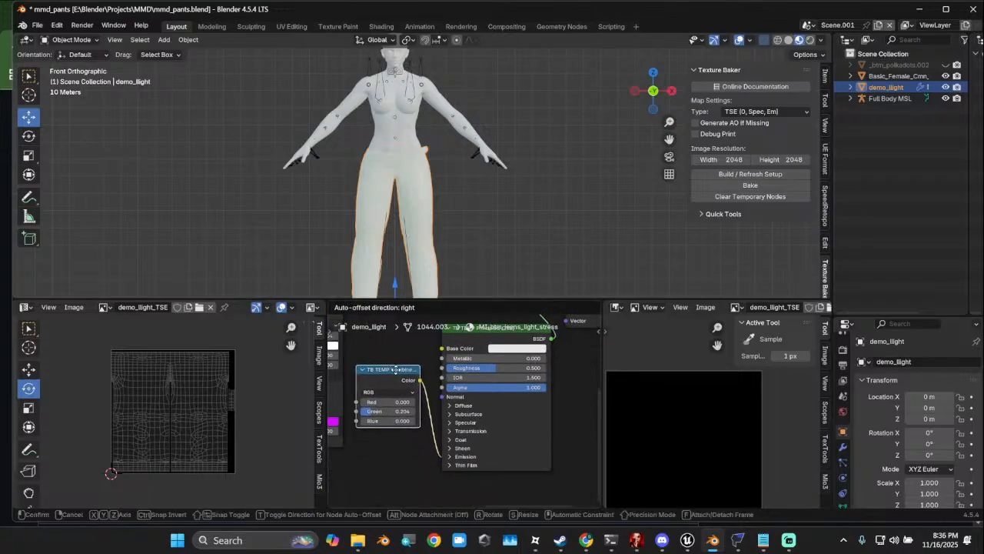
scroll(437, 427, up, 2)
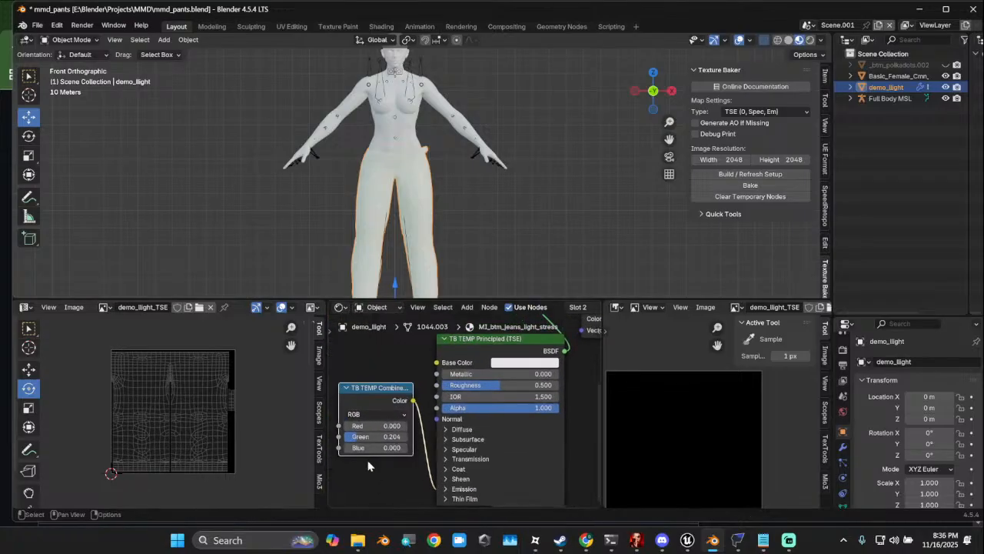
Expand the temporary Principled node's Emission settings and reposition it and the Combine node to expose their link
mouse_move(386, 455)
middle_down()
mouse_move(447, 447)
mouse_move(416, 435)
mouse_move(394, 447)
middle_up()
scroll(463, 449, down, 2)
drag(493, 346, 513, 341)
click(474, 467)
mouse_move(433, 477)
middle_down()
mouse_move(408, 459)
mouse_move(451, 472)
middle_up()
drag(422, 373, 422, 392)
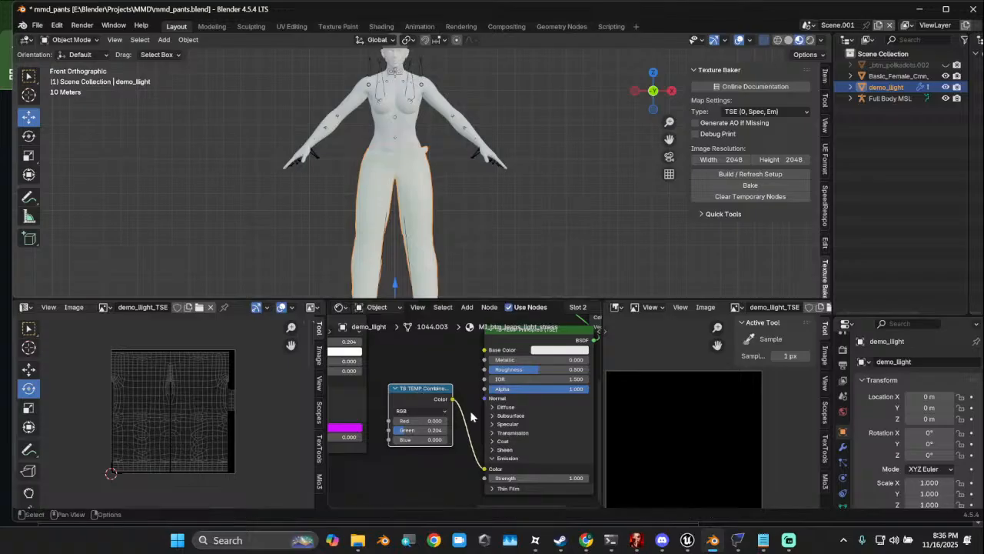
scroll(447, 425, down, 2)
middle_drag(452, 474, 425, 462)
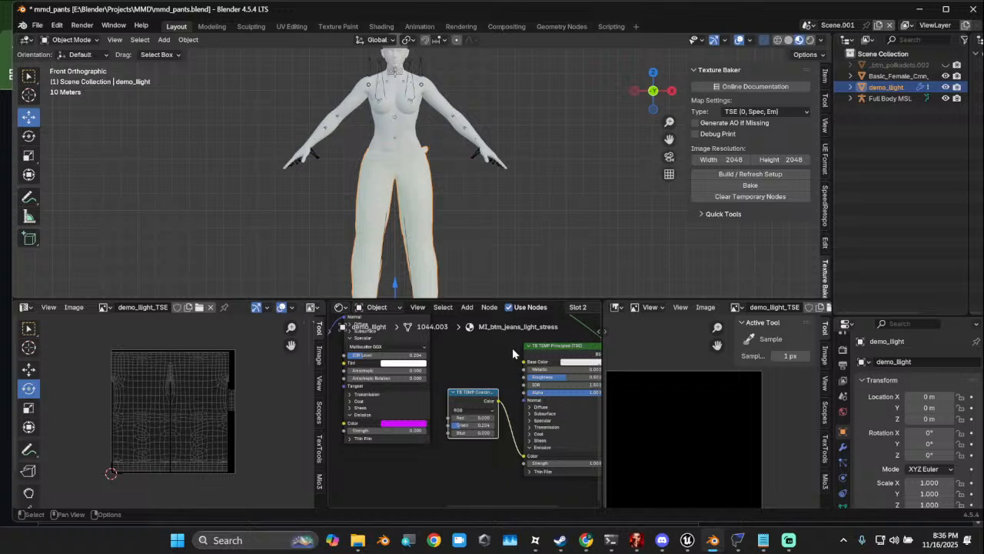
Bake the TSE map for the jeans and inspect the resulting image
click(743, 186)
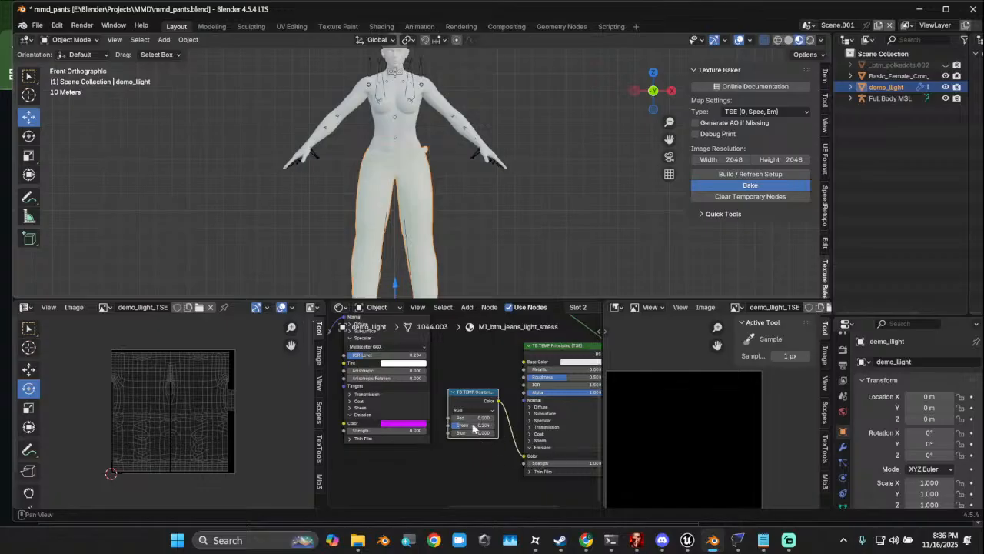
scroll(167, 422, up, 3)
scroll(167, 423, down, 2)
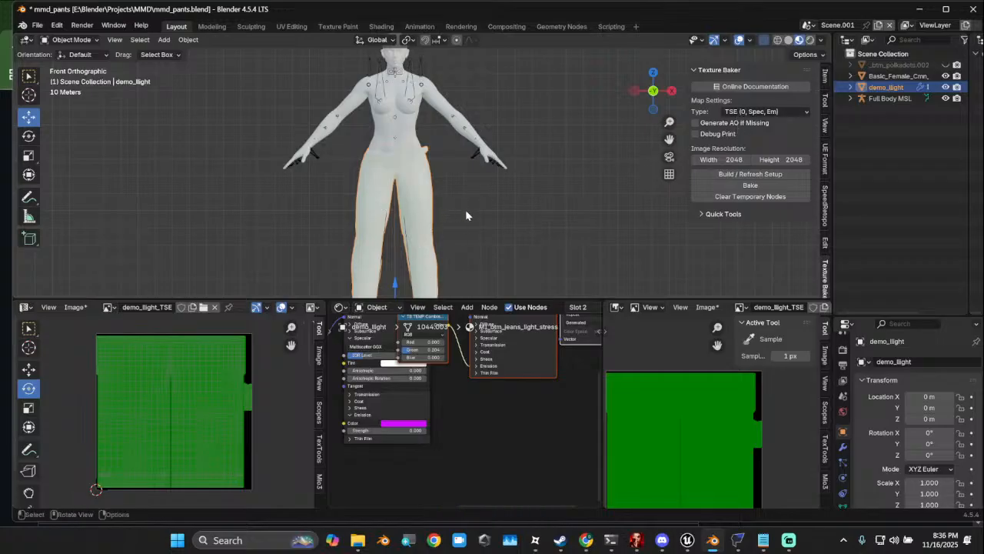
Set the map type to Normal, bake it for the jeans and examine the baked normal map up close
click(753, 113)
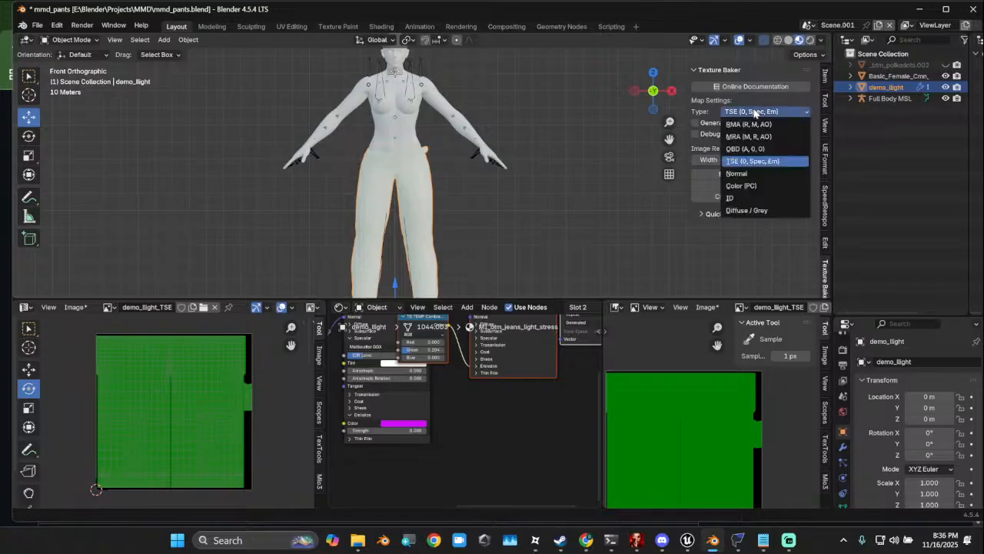
click(759, 174)
click(760, 187)
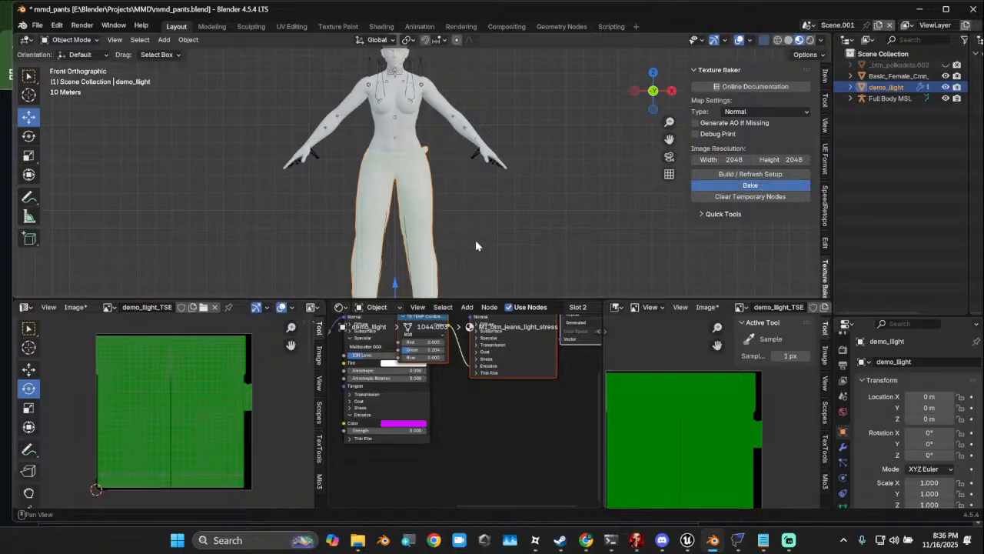
scroll(181, 419, up, 4)
middle_drag(185, 420, 174, 375)
scroll(197, 418, up, 2)
scroll(198, 419, down, 3)
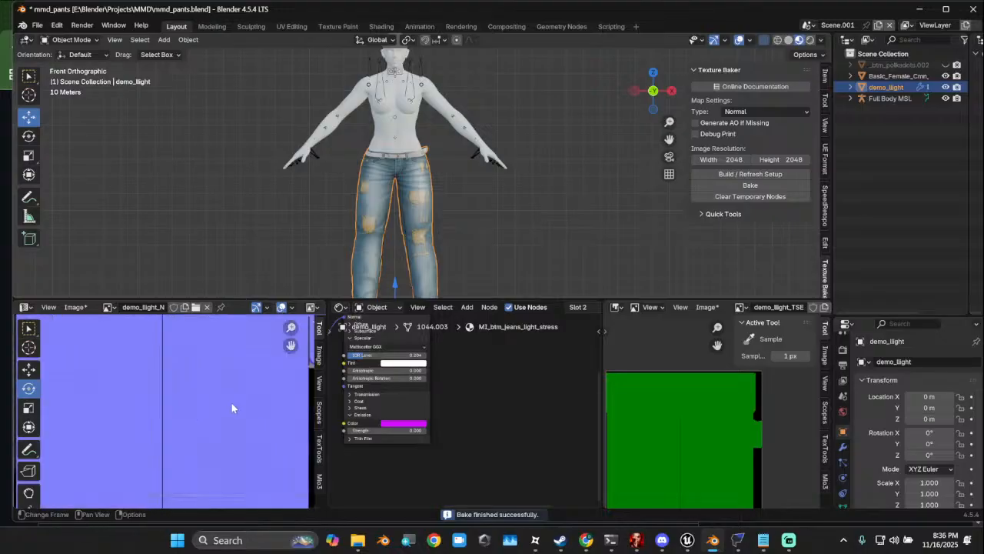
Zoom out on the baked normal map, and move the jeans Image Texture node further away from the Color Ramp and Bump nodes
scroll(217, 408, up, 4)
scroll(230, 414, down, 3)
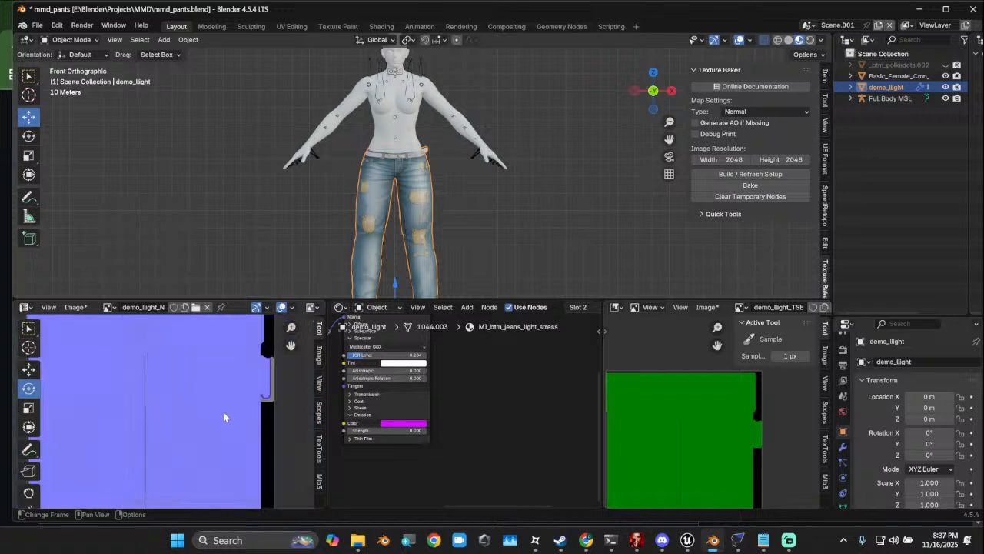
scroll(224, 417, down, 2)
middle_drag(415, 420, 539, 441)
middle_drag(422, 406, 511, 432)
scroll(431, 417, down, 1)
drag(383, 396, 471, 384)
middle_drag(372, 417, 446, 433)
scroll(428, 423, down, 3)
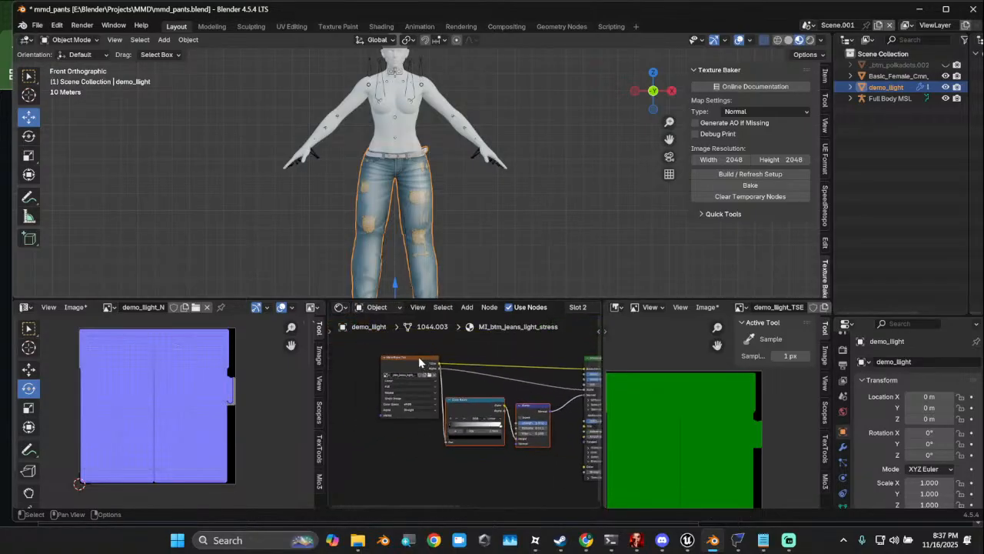
drag(418, 357, 375, 355)
click(464, 401)
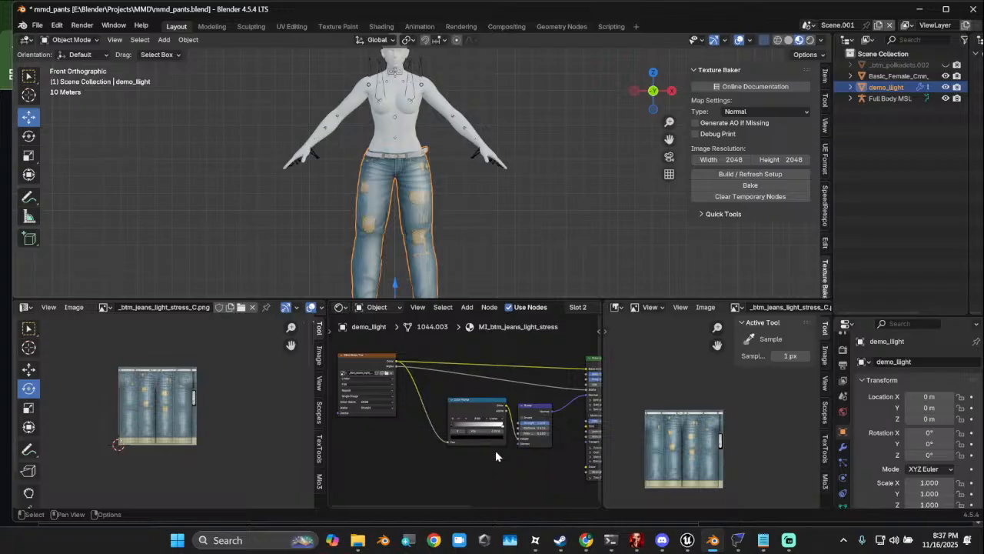
Examine how the Color Ramp and Bump nodes feed the Principled BSDF's Normal input
middle_drag(495, 447, 423, 446)
scroll(424, 446, up, 1)
drag(391, 384, 436, 399)
scroll(460, 409, up, 2)
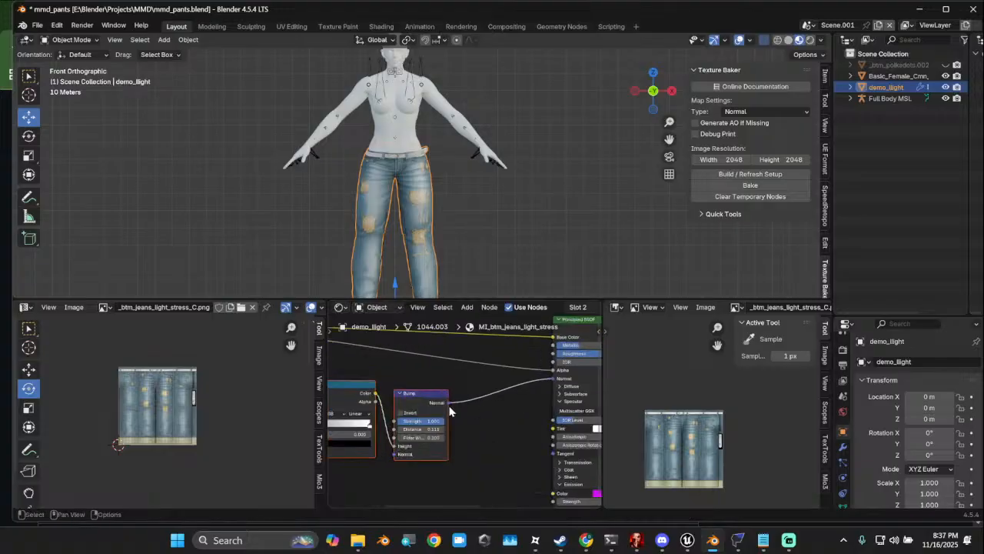
drag(448, 402, 490, 430)
click(466, 431)
middle_drag(474, 432, 440, 434)
Clear the temporary Texture Baker nodes from the jeans material
click(744, 194)
scroll(439, 256, down, 2)
scroll(443, 362, down, 3)
scroll(443, 366, down, 3)
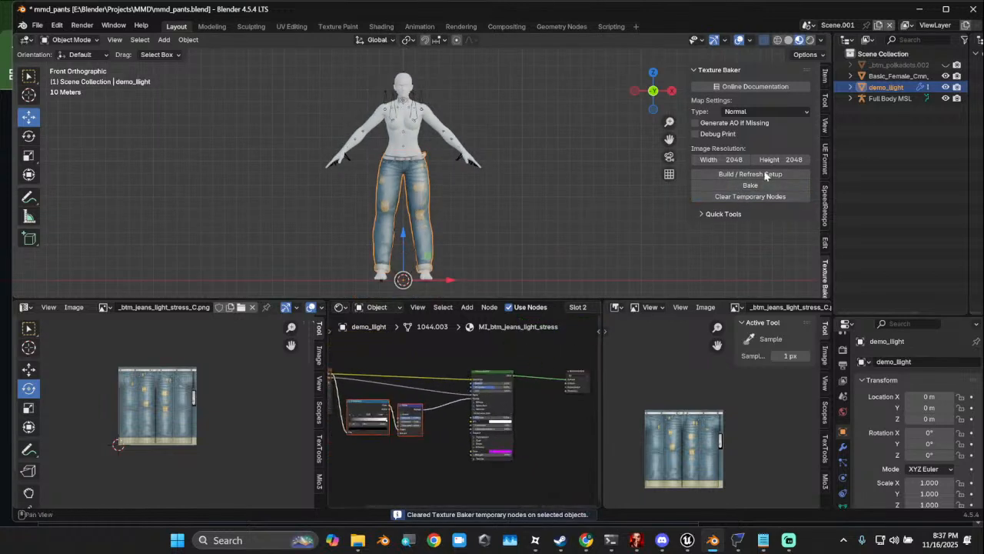
Set the map type to Color (PC) and build its temporary node setup
click(755, 110)
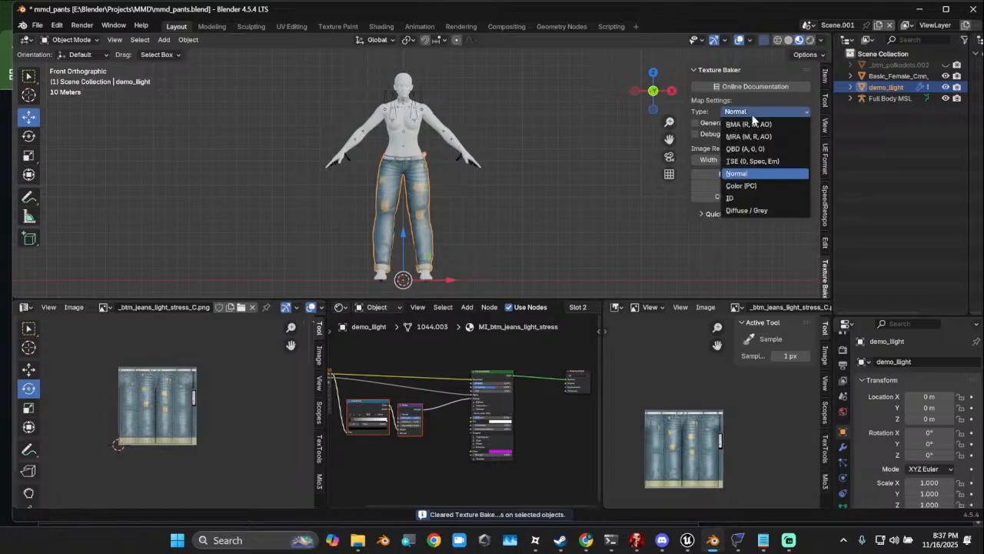
click(755, 186)
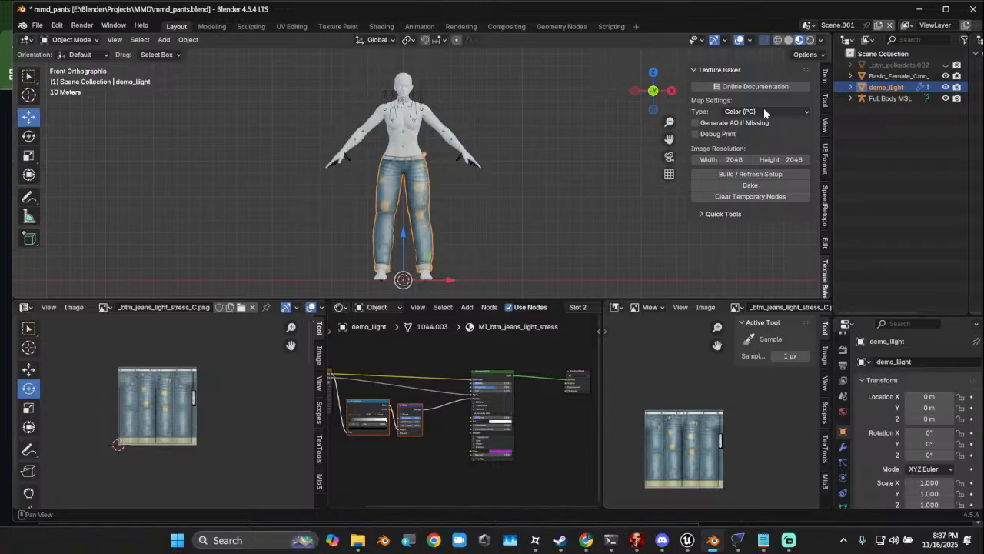
middle_drag(356, 378, 404, 372)
scroll(532, 406, up, 3)
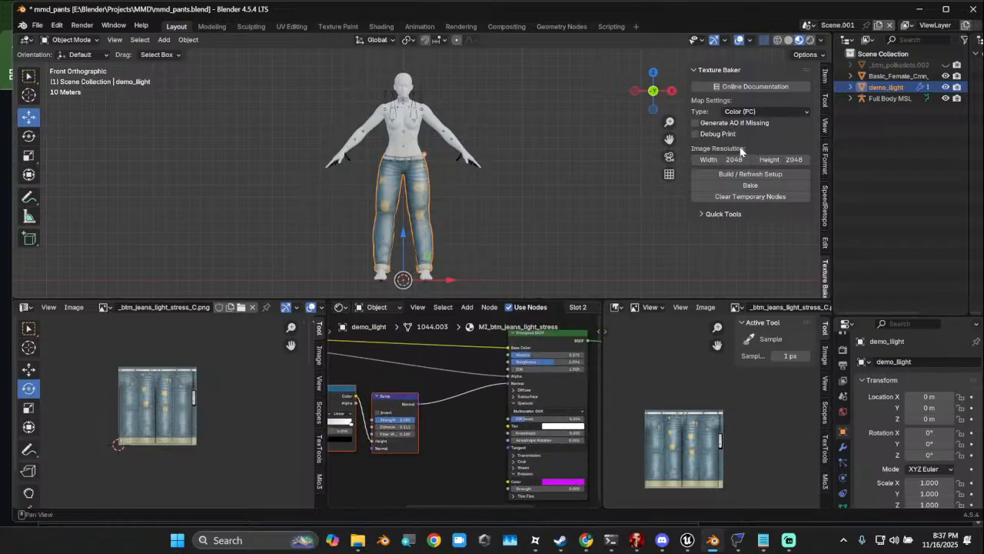
click(747, 173)
scroll(457, 408, down, 3)
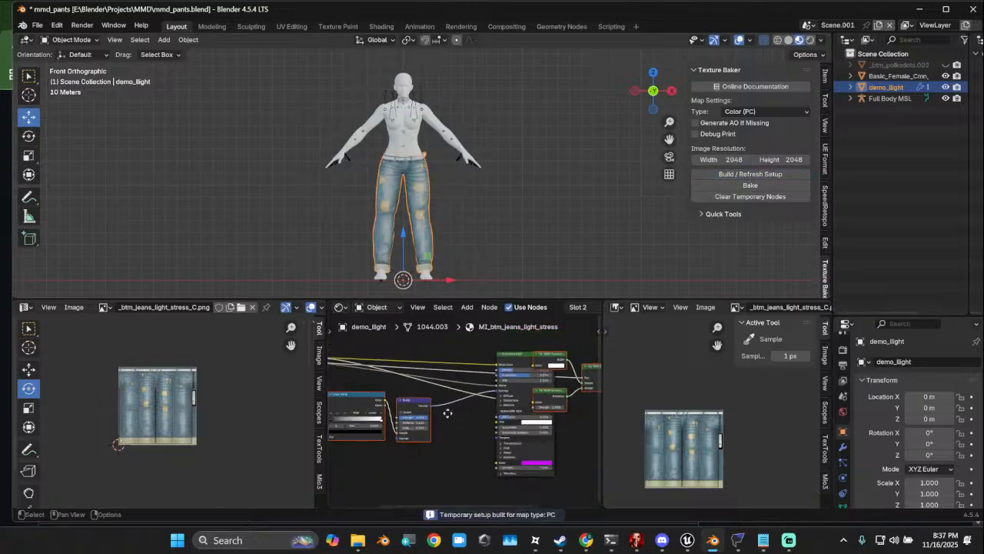
Move the temporary PC nodes clear of the Principled BSDF
drag(544, 390, 547, 450)
middle_drag(498, 422, 573, 366)
scroll(480, 417, up, 2)
scroll(480, 417, up, 3)
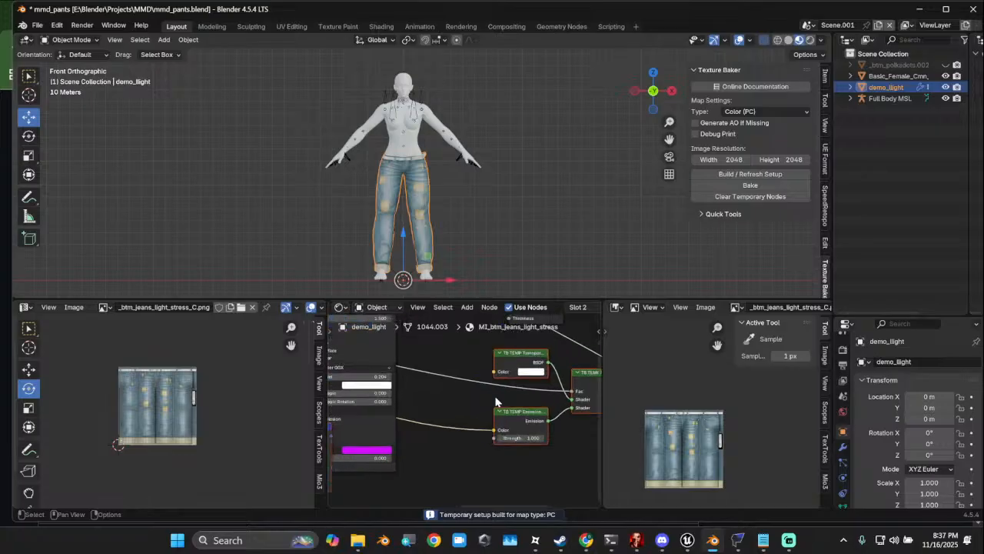
Move the temporary Transparent and Emission nodes further from the Mix node to expose their links
click(492, 356)
drag(492, 356, 465, 355)
scroll(458, 414, down, 2)
scroll(453, 418, up, 1)
mouse_move(435, 426)
middle_down()
mouse_move(552, 421)
mouse_move(446, 421)
middle_up()
drag(513, 412, 492, 407)
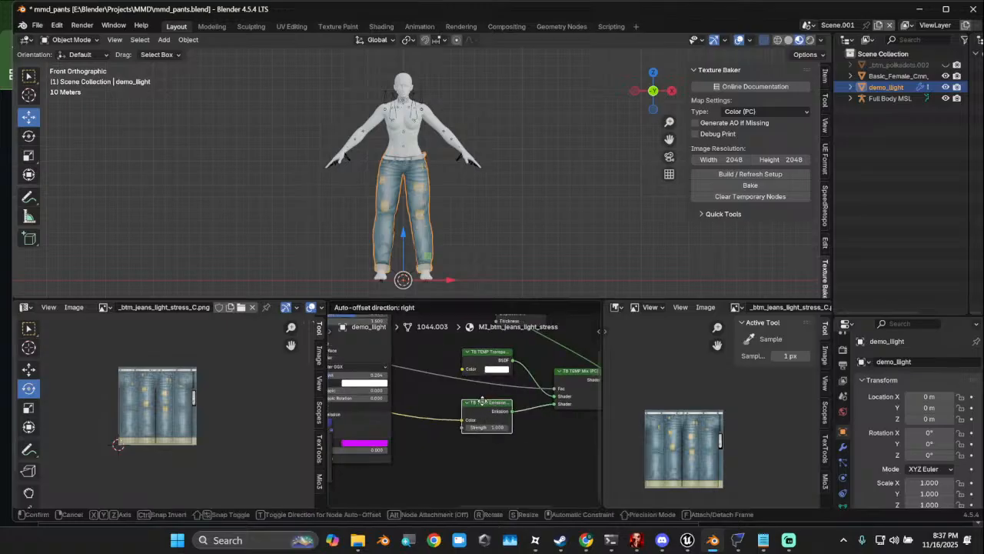
scroll(459, 419, up, 1)
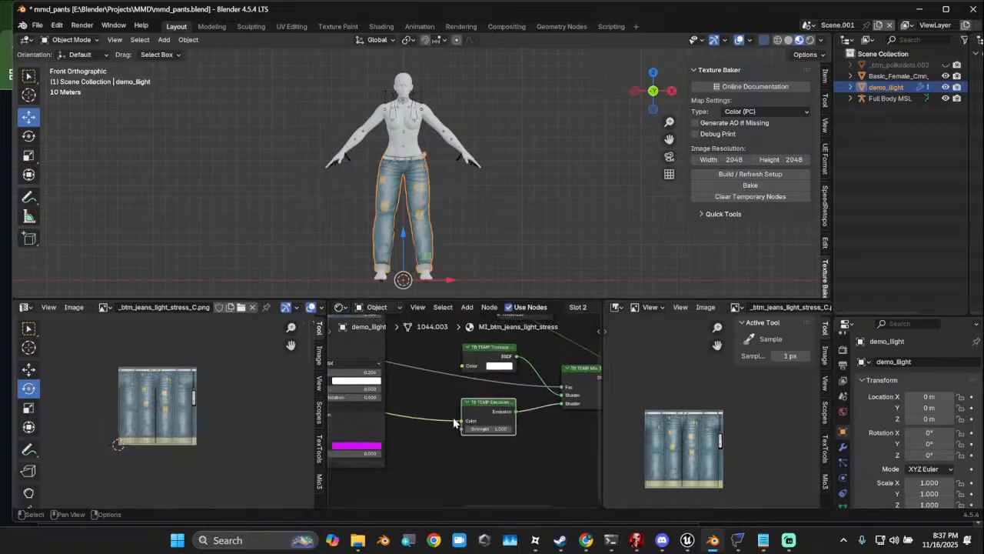
Trace the links between the jeans texture and the temporary Emission and Mix nodes
scroll(453, 424, down, 5)
middle_drag(446, 429, 562, 447)
middle_drag(398, 410, 498, 446)
middle_drag(362, 388, 468, 398)
drag(439, 376, 432, 404)
middle_drag(524, 423, 341, 410)
scroll(447, 438, down, 1)
scroll(449, 444, up, 4)
middle_drag(464, 451, 425, 421)
scroll(425, 421, down, 6)
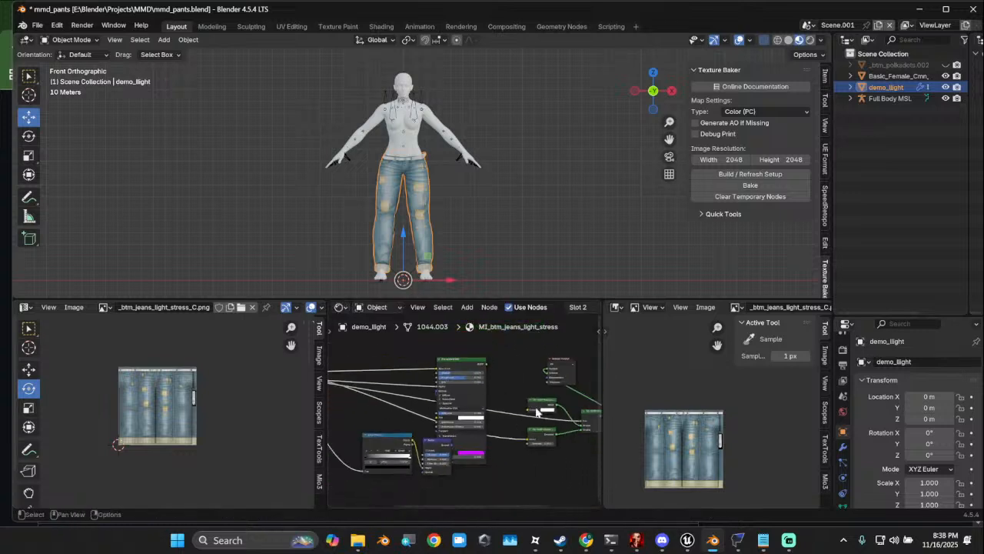
Clear the temporary PC nodes and move the Color Ramp and Bump nodes clear of the Principled BSDF
click(750, 197)
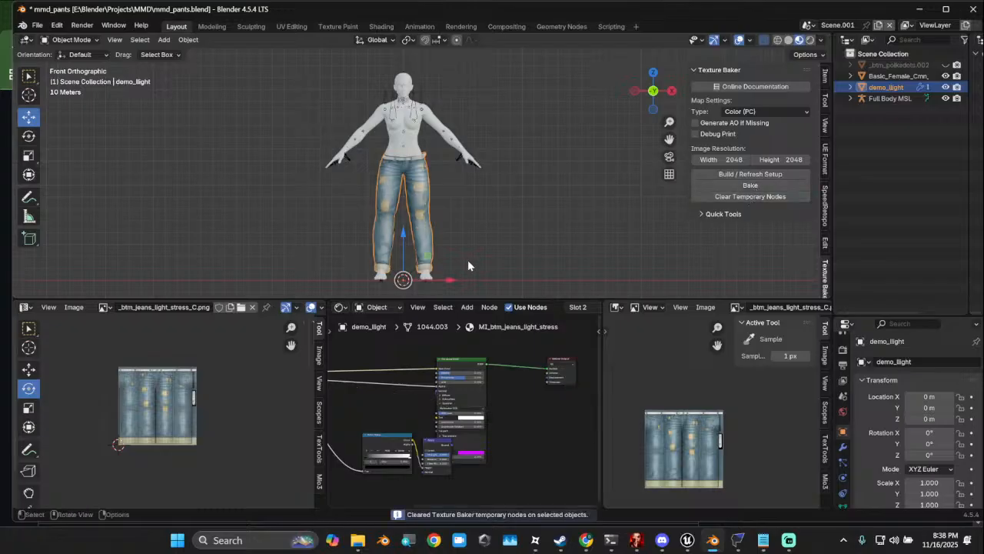
scroll(425, 170, up, 3)
middle_drag(446, 435, 542, 401)
drag(448, 379, 472, 410)
scroll(410, 245, up, 3)
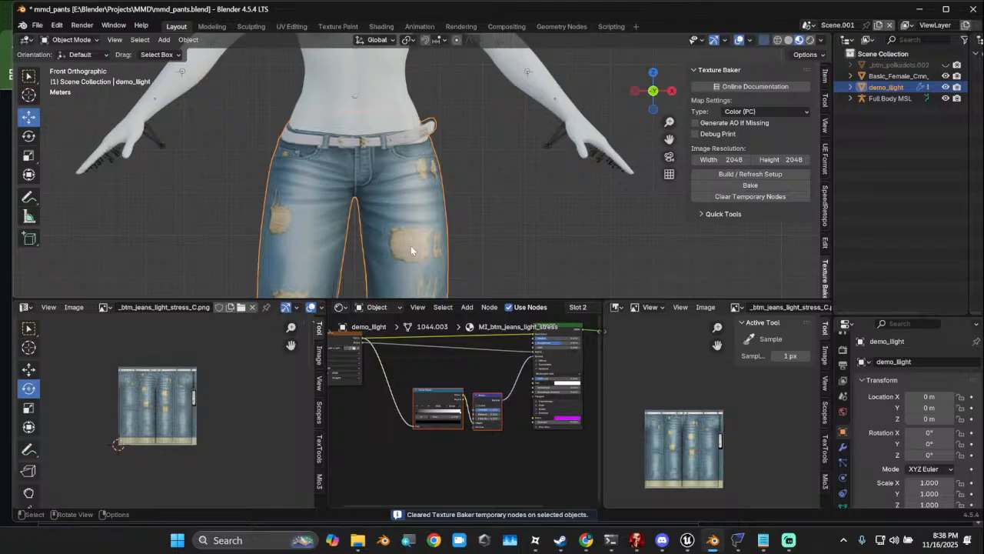
Add an Image Texture node above the existing jeans material nodes
middle_drag(412, 411, 400, 437)
scroll(425, 407, down, 4)
key(shift+a)
click(417, 376)
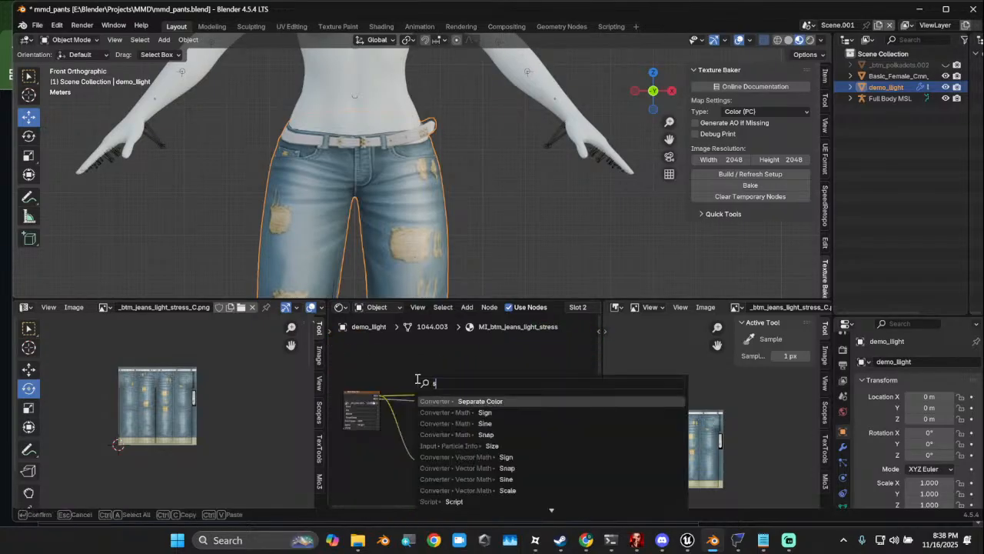
text(image)
key(Return)
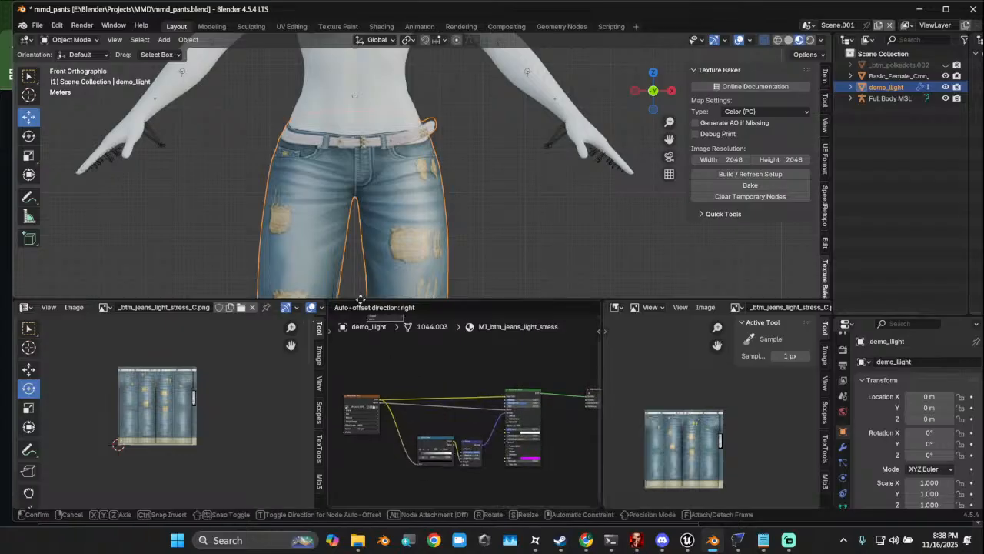
click(408, 374)
Create a blank black 1024 × 1024 px image named Untitled in the new Image Texture node
scroll(443, 386, up, 5)
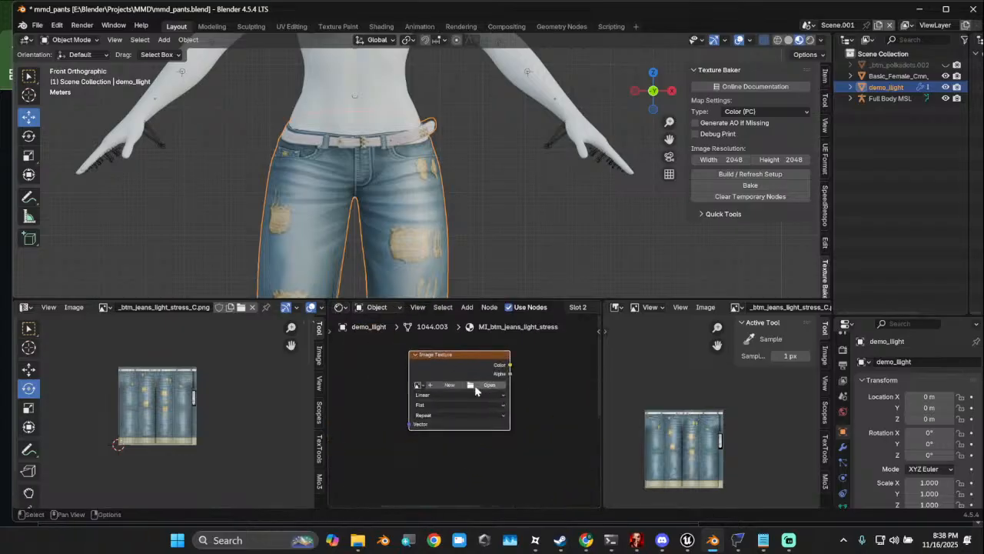
click(446, 382)
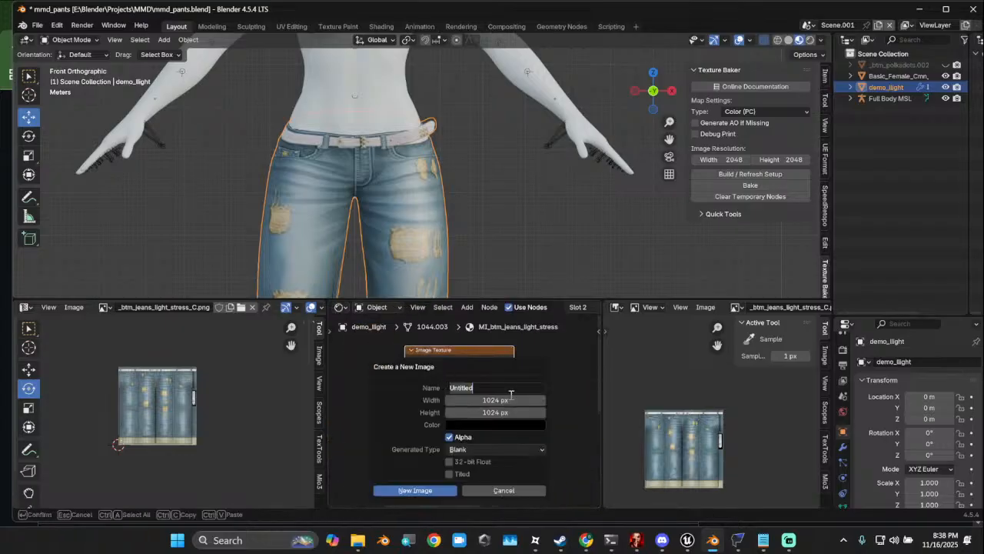
click(424, 492)
Reposition the Untitled image node and link its Color output to the Principled BSDF's Base Color
scroll(461, 401, down, 4)
middle_drag(464, 396, 431, 394)
drag(421, 382, 420, 373)
scroll(464, 389, up, 2)
middle_drag(464, 389, 432, 388)
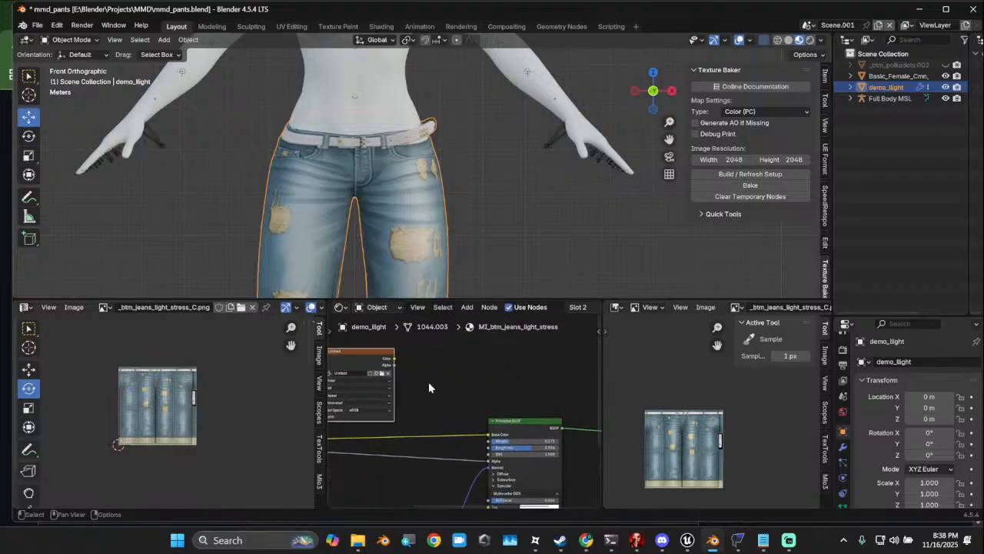
drag(393, 362, 491, 435)
middle_drag(417, 363, 470, 340)
scroll(423, 236, down, 1)
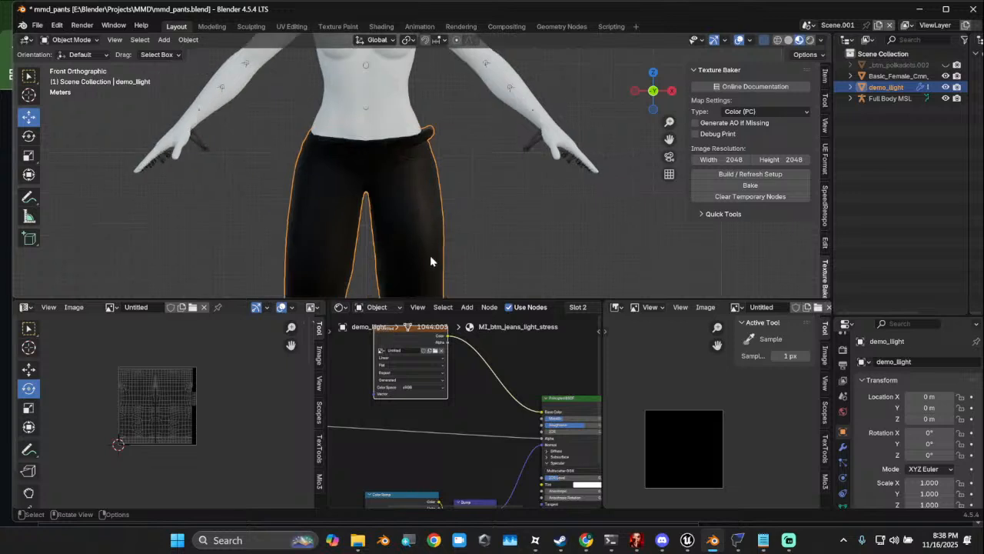
scroll(422, 235, down, 1)
scroll(389, 359, down, 1)
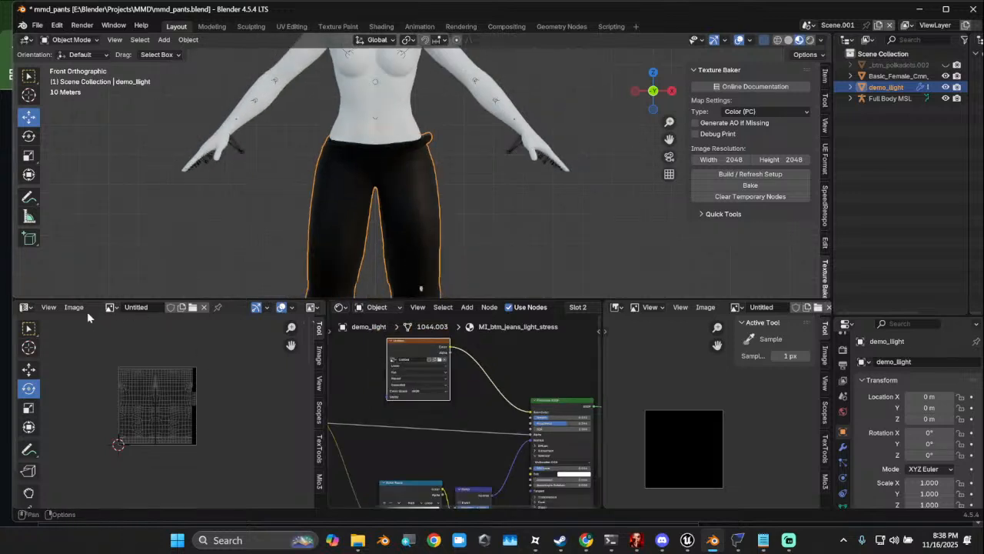
Save the new image as Untitled.png in the E:\Blender\Projects\MMD folder
click(705, 307)
click(744, 145)
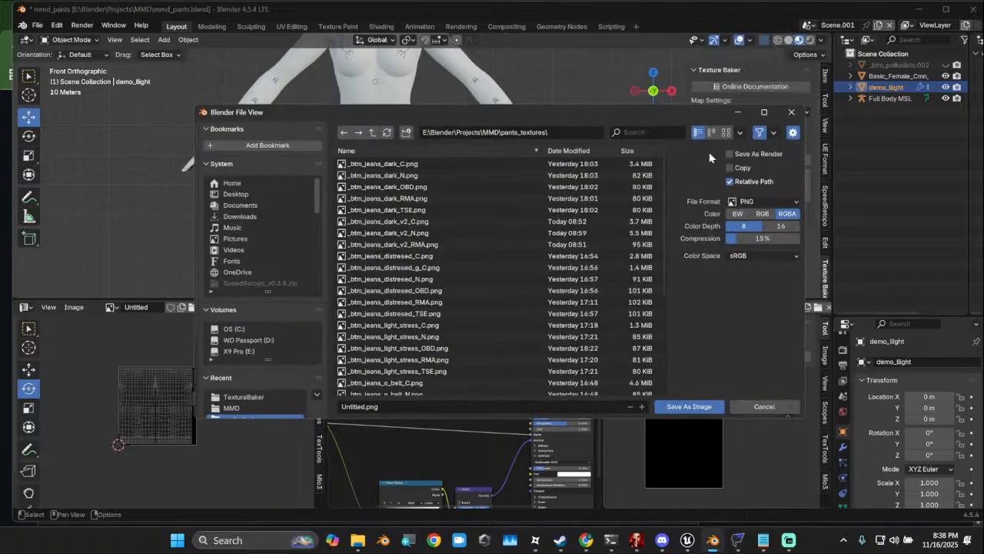
click(372, 133)
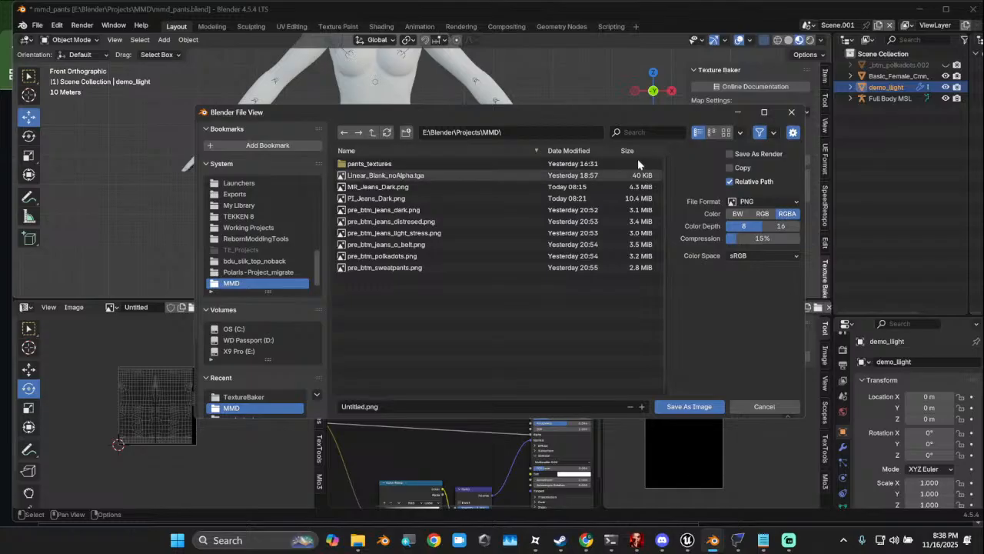
click(674, 406)
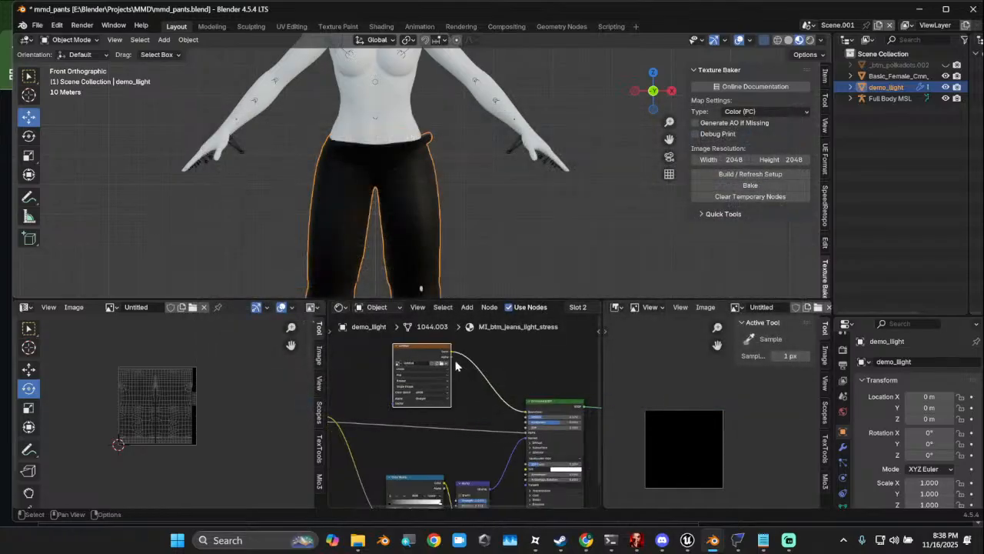
Switch the jeans to Texture Paint mode and fill them with white
click(71, 39)
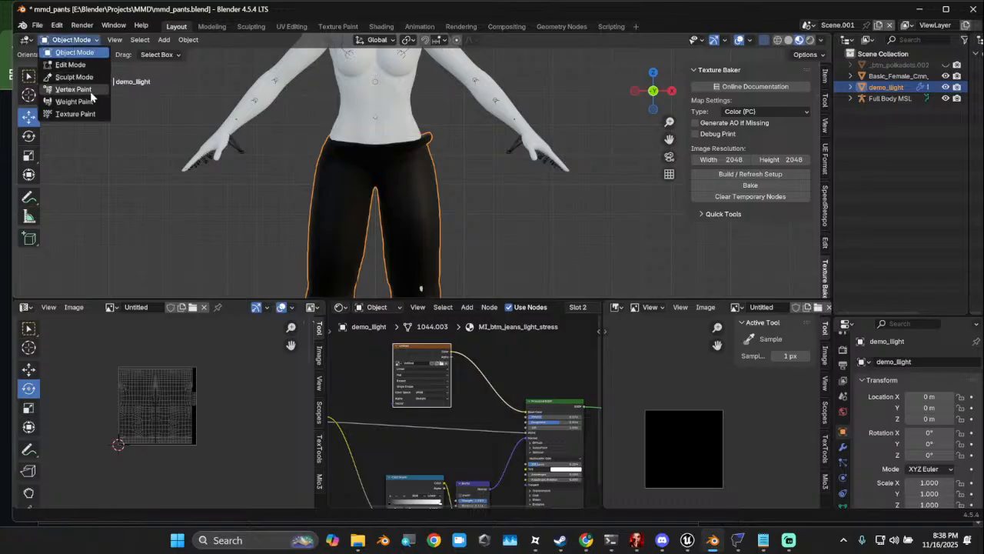
click(70, 114)
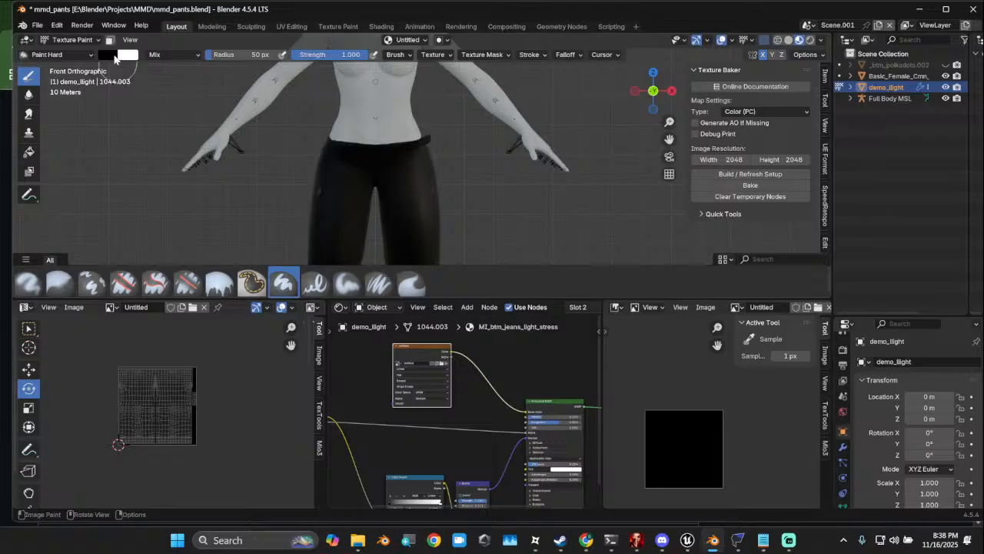
click(107, 54)
drag(199, 153, 203, 68)
click(28, 153)
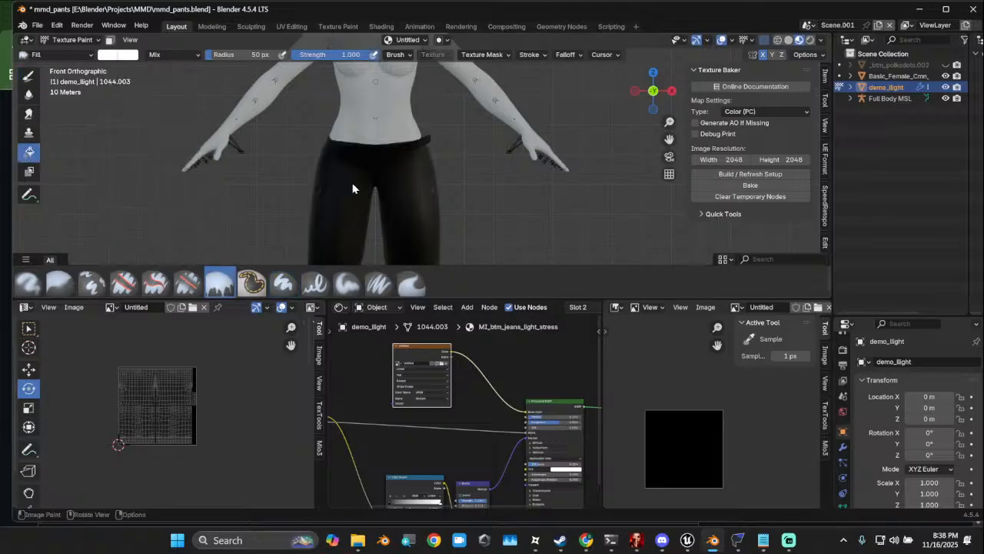
click(355, 184)
scroll(430, 208, up, 2)
mouse_move(445, 214)
middle_down()
mouse_move(327, 209)
mouse_move(449, 202)
middle_up()
Set the paint color to black
click(109, 59)
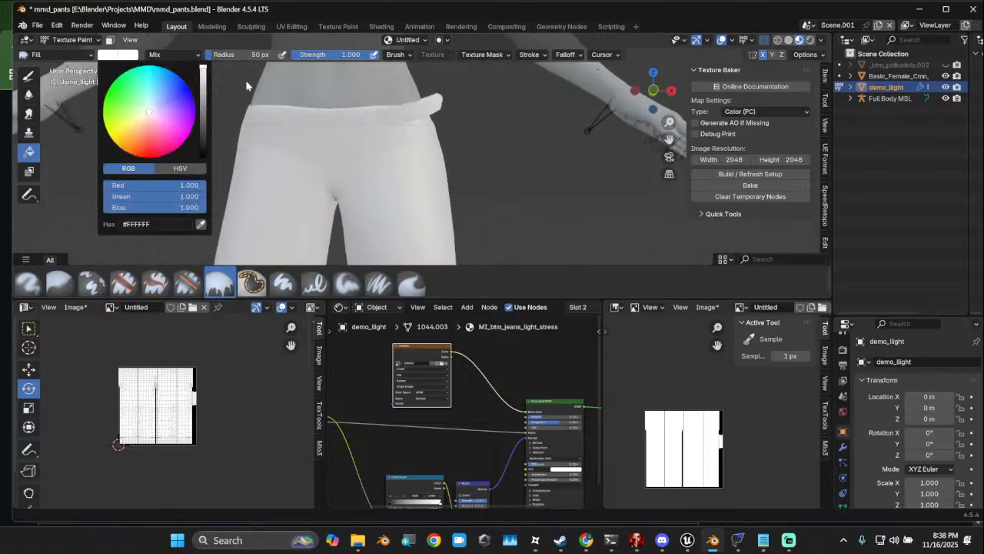
click(117, 55)
drag(198, 131, 202, 157)
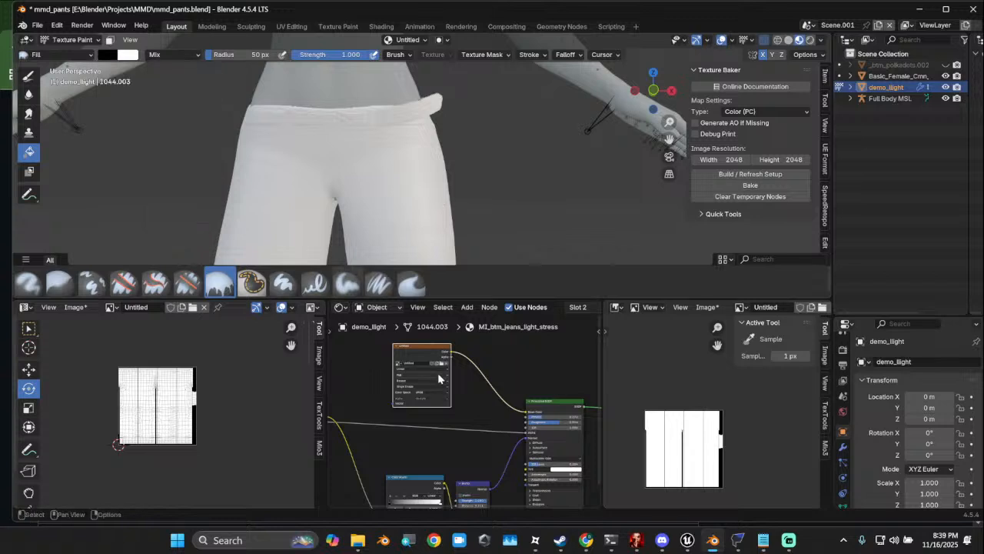
scroll(393, 249, down, 3)
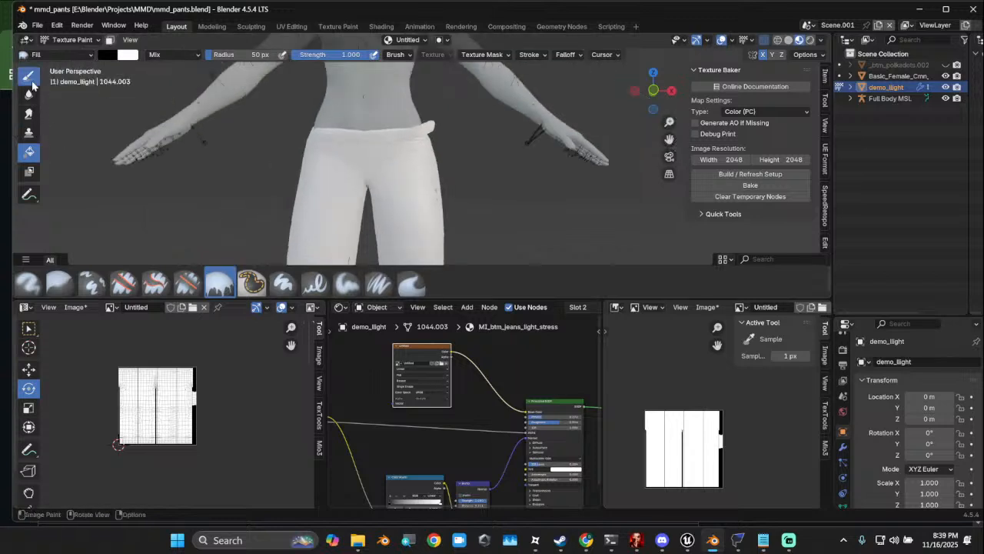
Paint several mirrored black patches down both legs using the Paint Hard brush with a 23 px radius
click(29, 79)
key(f)
click(415, 232)
mouse_move(415, 233)
mouse_down()
mouse_move(398, 239)
mouse_move(425, 253)
mouse_up()
drag(668, 139, 669, 59)
drag(421, 217, 434, 263)
Check the painted legs as a whole and save the painted image
scroll(472, 224, down, 3)
scroll(479, 229, down, 2)
middle_drag(480, 229, 461, 217)
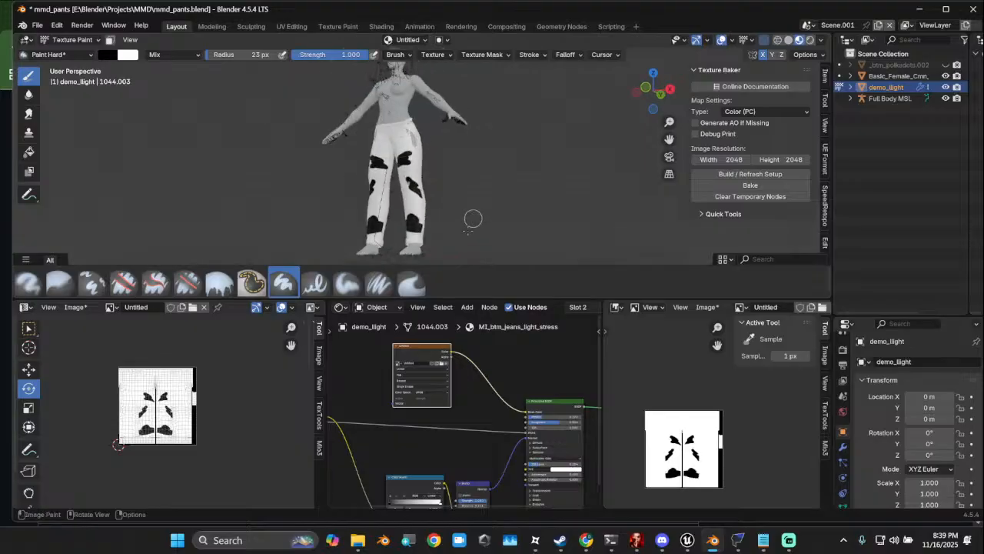
click(705, 307)
click(728, 130)
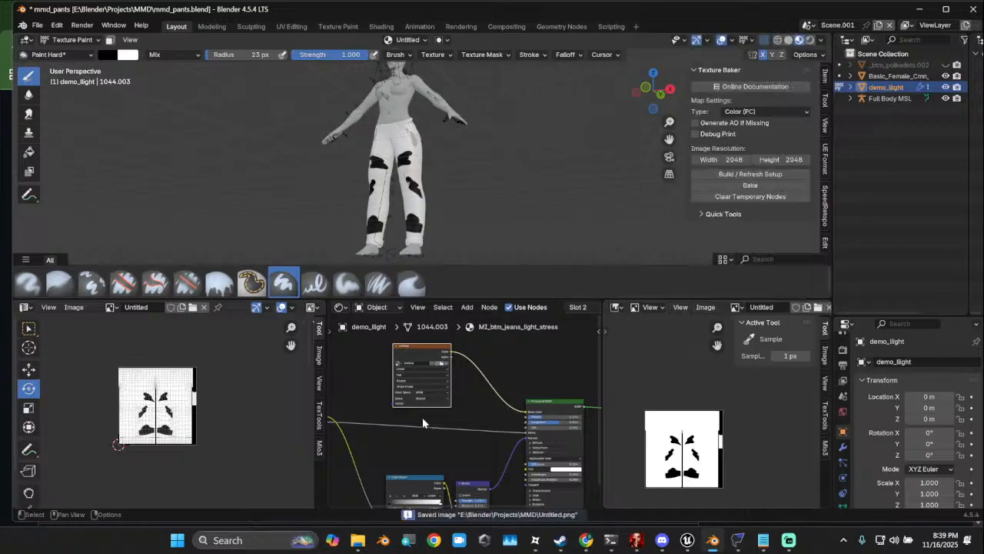
Move the Untitled image node below the Color Ramp and link its Color output to the Principled BSDF's Alpha input
scroll(426, 428, up, 2)
middle_drag(430, 430, 439, 406)
scroll(455, 388, down, 3)
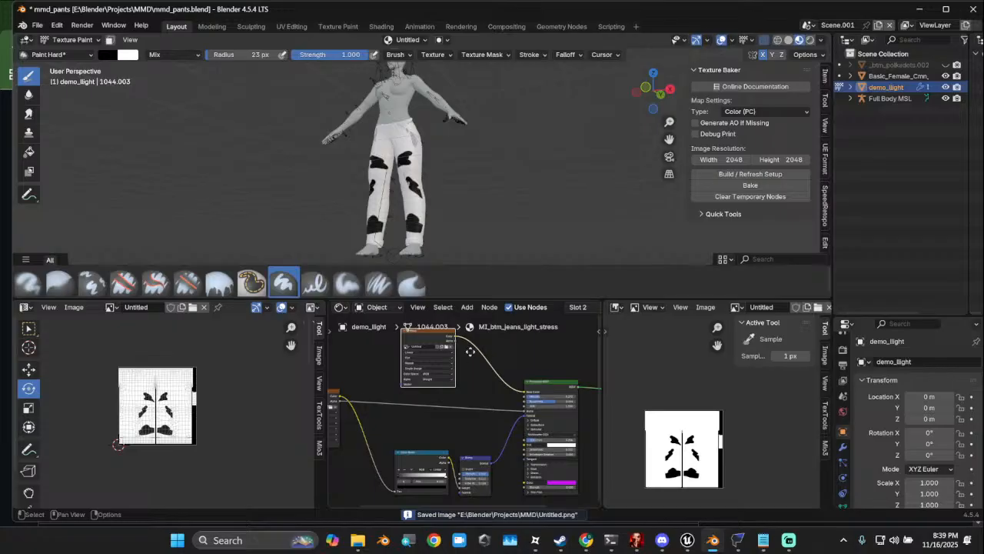
middle_drag(467, 364, 472, 339)
scroll(470, 402, up, 3)
middle_drag(460, 411, 464, 436)
mouse_move(420, 380)
middle_down()
mouse_move(408, 391)
mouse_move(435, 385)
middle_up()
drag(434, 385, 385, 402)
middle_drag(421, 404, 375, 452)
drag(374, 444, 473, 373)
mouse_move(475, 411)
mouse_down()
mouse_move(476, 339)
mouse_move(479, 382)
mouse_move(433, 358)
mouse_up()
Link the jeans texture's Color output back to the Principled BSDF's Base Color
middle_drag(335, 378, 400, 408)
scroll(399, 407, down, 2)
drag(369, 395, 540, 395)
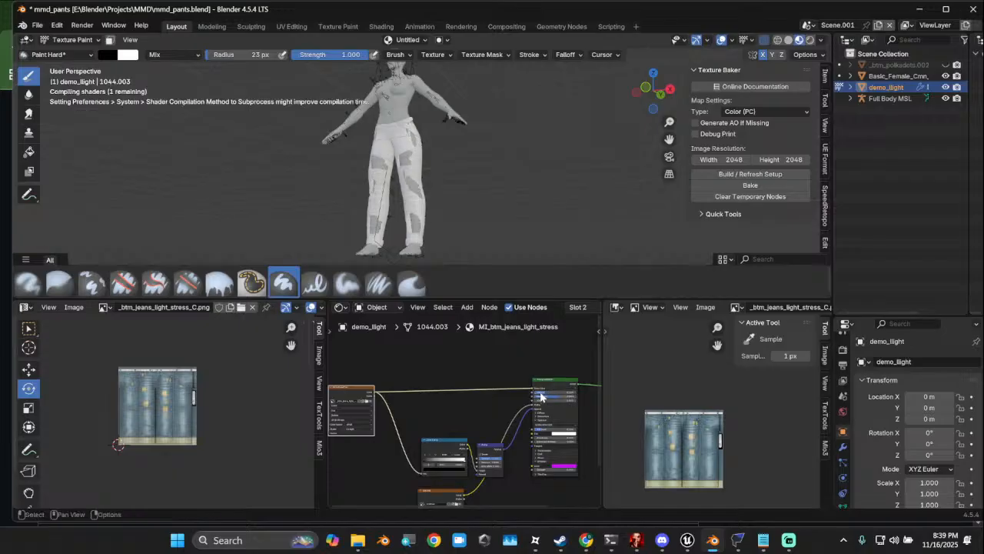
Check the painted patches on the jeans, switch to Object Mode and bake the Color (PC) map at 2048 × 2048
scroll(439, 209, up, 4)
middle_drag(440, 210, 331, 206)
scroll(520, 362, down, 2)
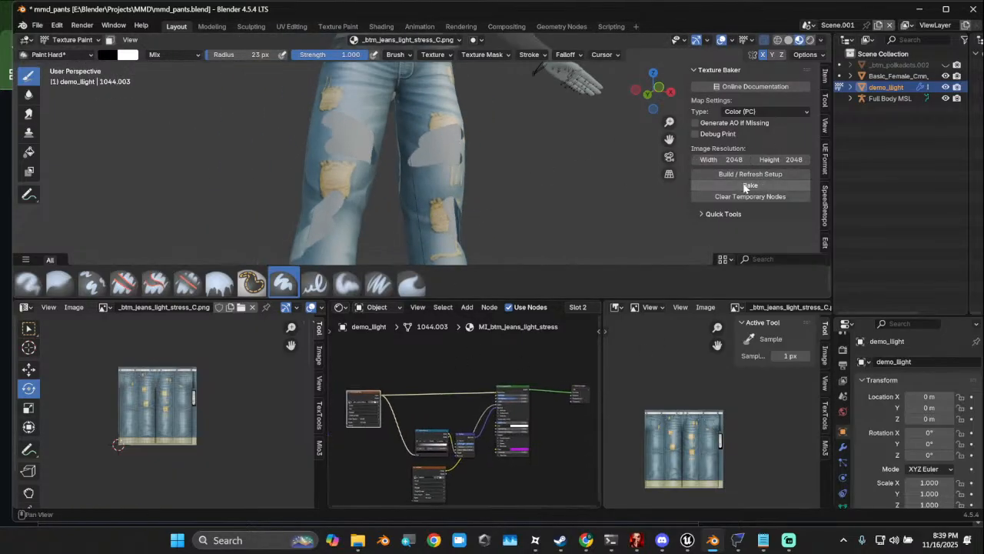
scroll(523, 165, down, 3)
click(71, 39)
click(62, 51)
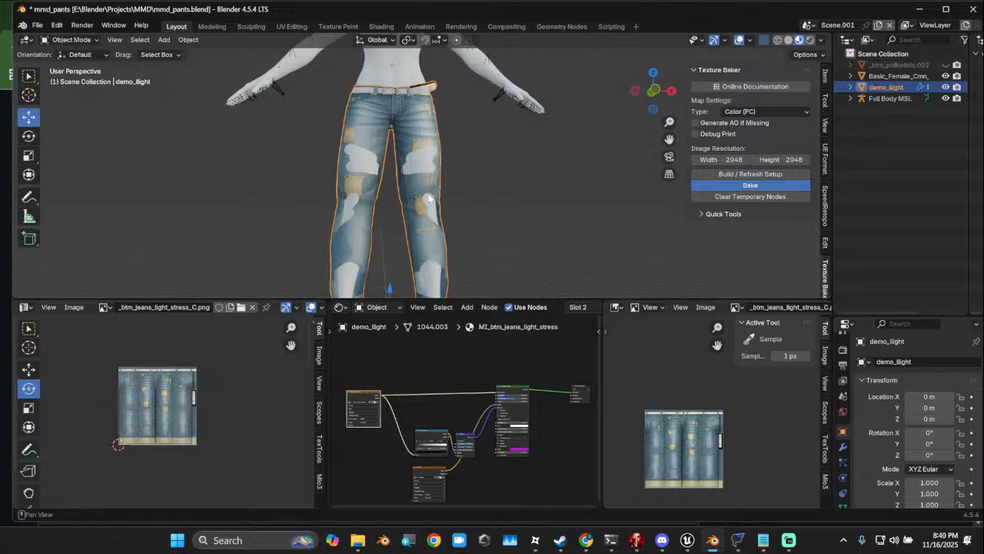
Inspect the painted cut-outs in the baked demo_llight_PC image, displaying its color together with alpha
scroll(236, 423, up, 6)
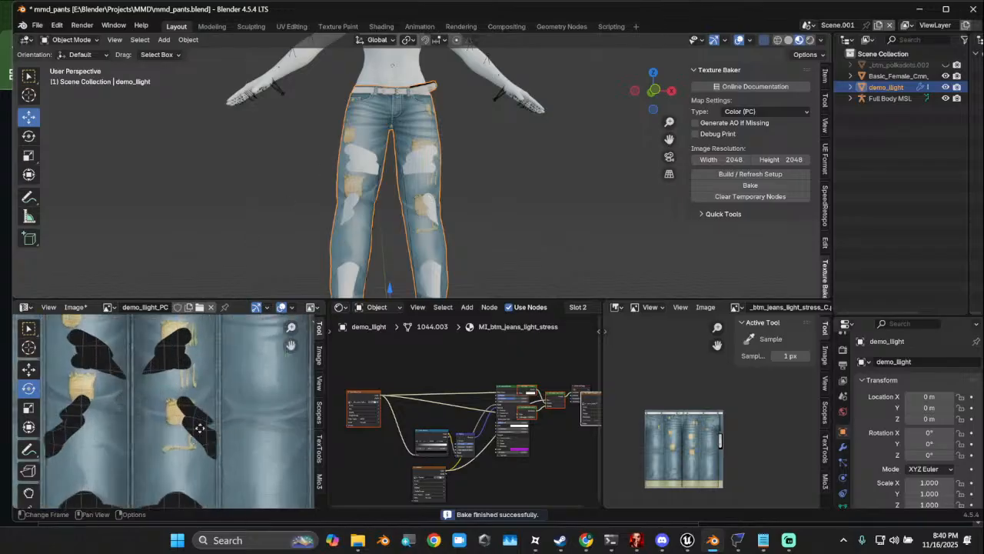
scroll(237, 423, down, 6)
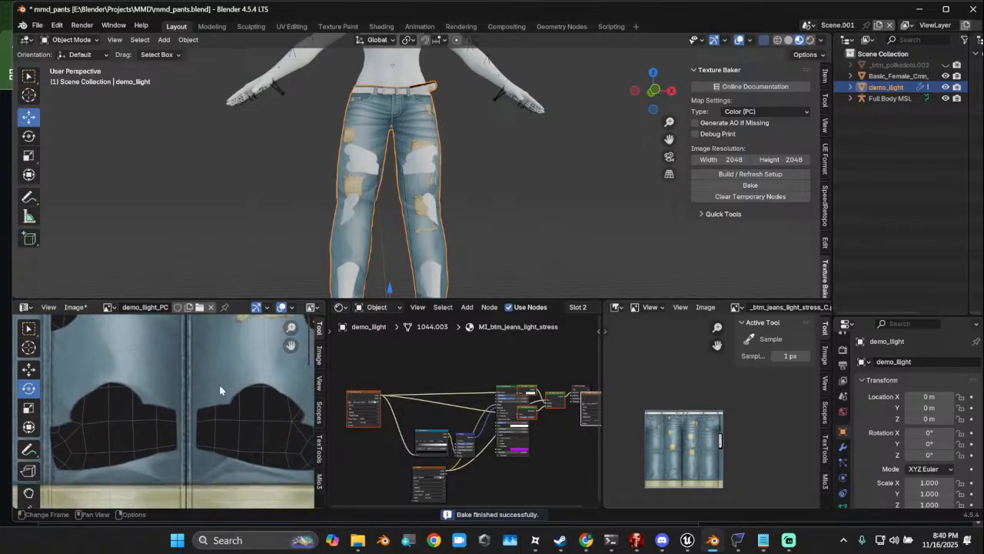
middle_drag(209, 392, 212, 430)
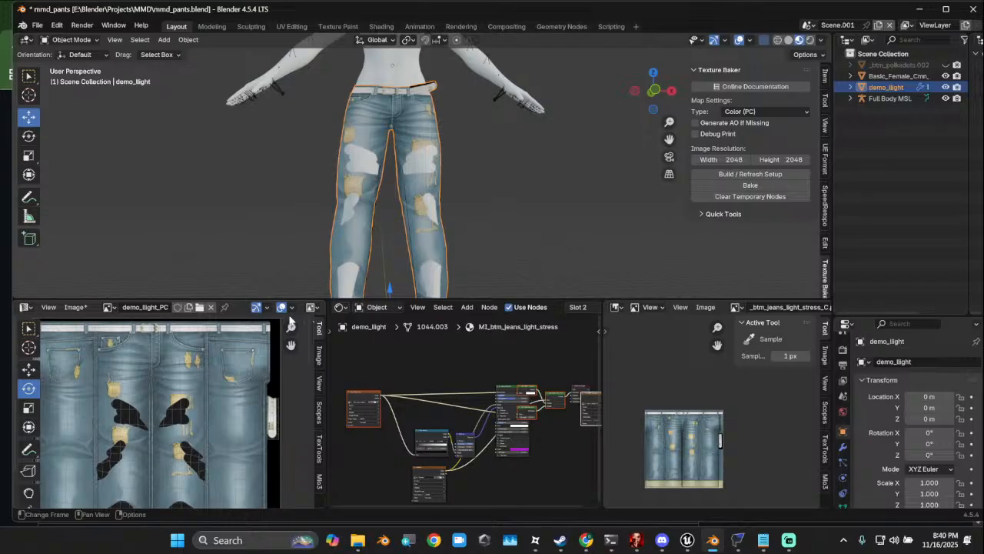
click(314, 307)
click(344, 334)
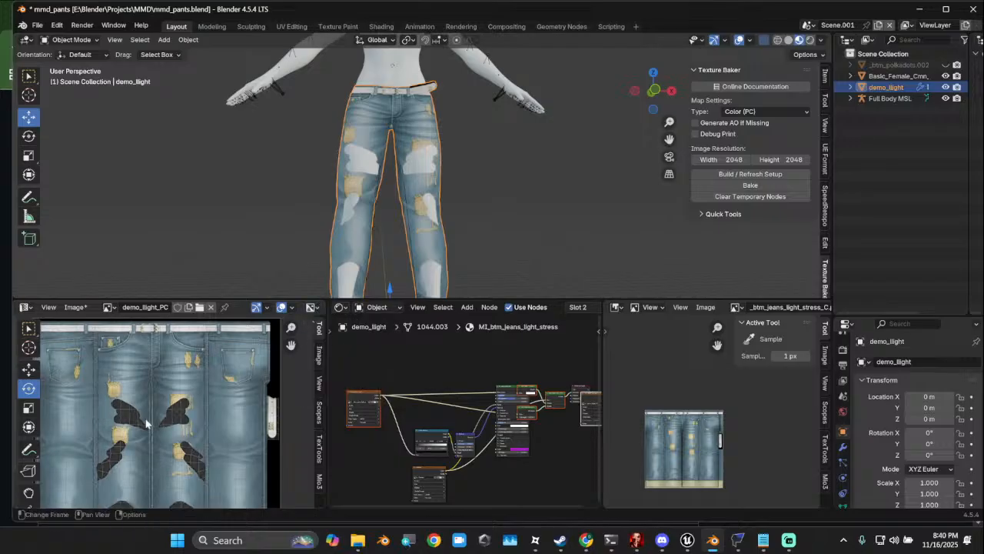
scroll(179, 418, up, 4)
scroll(179, 418, down, 4)
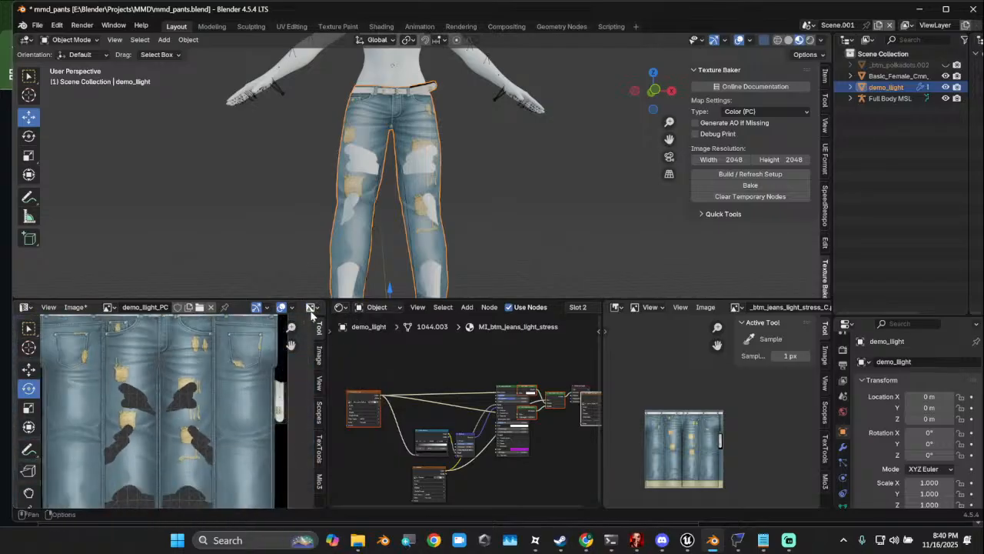
View only the alpha channel of the baked image, then return to the color-with-alpha display
click(311, 308)
click(341, 355)
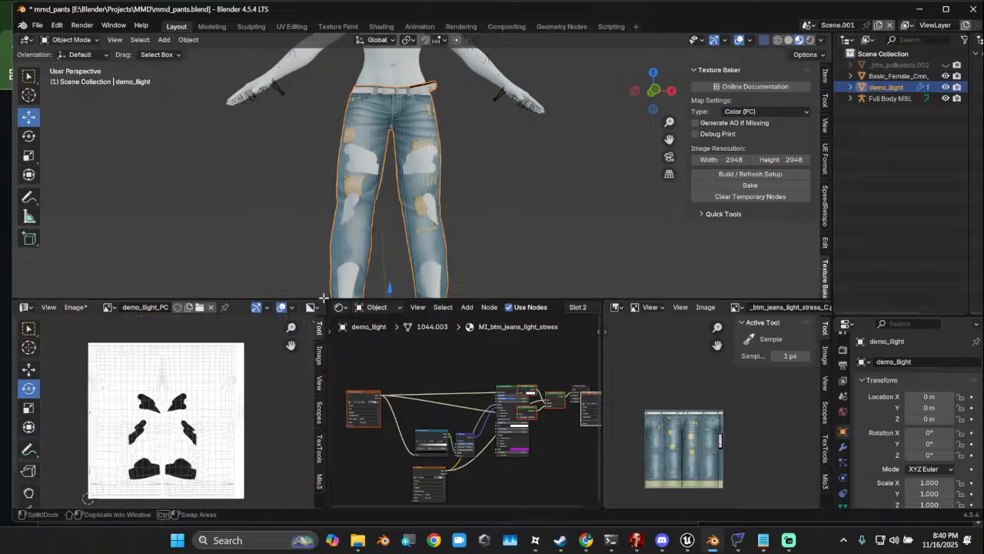
click(312, 308)
click(343, 333)
scroll(176, 425, up, 4)
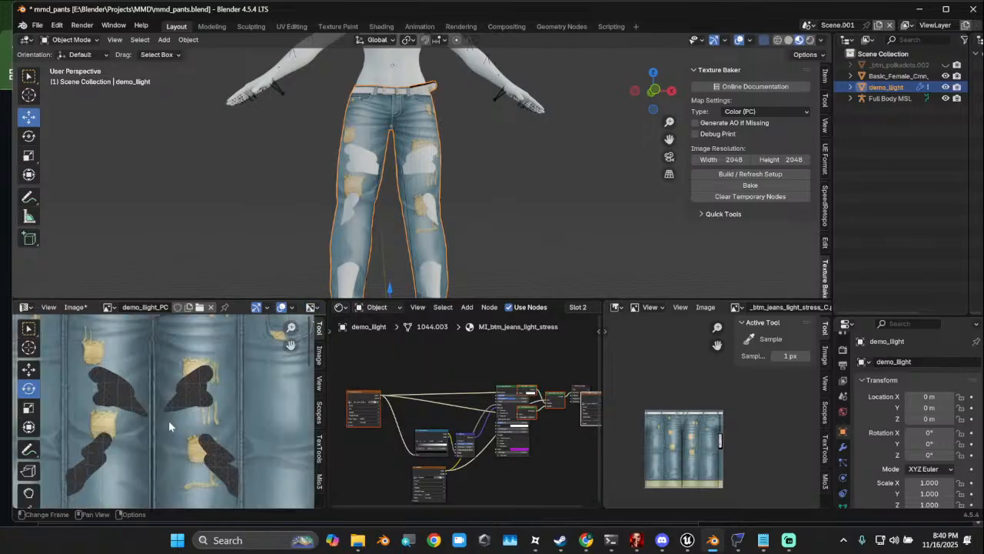
scroll(175, 425, down, 3)
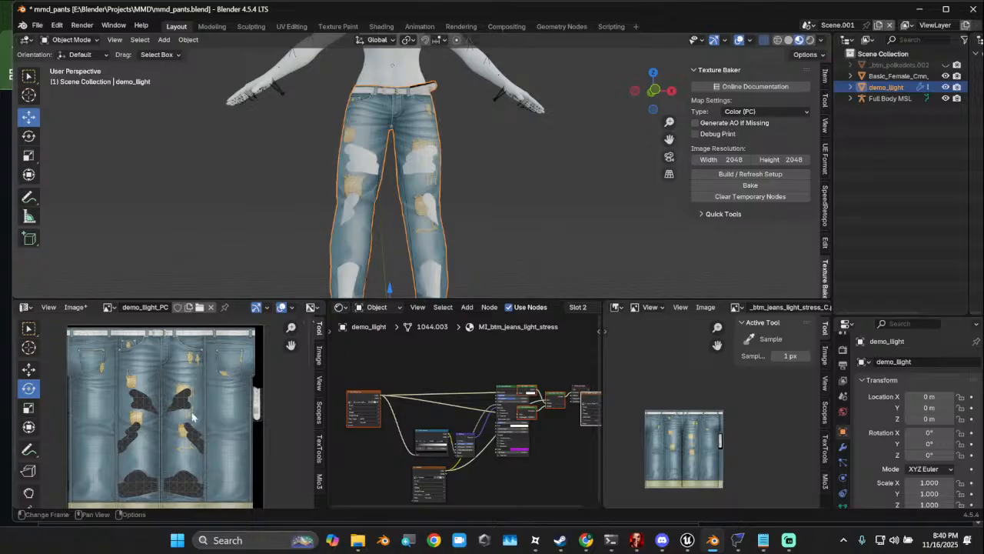
Set the map type to Diffuse / Grey, bake it without grayscale conversion and inspect the baked image
click(756, 112)
click(761, 211)
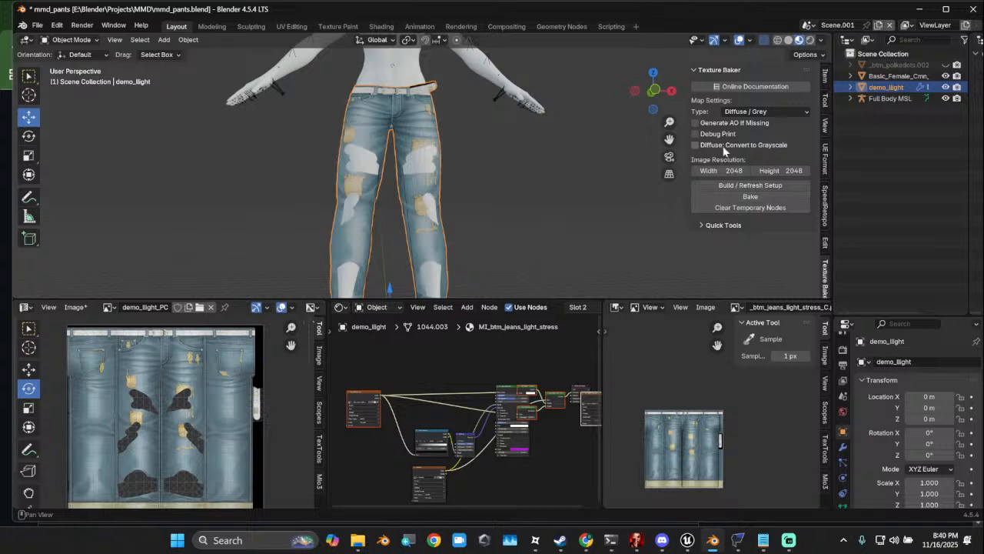
click(761, 197)
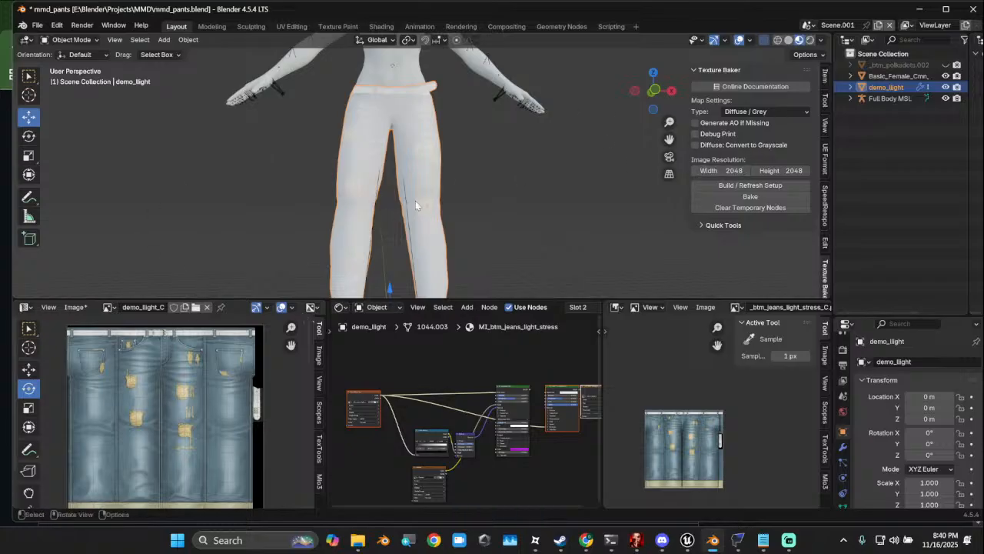
scroll(109, 416, up, 5)
scroll(195, 412, down, 3)
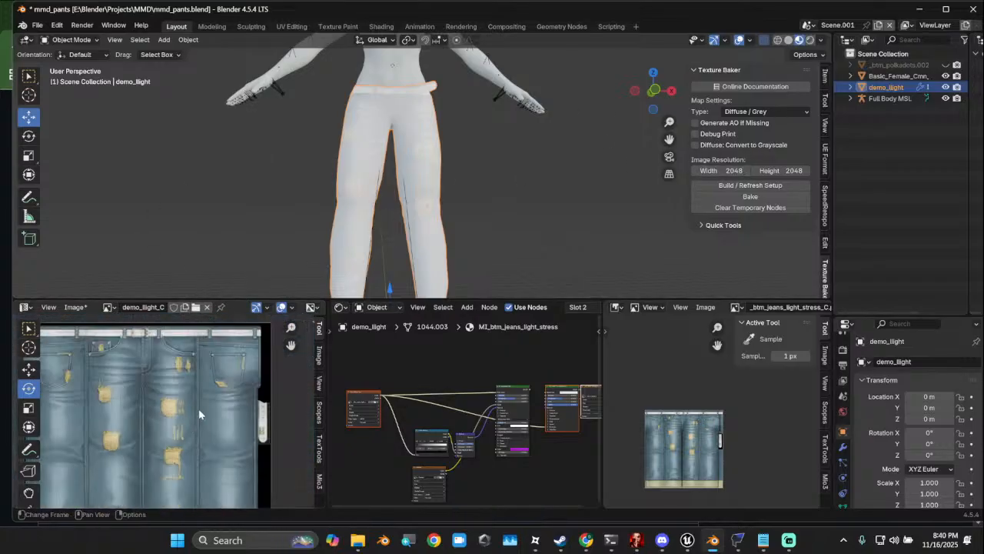
Bake the Diffuse / Grey map with Diffuse: Convert to Grayscale enabled and examine the baked image
scroll(174, 386, up, 4)
middle_drag(173, 386, 162, 446)
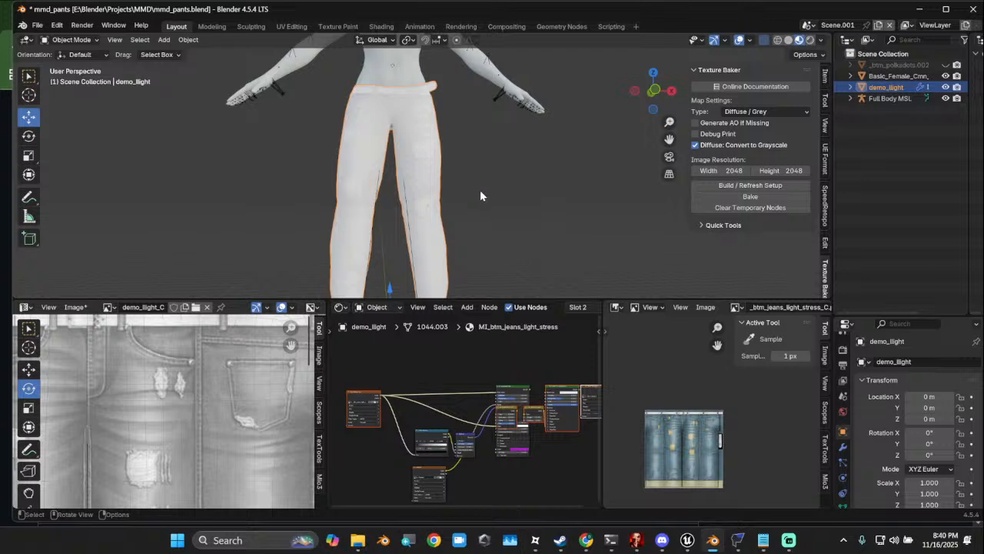
scroll(195, 403, down, 5)
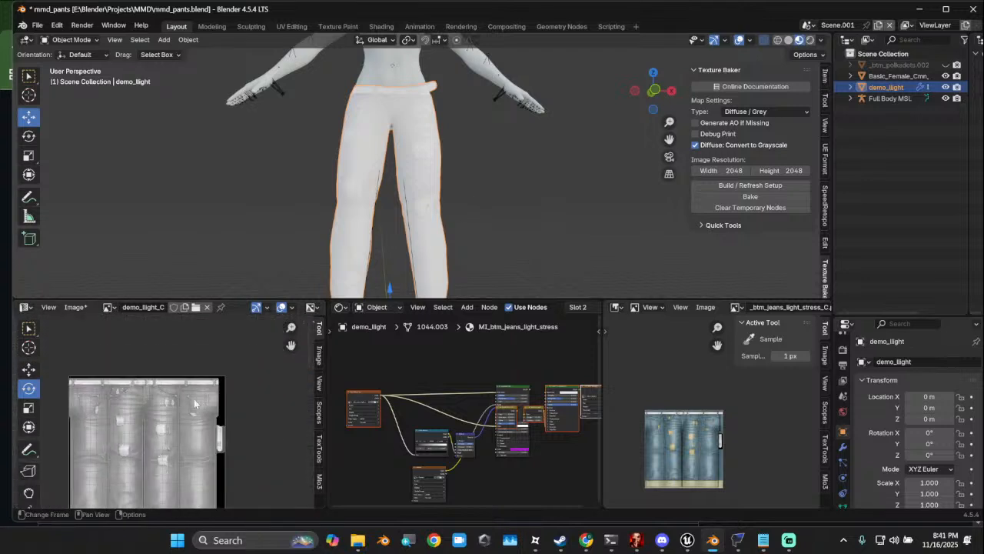
Set the map type to ID and clear the temporary baking nodes from the jeans material
click(748, 113)
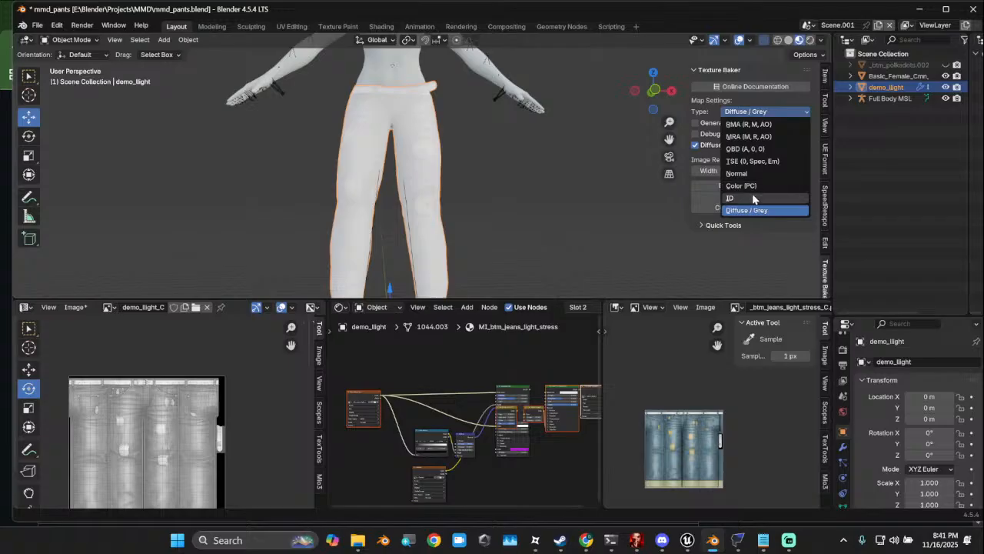
click(752, 199)
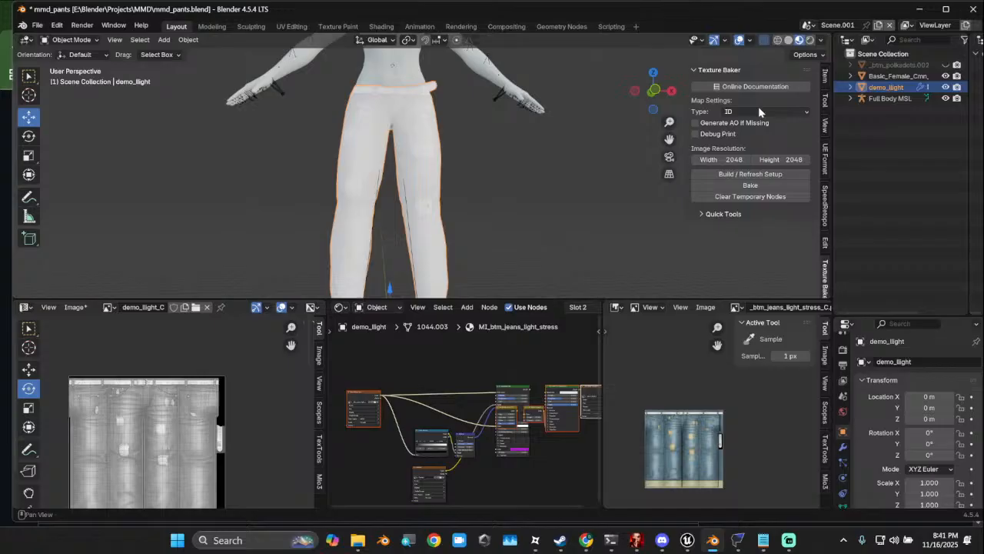
scroll(126, 329, up, 1)
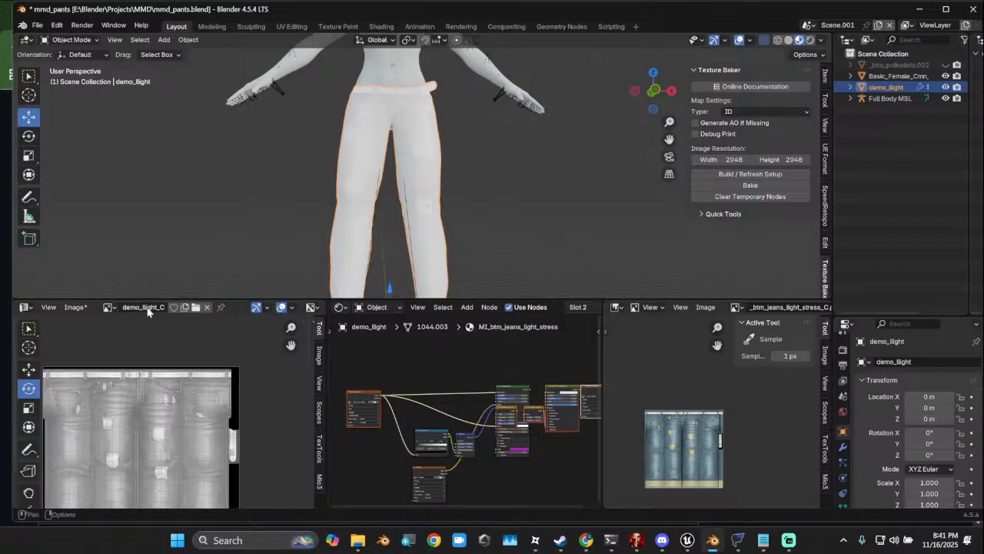
click(151, 307)
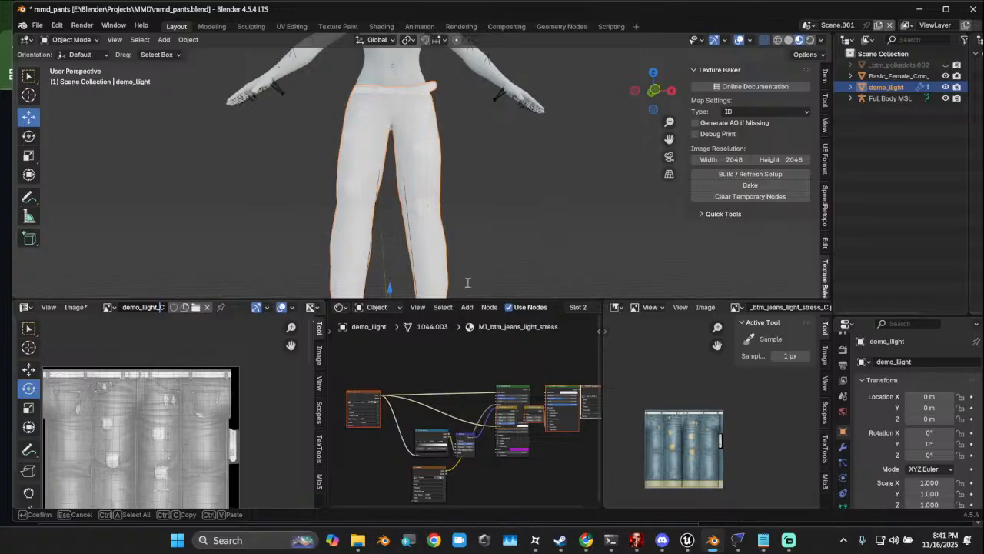
click(752, 198)
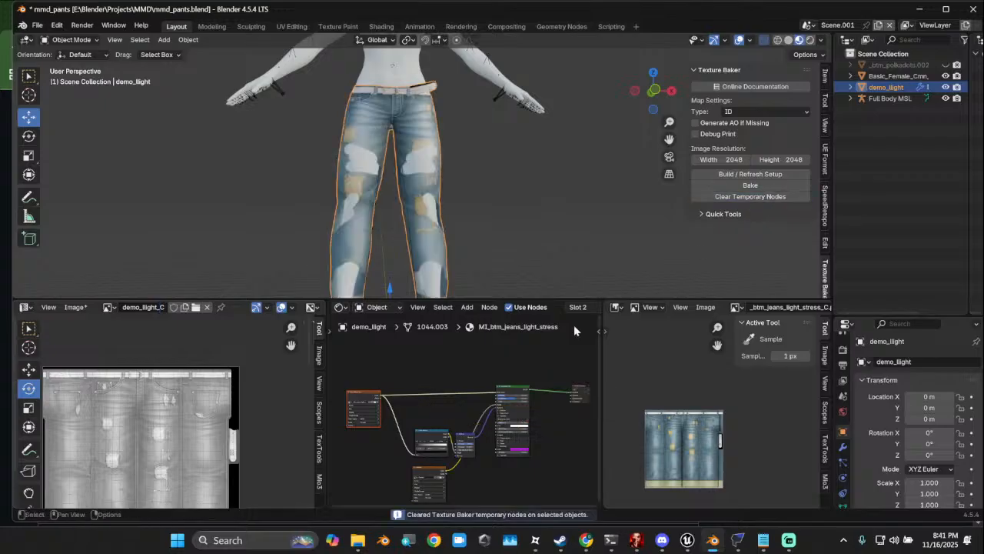
Delete the Untitled image texture node that feeds the material's alpha
scroll(375, 475, up, 1)
middle_drag(375, 476, 428, 419)
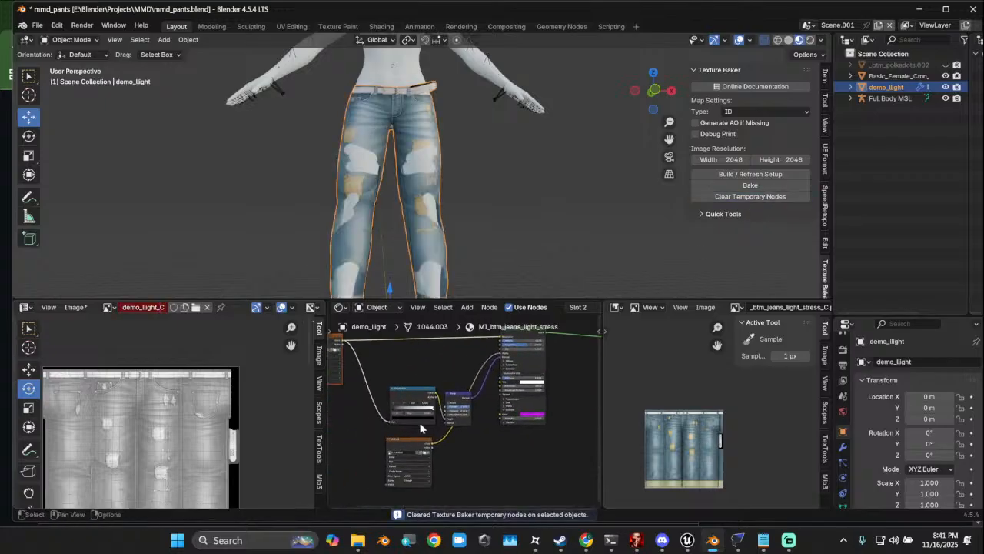
click(409, 447)
key(x)
Duplicate the Color Ramp node and insert the copy between the jeans texture's Color output and the Principled BSDF's Base Color
middle_drag(436, 357, 511, 438)
scroll(416, 407, up, 3)
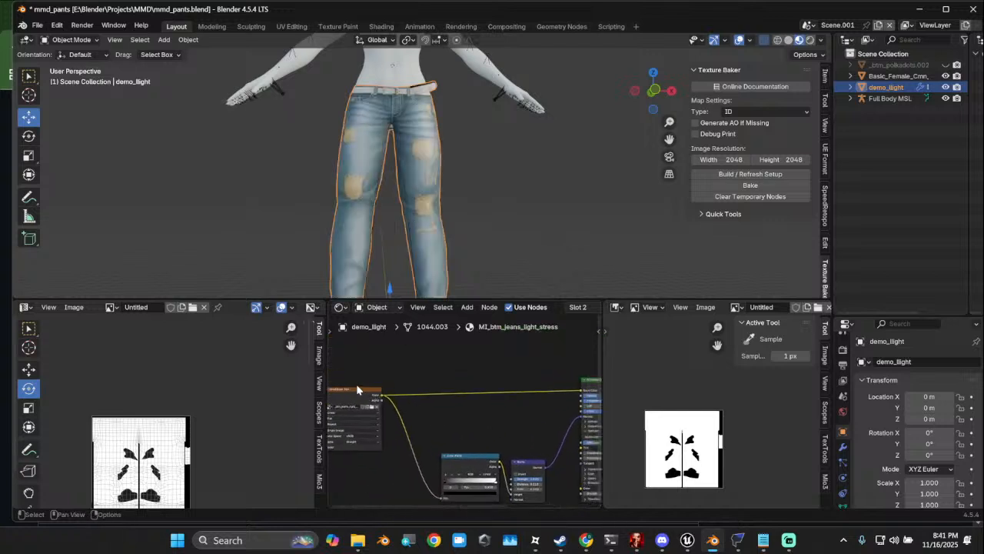
click(362, 390)
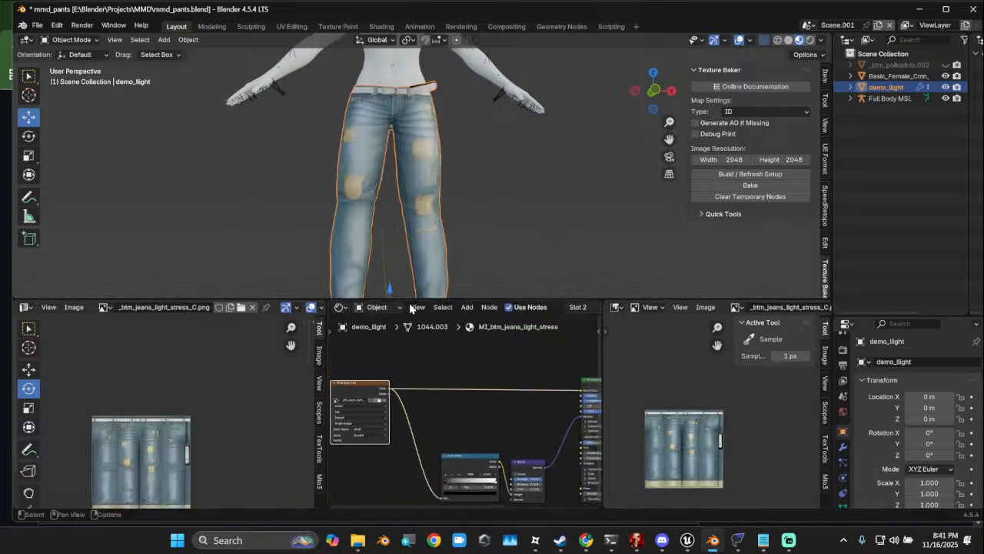
scroll(399, 216, up, 4)
scroll(385, 392, up, 3)
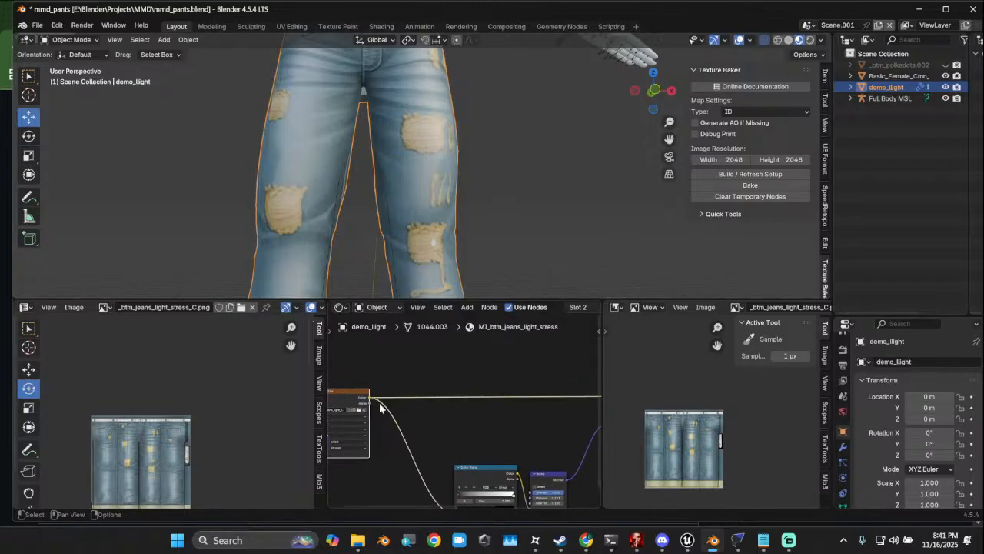
key(shift+d)
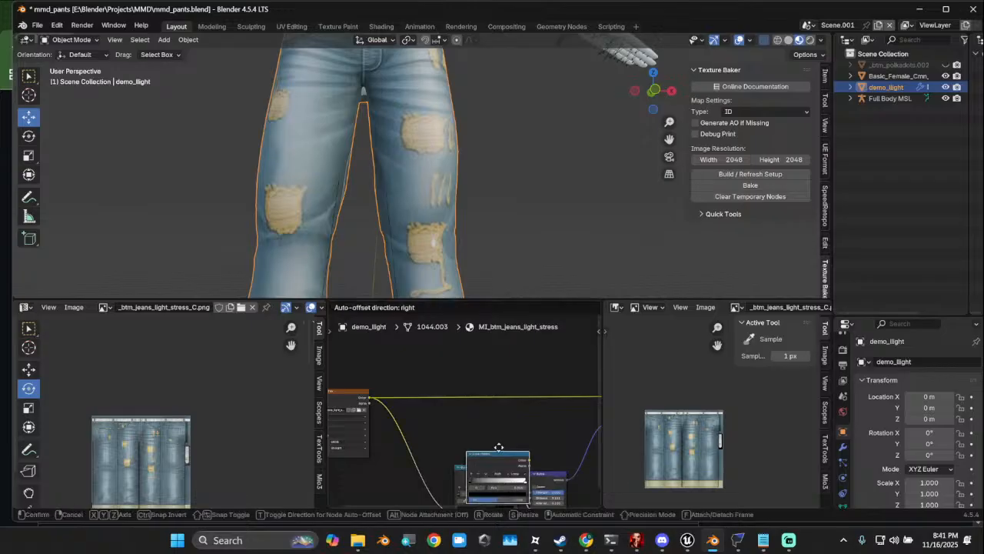
click(489, 385)
scroll(461, 414, up, 2)
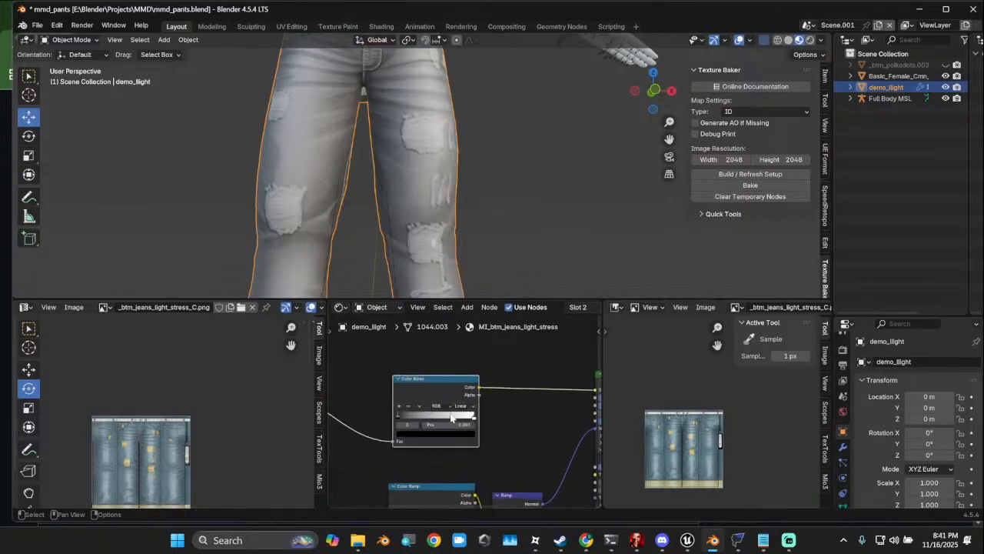
Raise the new Color Ramp's contrast by moving its black stop to 0.275 and its white stop to about the middle
mouse_move(398, 418)
mouse_down()
mouse_move(419, 419)
mouse_move(410, 419)
mouse_up()
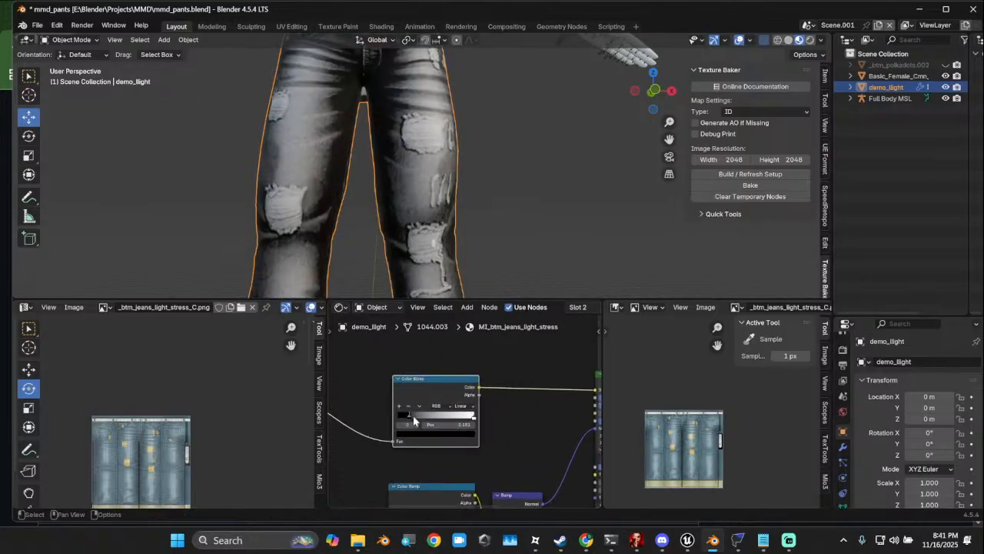
drag(474, 419, 419, 416)
scroll(407, 246, down, 4)
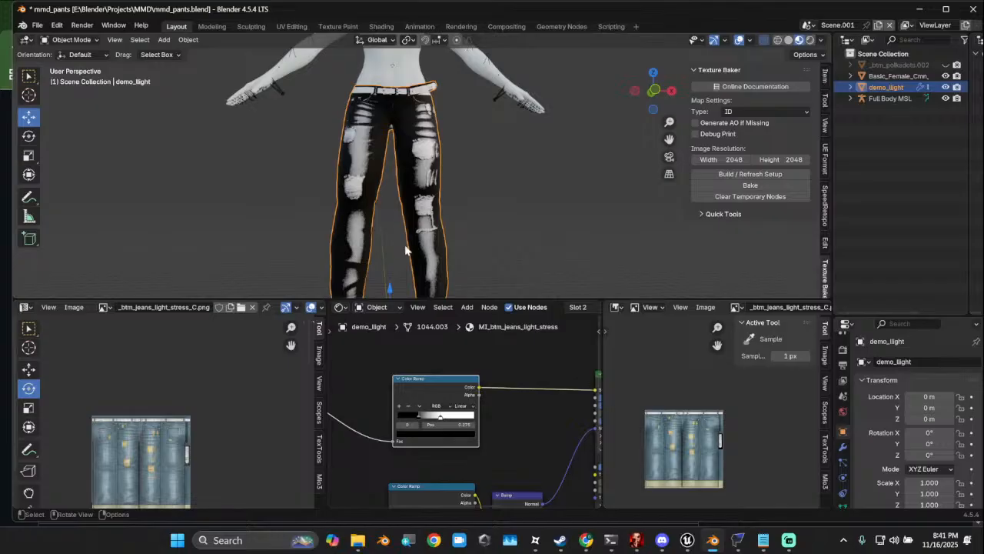
scroll(412, 363, up, 3)
Add a Separate Color node in RGB mode between the jeans texture and the new Color Ramp, feeding Red into Fac
drag(418, 376, 391, 378)
mouse_move(483, 402)
middle_down()
mouse_move(535, 415)
mouse_move(572, 408)
middle_up()
middle_drag(386, 404, 489, 416)
scroll(386, 397, up, 1)
drag(410, 396, 456, 380)
text(sse)
key(BackSpace)
key(BackSpace)
text(epa)
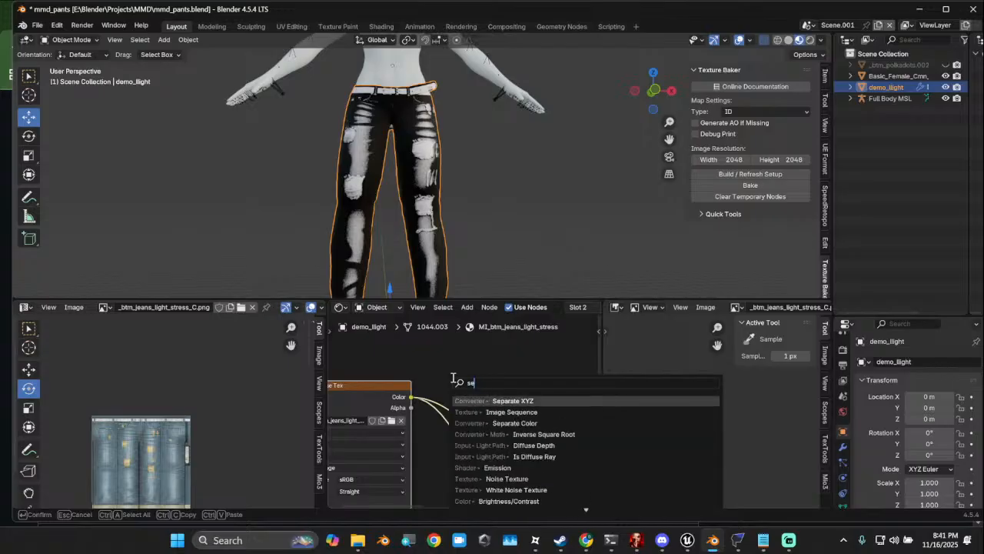
click(555, 411)
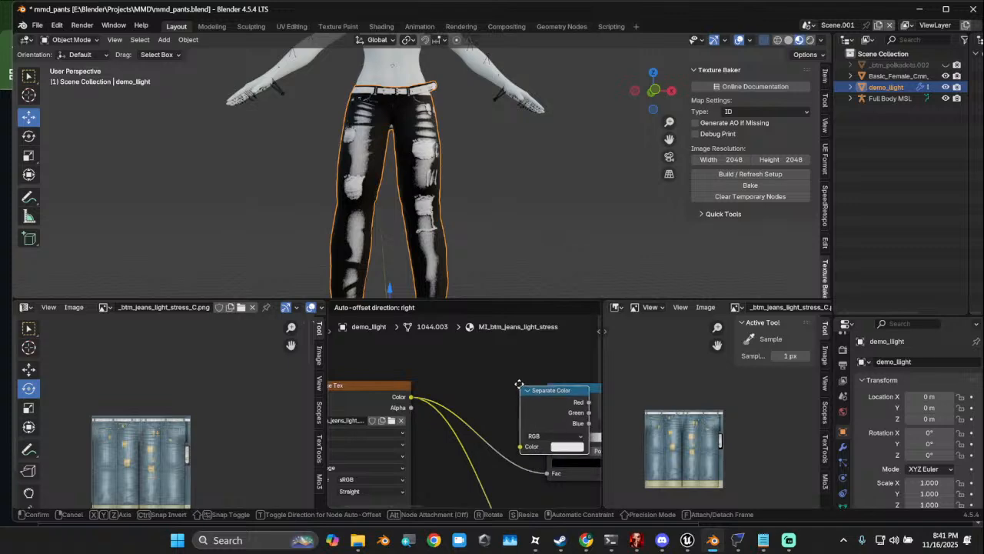
click(470, 379)
middle_drag(551, 385, 443, 374)
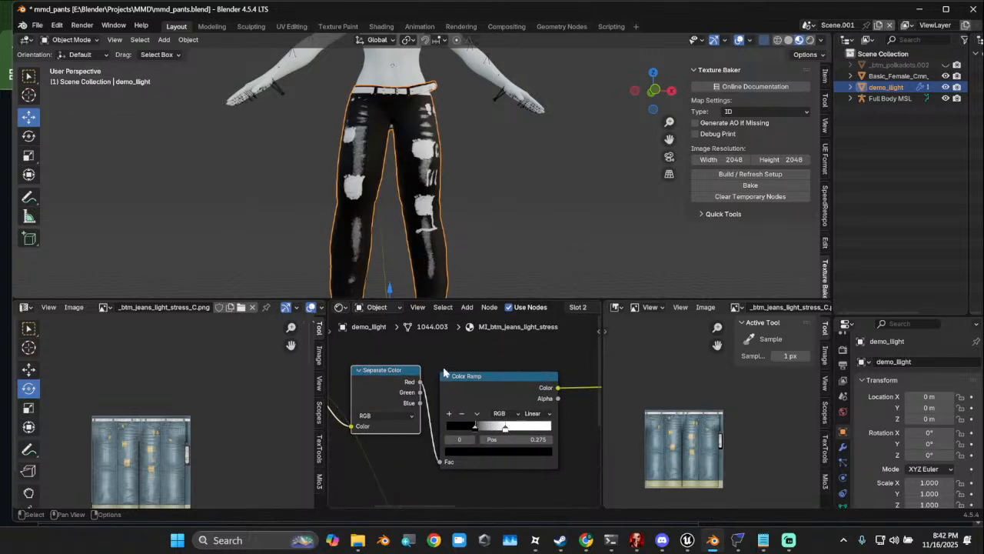
Space out the Separate Color and Color Ramp nodes and link the Green output to the ramp's Fac input
drag(400, 371, 400, 337)
scroll(469, 390, up, 2)
scroll(428, 231, up, 5)
middle_drag(432, 229, 400, 254)
drag(483, 378, 515, 375)
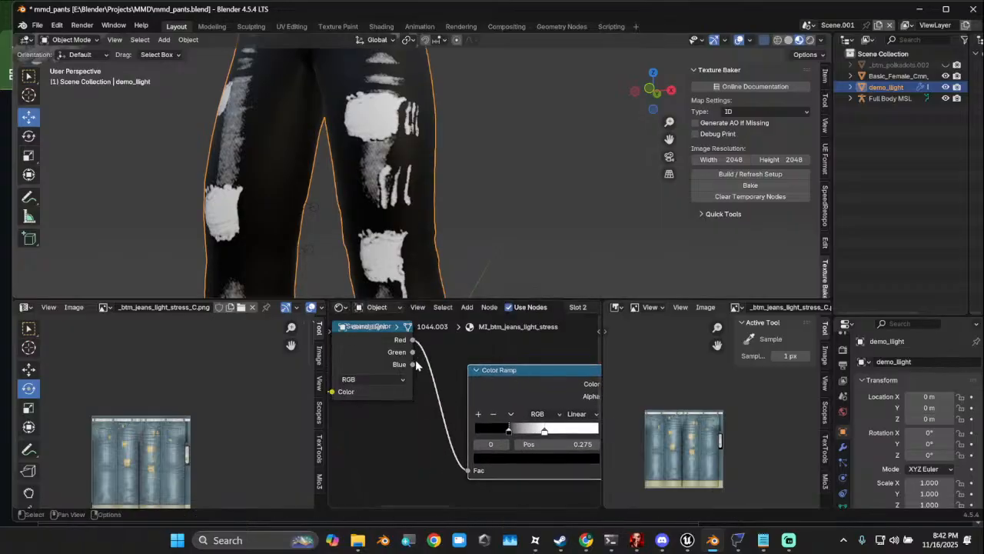
drag(412, 352, 471, 470)
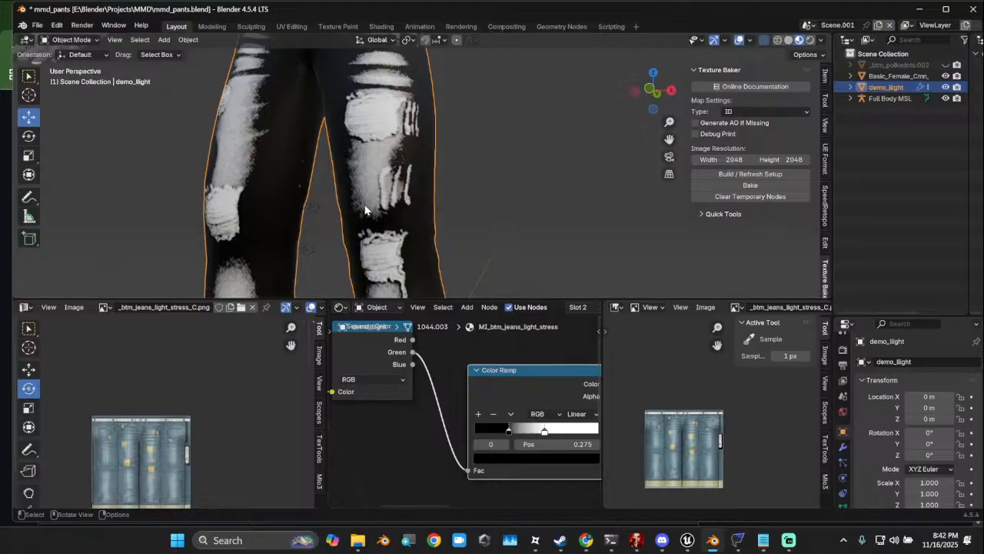
scroll(365, 209, down, 3)
Link the Separate Color's Blue output to the Color Ramp's Fac and set the ramp's black stop to 0.245
drag(412, 364, 470, 470)
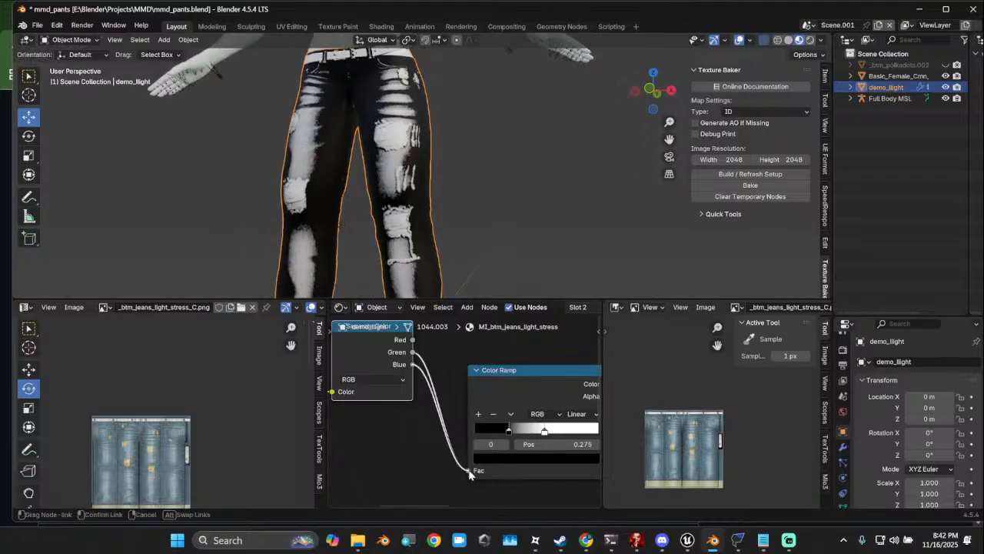
mouse_move(506, 429)
mouse_down()
mouse_move(465, 426)
mouse_move(496, 426)
mouse_up()
middle_drag(496, 427, 430, 430)
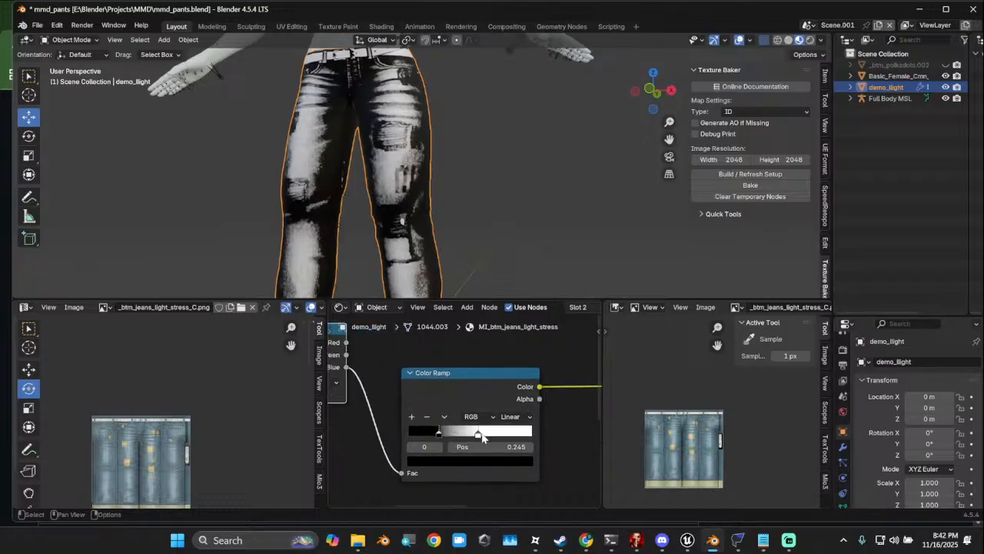
Spread the Color Ramp's stops to opposite ends, with black at 0.027, and link the Separate Color's Red output to Fac
drag(479, 435, 527, 433)
drag(439, 436, 412, 432)
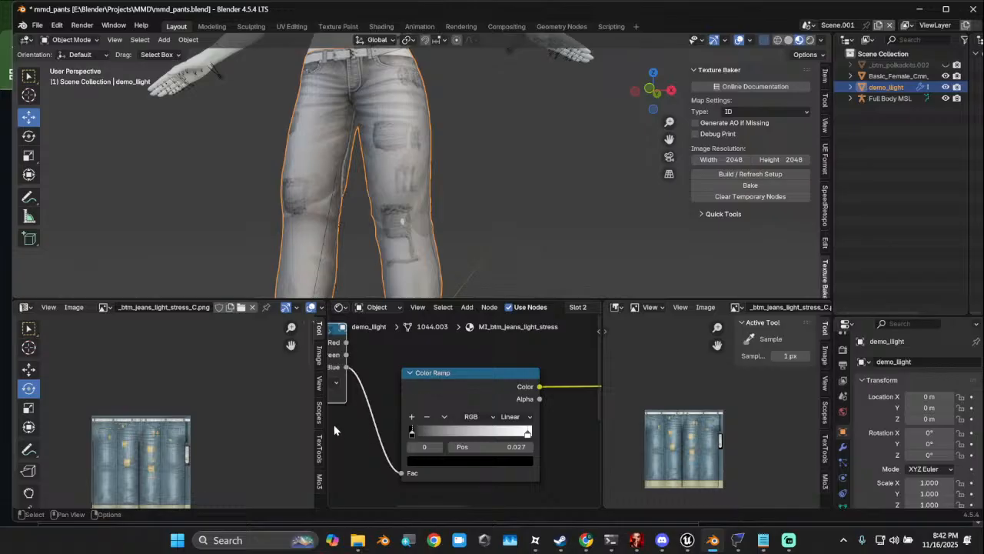
middle_drag(329, 428, 429, 444)
drag(444, 358, 506, 486)
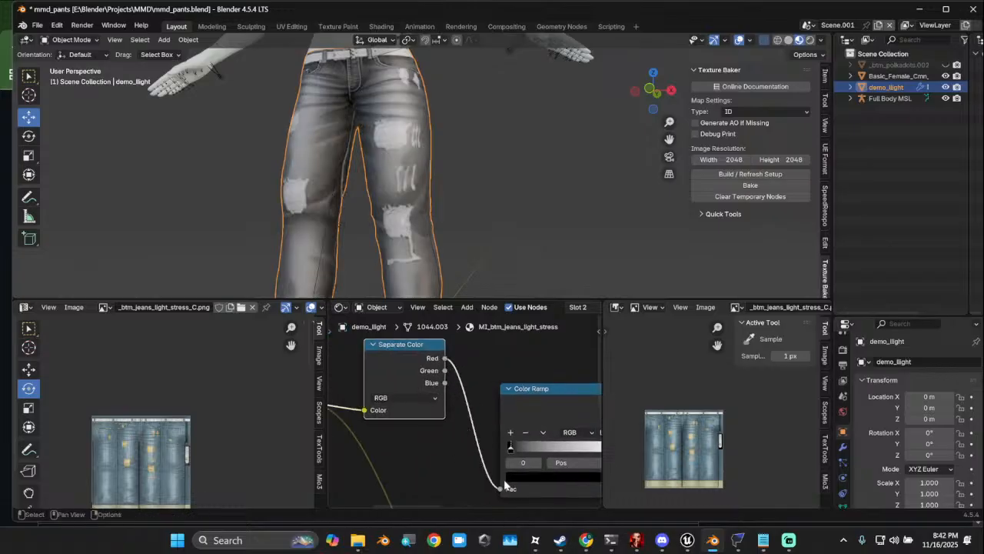
Isolate the worn patches in the Red channel by setting the Color Ramp's black stop to 0.390 and keeping white near the end
middle_drag(476, 419, 414, 413)
mouse_move(448, 443)
mouse_down()
mouse_move(472, 443)
mouse_move(463, 444)
mouse_up()
drag(556, 447, 589, 448)
drag(459, 442, 490, 444)
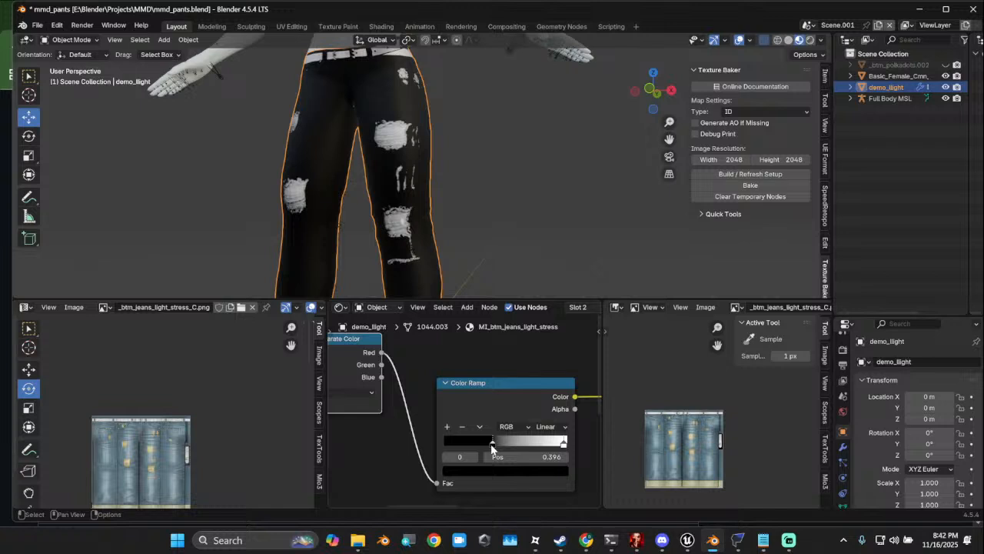
middle_drag(400, 216, 383, 172)
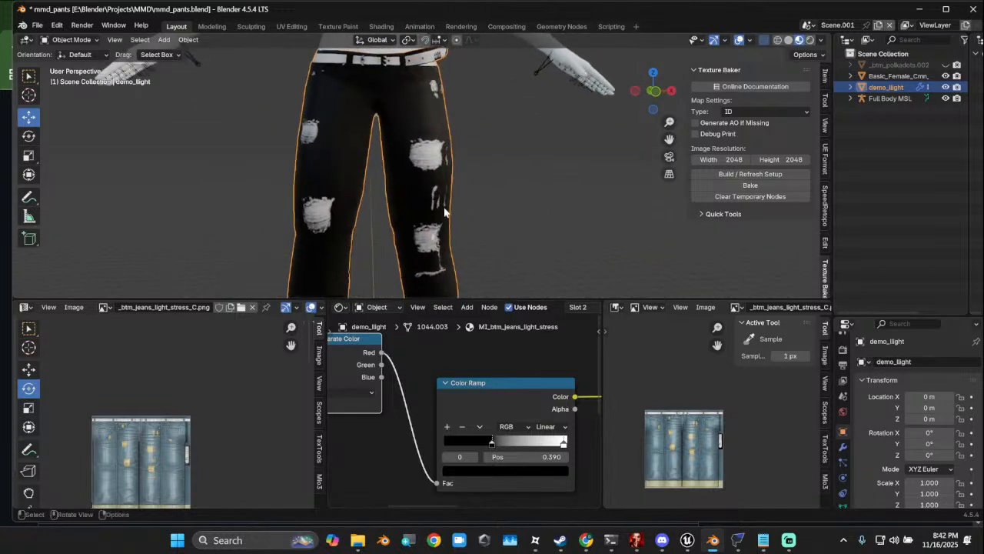
click(655, 91)
scroll(462, 400, down, 2)
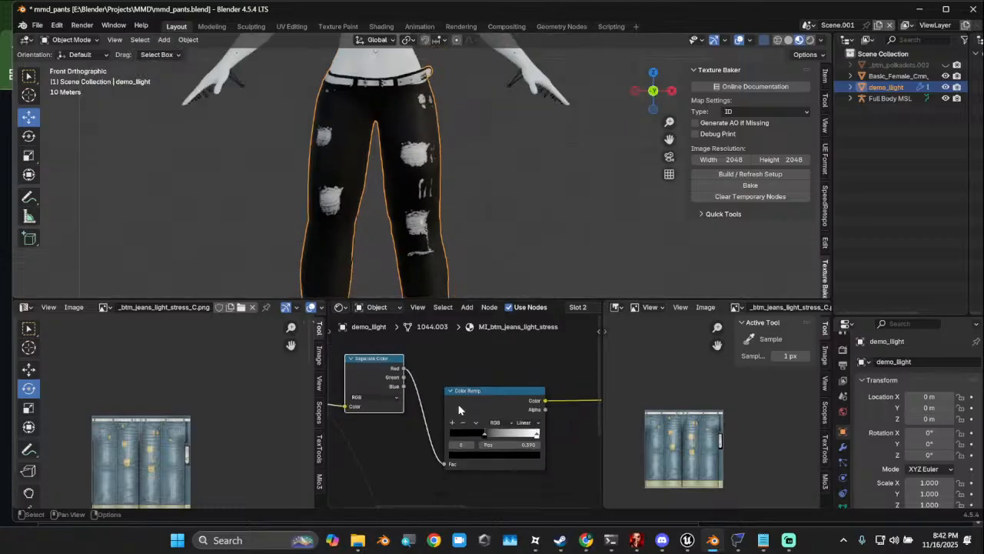
Move the Separate Color and Color Ramp nodes up and place a duplicate of the pair directly below them
drag(477, 389, 471, 345)
middle_drag(438, 373, 499, 375)
drag(424, 361, 436, 352)
middle_drag(439, 425, 329, 414)
scroll(444, 387, down, 4)
drag(444, 361, 437, 354)
drag(362, 351, 446, 340)
key(shift+d)
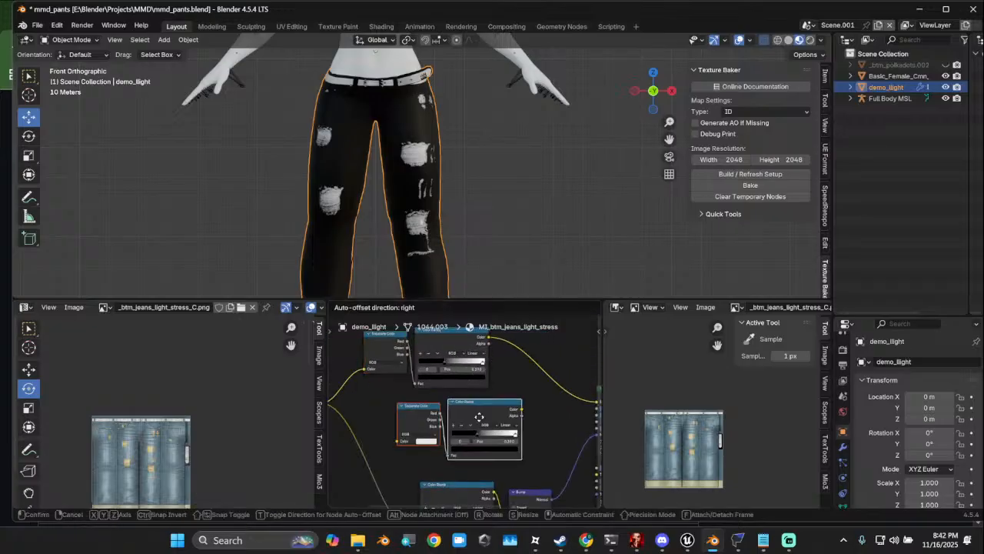
click(449, 417)
scroll(445, 419, up, 1)
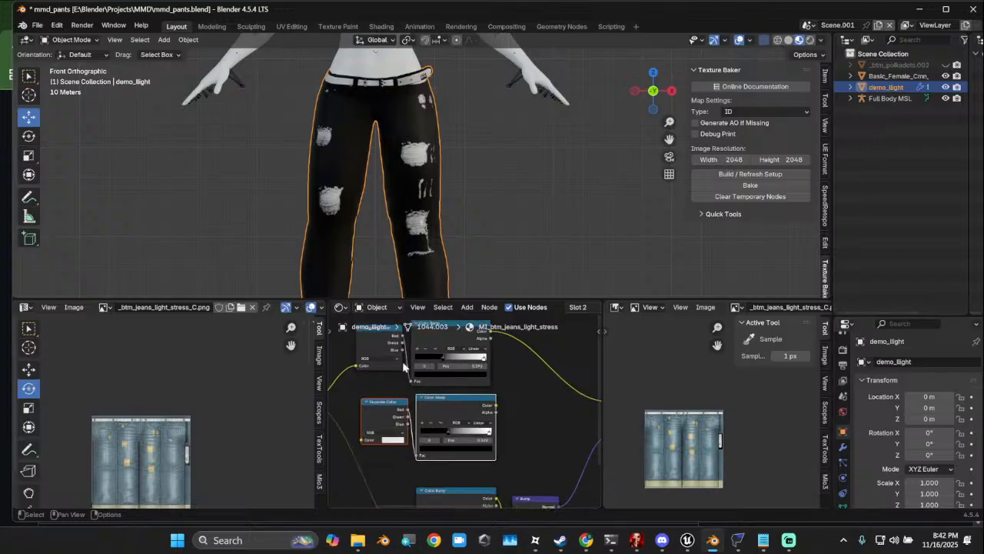
Link the jeans texture's Color directly to the duplicated Color Ramp's Fac and the ramp's Color to the Principled BSDF's Base Color
middle_drag(99, 391, 175, 419)
middle_drag(359, 411, 404, 407)
drag(350, 402, 408, 437)
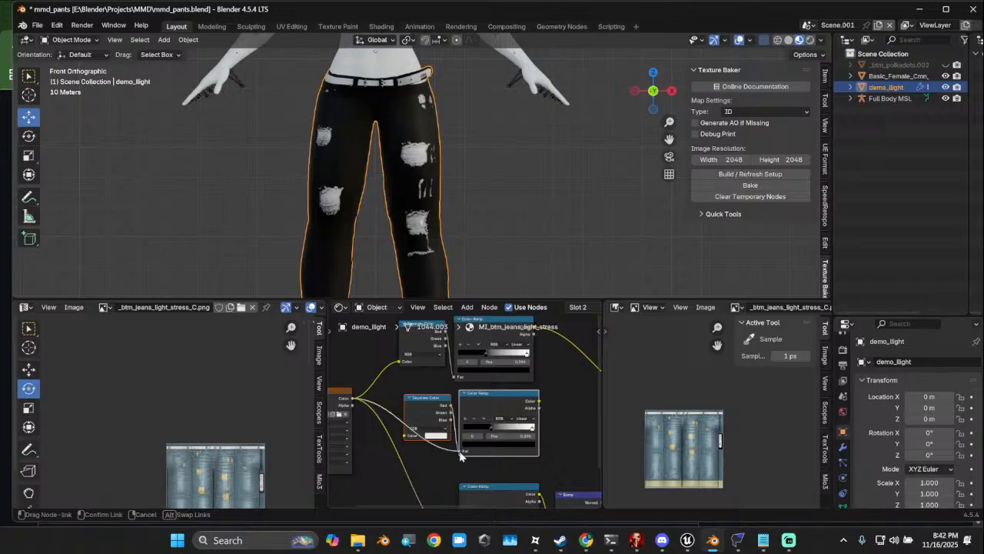
middle_drag(541, 437, 464, 436)
drag(459, 399, 577, 395)
scroll(394, 435, up, 1)
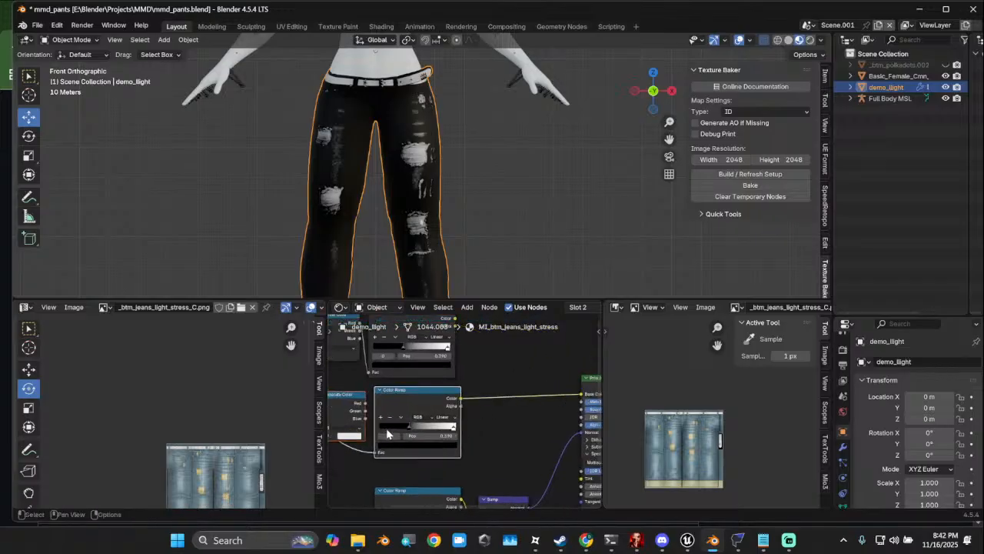
Raise the duplicated ramp's contrast by setting its black stop to 0.452 and moving its white stop to about 0.7
drag(414, 430, 457, 427)
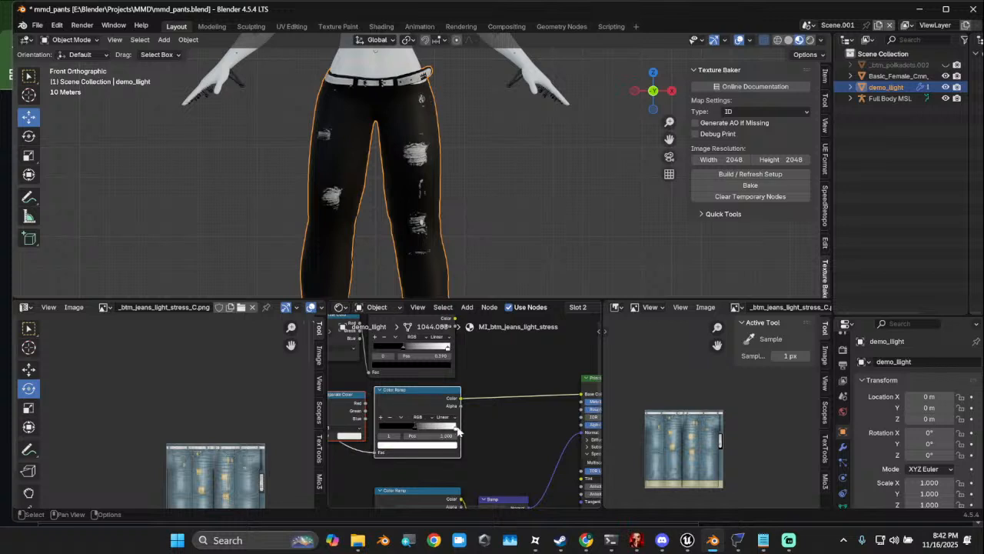
click(416, 428)
drag(457, 429, 413, 432)
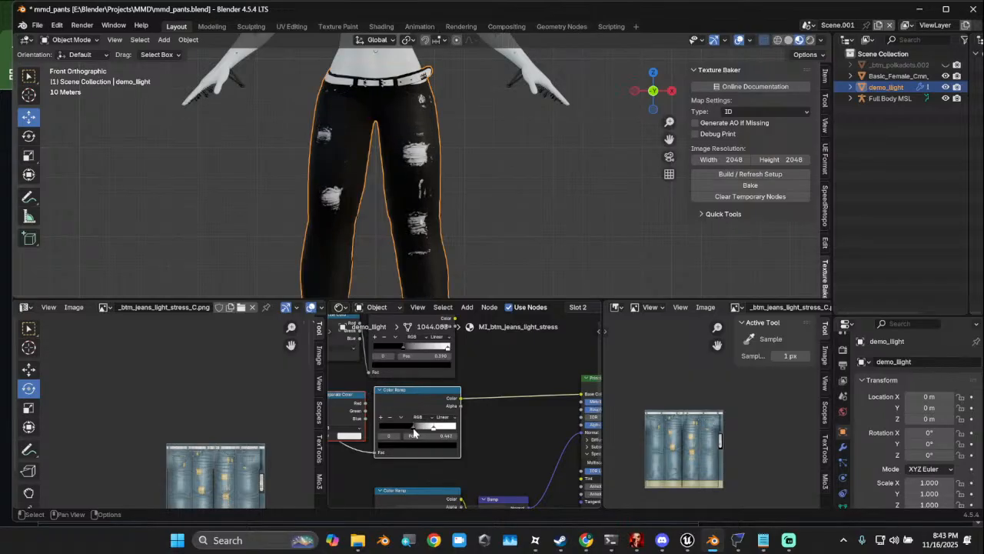
middle_drag(439, 246, 450, 178)
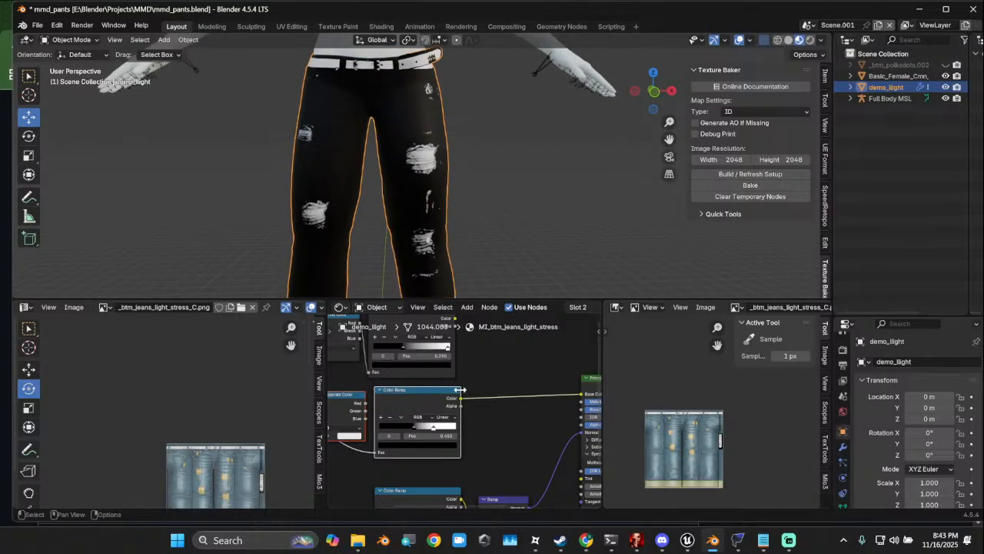
Delete both Separate Color nodes and the original upper Color Ramp, keeping only the duplicated ramp for the mask
middle_drag(427, 402, 429, 411)
drag(406, 405, 434, 404)
click(378, 405)
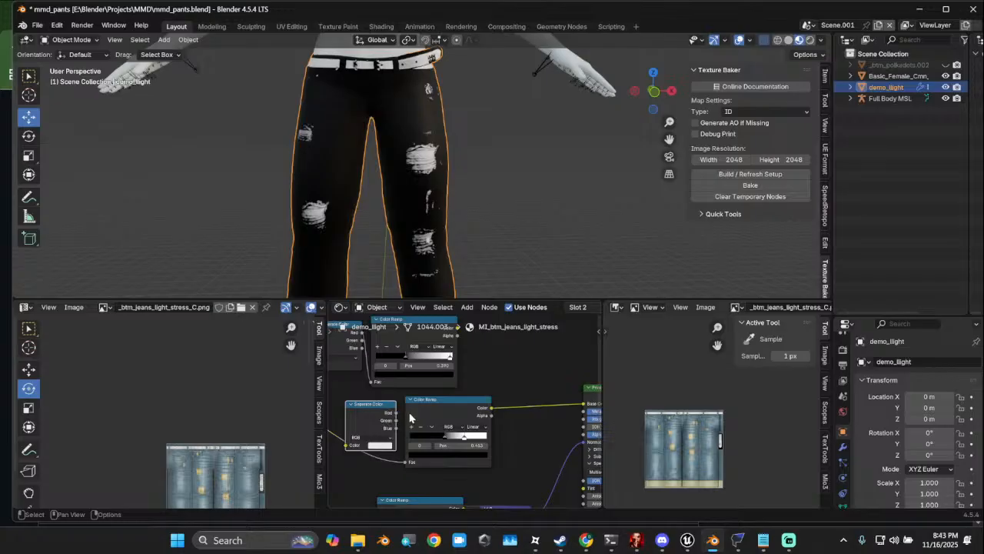
key(x)
middle_drag(410, 373, 413, 423)
drag(535, 375, 337, 419)
key(x)
Reposition the remaining mask Color Ramp to leave room between it and the Principled BSDF
middle_drag(399, 419, 393, 378)
drag(438, 411, 419, 409)
middle_drag(394, 431, 491, 410)
scroll(378, 399, down, 3)
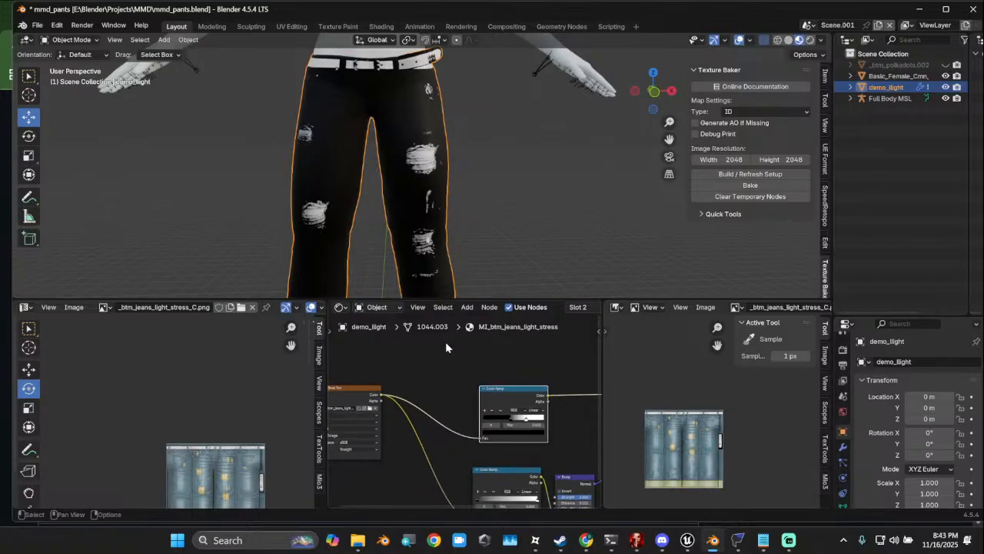
middle_drag(445, 346, 383, 328)
drag(453, 374, 424, 364)
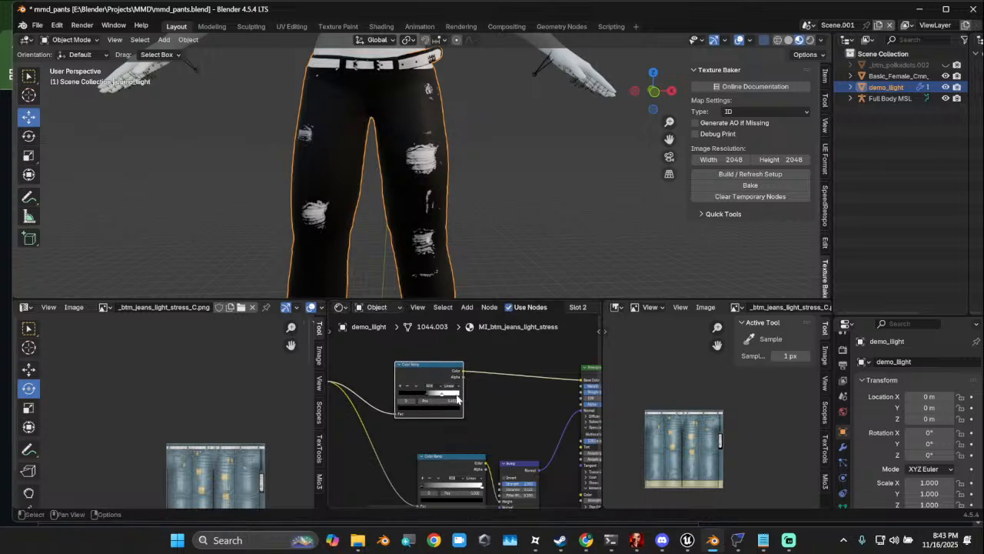
Add an Invert Color node on the link between the mask Color Ramp and the Principled BSDF's Base Color
key(shift+a)
text(sin)
key(BackSpace)
key(BackSpace)
key(BackSpace)
text(inver)
key(Return)
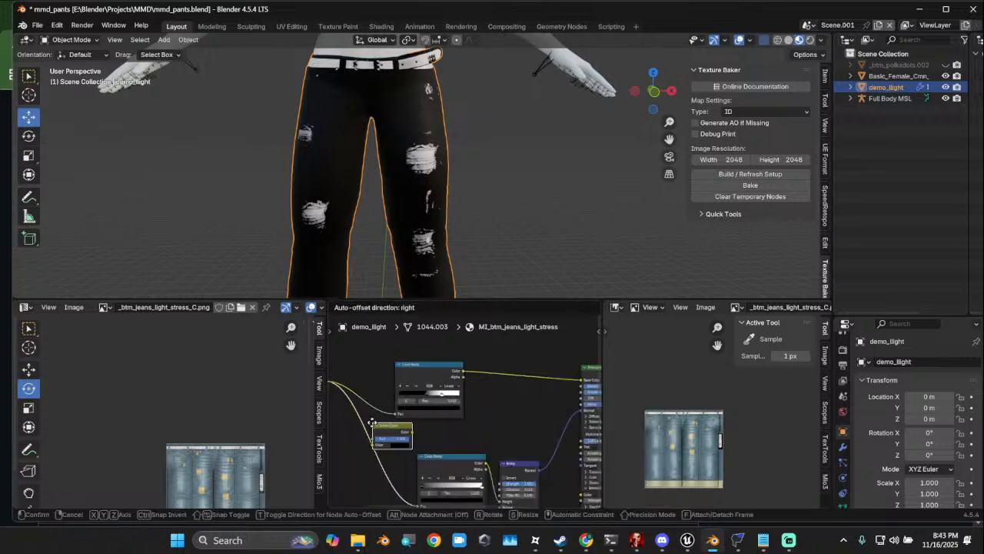
click(474, 371)
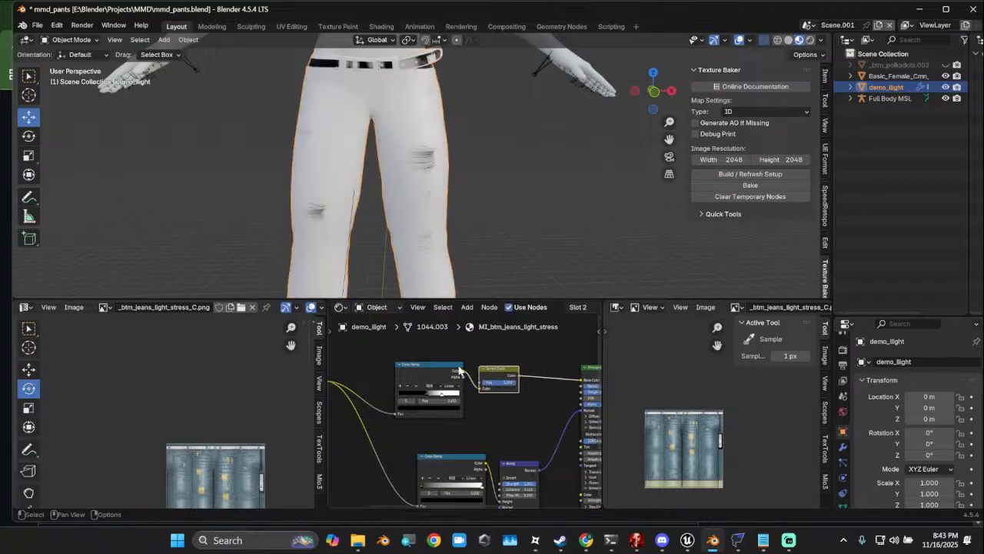
Sharpen the inverted mask by bringing the Color Ramp's black and white stops close together, and adjust the Invert Color node's position
scroll(413, 397, up, 2)
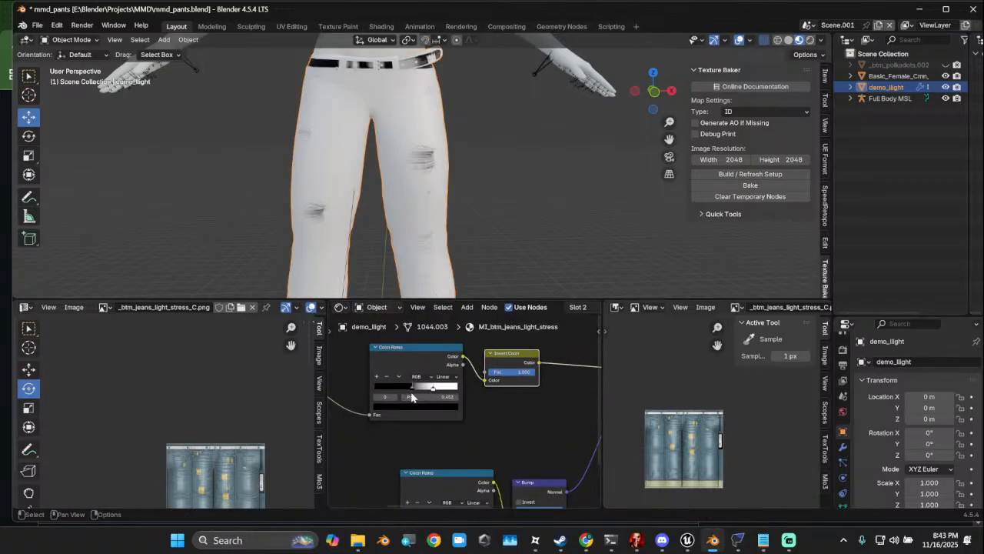
mouse_move(413, 390)
mouse_down()
mouse_move(391, 394)
mouse_move(412, 389)
mouse_up()
scroll(399, 200, down, 3)
mouse_move(399, 200)
middle_down()
mouse_move(310, 206)
mouse_move(408, 212)
middle_up()
scroll(408, 212, up, 2)
scroll(507, 370, up, 1)
middle_drag(525, 369, 472, 377)
drag(458, 365, 449, 366)
scroll(457, 377, down, 5)
middle_drag(457, 384, 485, 378)
mouse_move(418, 369)
mouse_down()
mouse_move(477, 393)
mouse_move(432, 375)
mouse_up()
Add a Mix Color node and place it between the Invert Color node and the Principled BSDF
key(shift+a)
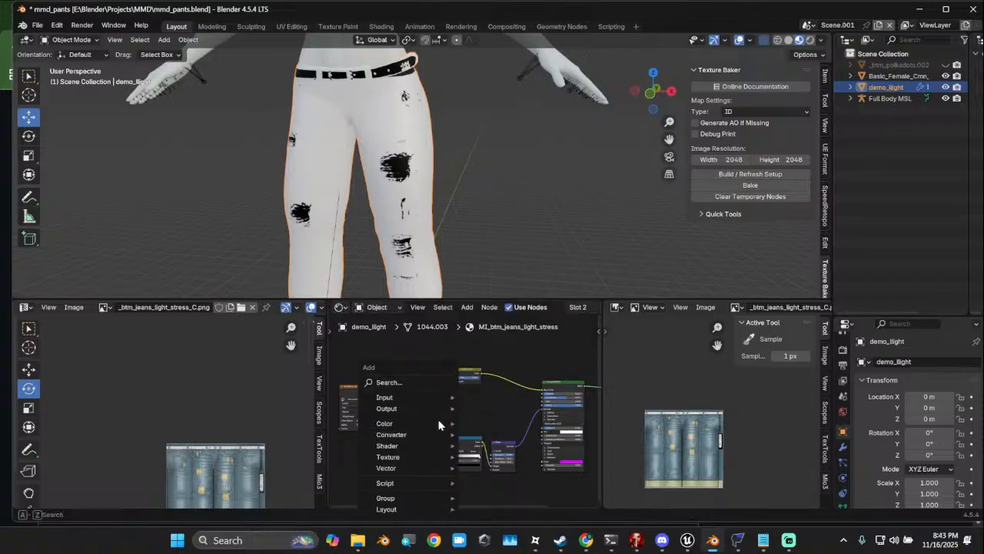
text(s)
text(m)
key(BackSpace)
key(BackSpace)
text(mix c)
key(Return)
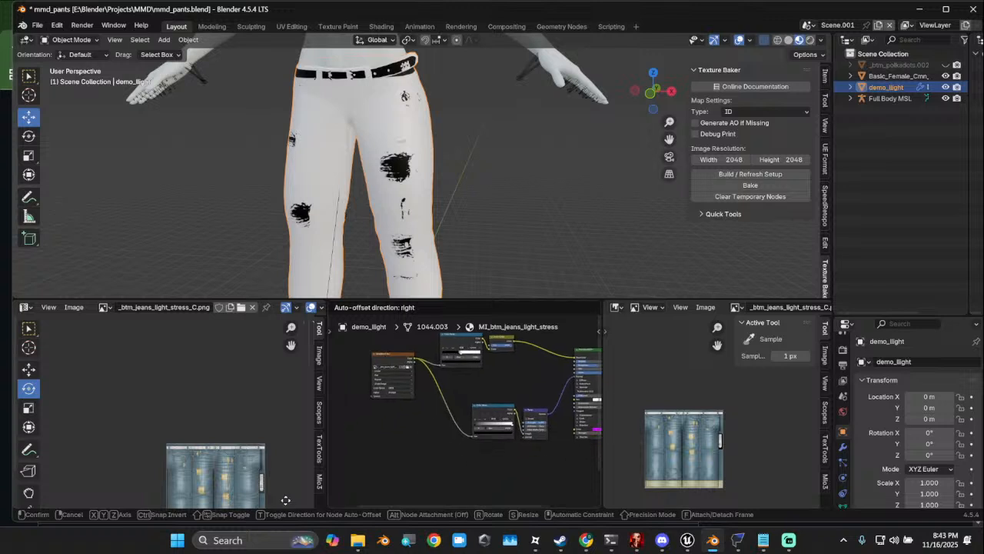
click(466, 353)
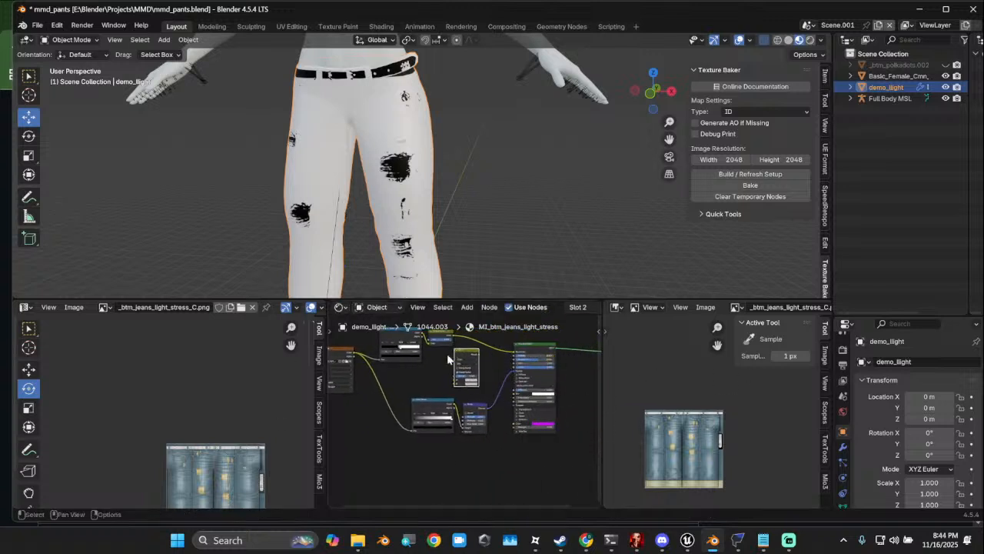
scroll(461, 369, up, 4)
middle_drag(347, 356, 399, 378)
drag(399, 378, 418, 381)
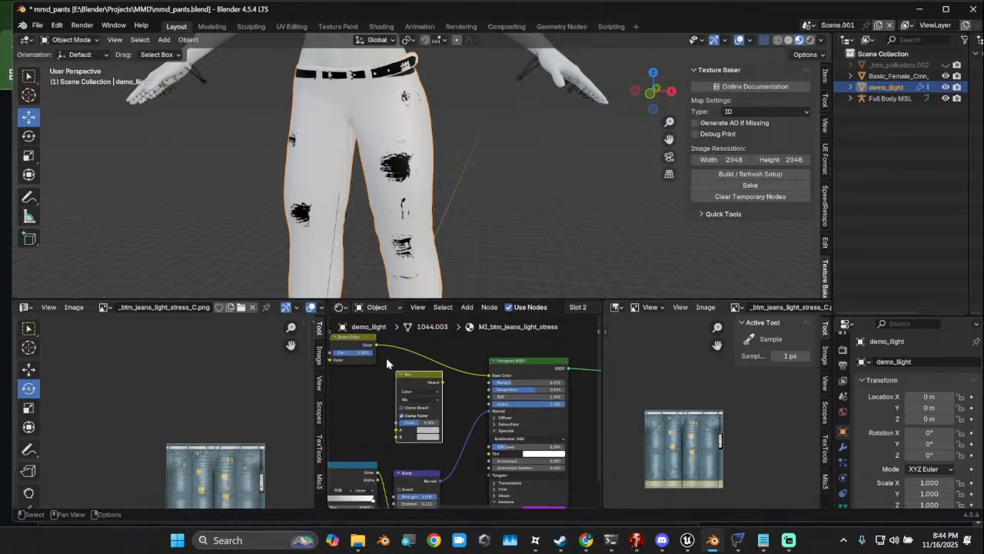
Link the Invert Color output to the Mix node's Factor and the Mix Result to the Principled BSDF's Base Color
drag(373, 348, 398, 422)
drag(442, 382, 489, 375)
drag(420, 375, 492, 382)
Set the Mix node's color A to pure red and color B to pure blue (#0000FFFF)
scroll(431, 404, up, 2)
click(431, 405)
click(439, 415)
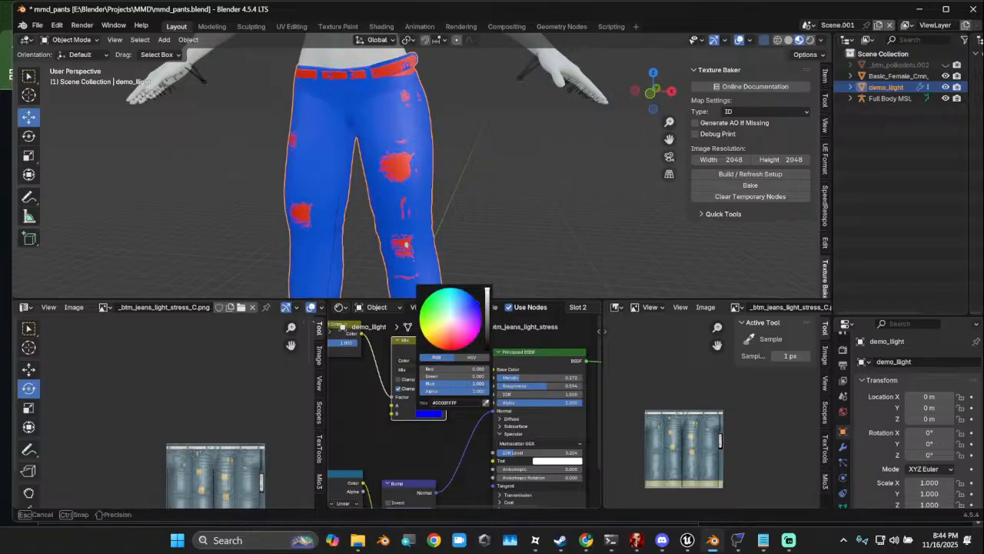
Bake the jeans' red-and-blue ID map at 2048 × 2048 and inspect the baked image
scroll(347, 423, down, 4)
middle_drag(361, 415, 451, 424)
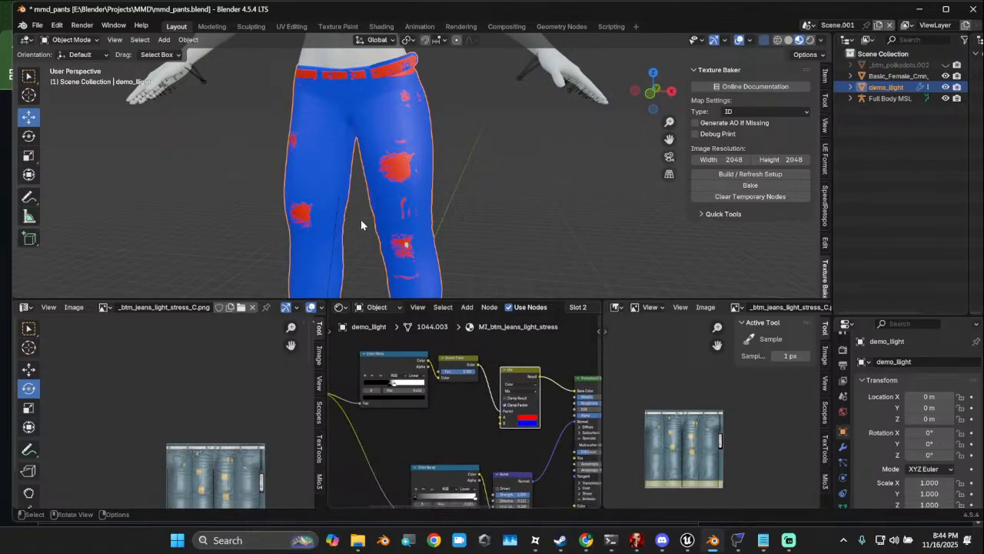
scroll(361, 220, down, 3)
click(652, 94)
scroll(512, 230, up, 3)
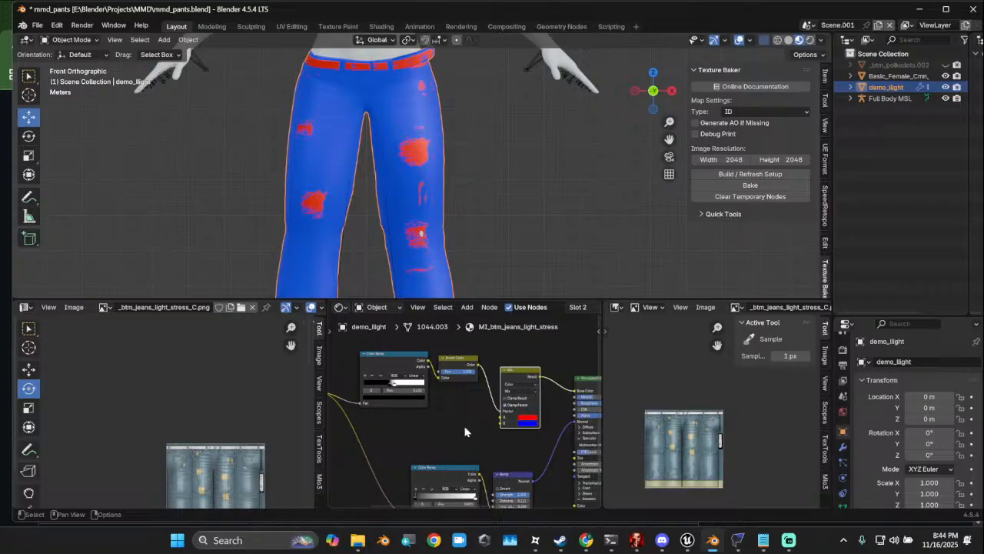
scroll(528, 425, down, 3)
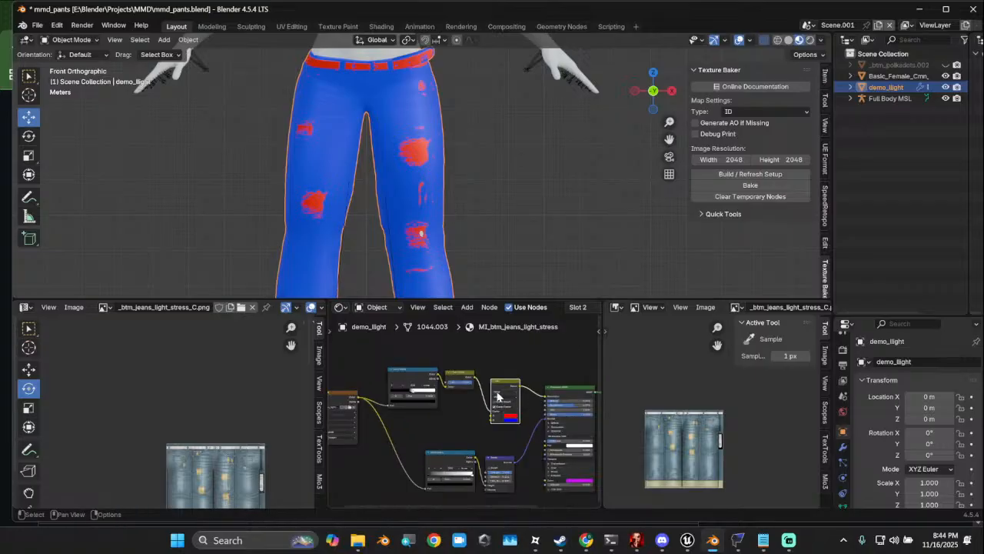
click(750, 186)
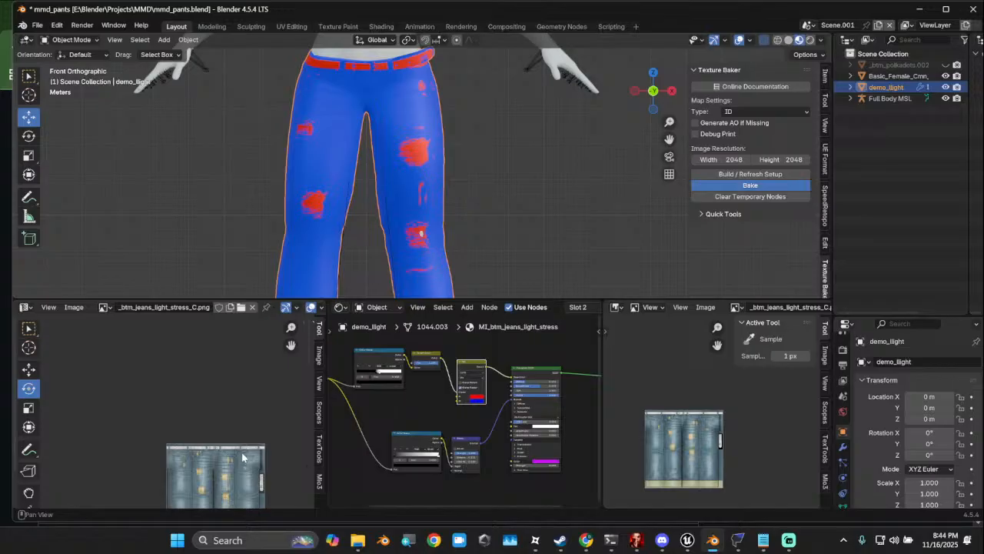
scroll(223, 431, up, 4)
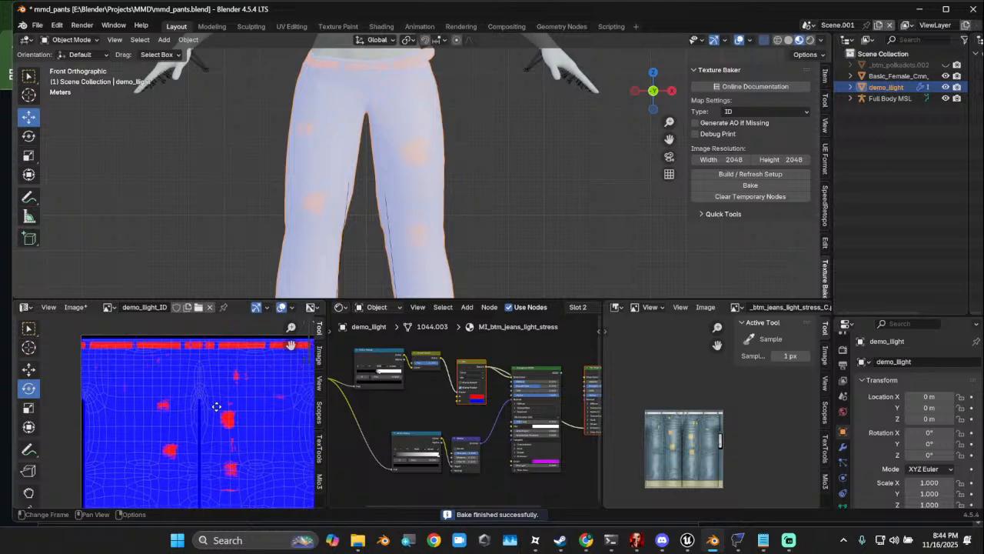
scroll(182, 392, down, 4)
scroll(212, 434, up, 2)
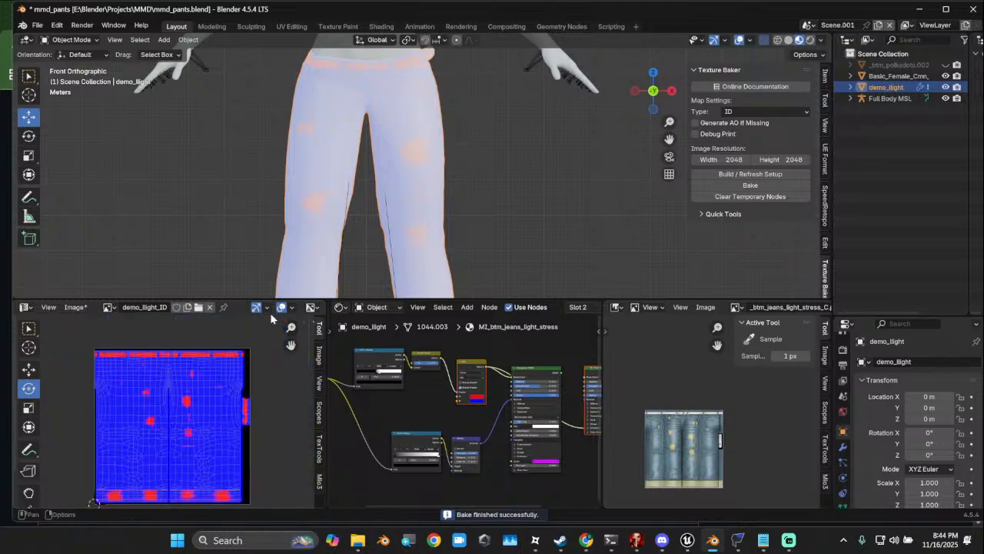
scroll(205, 391, down, 2)
scroll(206, 392, up, 2)
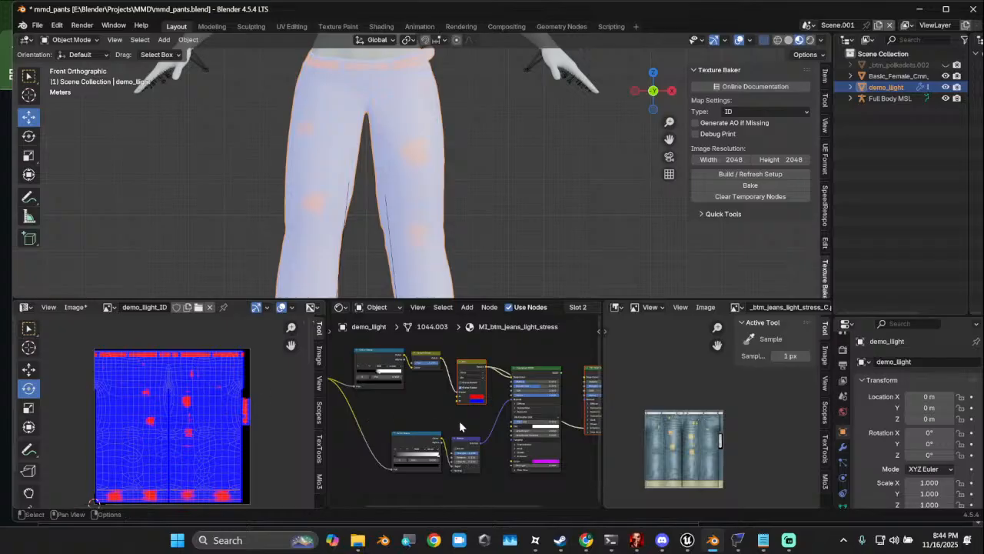
drag(404, 424, 465, 421)
middle_drag(452, 438, 420, 444)
scroll(187, 428, up, 3)
scroll(204, 436, down, 3)
Keep the map type at ID and clear Texture Baker's temporary nodes from the jeans
click(765, 111)
click(769, 113)
click(765, 111)
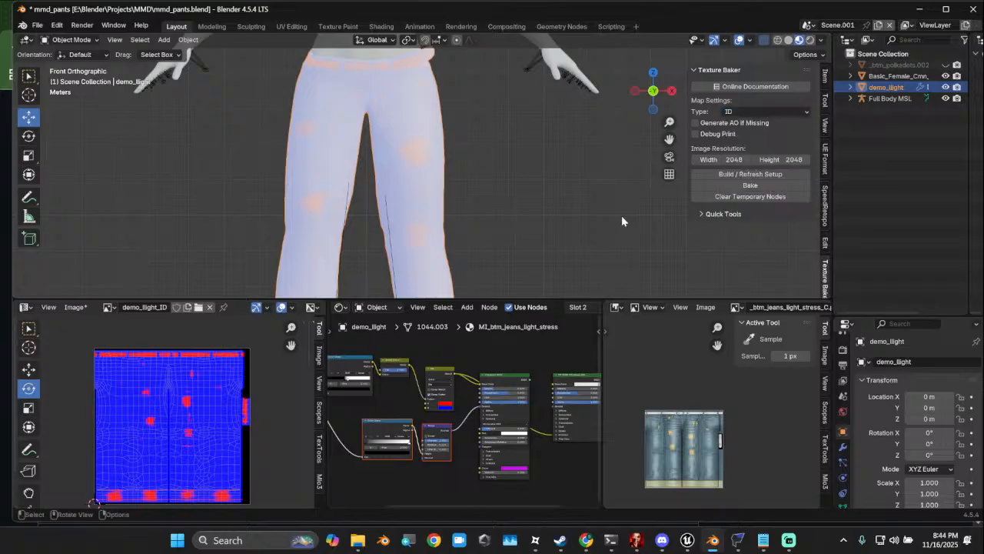
click(746, 198)
scroll(492, 203, down, 3)
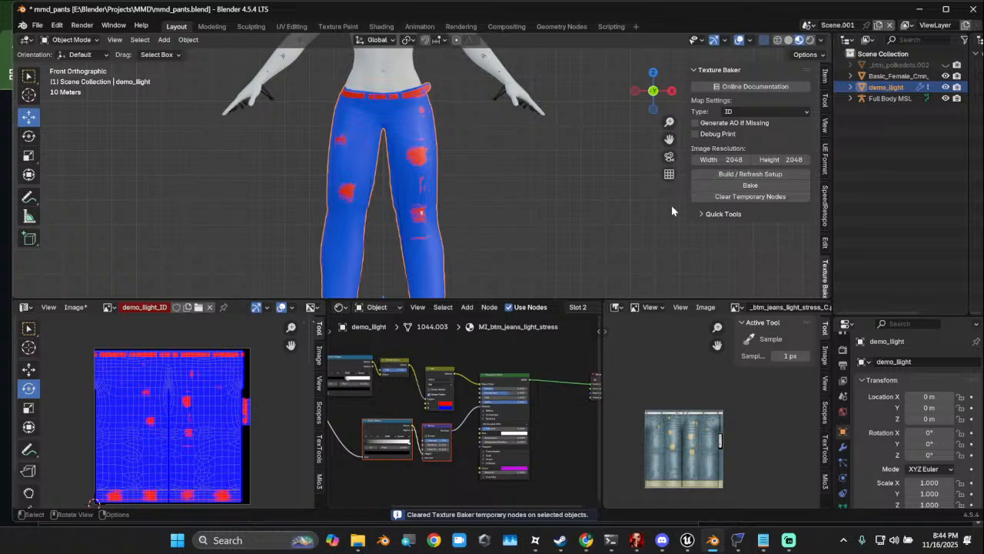
Expand Texture Baker's Quick Tools and look over the Consolidate UVs and Blend Mode Switch options
click(710, 214)
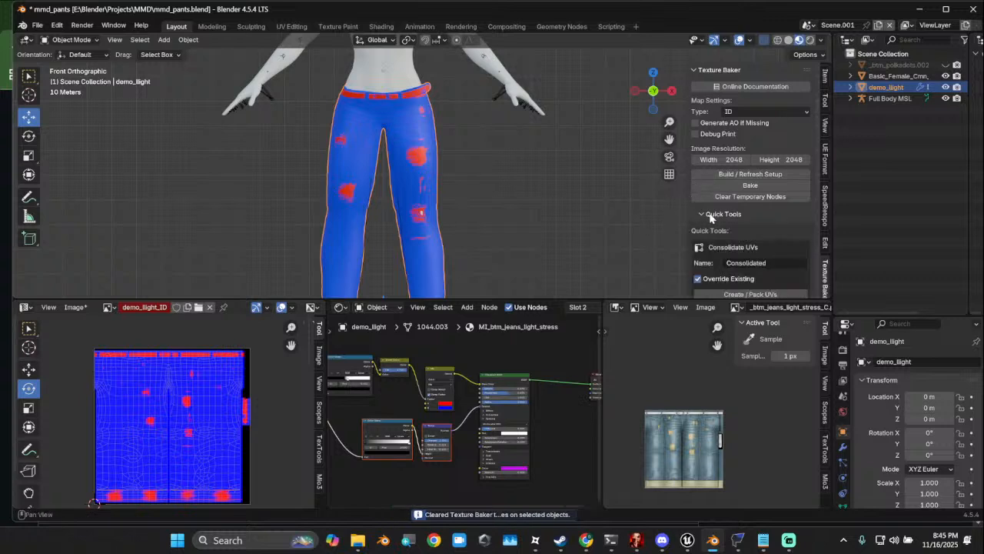
scroll(615, 215, down, 3)
scroll(747, 245, down, 2)
click(749, 249)
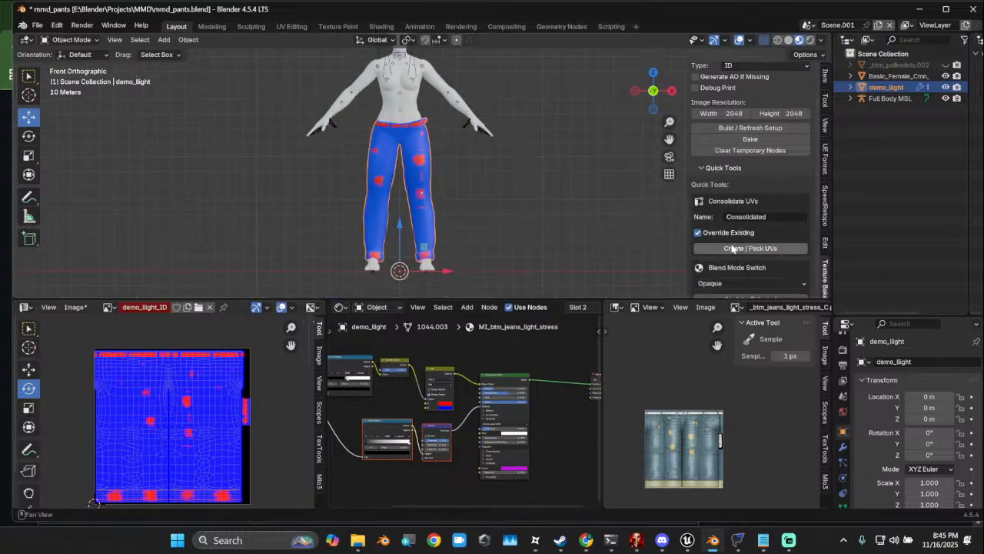
scroll(346, 165, up, 2)
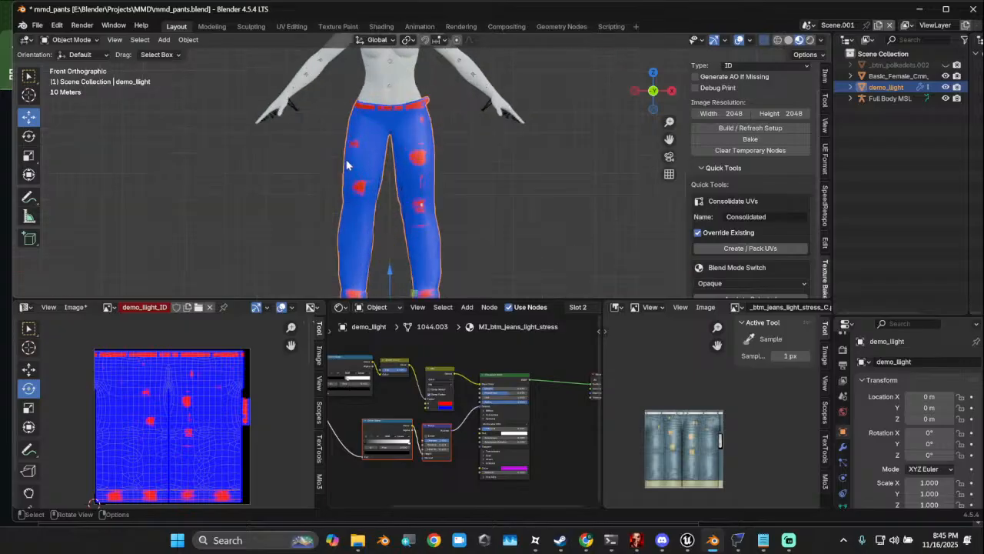
Add a monkey mesh, isolated in local view, and scale it down to about 0.475
click(165, 40)
mouse_move(200, 54)
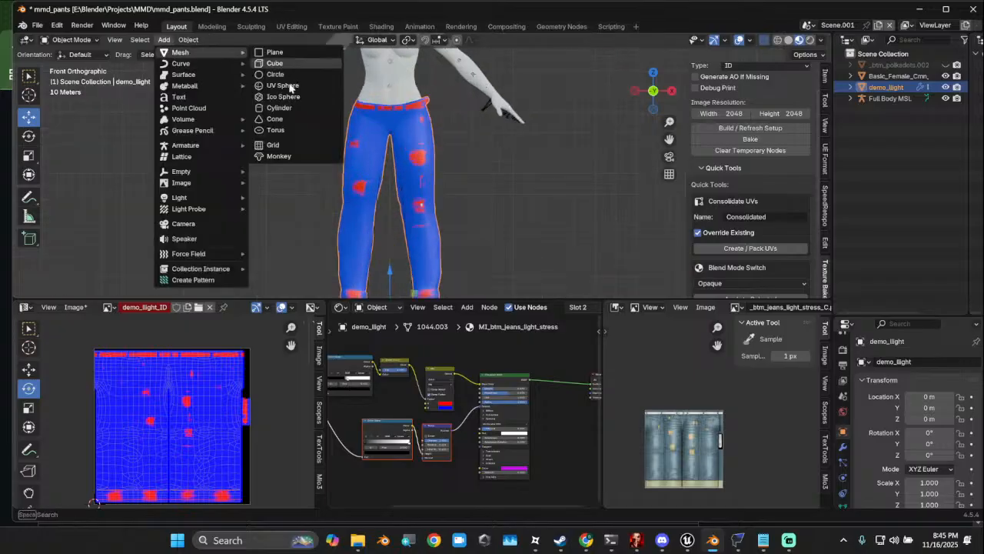
click(278, 156)
scroll(408, 180, down, 3)
drag(419, 216, 503, 185)
key(ctrl+z)
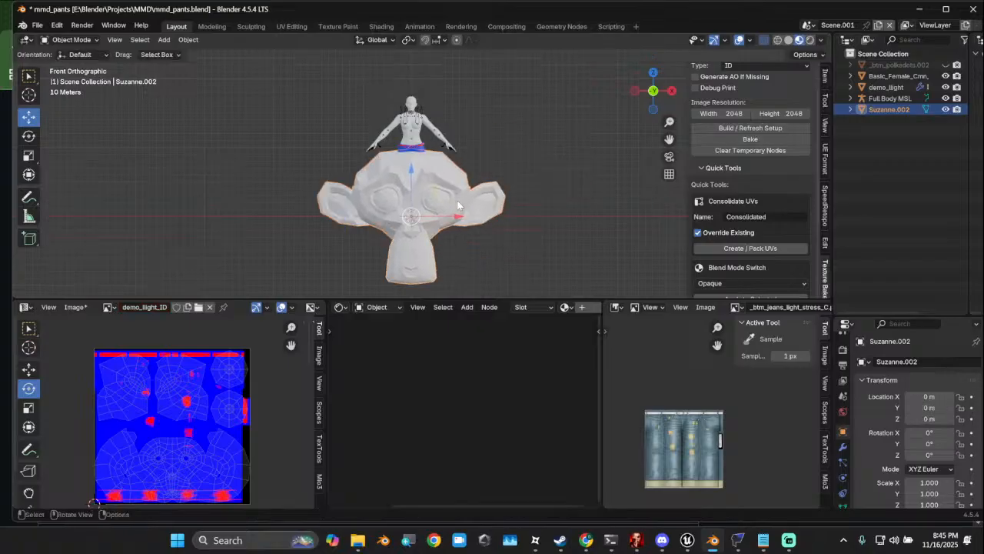
key(KP_Divide)
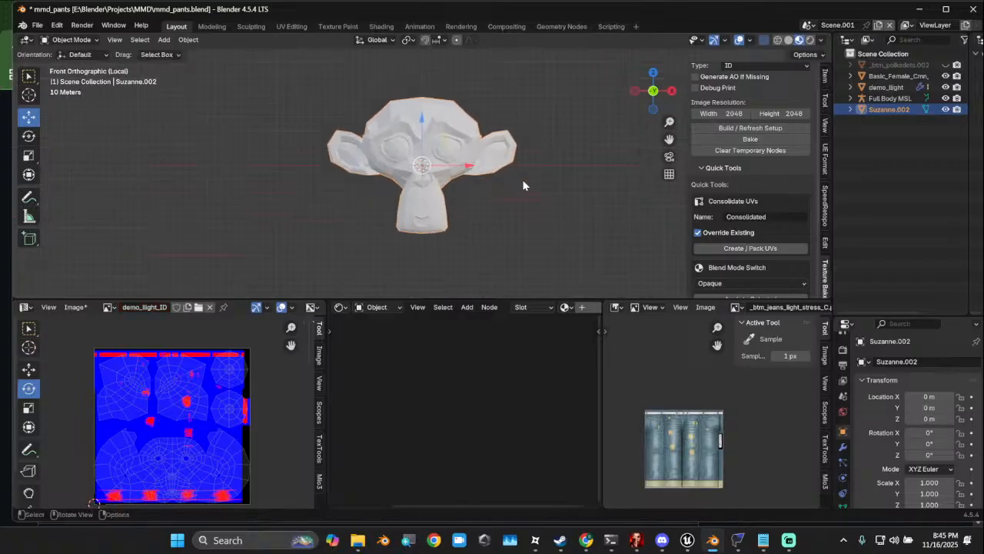
key(s)
click(453, 189)
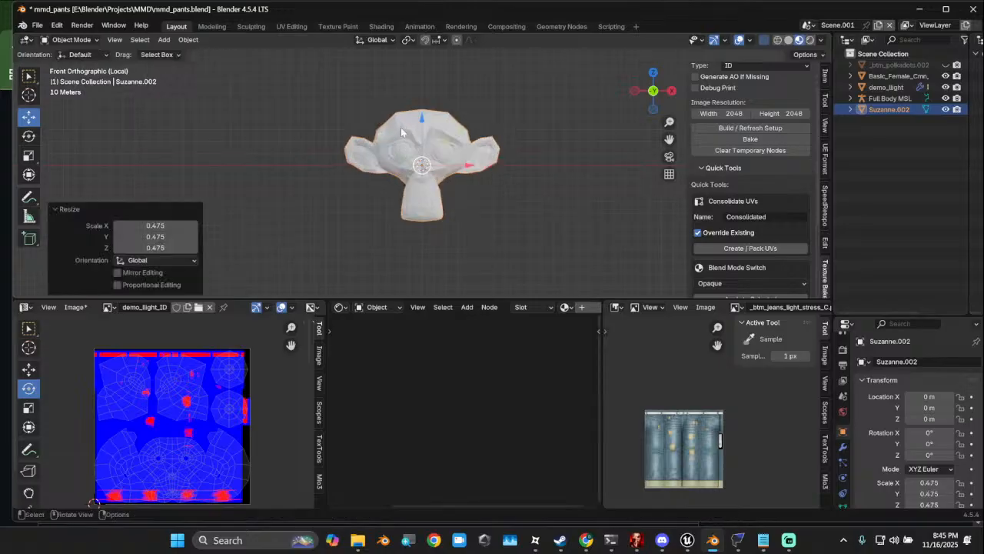
Examine the monkey's default UV layout in Edit Mode and return to Object Mode
click(72, 39)
click(60, 65)
scroll(163, 438, up, 12)
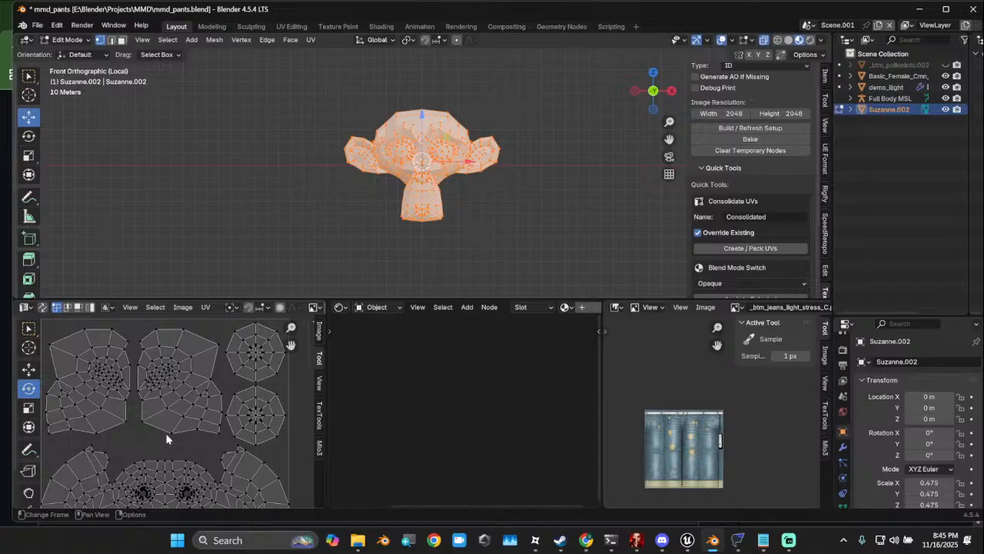
scroll(162, 441, down, 4)
click(72, 40)
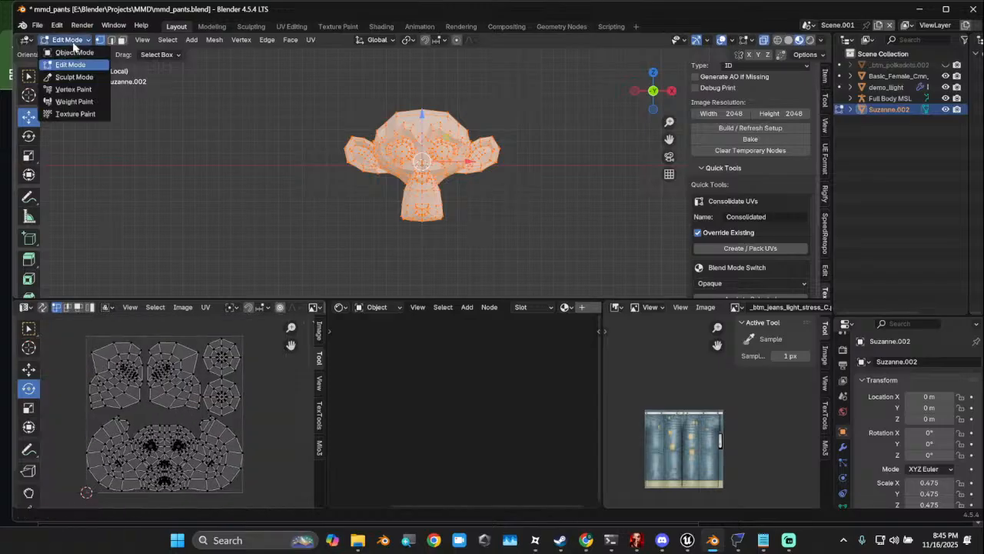
click(74, 52)
Duplicate the monkey, scale the copy by about 0.633 and place it on top of the original's head
key(shift+d)
click(525, 242)
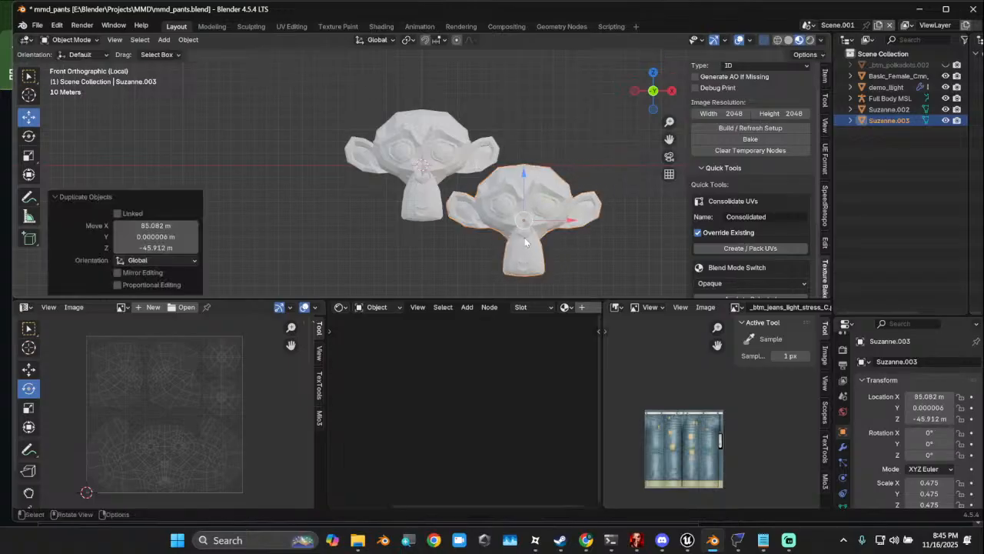
key(s)
click(584, 239)
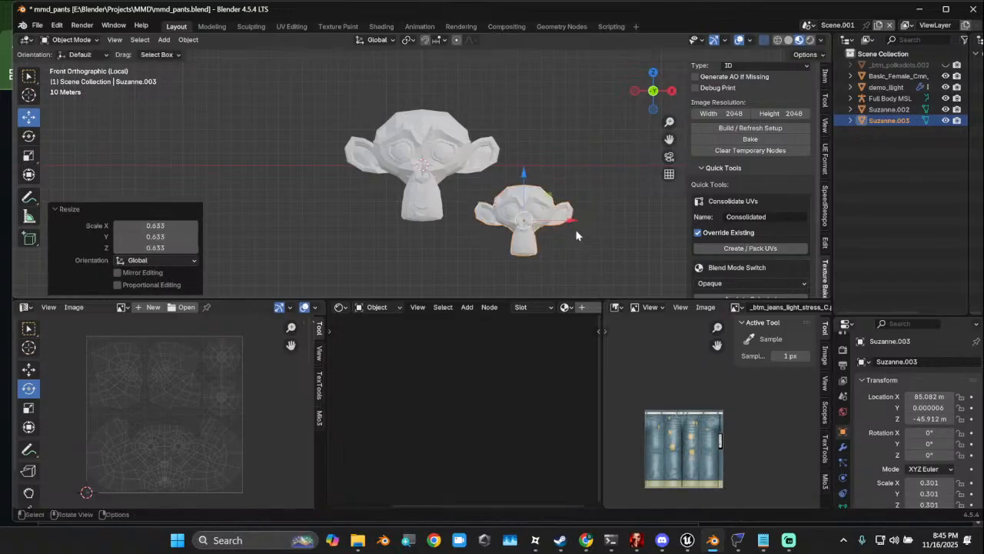
key(g)
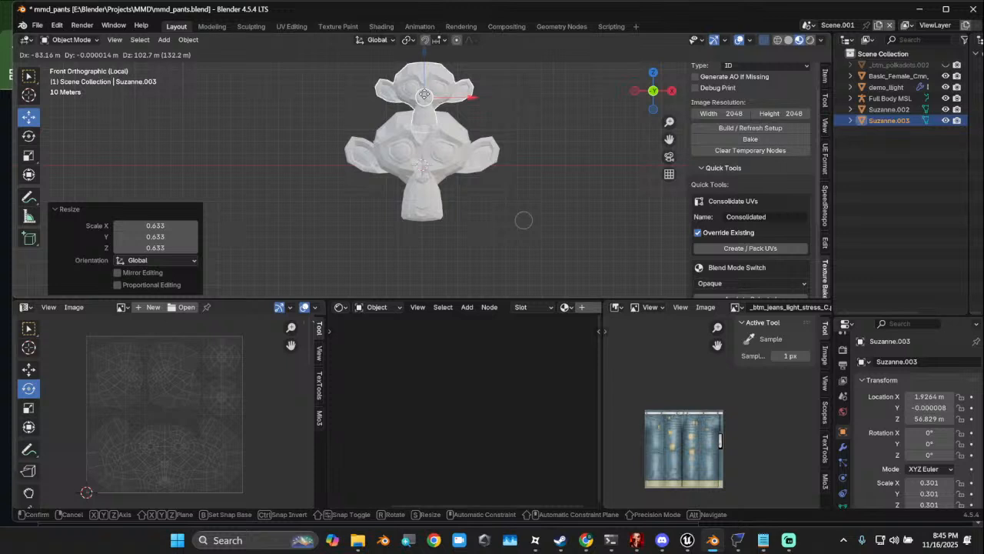
click(516, 134)
mouse_move(528, 135)
middle_down()
mouse_move(432, 141)
mouse_move(536, 140)
middle_up()
click(653, 93)
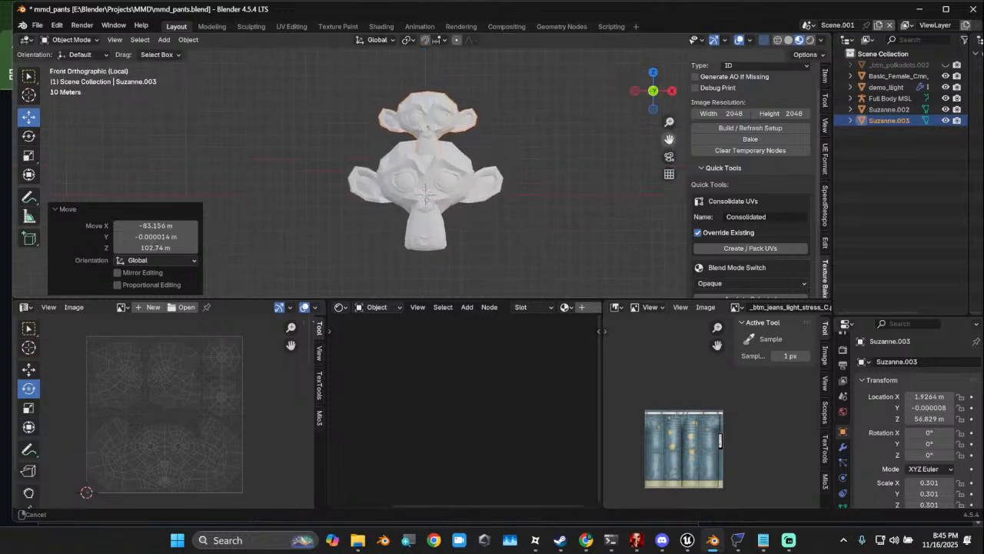
scroll(440, 95, up, 2)
Give the smaller monkey a new material with a bright green base color
click(440, 94)
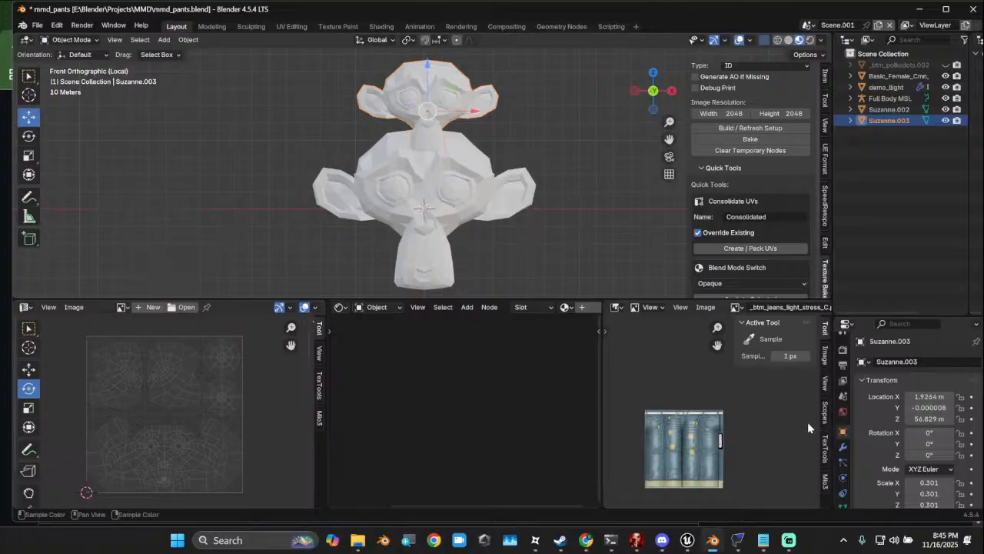
scroll(844, 483, down, 3)
click(843, 473)
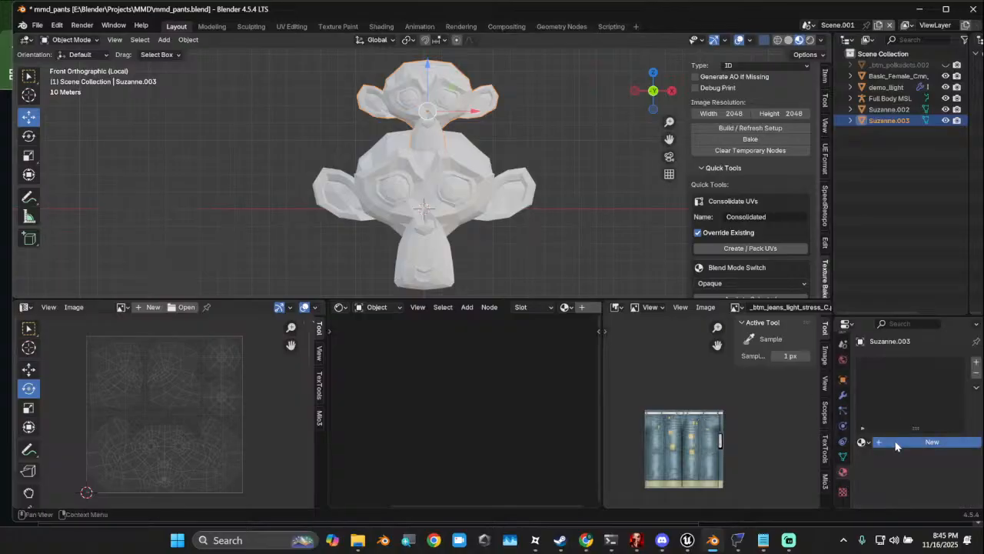
click(890, 444)
scroll(910, 466, down, 3)
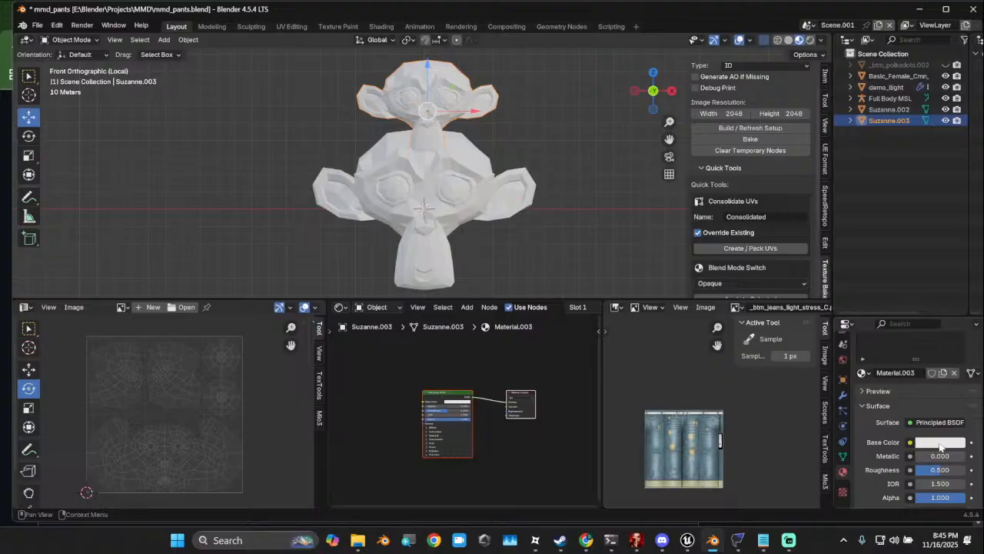
click(937, 443)
drag(908, 339, 864, 311)
Give the larger monkey a new material with a blue base color of about #5256E7FF
click(468, 228)
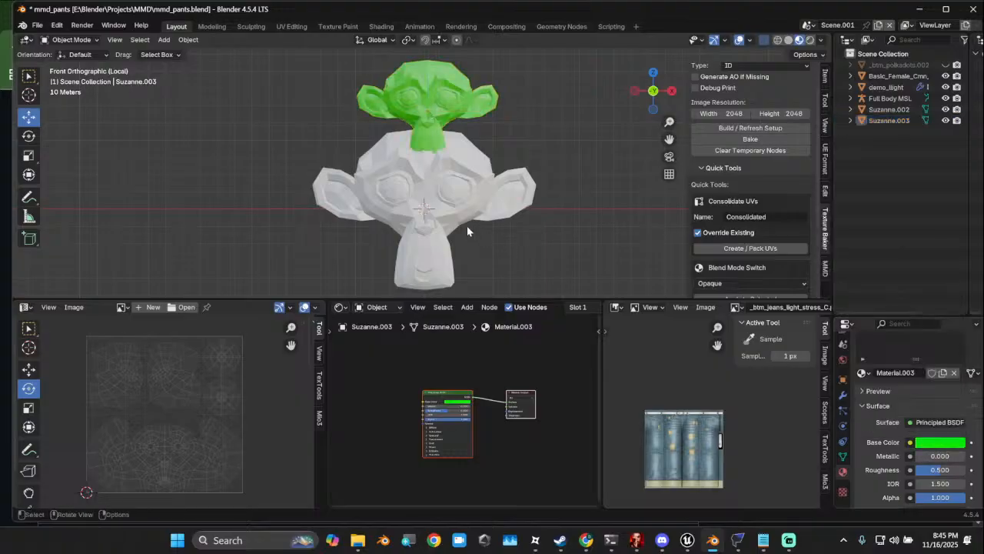
click(930, 442)
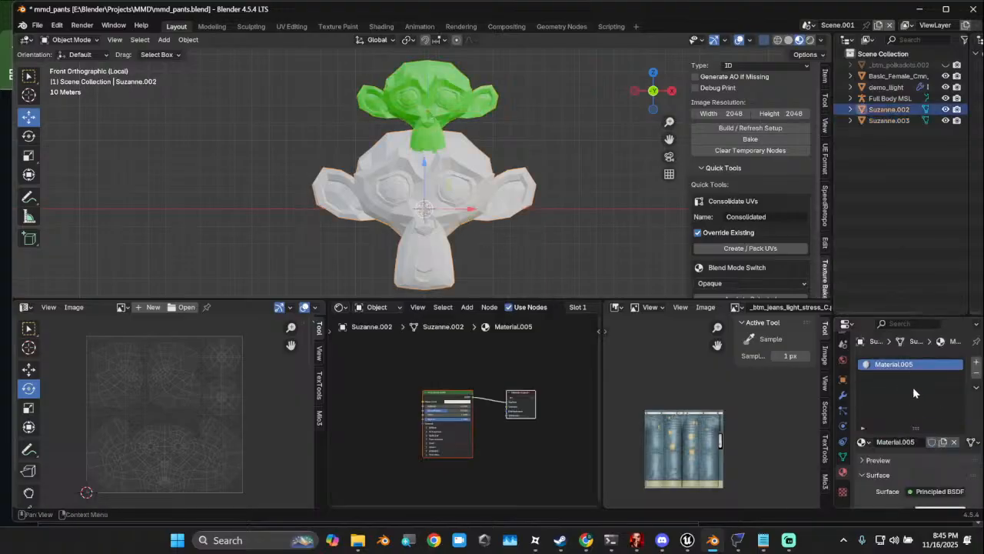
click(434, 106)
click(454, 179)
scroll(900, 454, down, 2)
click(928, 444)
drag(885, 328, 929, 287)
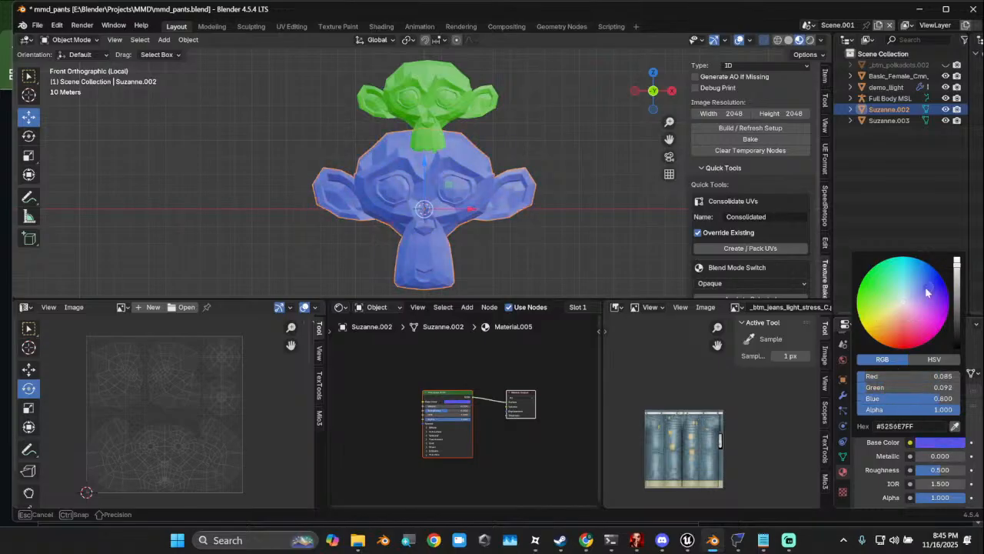
click(540, 222)
Select both monkeys and pack their UVs into a shared map named Consolidated with Override Existing enabled
scroll(508, 197, down, 2)
scroll(495, 180, up, 2)
click(490, 175)
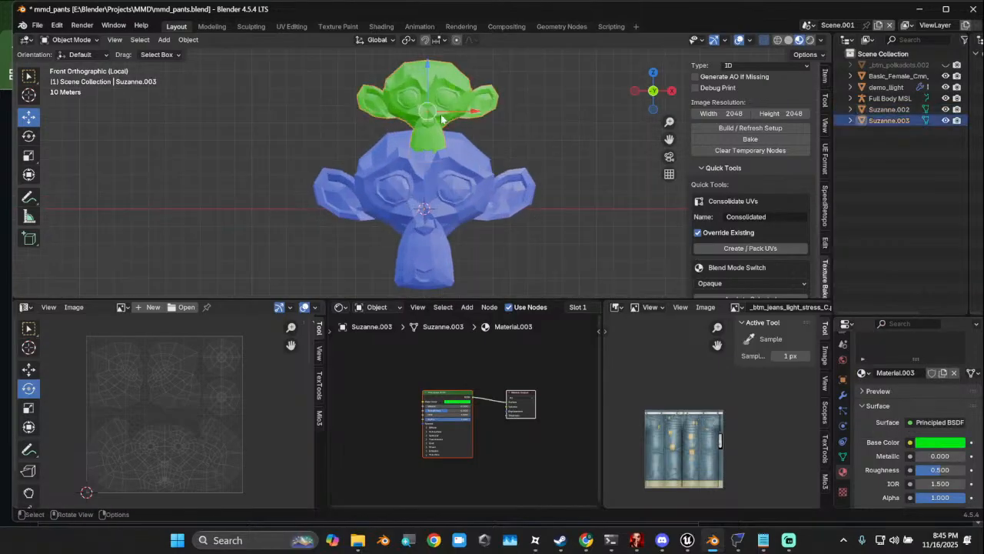
scroll(477, 173, down, 2)
shift+click(438, 129)
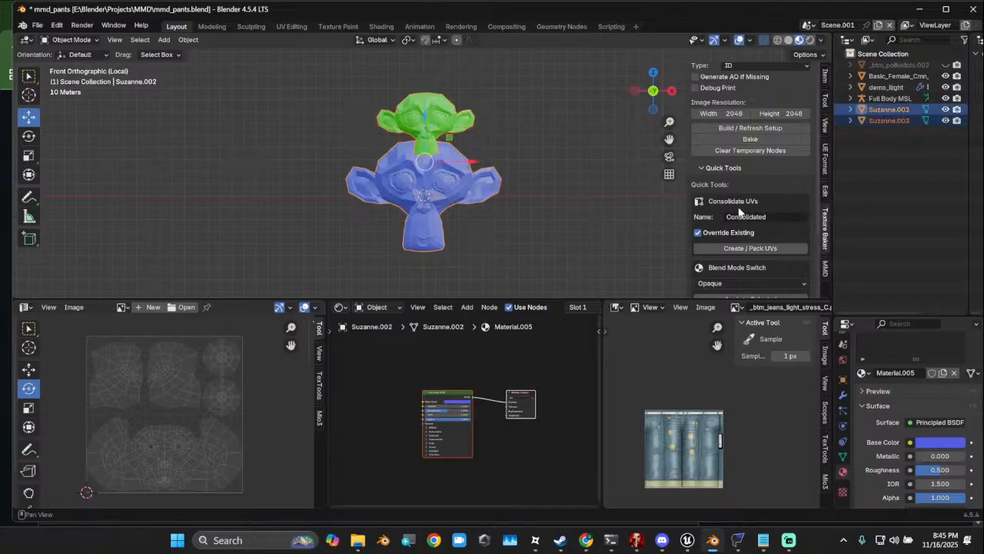
click(746, 248)
click(698, 233)
click(769, 248)
click(760, 248)
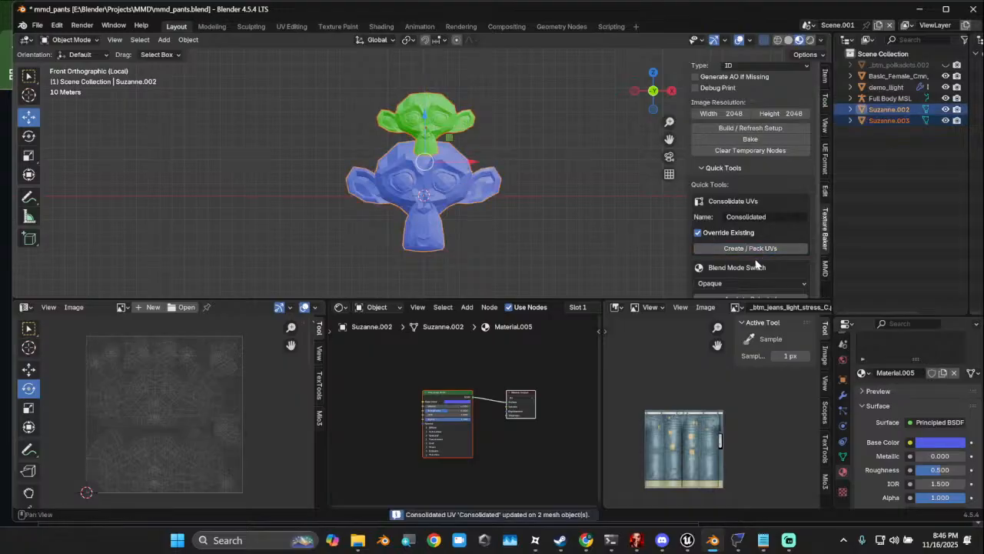
Compare the UVMap and Consolidated layouts in the larger monkey's UV maps, leaving Consolidated active
scroll(206, 406, down, 1)
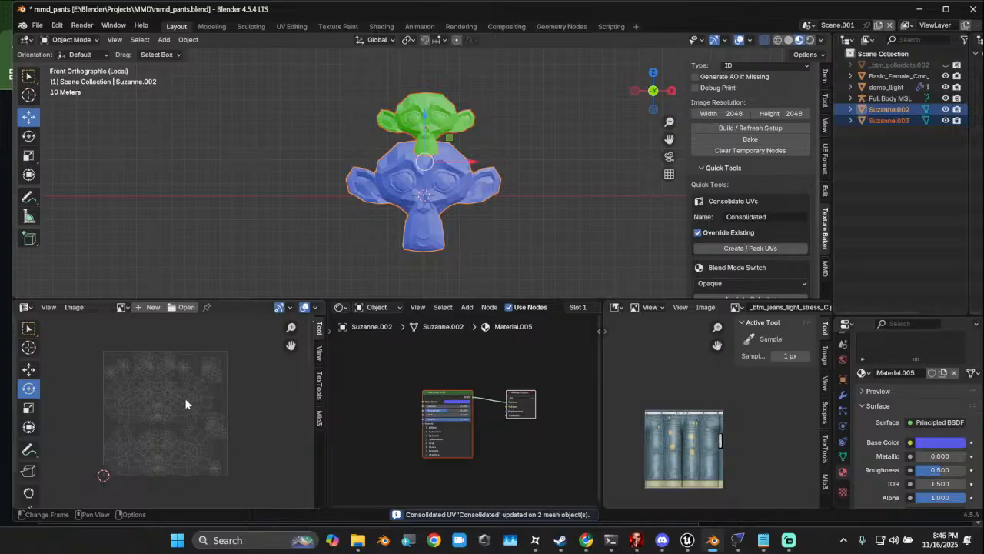
click(843, 456)
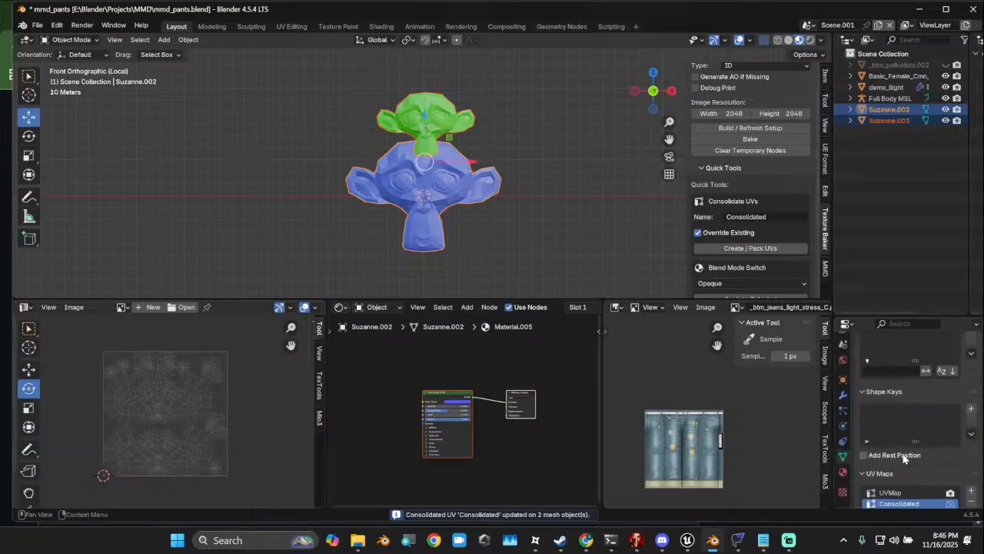
click(903, 493)
click(902, 503)
click(902, 494)
scroll(901, 495, down, 1)
click(899, 483)
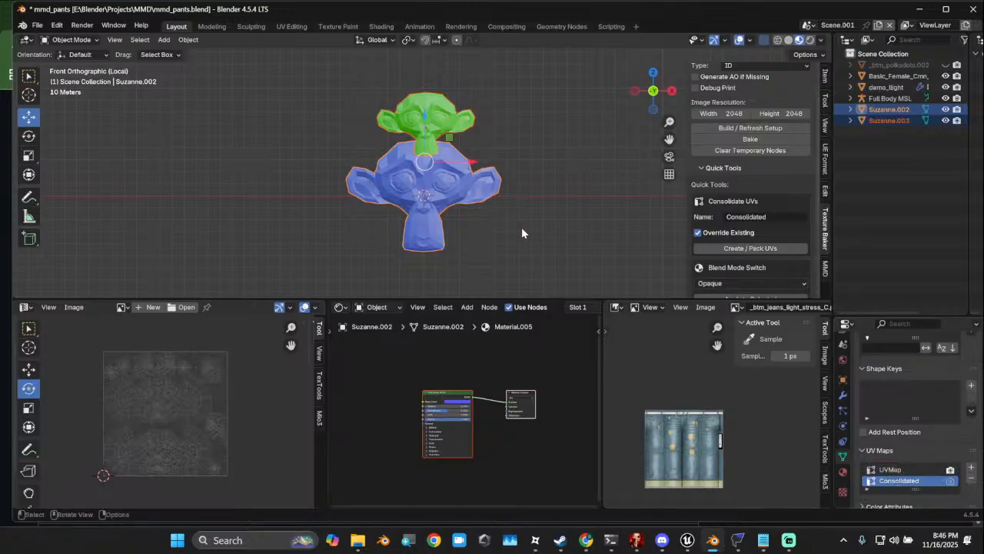
Duplicate the green monkey and place the copy below and to the left of the blue monkey
click(418, 107)
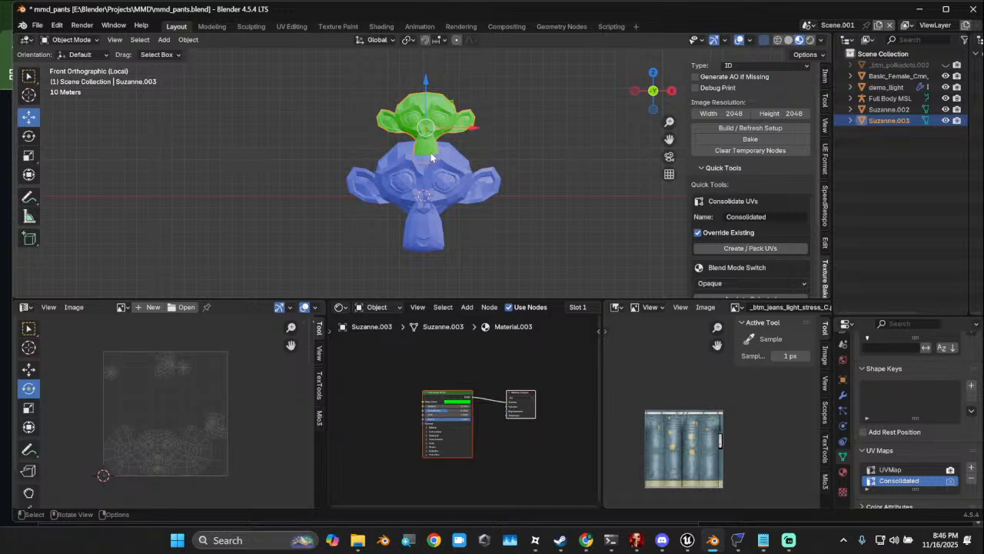
key(shift+d)
click(379, 275)
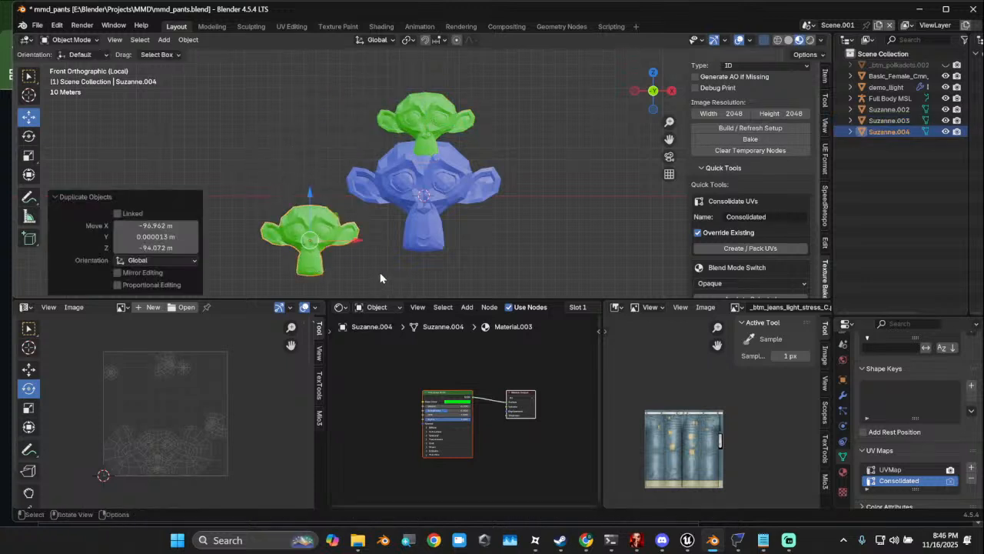
Replace the copy's green material with a new one in bright pink and shift the copy closer to the blue monkey
click(842, 473)
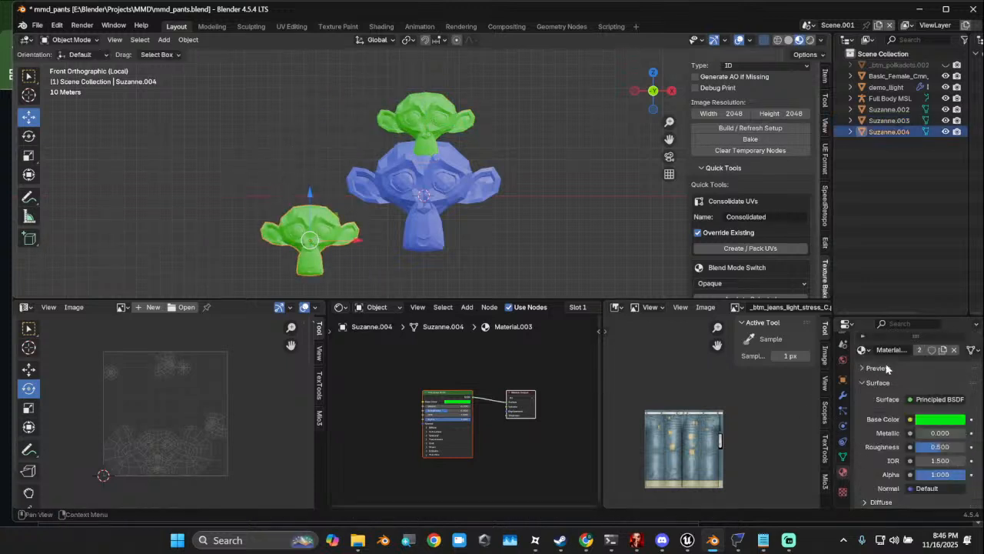
scroll(884, 368, up, 3)
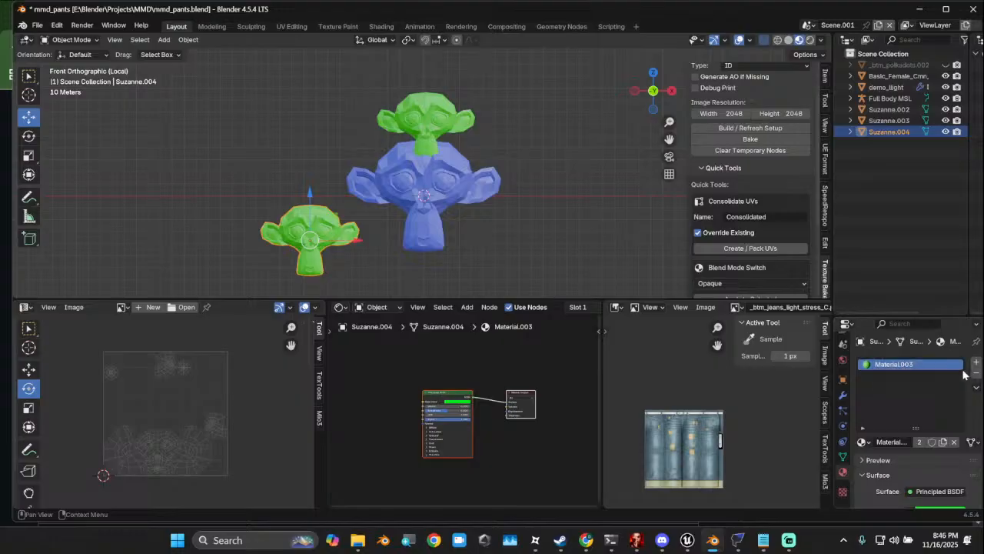
click(975, 374)
click(915, 439)
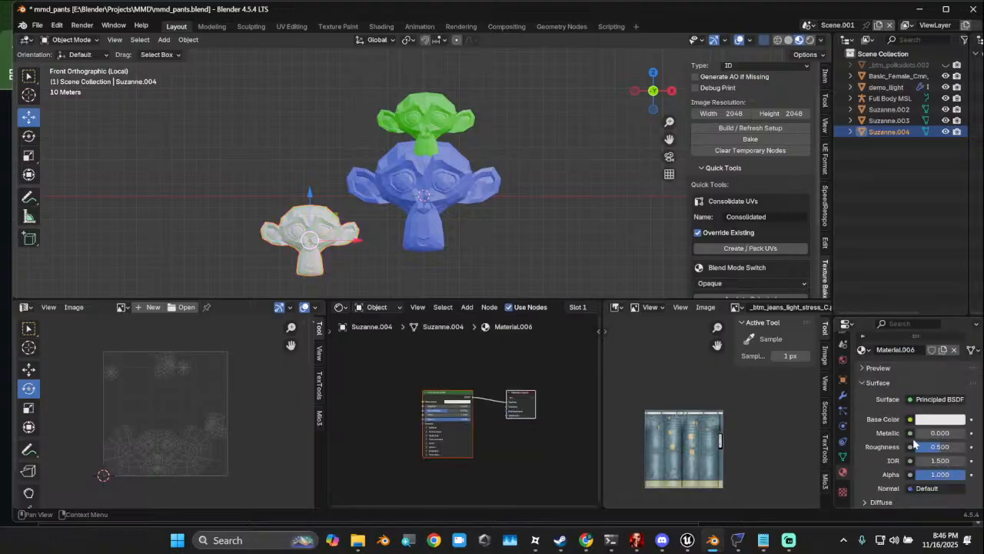
click(928, 425)
click(927, 322)
drag(306, 238, 361, 240)
Select all three monkeys and pack their UVs under the name Consolidated with Override Existing disabled
drag(306, 125, 557, 267)
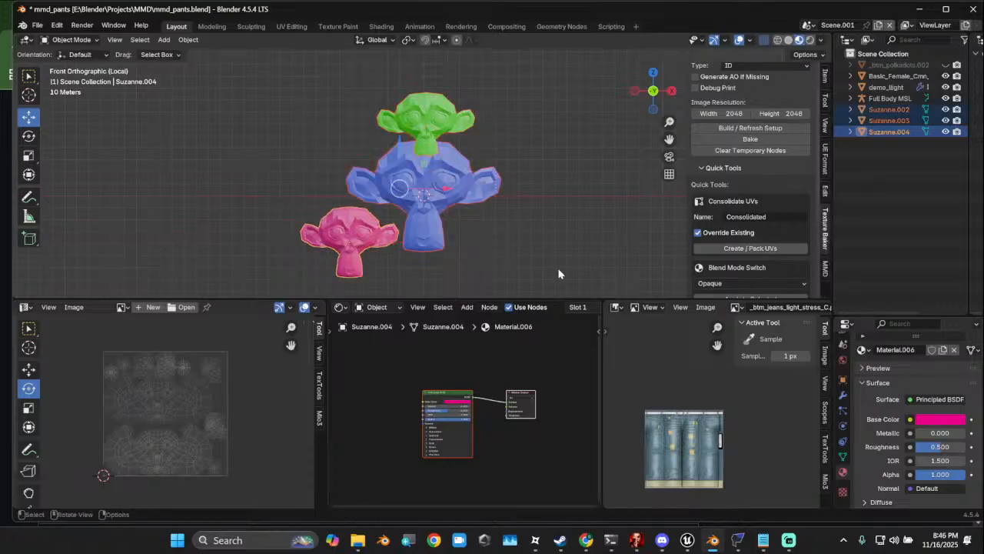
click(791, 221)
key(End)
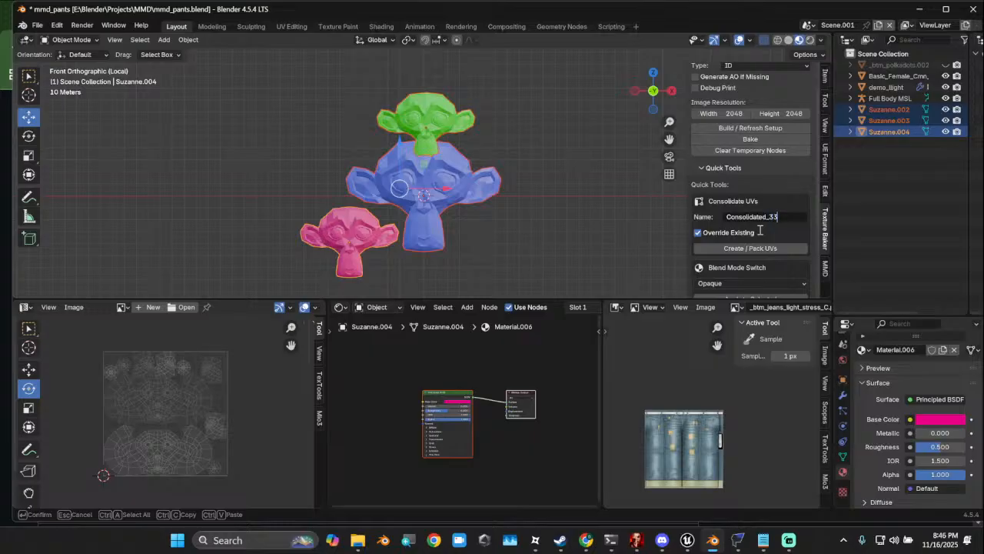
click(697, 233)
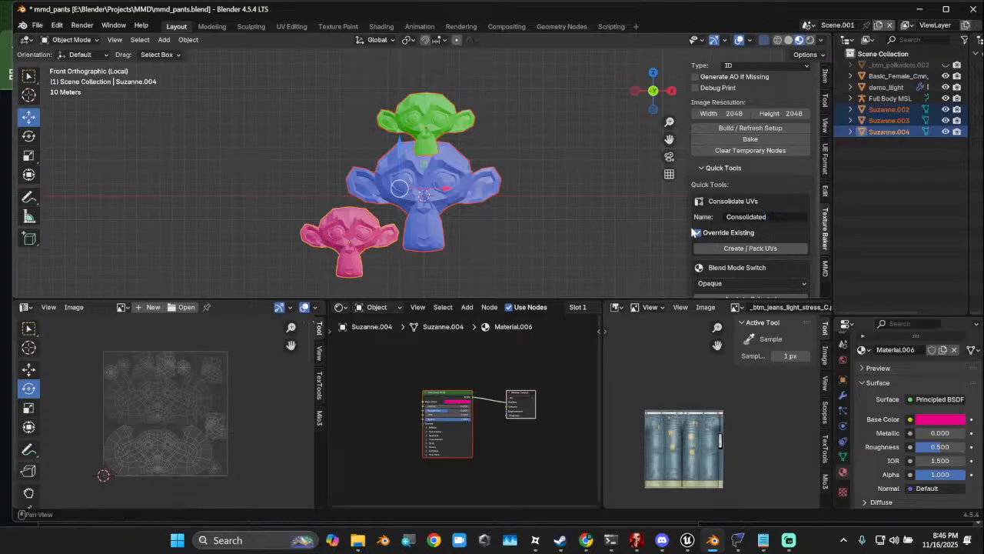
click(750, 248)
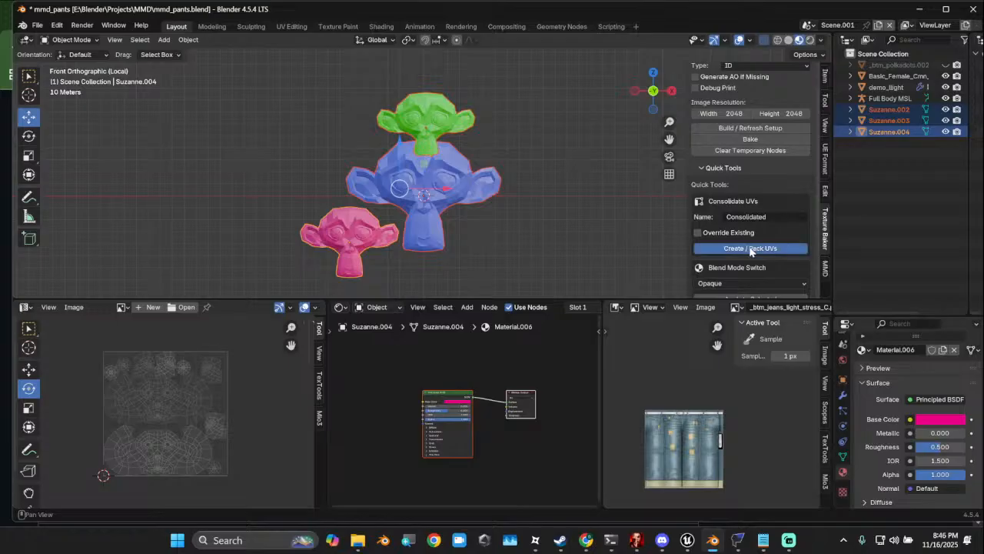
Examine the newly added UV map and the three monkeys' packed UV islands in Edit Mode
click(843, 455)
scroll(922, 474, down, 2)
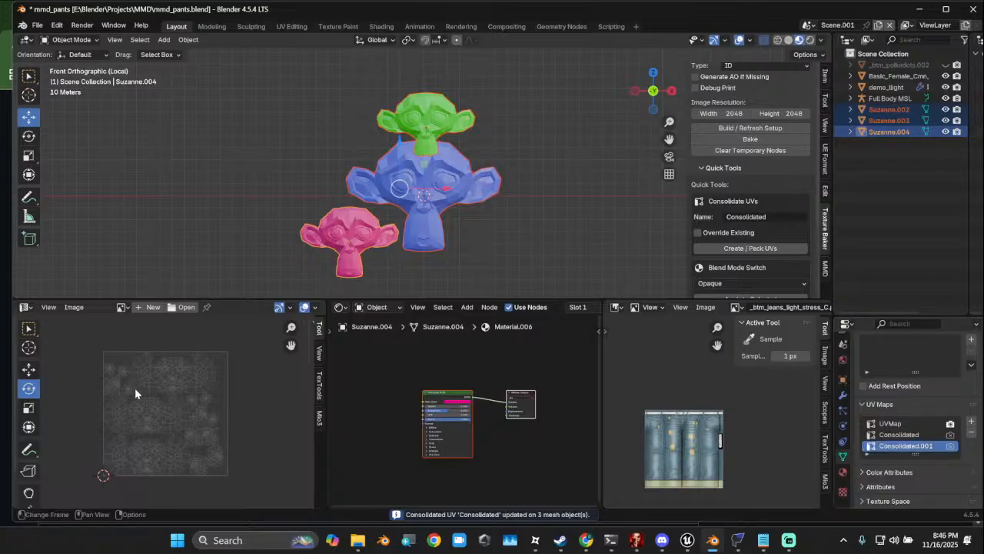
scroll(153, 417, up, 3)
middle_drag(150, 412, 171, 397)
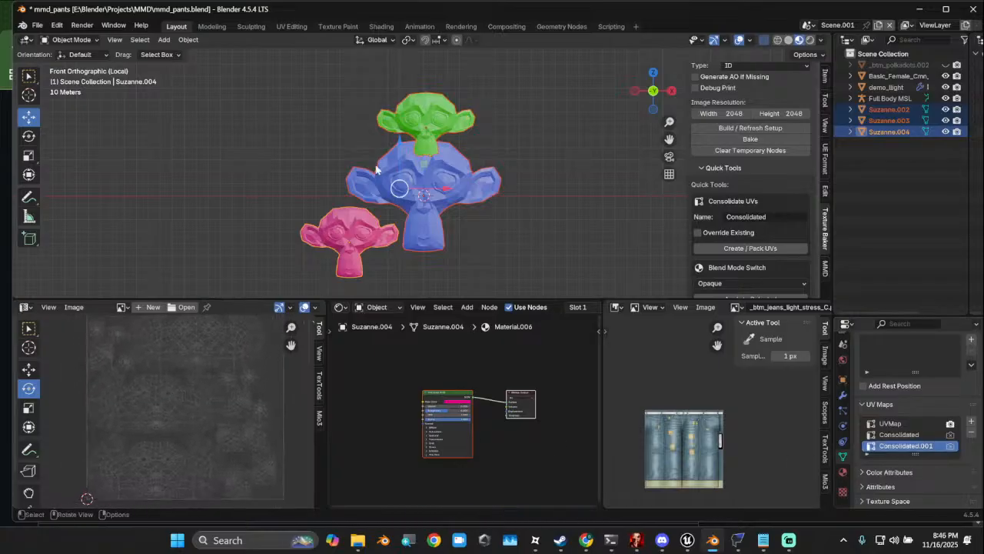
click(72, 39)
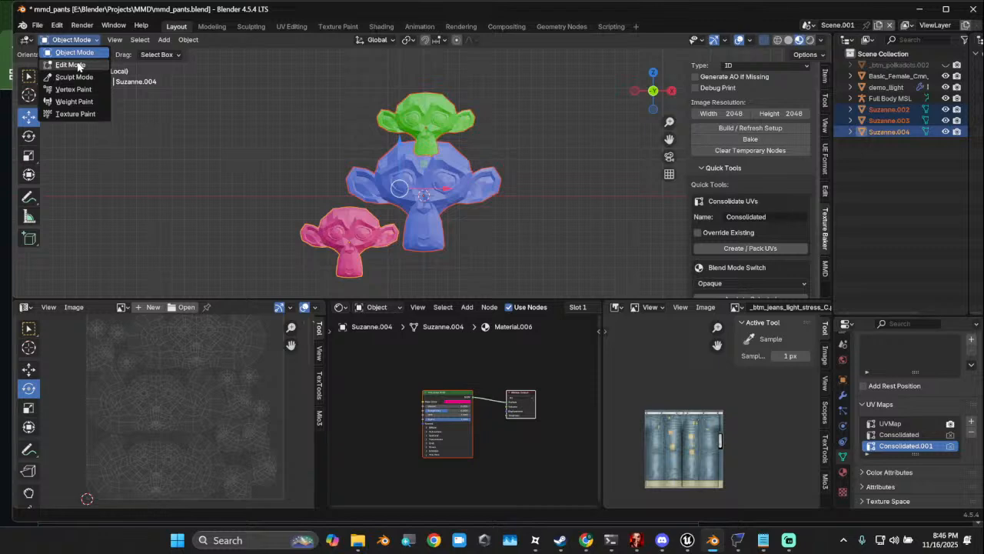
click(74, 65)
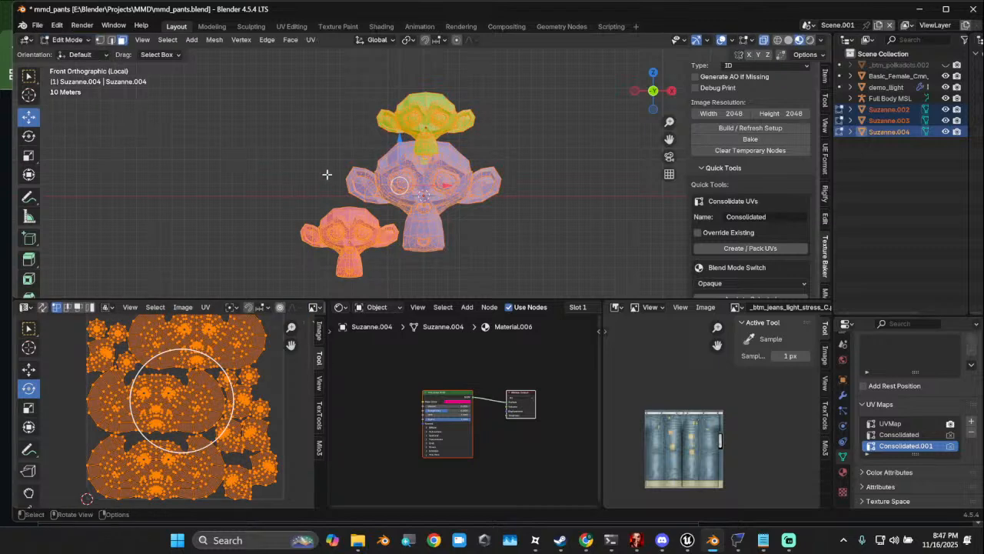
Examine the blue monkey's share of the packed UV islands in Edit Mode and return to Object Mode in front view
click(68, 39)
click(74, 52)
click(419, 169)
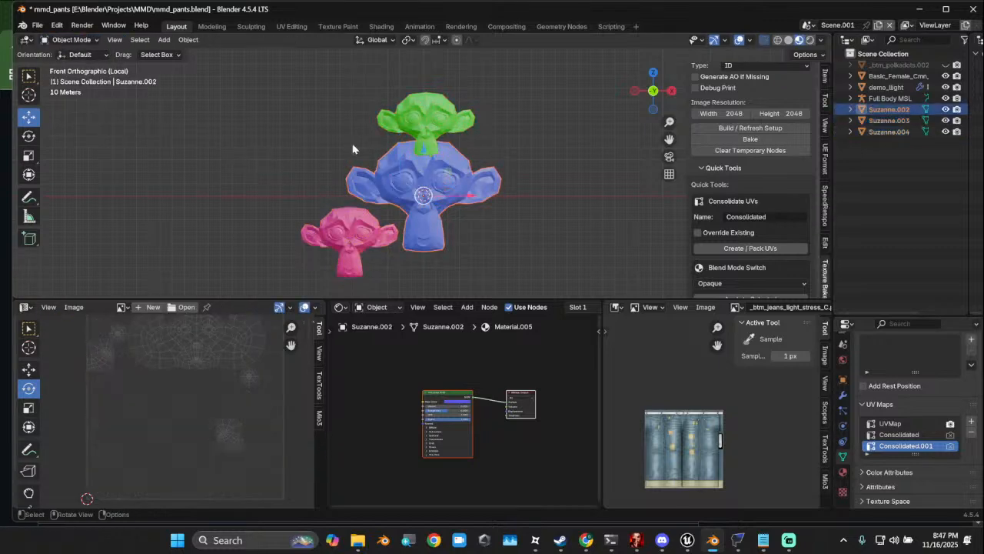
click(72, 39)
click(74, 65)
scroll(496, 205, up, 3)
scroll(497, 204, down, 3)
middle_drag(496, 205, 454, 159)
scroll(428, 213, down, 2)
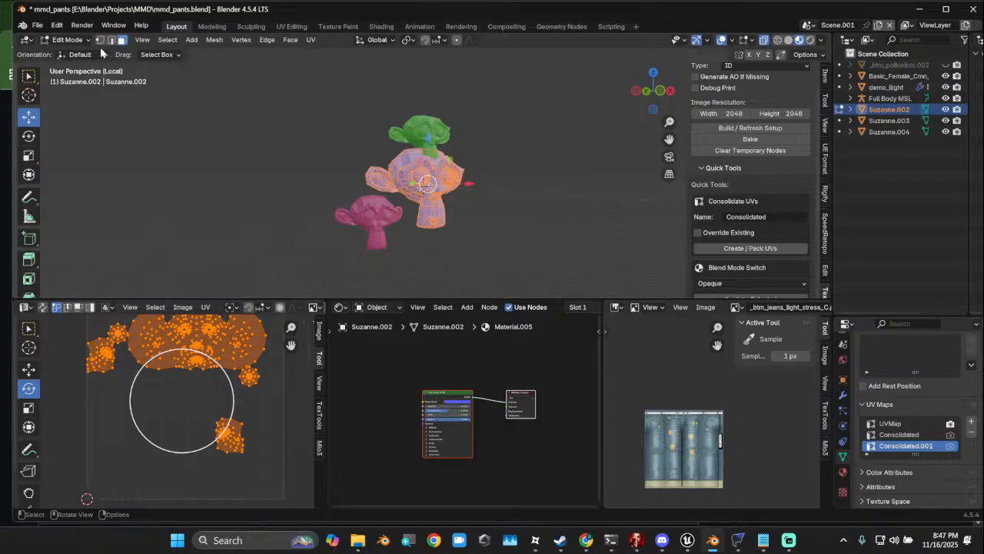
click(71, 39)
click(71, 39)
click(74, 51)
click(652, 91)
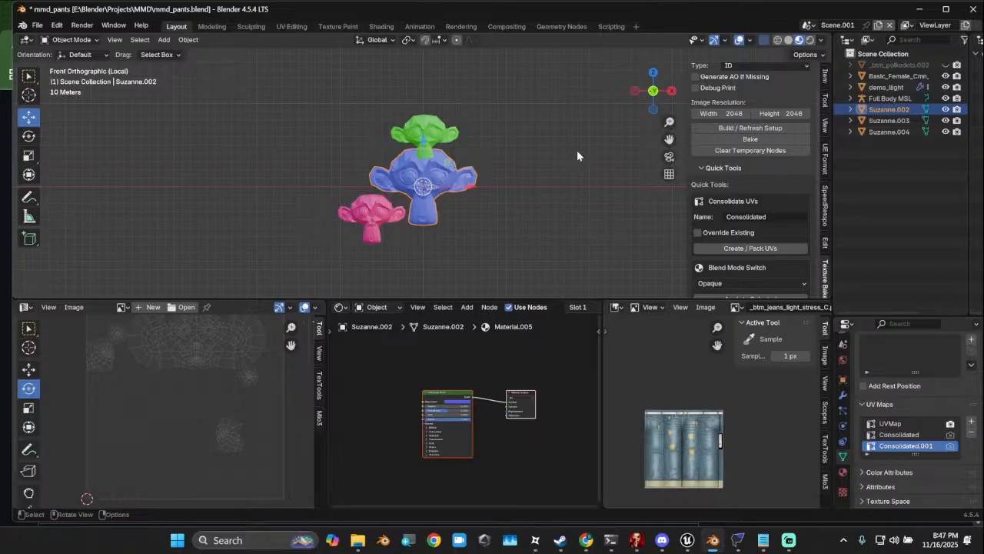
Select the pink, green and blue monkeys together with the blue monkey as the active object
click(356, 234)
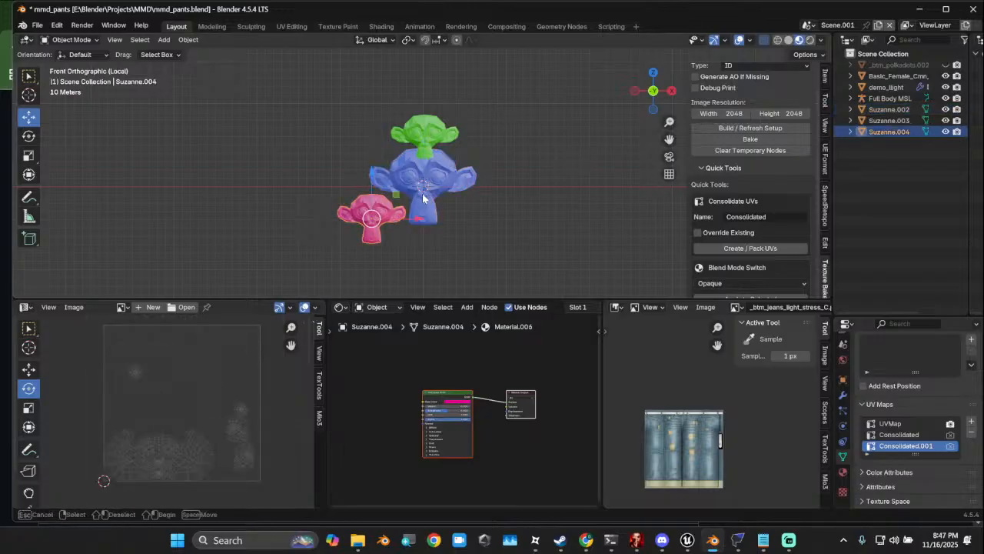
shift+click(416, 131)
shift+click(428, 192)
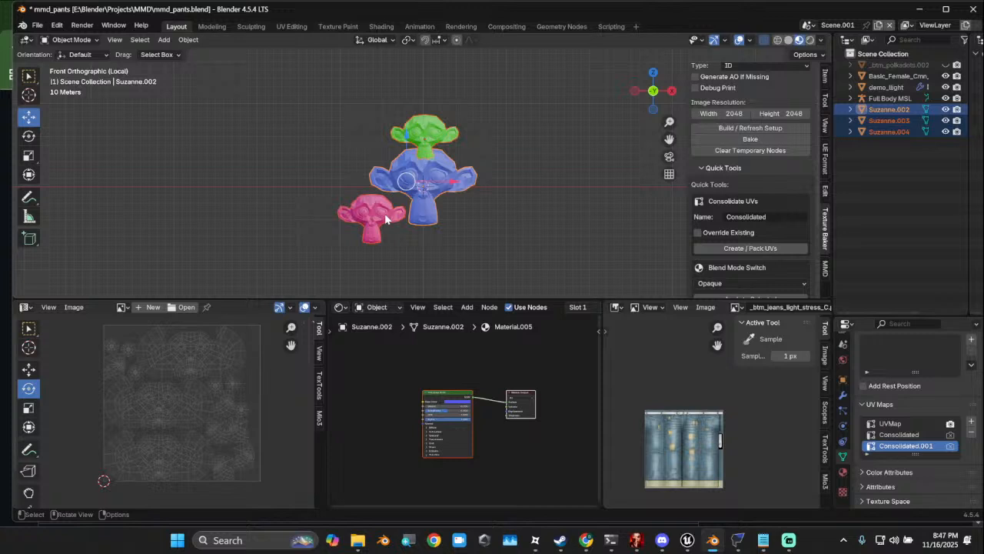
scroll(141, 411, up, 3)
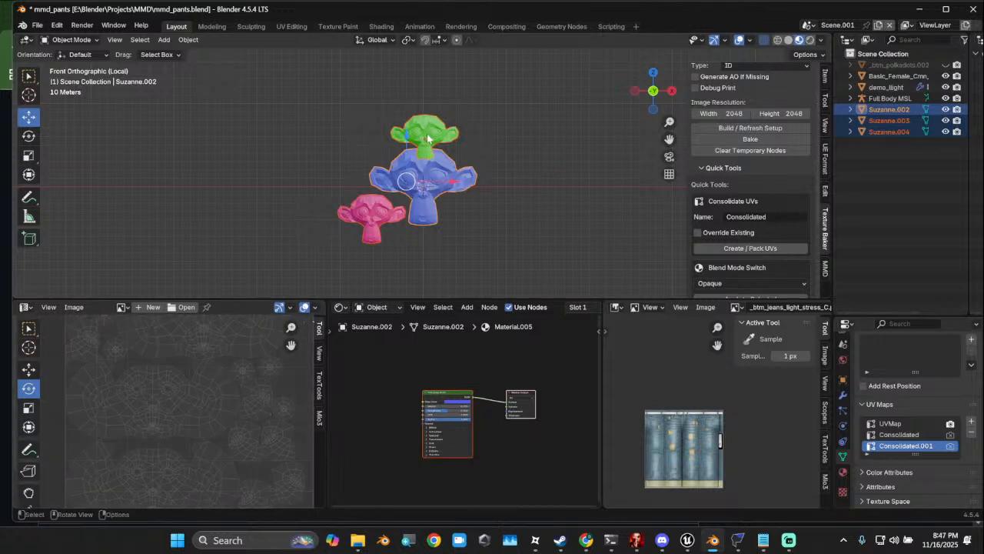
shift+click(382, 216)
shift+click(443, 177)
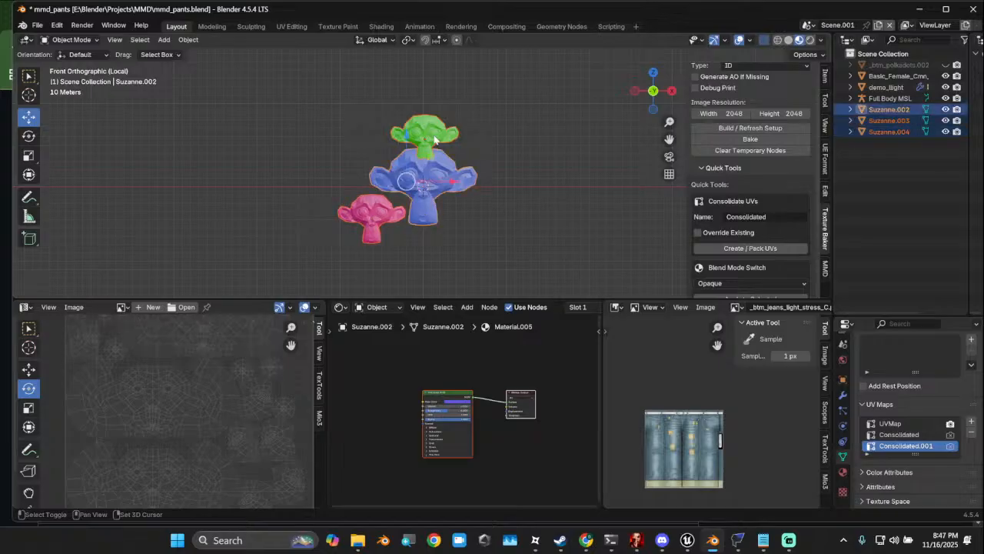
Bake the three monkeys with the Diffuse / Grey map type and Convert to Grayscale disabled
scroll(776, 127, up, 2)
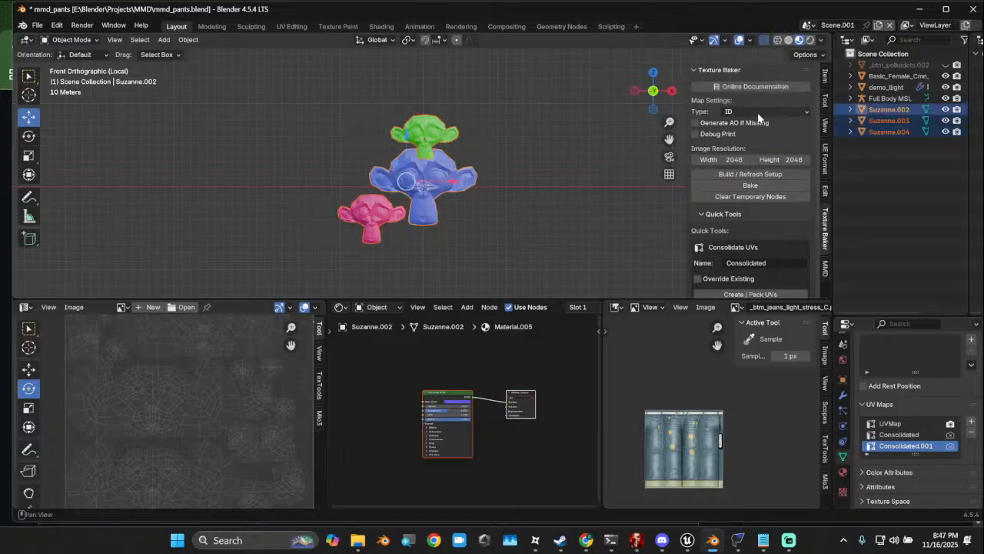
click(744, 112)
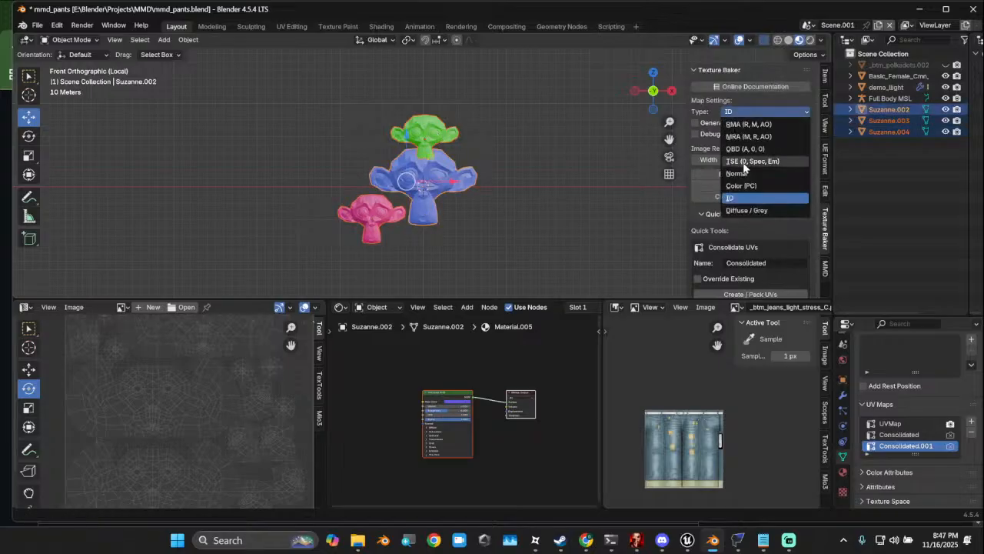
click(769, 210)
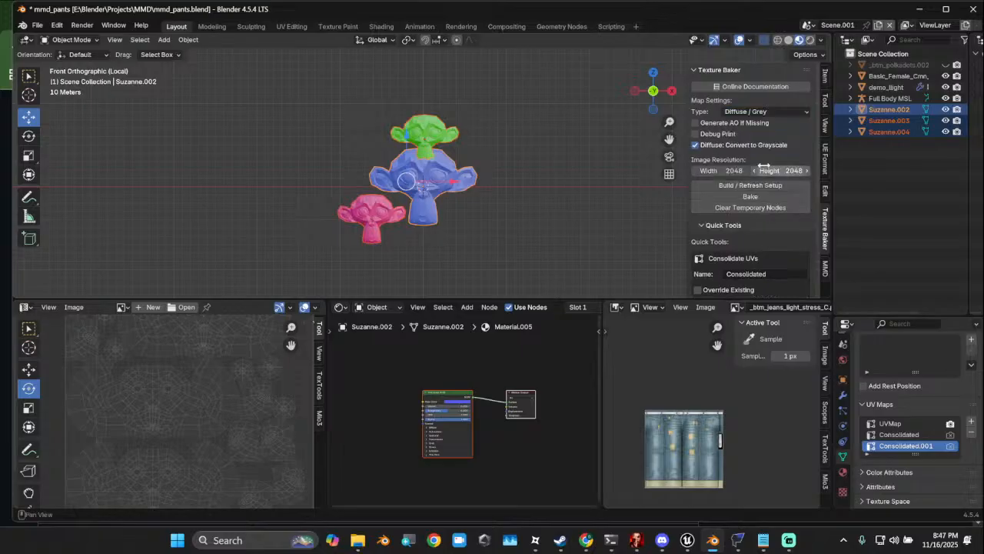
click(721, 147)
click(759, 198)
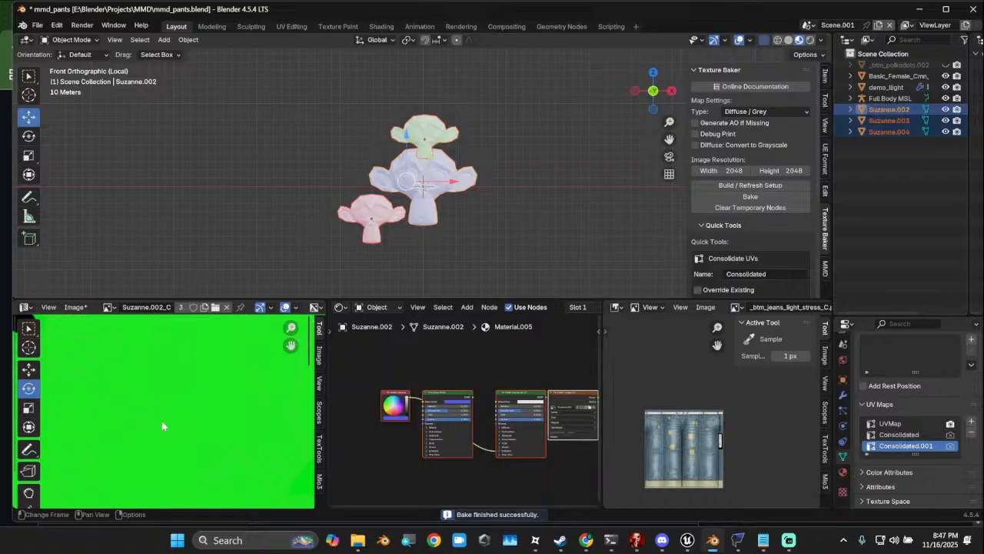
Examine the baked diffuse texture across the UV islands and check each monkey's material nodes
scroll(183, 419, down, 5)
middle_drag(186, 426, 186, 415)
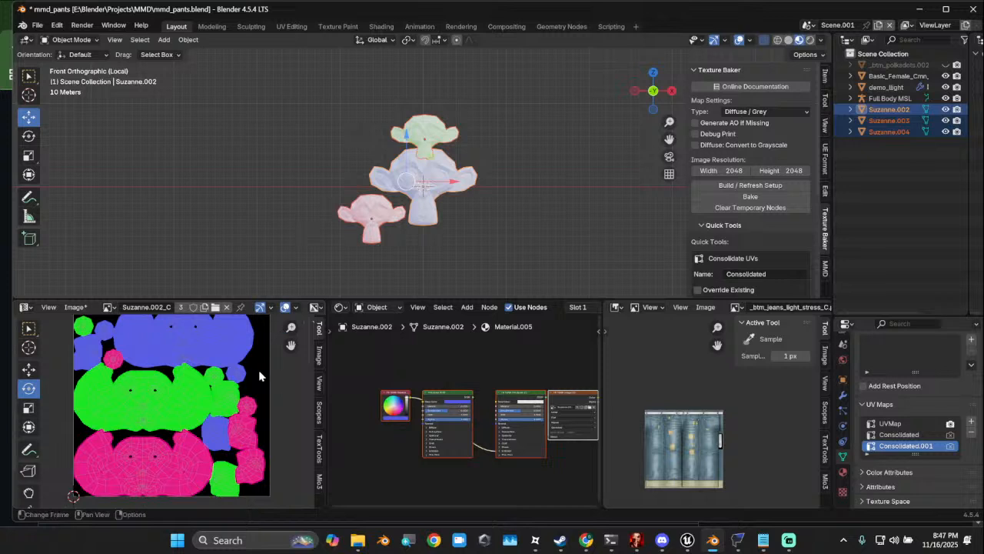
scroll(179, 462, up, 1)
scroll(468, 228, down, 2)
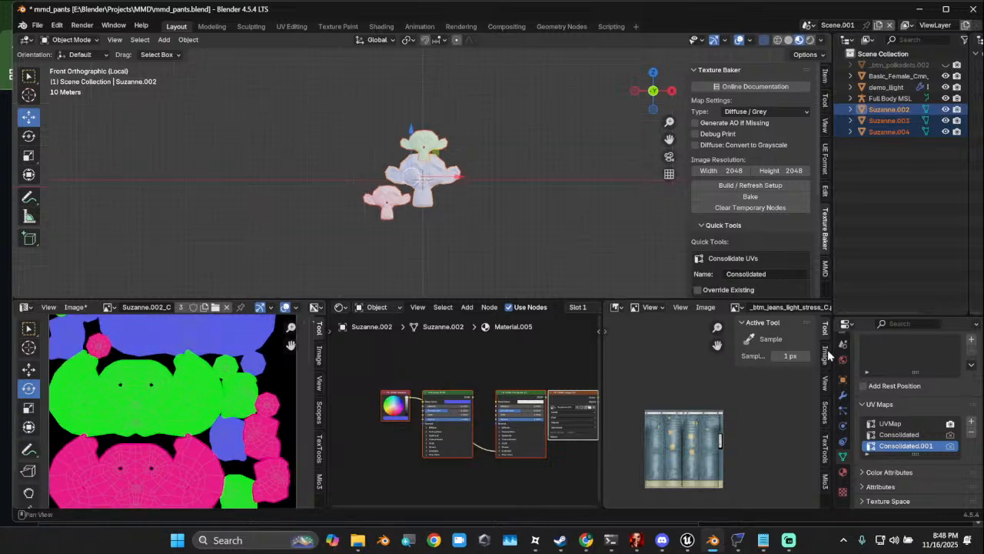
scroll(435, 221, up, 2)
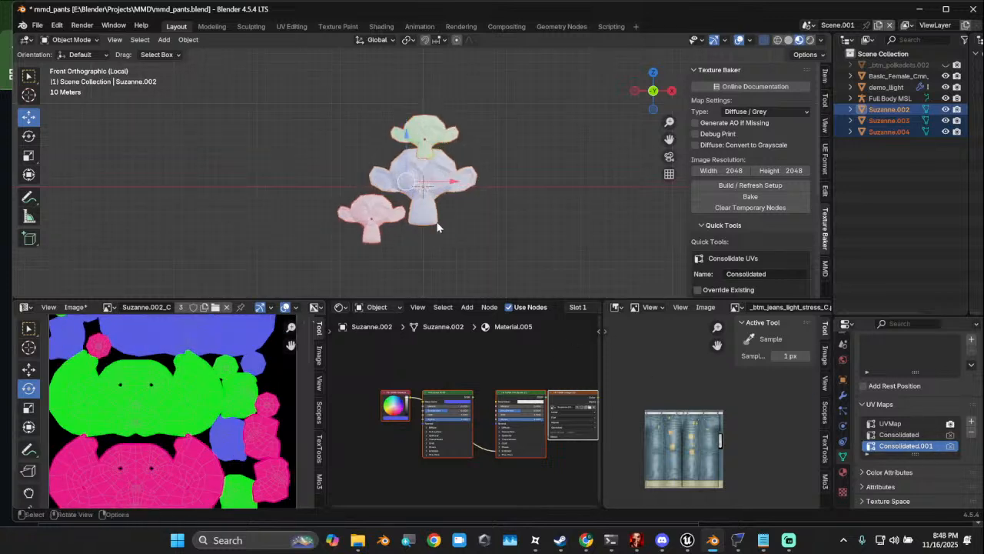
click(415, 206)
click(420, 132)
click(416, 194)
click(377, 214)
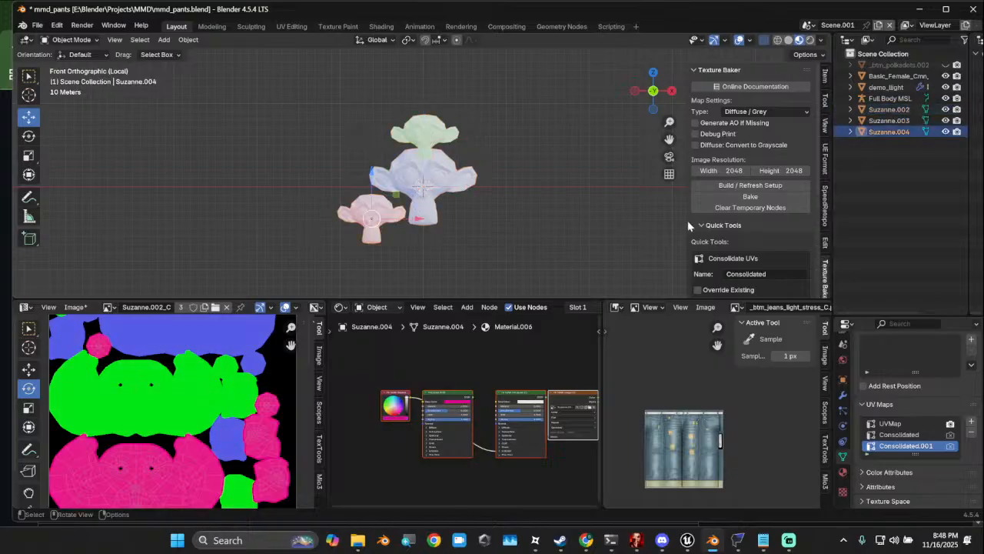
Try moving the blue monkey aside, undo the move and reselect all three monkeys
click(425, 166)
drag(430, 140, 511, 173)
key(ctrl+z)
click(367, 227)
drag(307, 112, 468, 237)
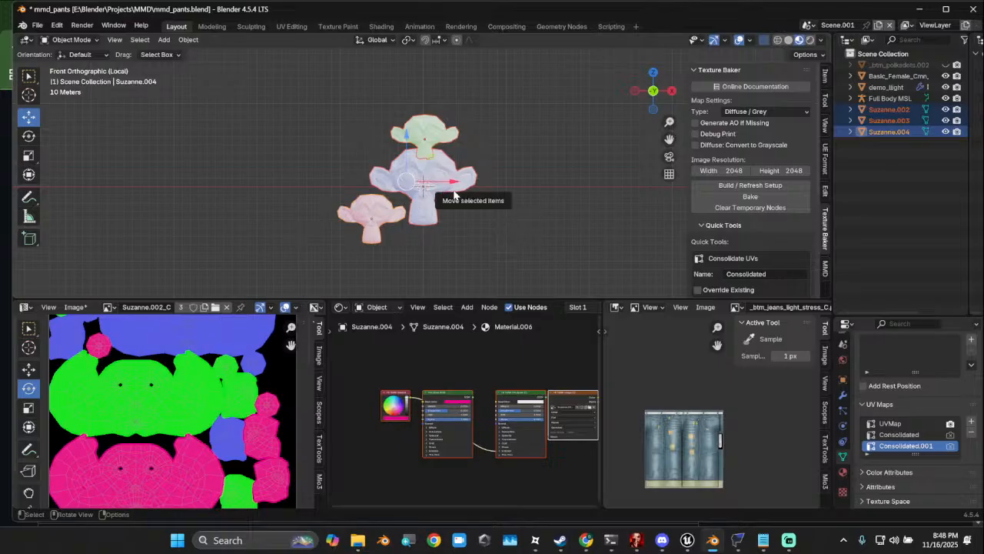
Delete the pink monkey and select the green monkey
click(394, 214)
key(Delete)
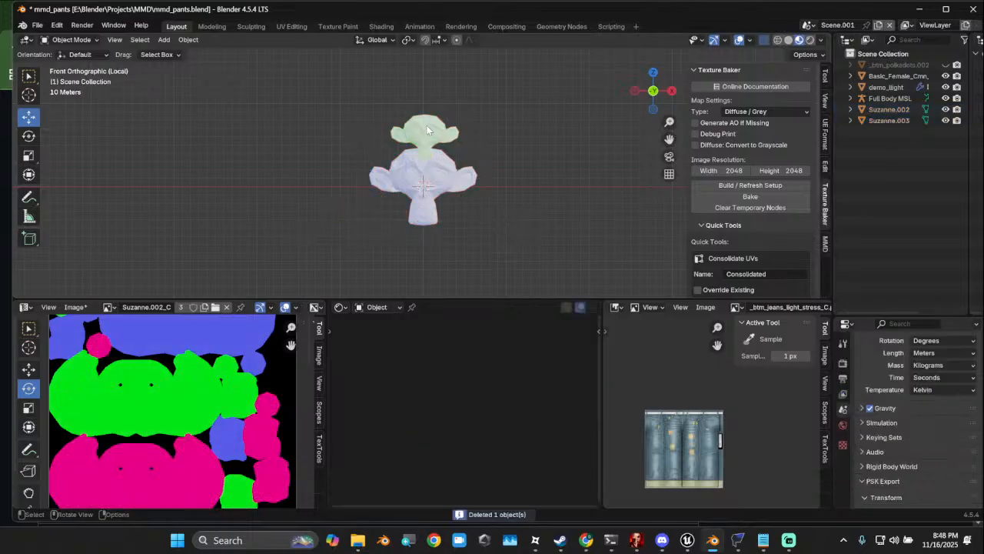
click(428, 130)
scroll(507, 194, up, 2)
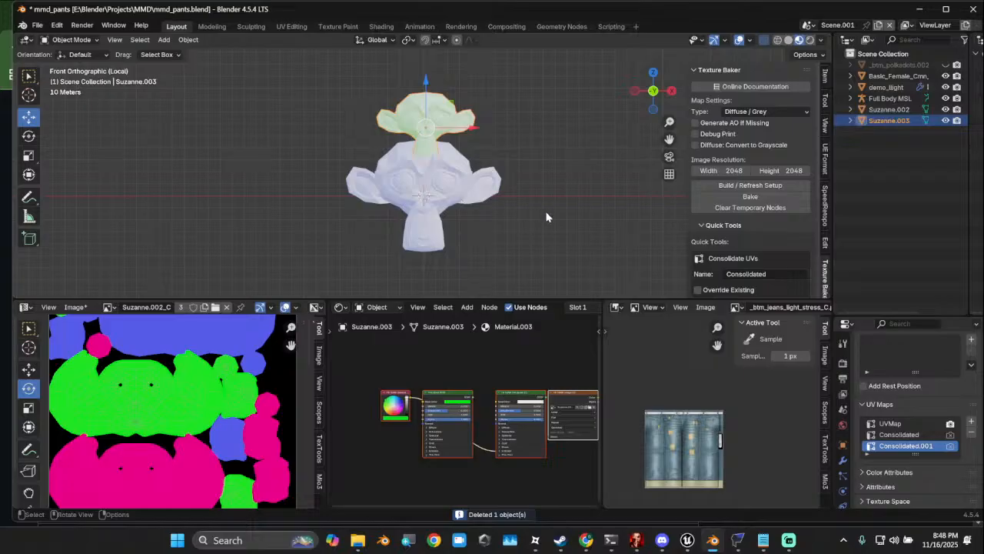
Apply the Alpha Hashed blend mode to the lower monkey head Suzanne.002 and move its material's disconnected shader node clear of the links
scroll(754, 271, down, 2)
scroll(715, 254, down, 3)
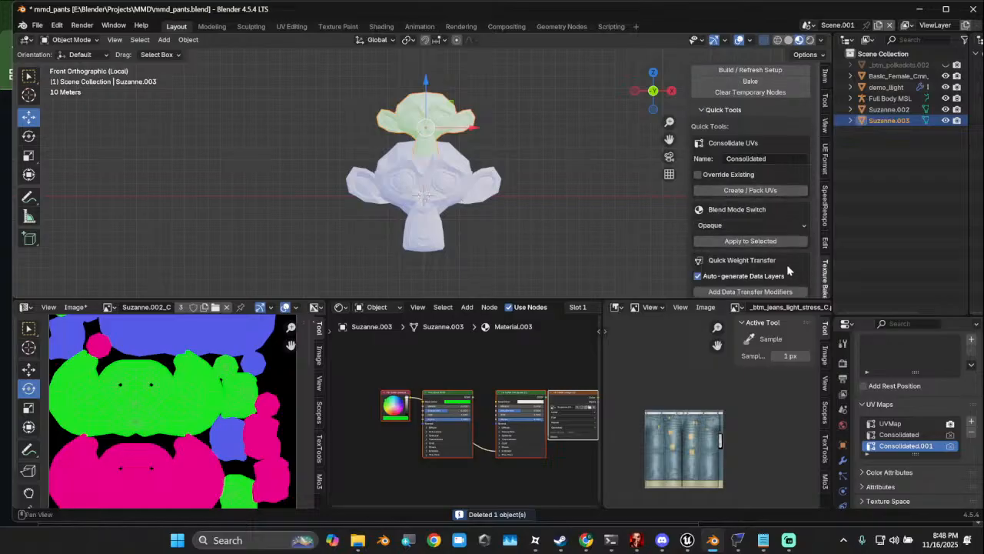
click(431, 187)
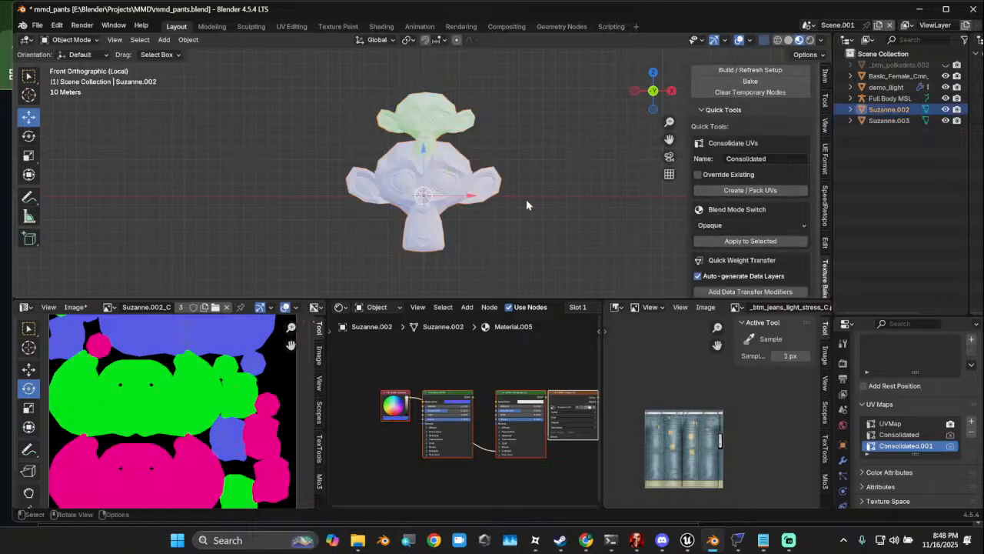
click(747, 225)
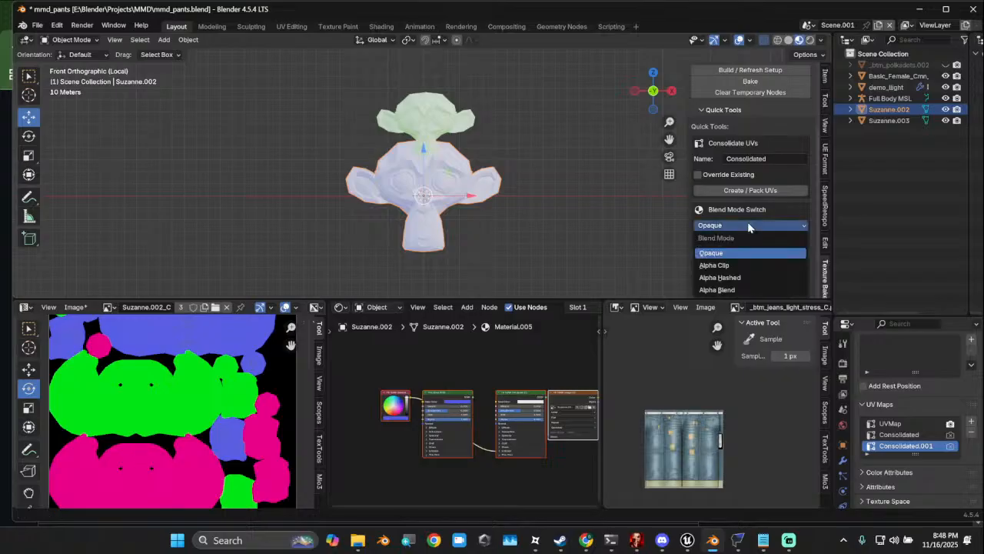
click(773, 278)
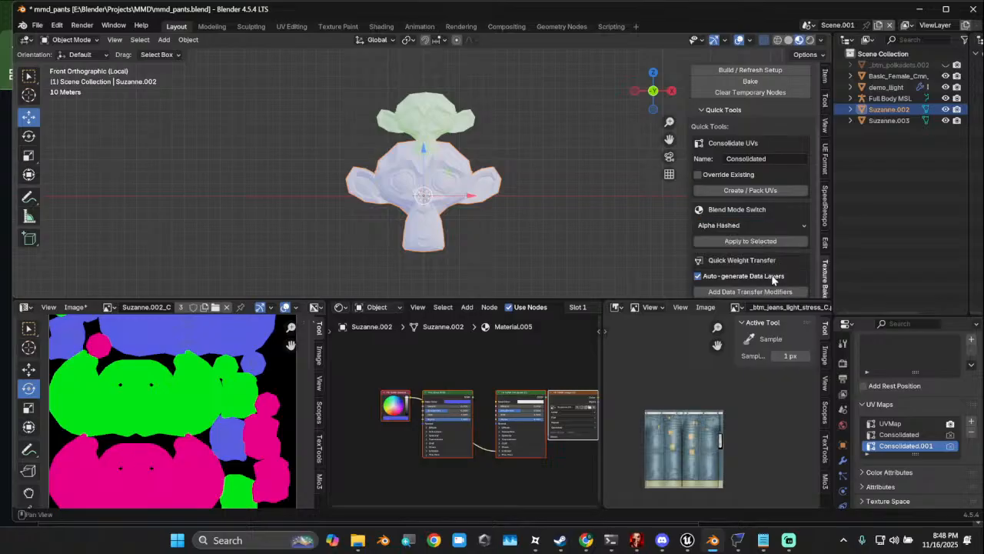
click(756, 242)
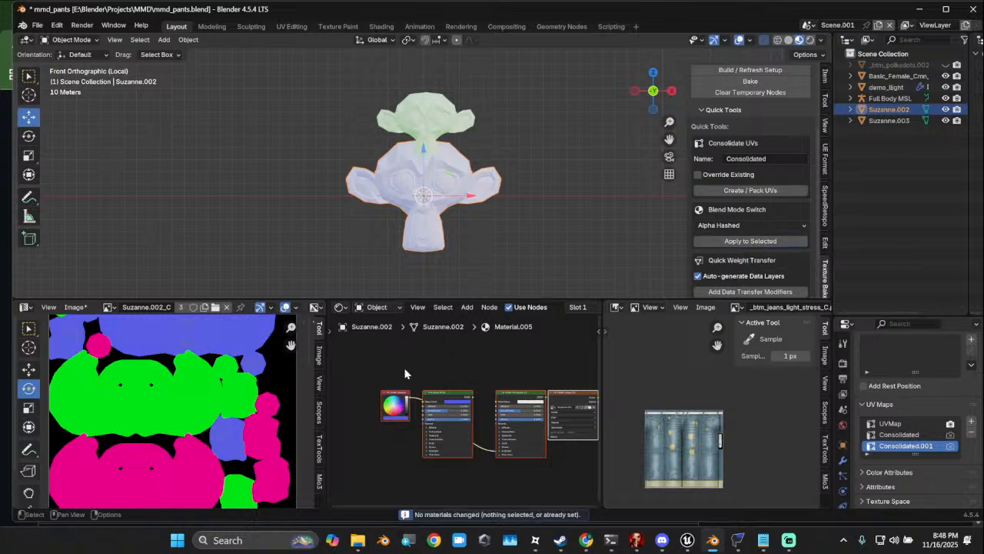
drag(437, 394, 430, 430)
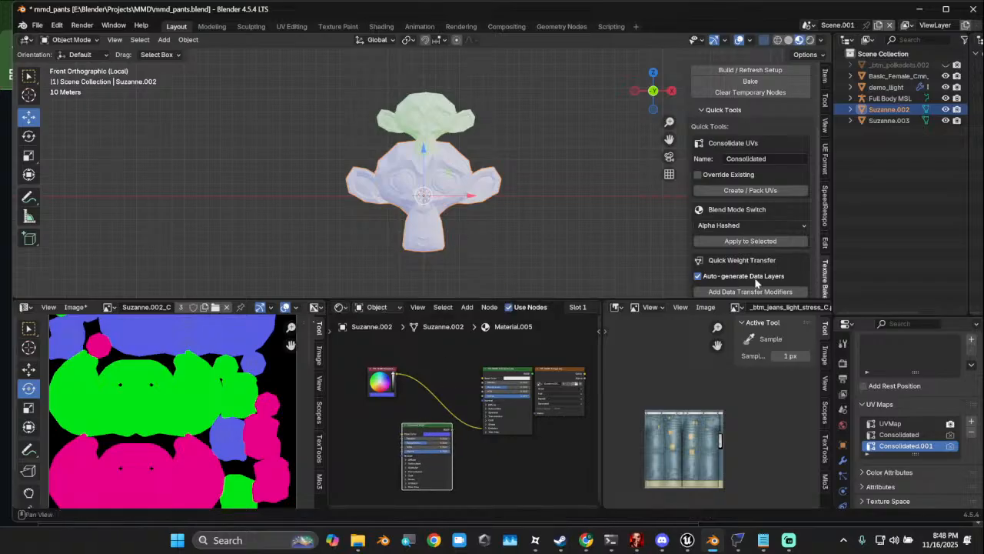
Delete both monkey heads, Suzanne.002 and Suzanne.003, and return to the full scene with the dressed character
scroll(734, 252, down, 2)
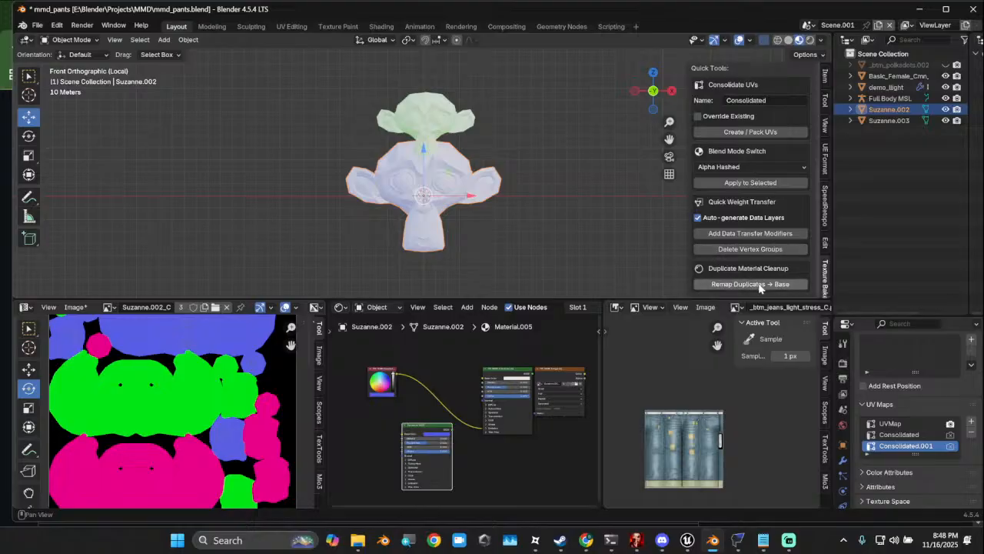
drag(344, 90, 517, 242)
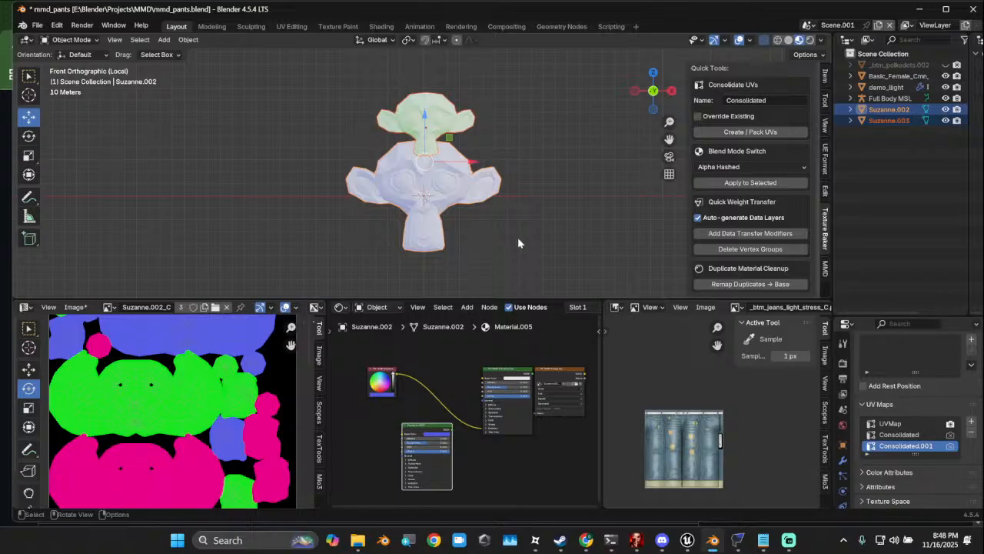
key(Delete)
scroll(479, 168, up, 3)
scroll(442, 209, up, 3)
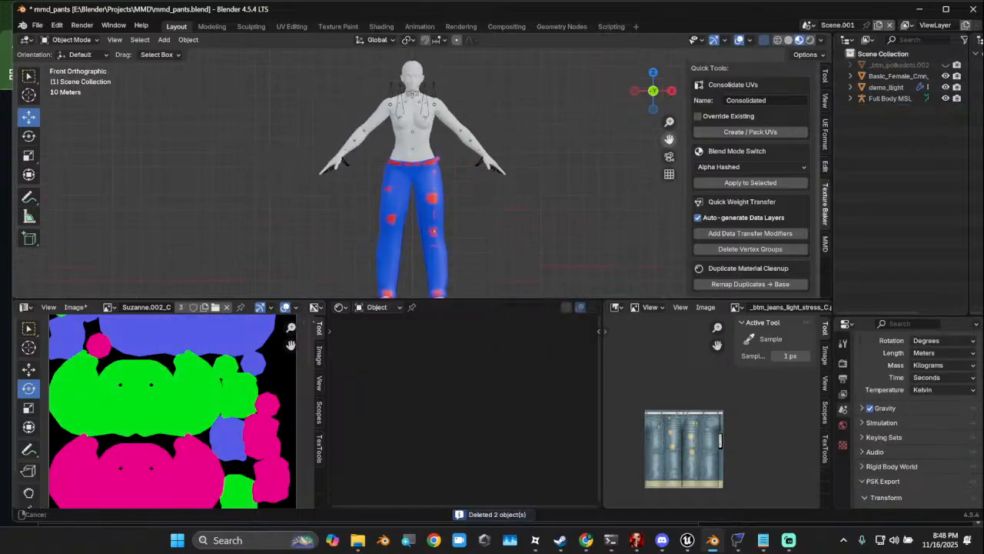
Unhide the _btm_polkadots.002 pants and select them on the character
click(442, 209)
scroll(444, 209, down, 4)
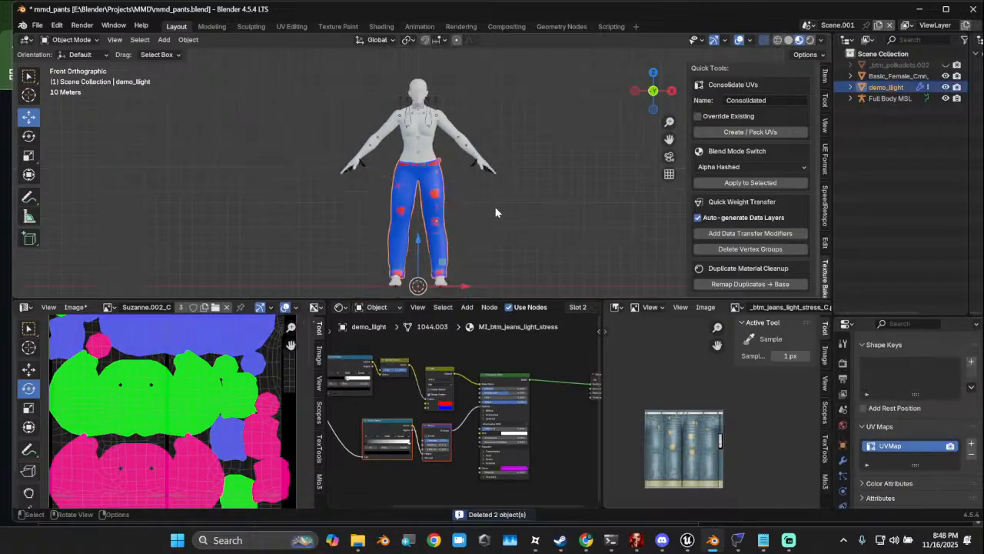
click(946, 66)
scroll(400, 209, up, 3)
click(388, 190)
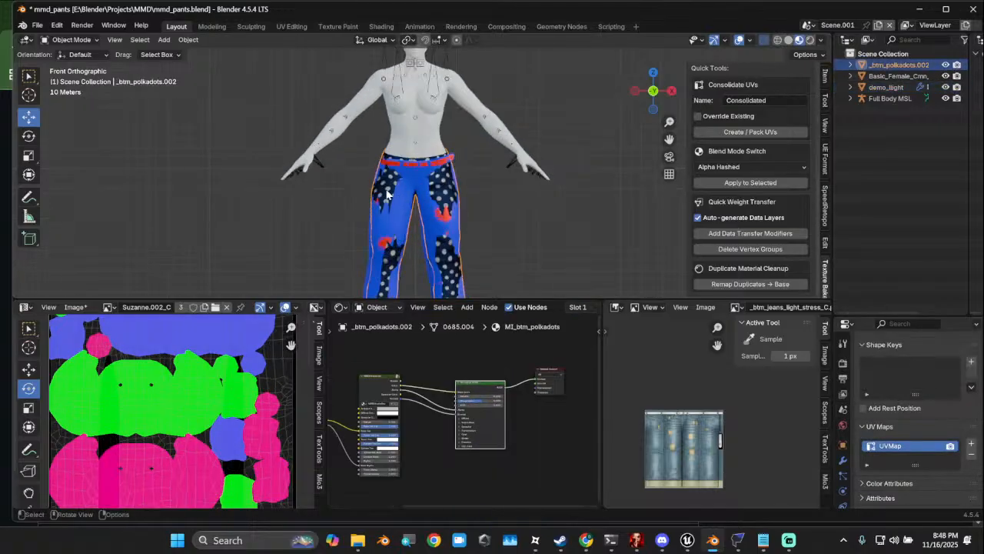
scroll(395, 207, down, 3)
scroll(454, 215, up, 2)
scroll(459, 256, down, 2)
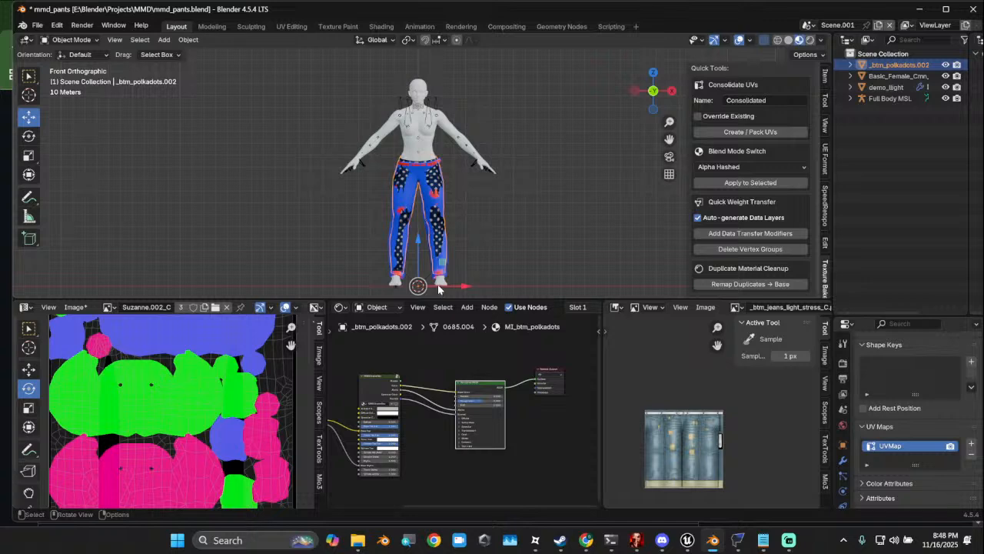
key(shift+d)
click(529, 281)
key(ctrl+z)
Connect the jeans image texture's colour directly to the shader's Base Color in the MI_btm_jeans_light_stress material of demo_llight
click(437, 213)
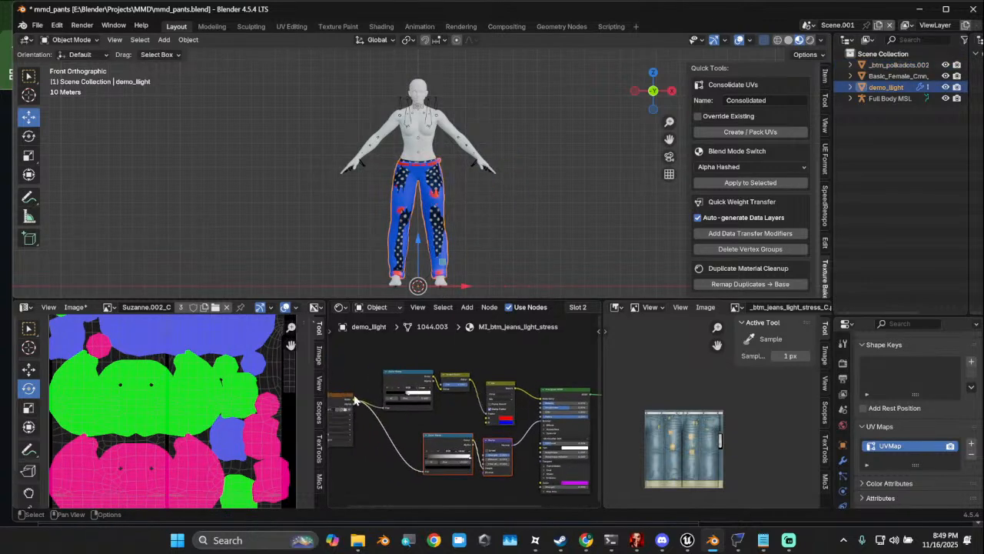
drag(355, 402, 542, 400)
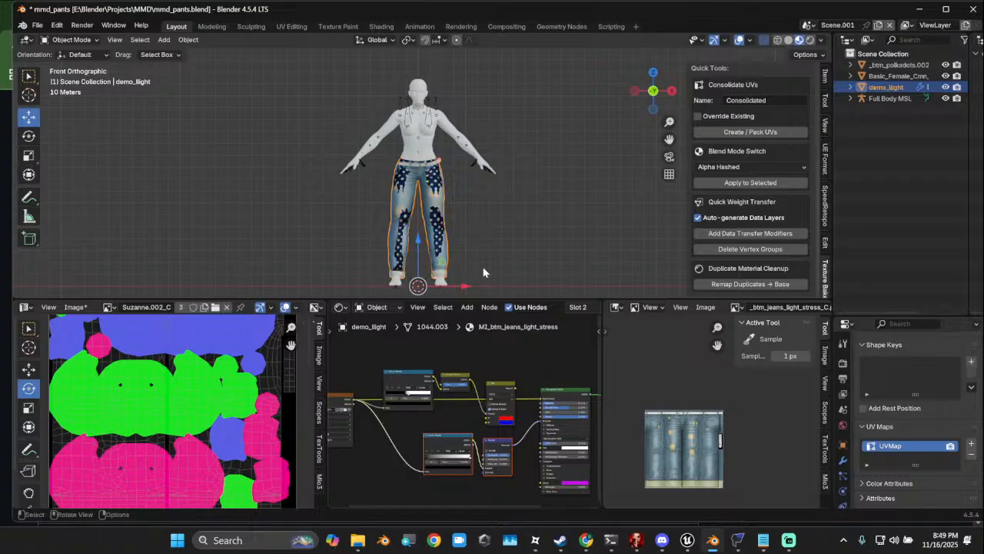
scroll(482, 246, up, 2)
scroll(482, 244, down, 2)
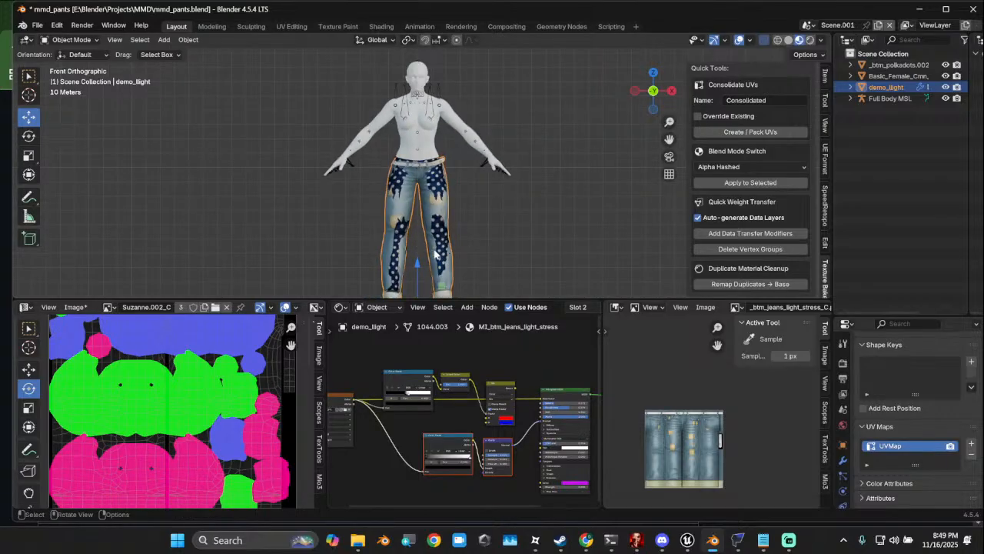
Examine the body mesh, the jeans and the polka-dot pants by selecting them in turn on the character
click(439, 148)
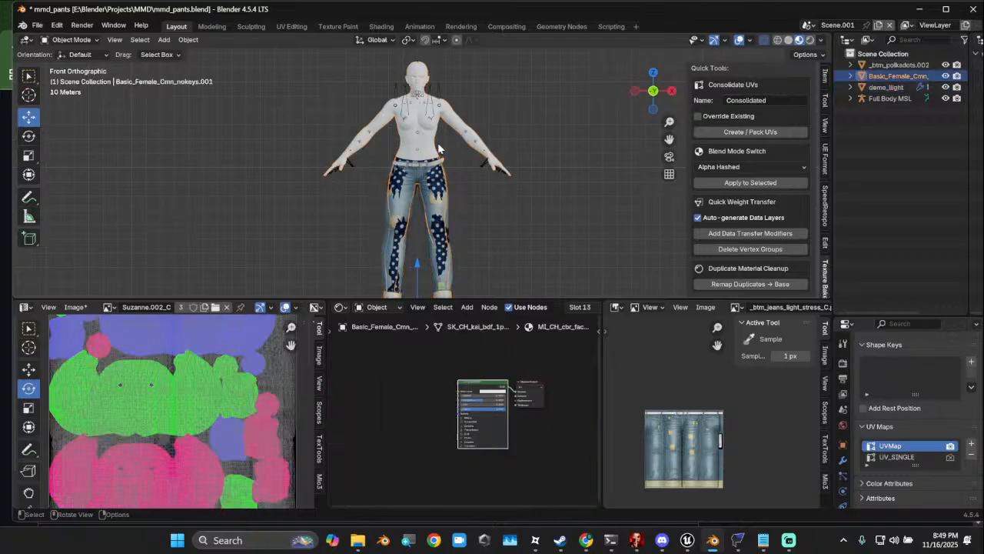
scroll(432, 164, up, 2)
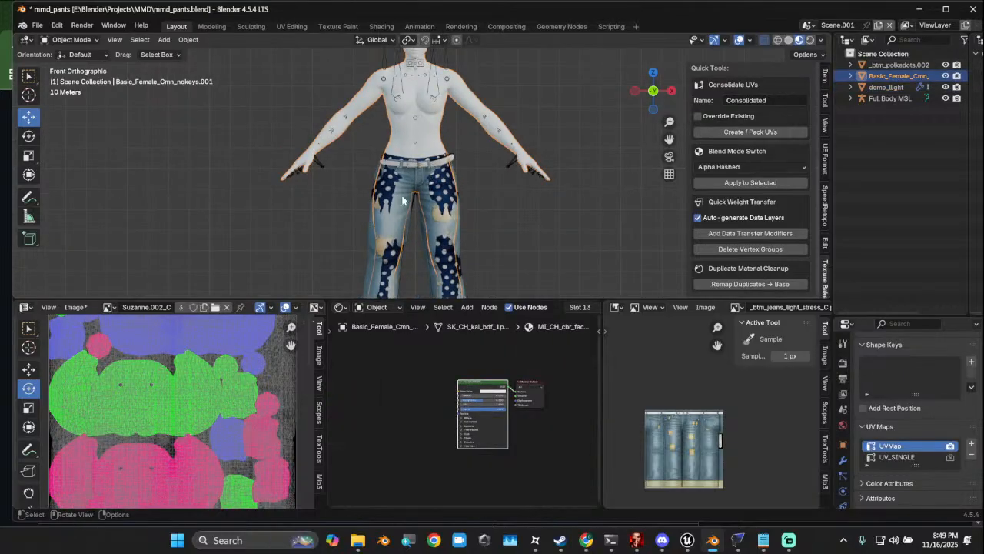
click(376, 239)
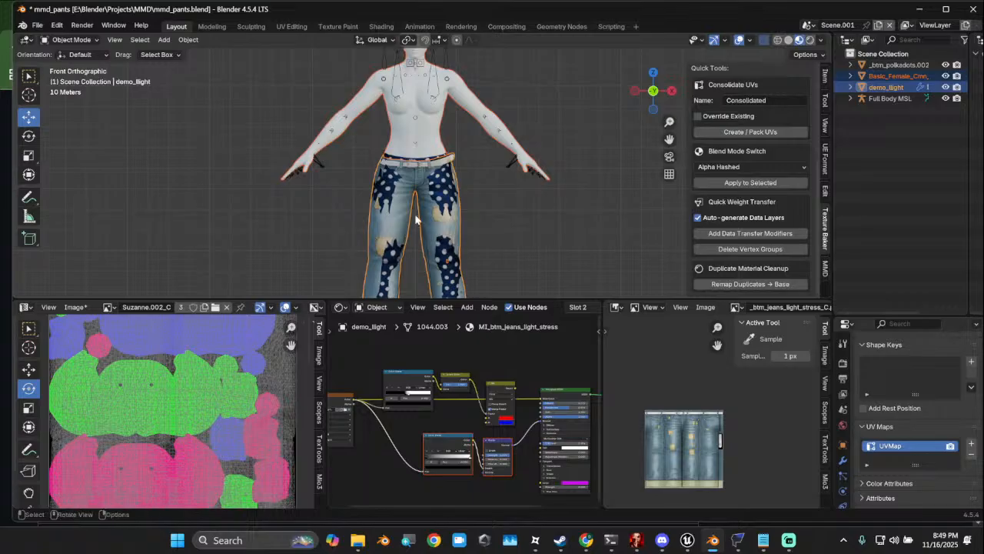
click(422, 125)
click(419, 172)
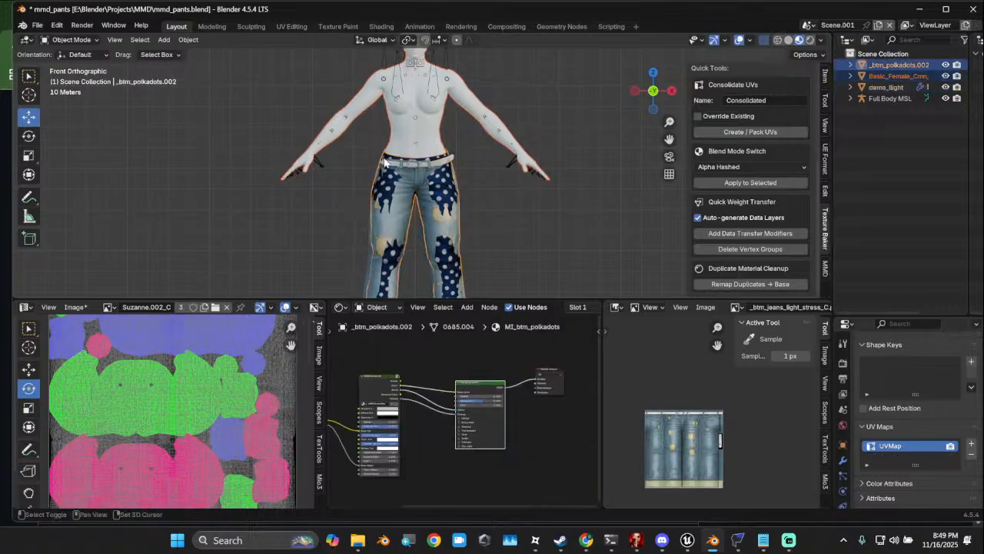
click(520, 223)
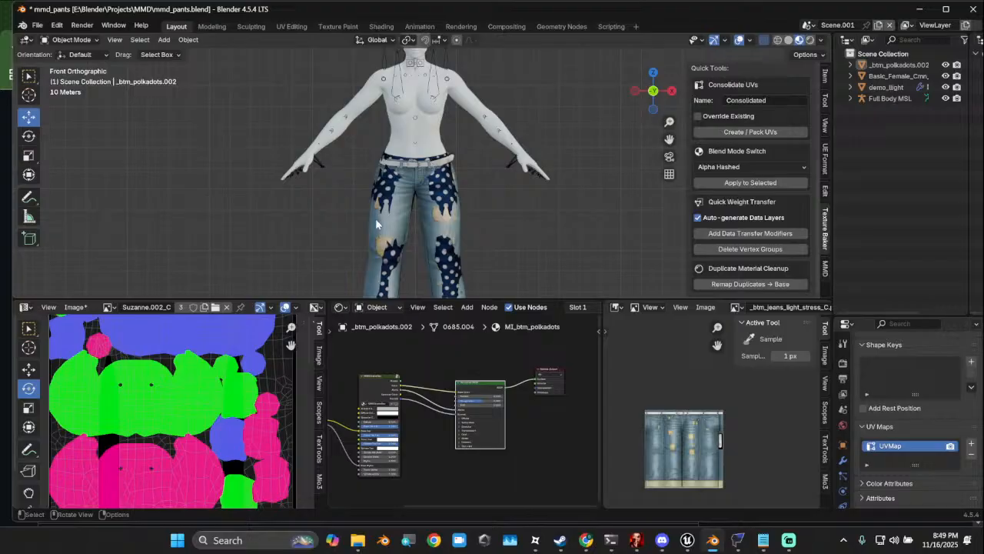
click(418, 143)
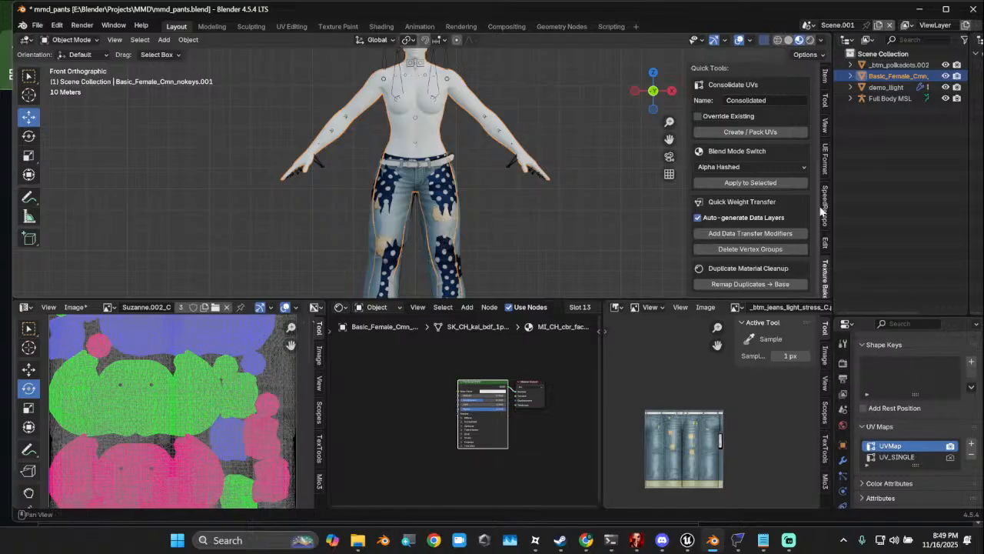
Delete all vertex groups from _btm_polkadots.002 and demo_llight, and check the vertex group lists of both pants and the body
click(452, 228)
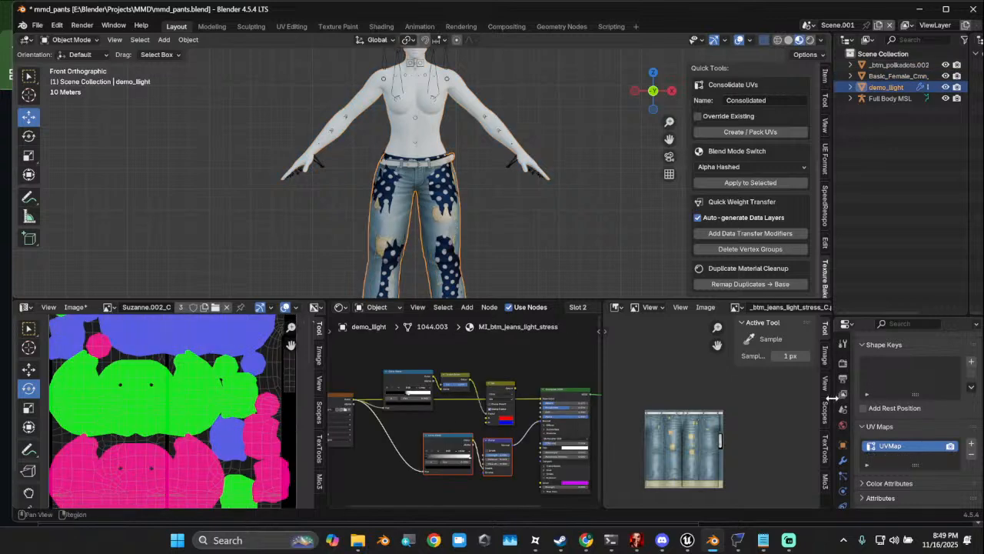
scroll(862, 393, down, 3)
scroll(843, 431, down, 4)
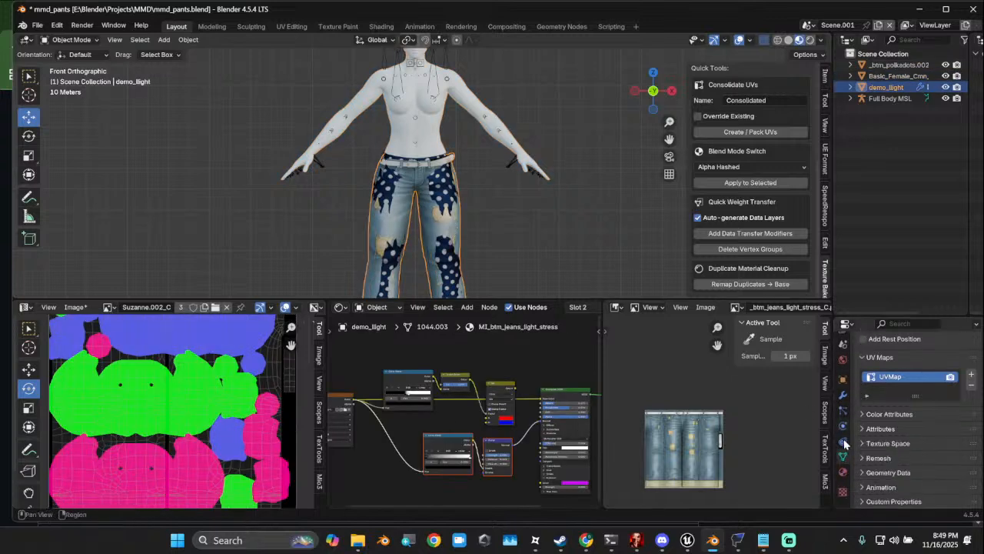
scroll(913, 419, up, 6)
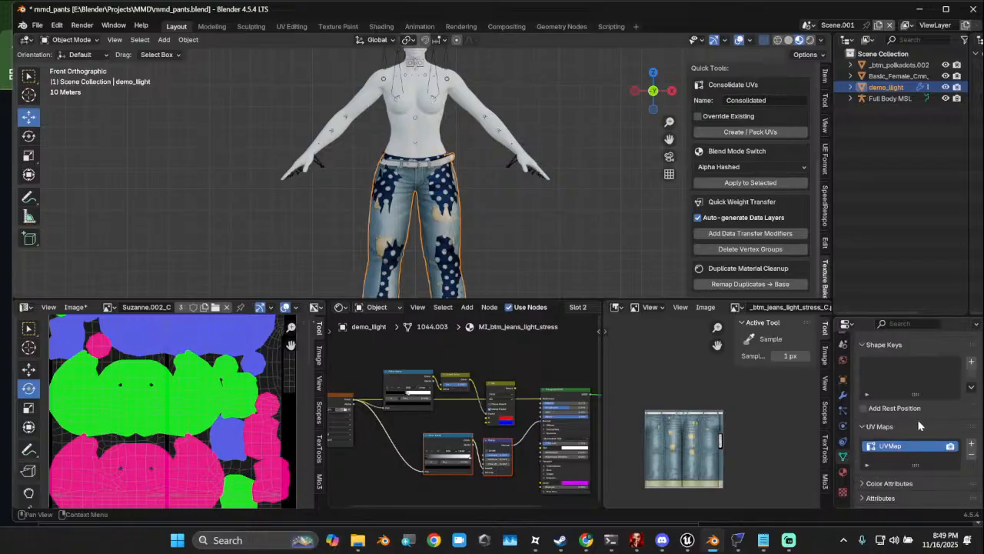
click(452, 196)
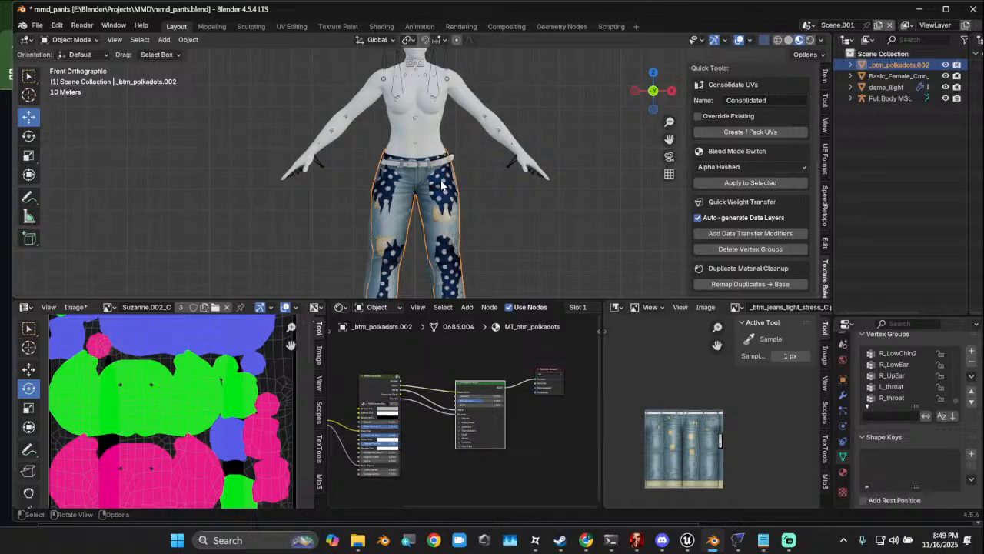
click(888, 88)
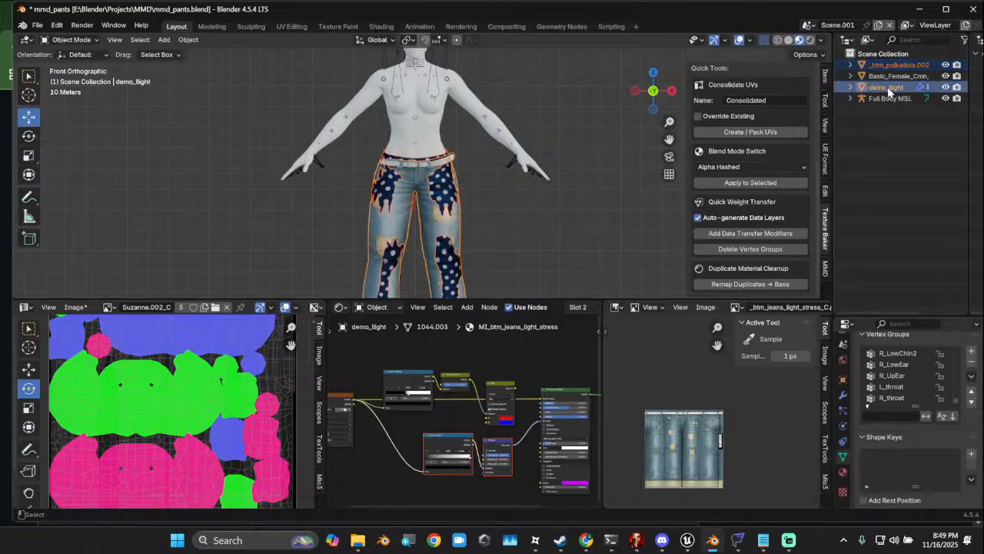
click(750, 249)
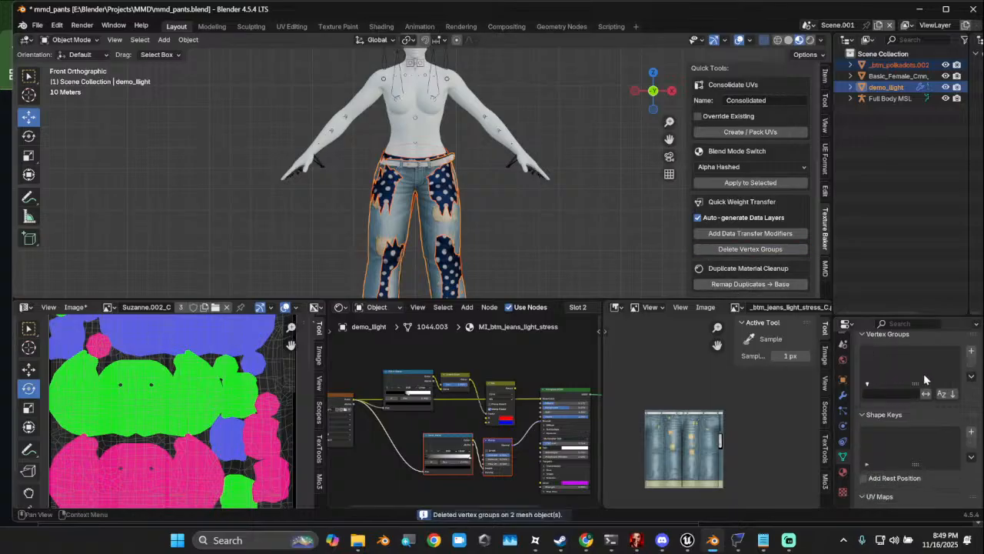
click(894, 65)
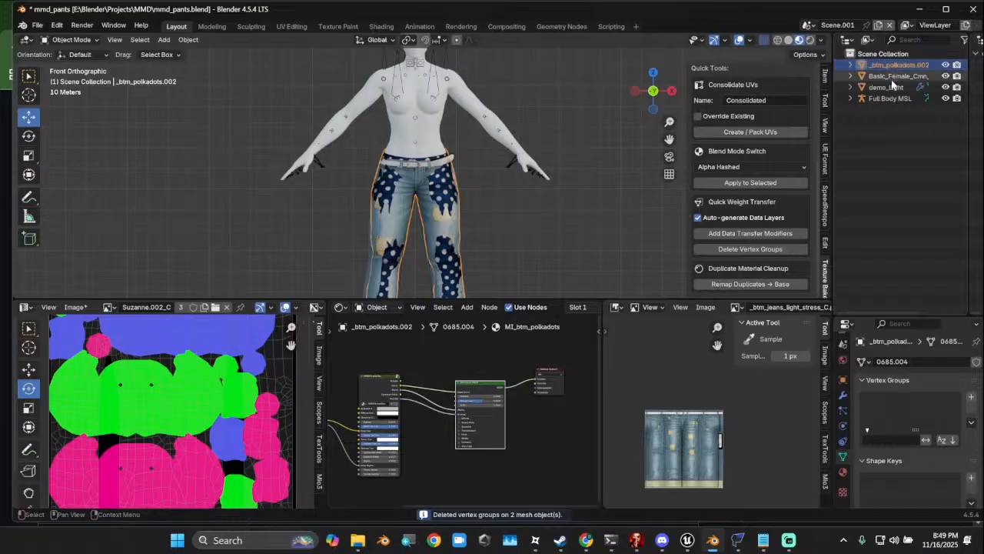
click(888, 88)
click(429, 136)
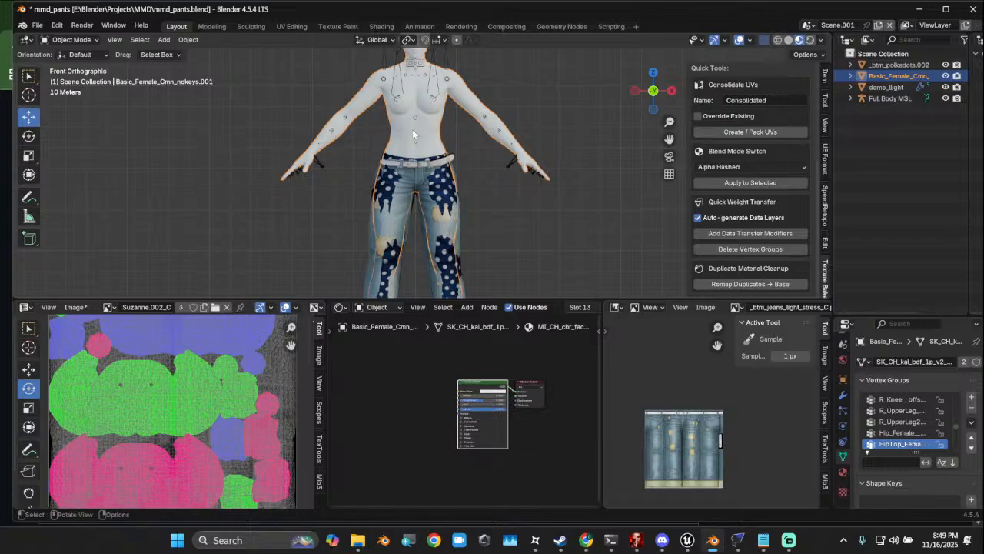
Add data transfer modifiers to both pants with Basic_Female_Cmn_nokeys.001 as the active source and Auto-generate Data Layers turned off
click(884, 90)
ctrl+click(891, 78)
ctrl+click(892, 66)
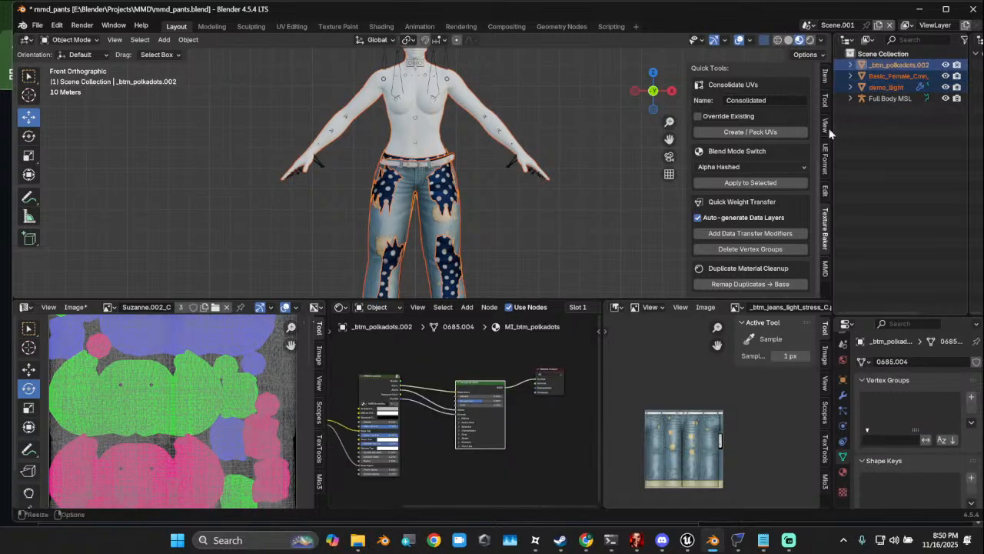
shift+click(431, 133)
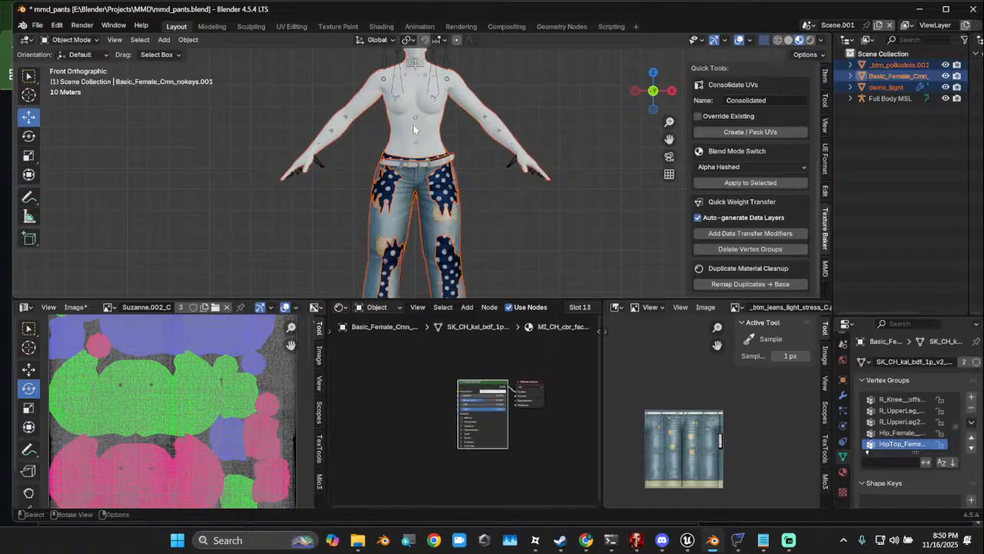
scroll(413, 125, up, 2)
shift+middle_drag(445, 83, 435, 154)
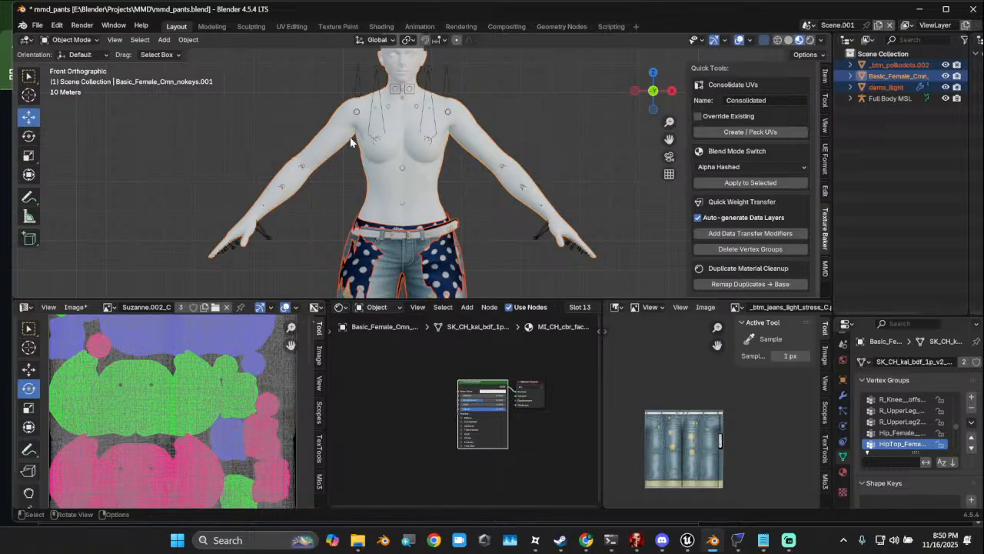
ctrl+click(893, 80)
ctrl+click(891, 79)
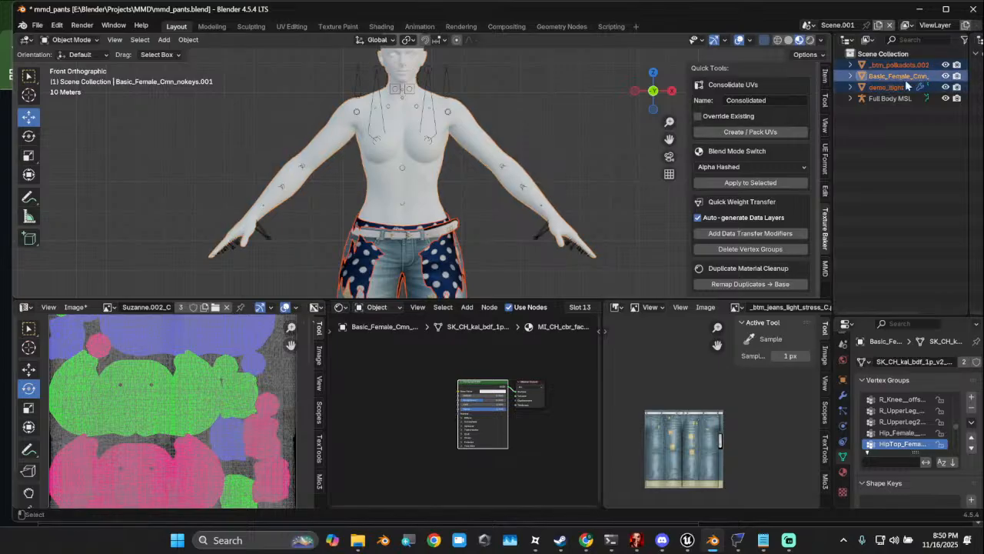
ctrl+click(896, 88)
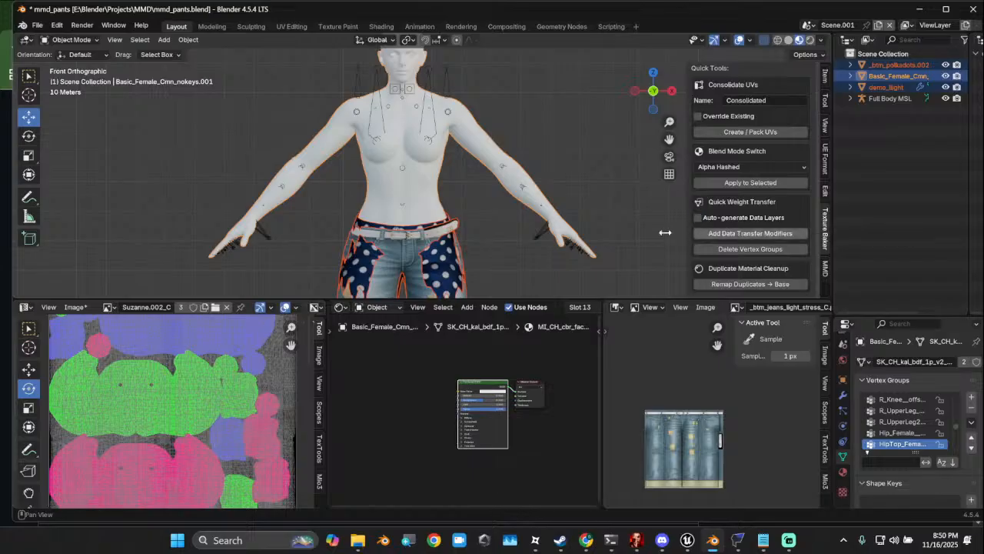
click(746, 236)
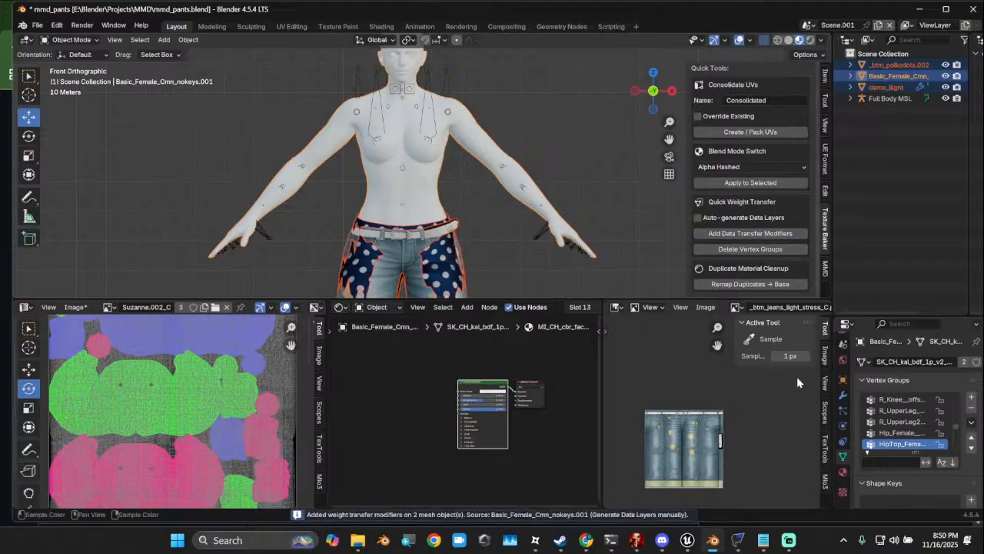
Inspect the modifier stack of demo_llight, including its TB_WeightTransfer data transfer modifier, with the properties area widened
drag(836, 355, 683, 346)
click(695, 394)
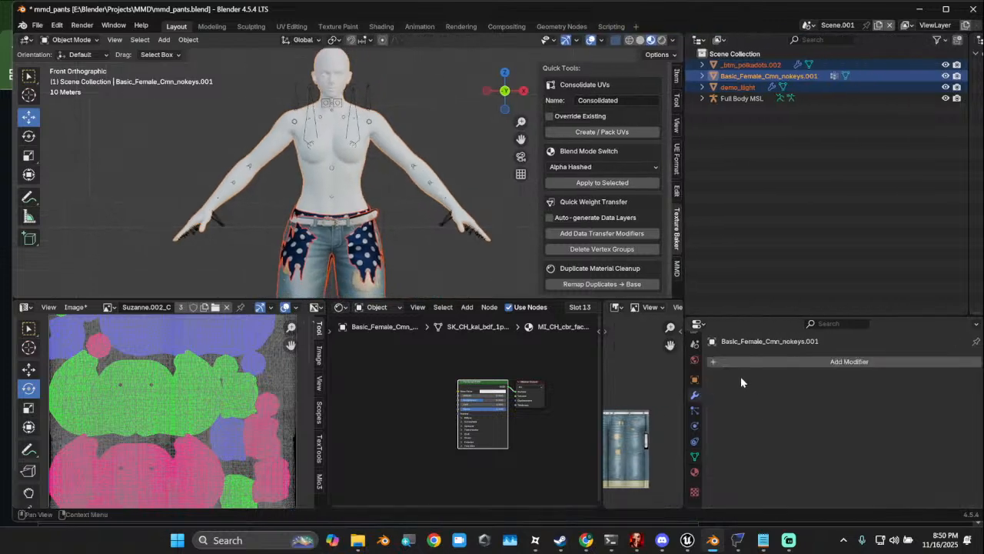
click(741, 86)
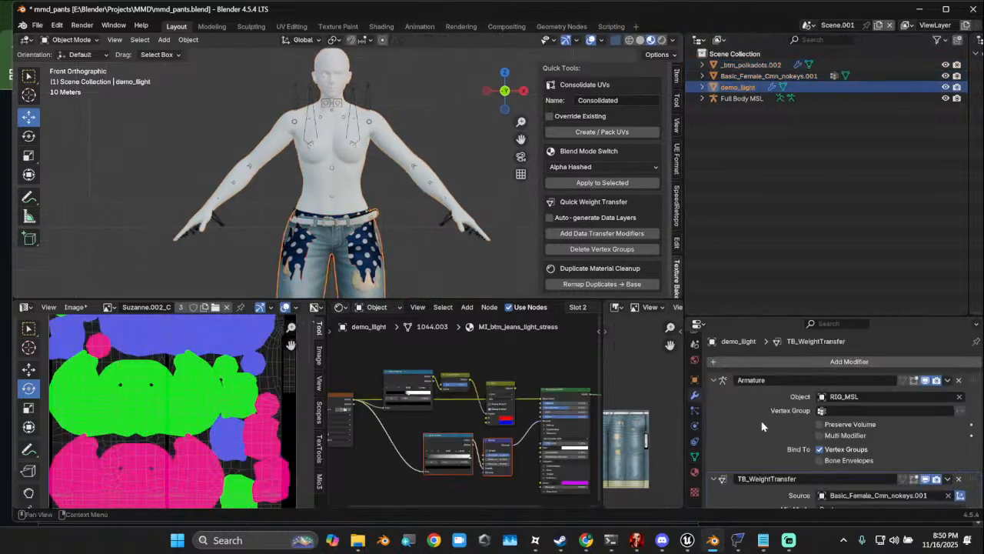
scroll(800, 435, down, 3)
scroll(776, 427, down, 2)
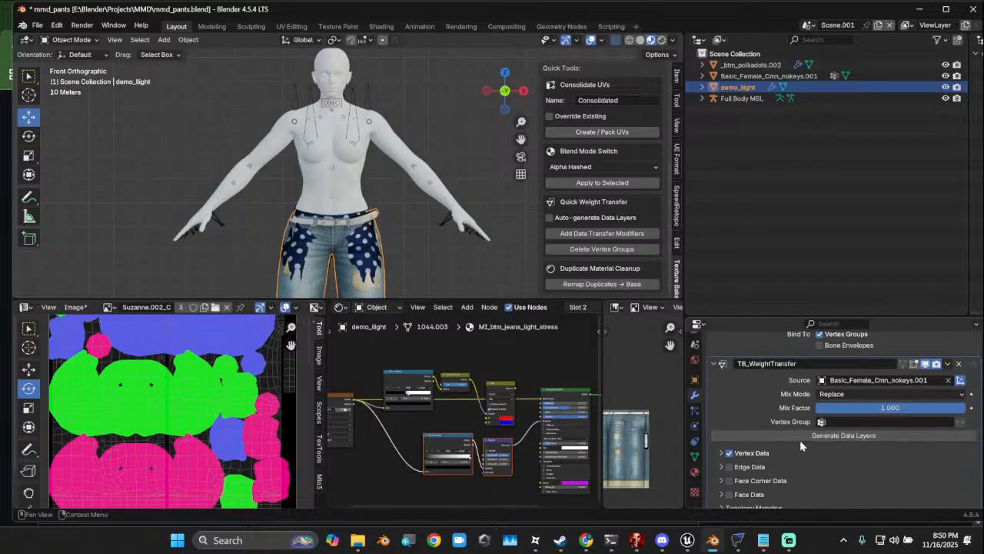
scroll(149, 56, down, 2)
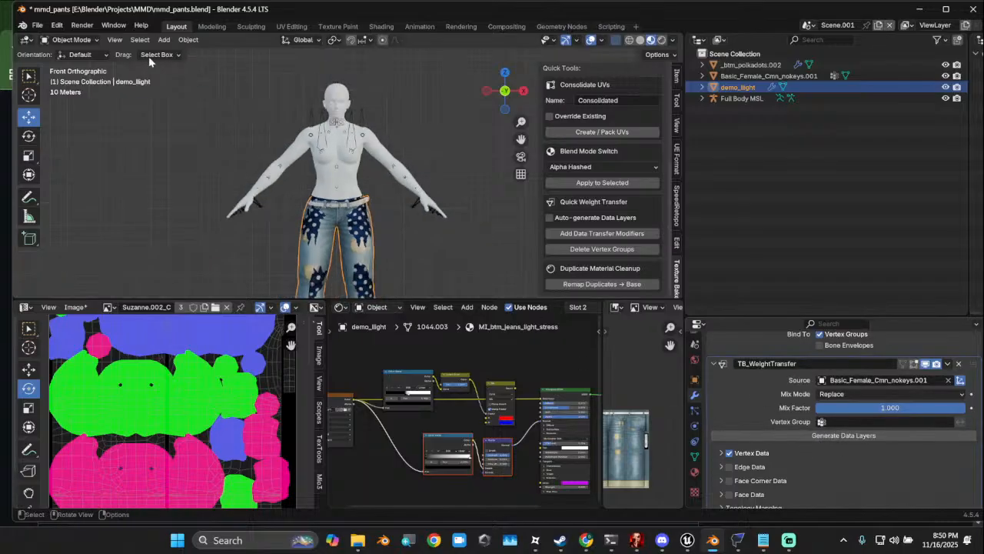
Put demo_llight in Weight Paint mode and check its vertex group list
click(70, 39)
click(68, 105)
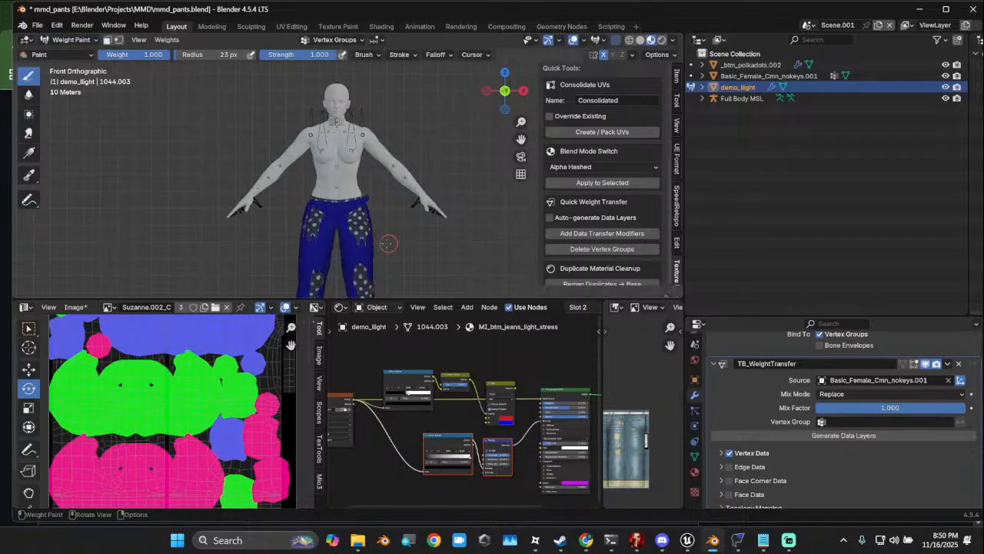
click(694, 456)
scroll(761, 382, up, 5)
scroll(767, 396, down, 6)
scroll(741, 401, up, 4)
scroll(731, 388, down, 3)
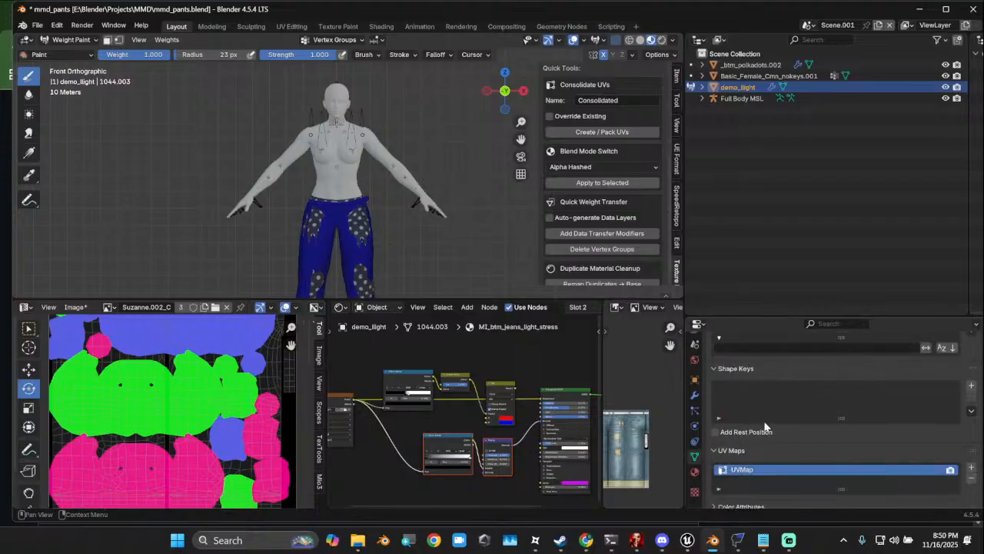
Generate the data layers of the TB_WeightTransfer modifier on demo_llight and go through its vertex group list
click(694, 394)
click(831, 431)
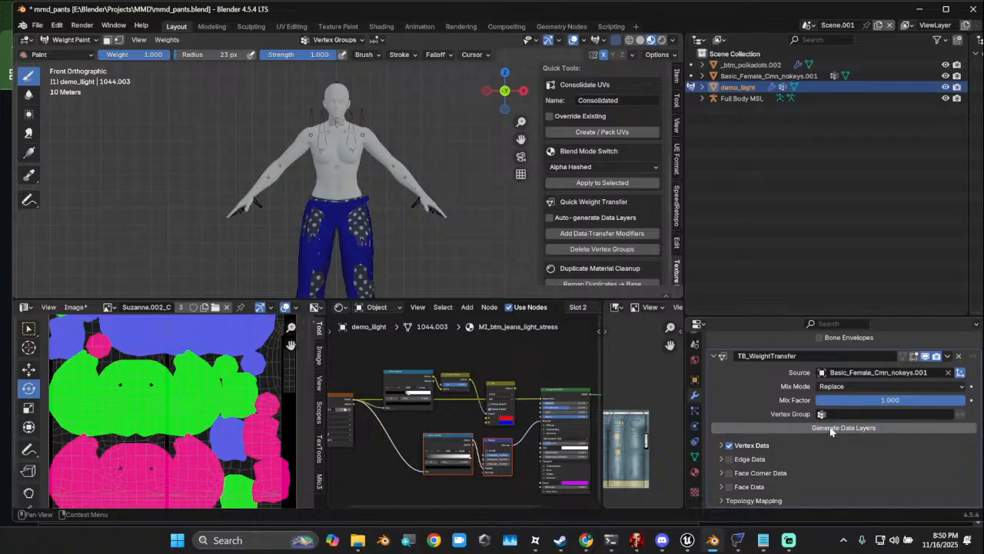
scroll(767, 415, up, 5)
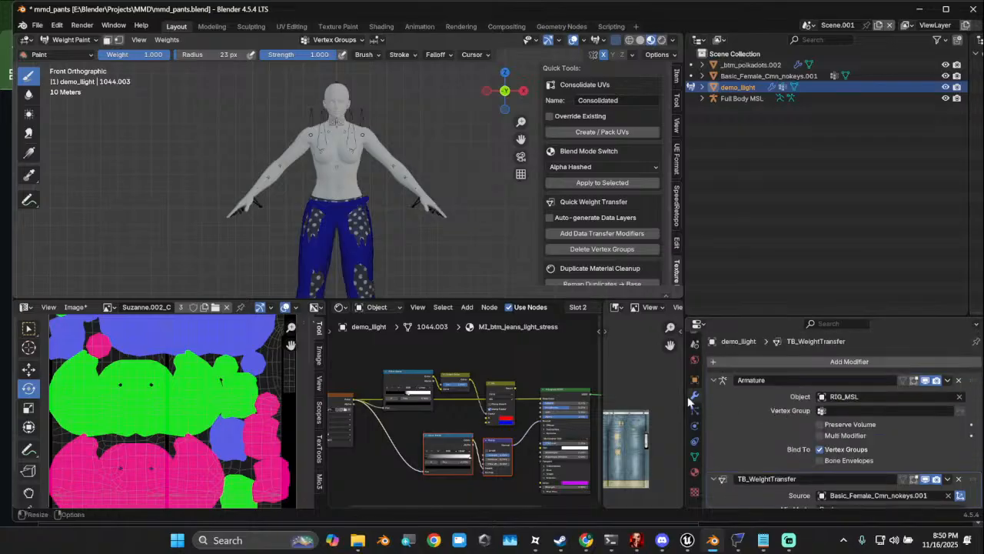
click(694, 456)
scroll(792, 422, up, 5)
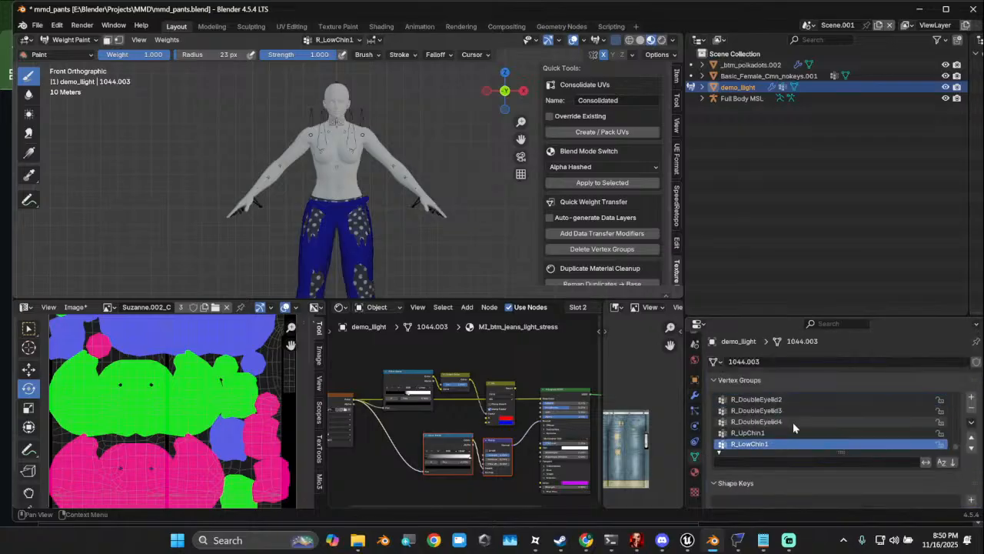
scroll(815, 423, up, 5)
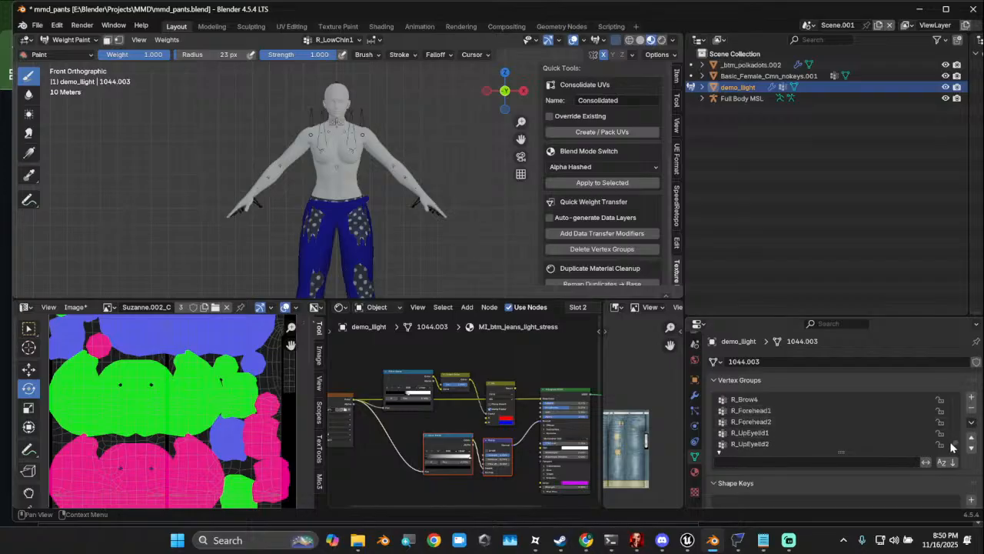
scroll(951, 429, up, 10)
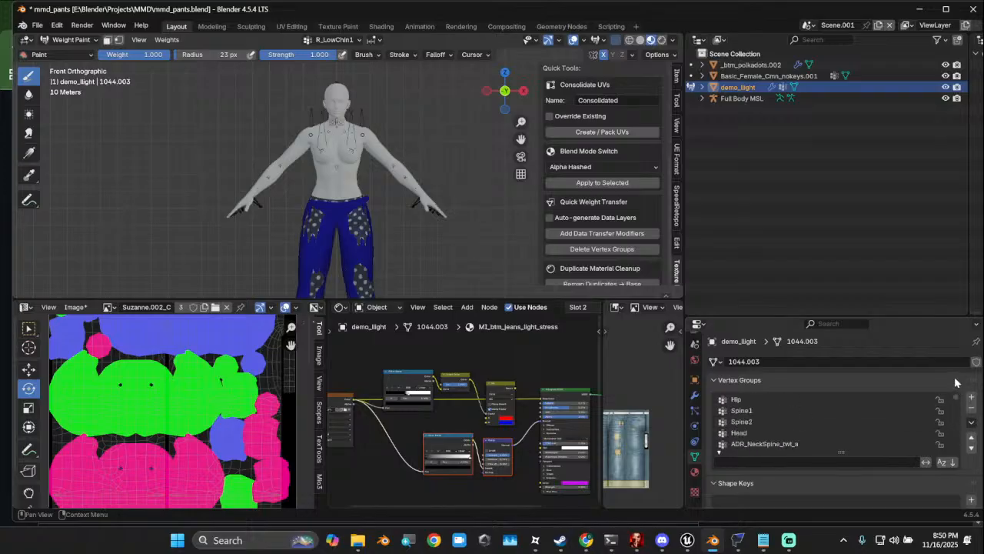
Display the Hip vertex group's weights on the jeans and inspect them around the waist
click(769, 398)
scroll(346, 192, up, 4)
middle_drag(362, 192, 380, 204)
scroll(352, 184, down, 4)
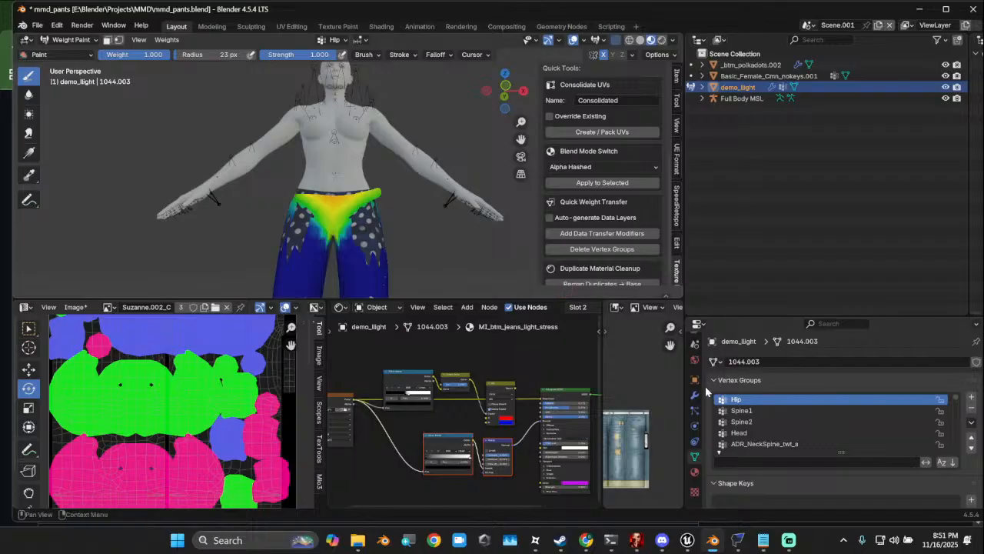
scroll(351, 204, up, 1)
middle_drag(351, 204, 361, 223)
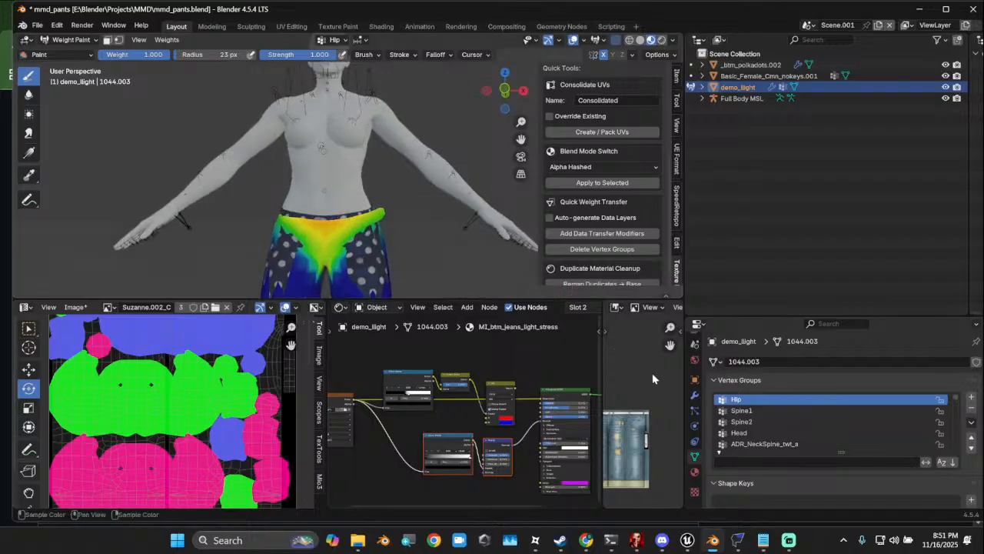
Examine the TB_WeightTransfer modifier's Mix Mode, Vertex Data and Vertex Groups layer settings on demo_llight
click(695, 395)
scroll(830, 435, down, 4)
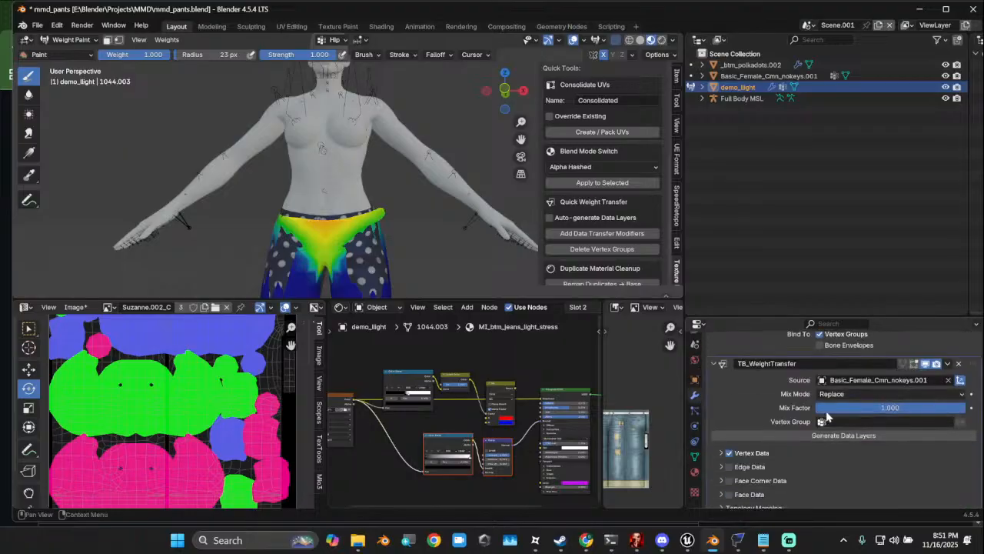
click(856, 394)
click(722, 452)
scroll(828, 442, down, 2)
click(734, 431)
scroll(854, 411, down, 1)
click(859, 426)
click(858, 428)
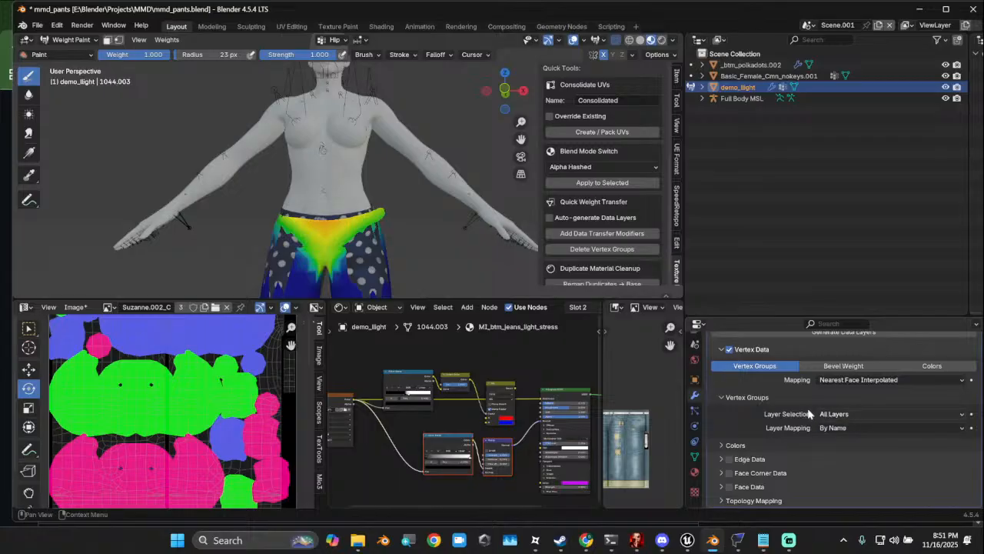
Review the Vertex Data mapping choices of the TB_WeightTransfer modifier, keeping Nearest Face Interpolated
scroll(851, 406, up, 3)
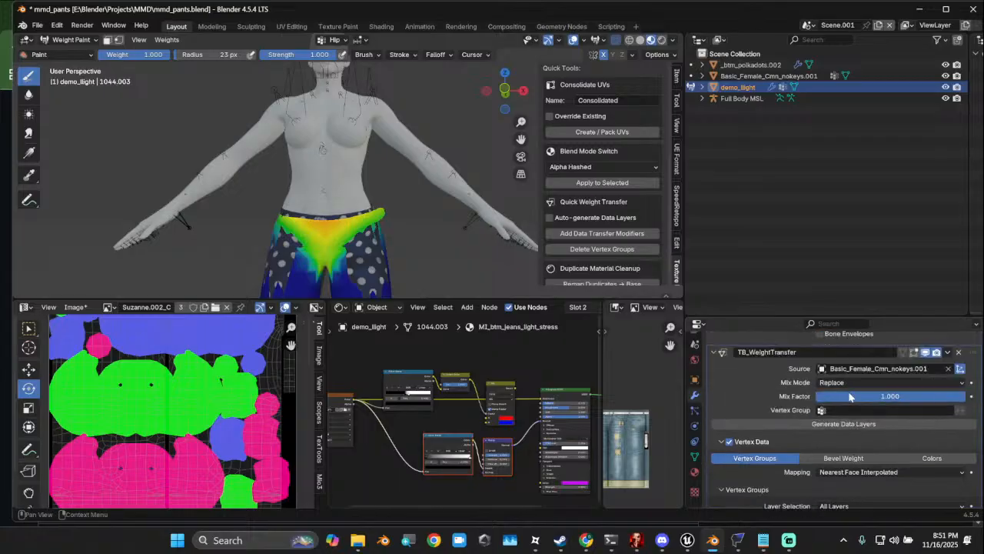
scroll(864, 424, down, 2)
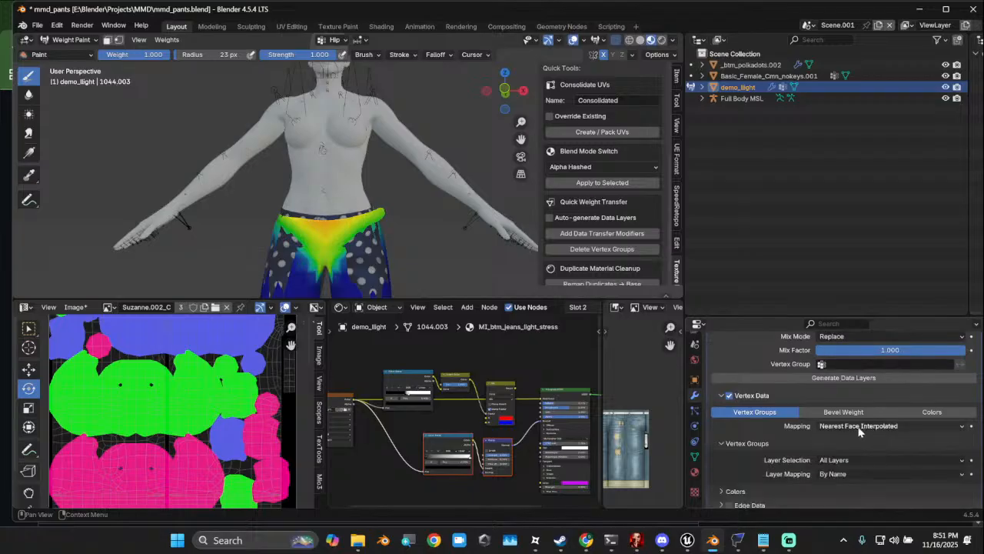
click(873, 427)
scroll(841, 400, up, 2)
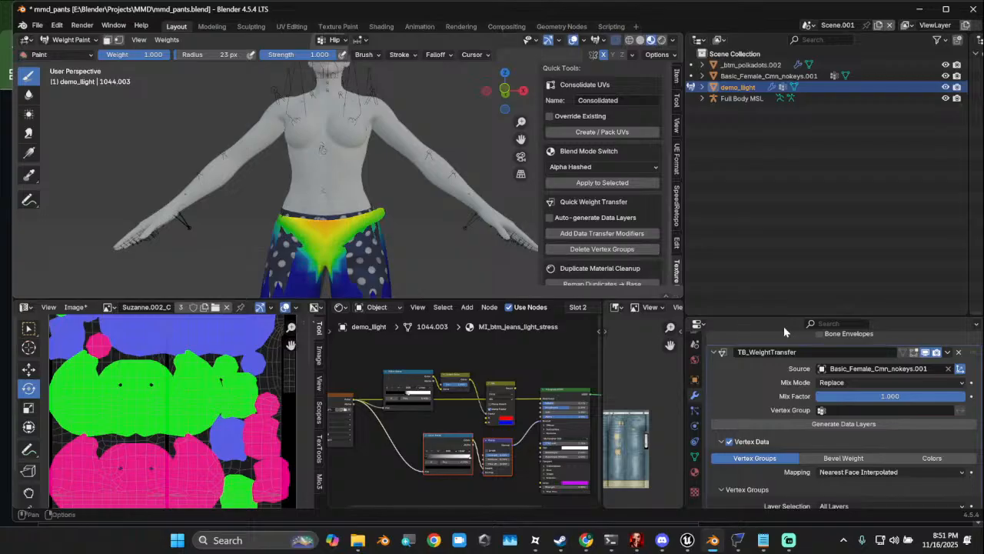
scroll(932, 382, up, 3)
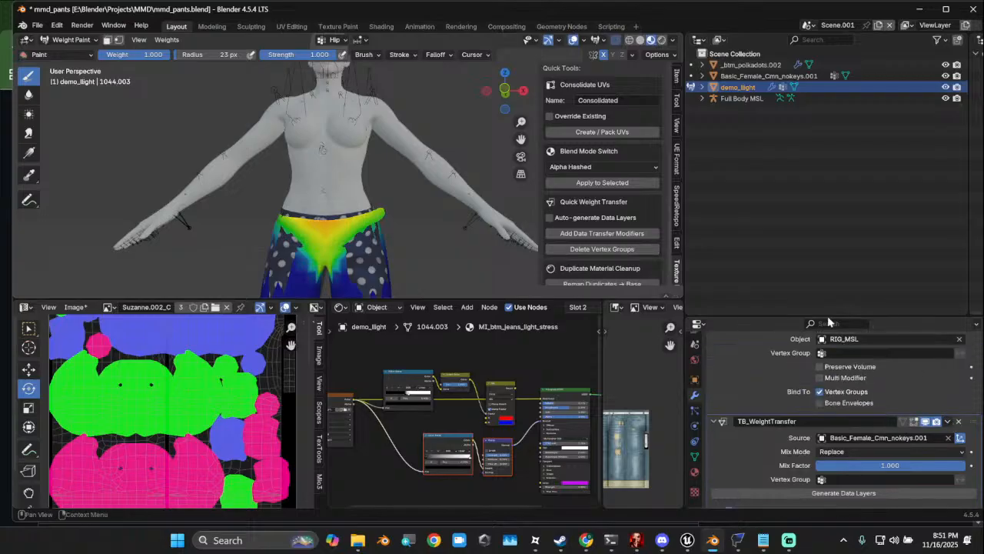
Back in Object Mode, turn on Auto-generate Data Layers and remove the TB_WeightTransfer modifiers from demo_llight and _btm_polkadots.002
click(70, 40)
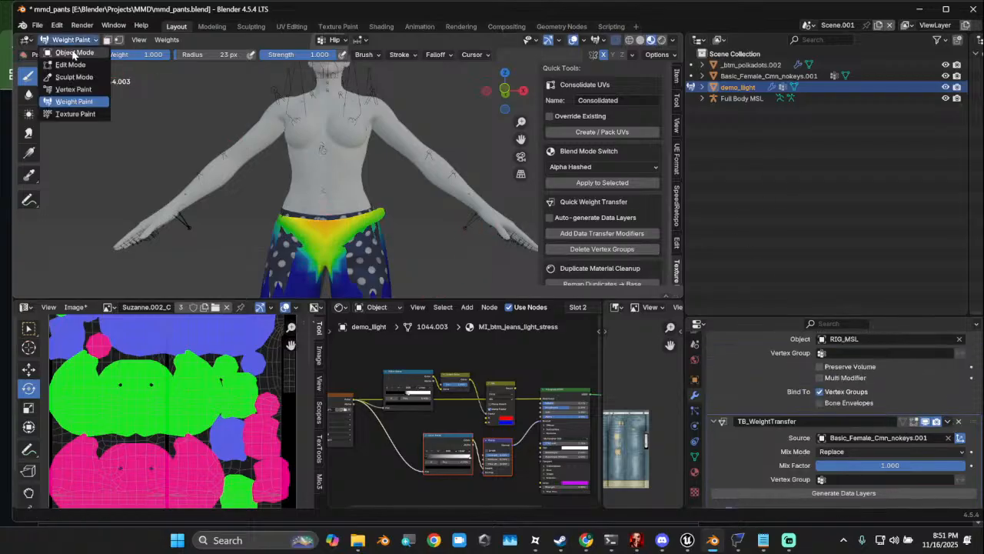
click(69, 53)
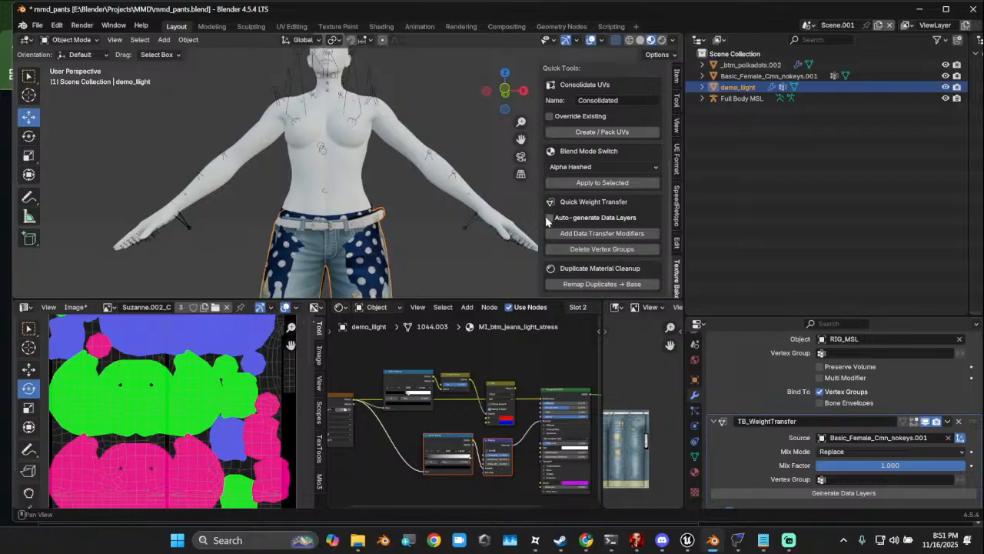
click(958, 422)
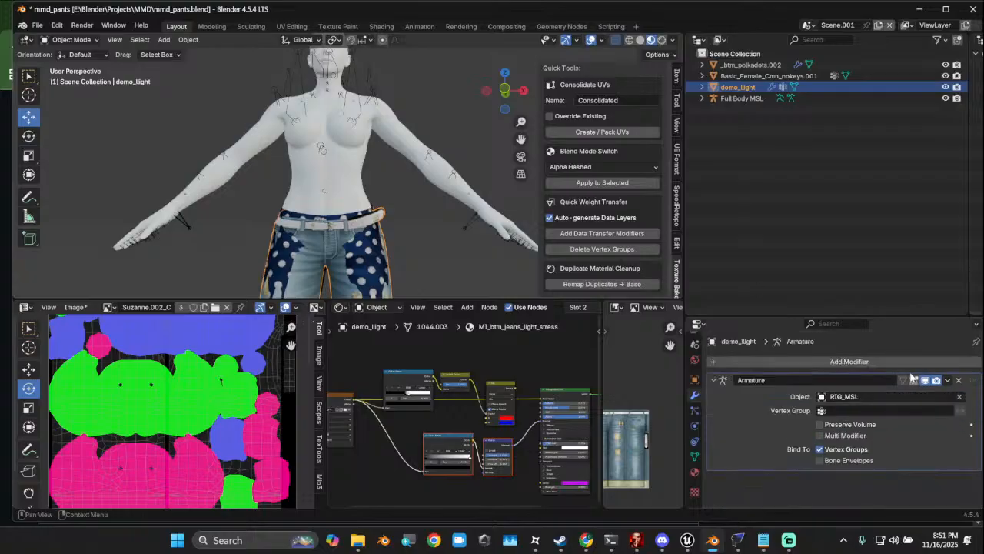
click(832, 66)
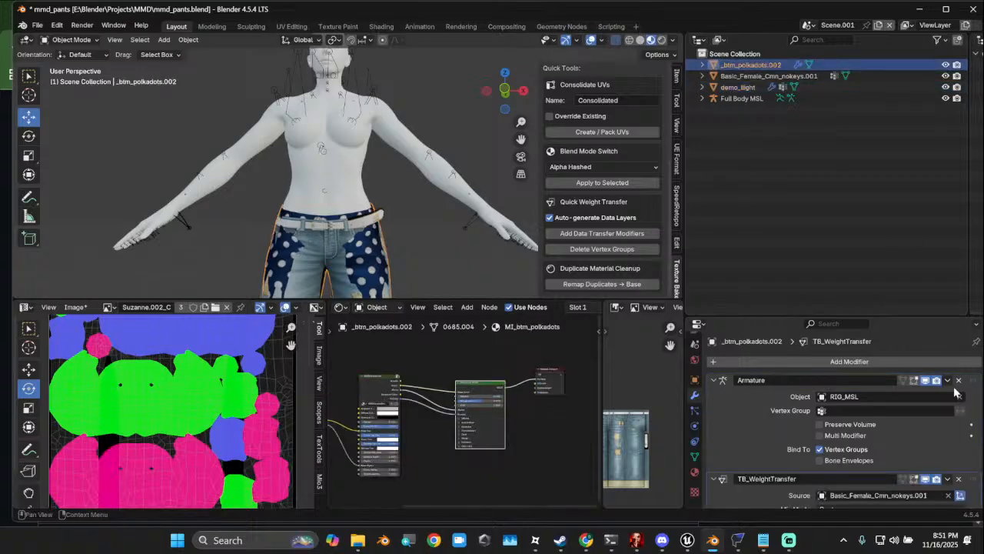
click(959, 479)
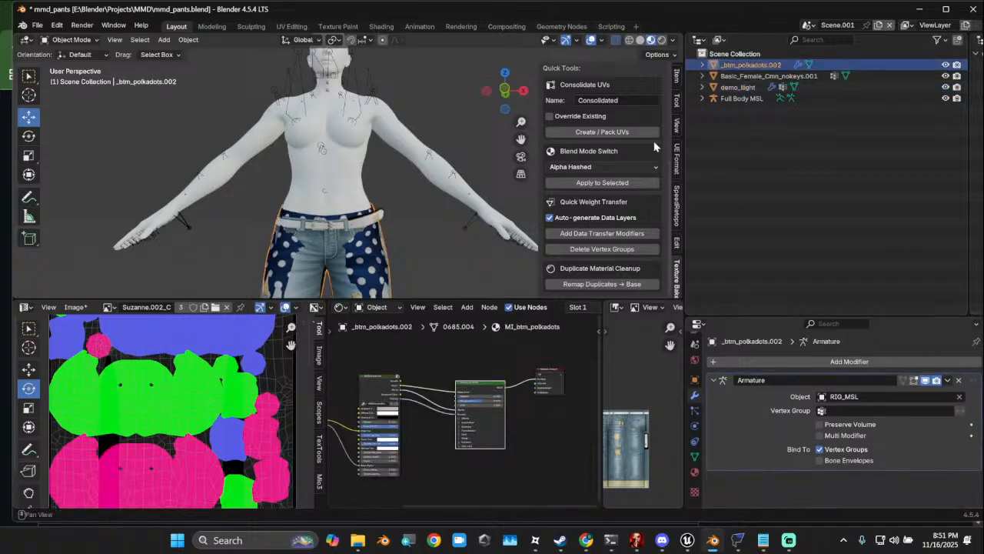
Delete the vertex groups of both selected pants and check the vertex group list of demo_llight
ctrl+click(742, 87)
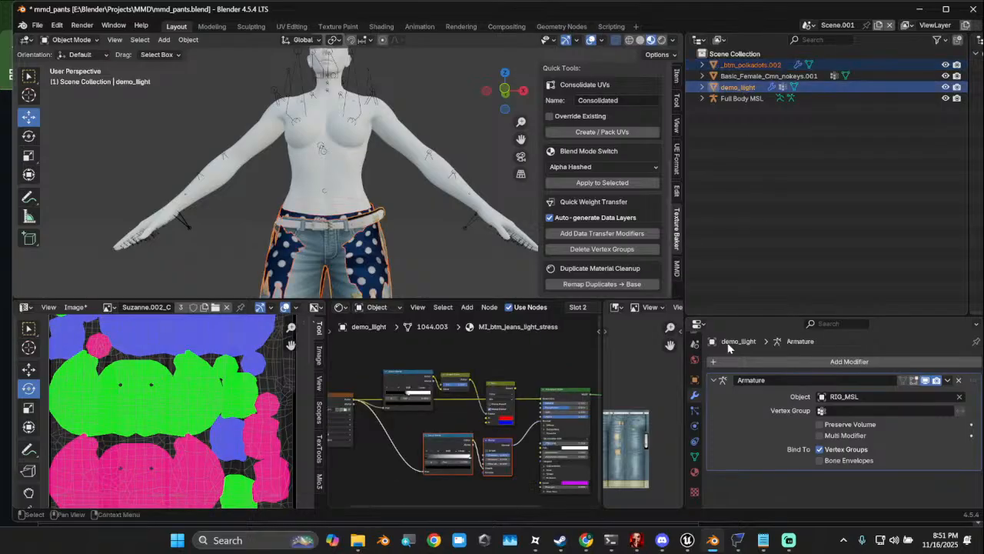
click(611, 249)
click(694, 455)
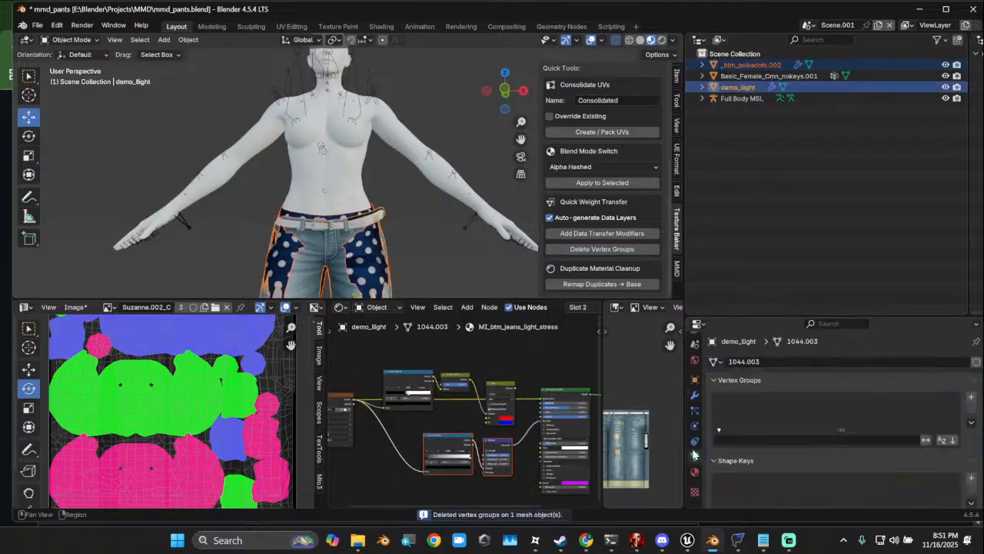
Add data transfer modifiers with auto-generated layers to both pants from the active Basic_Female_Cmn_nokeys.001, and check the polka-dot pants' vertex groups
ctrl+click(766, 79)
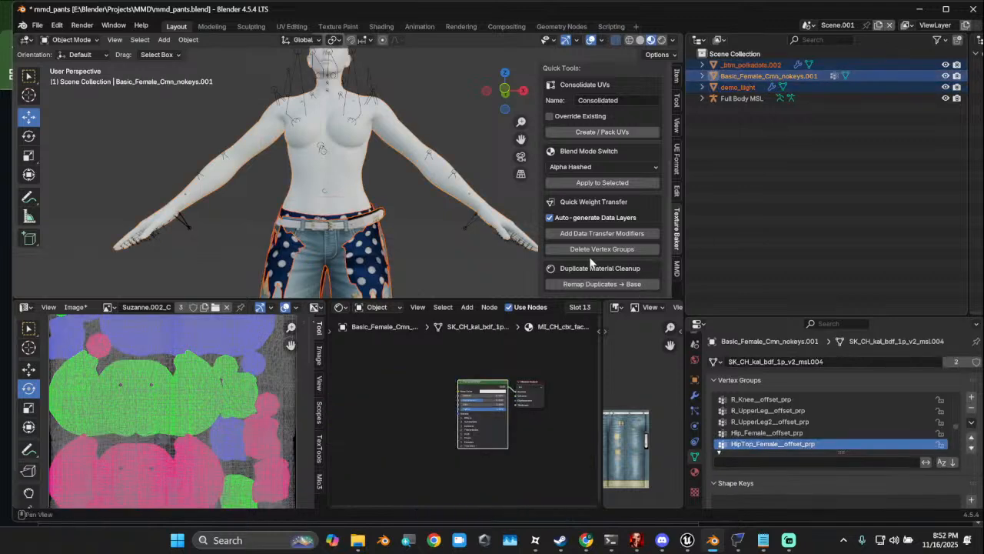
click(607, 234)
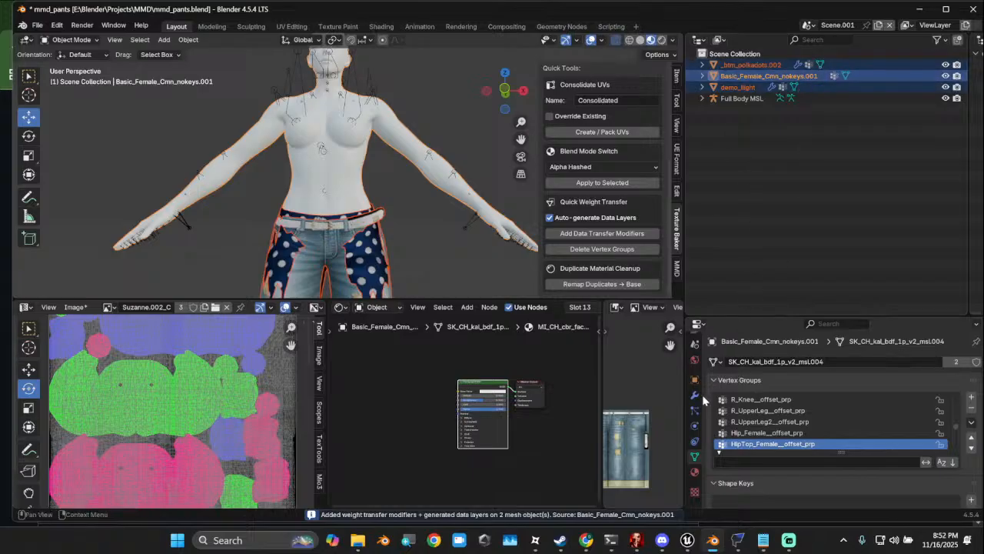
click(744, 65)
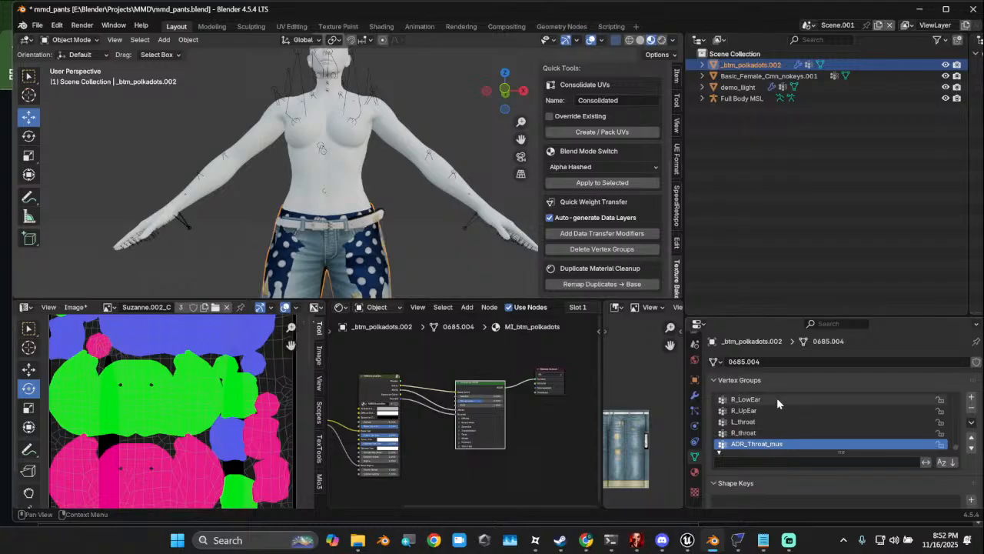
scroll(816, 400, up, 10)
scroll(388, 196, down, 4)
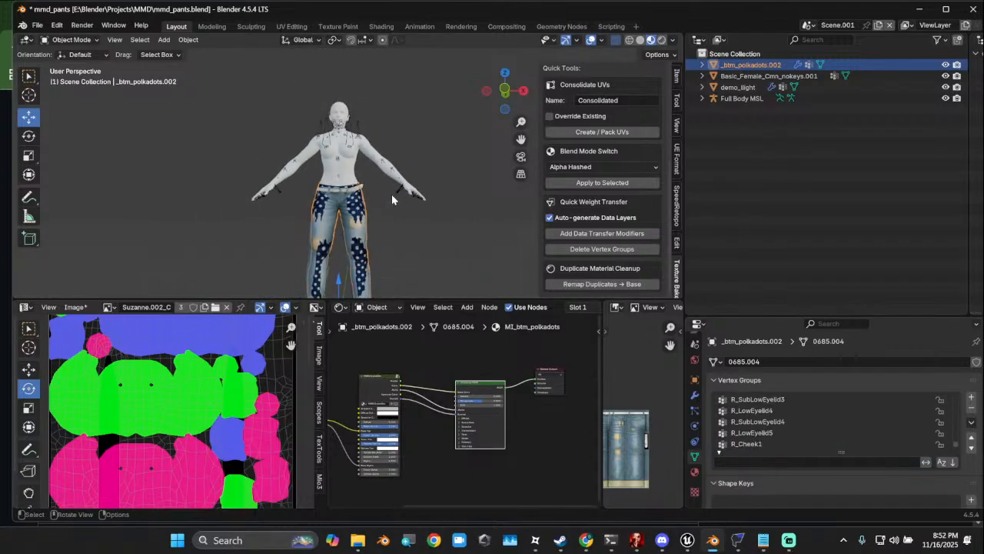
From the front view, select the jeans and add the body mesh to the selection as the active object
click(504, 90)
scroll(372, 215, up, 2)
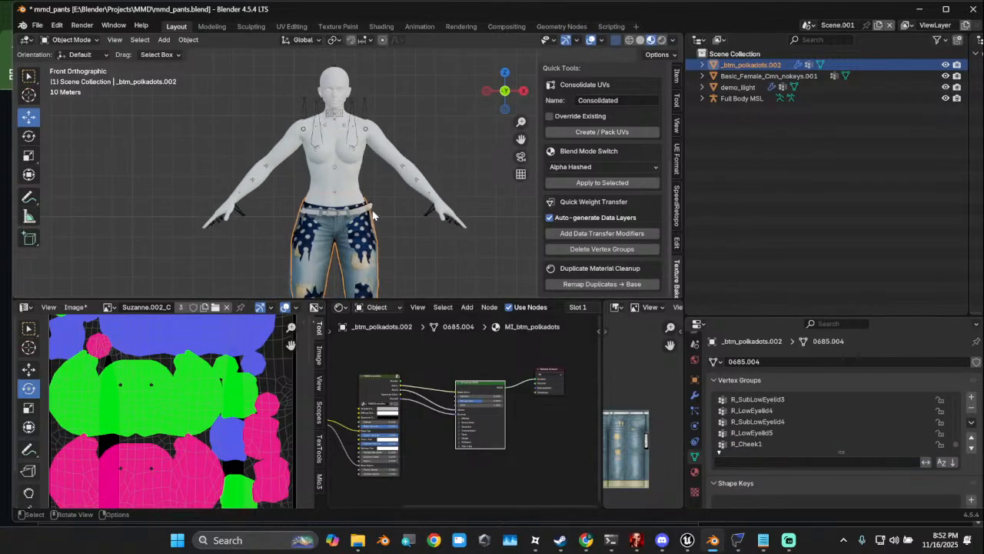
scroll(365, 216, down, 1)
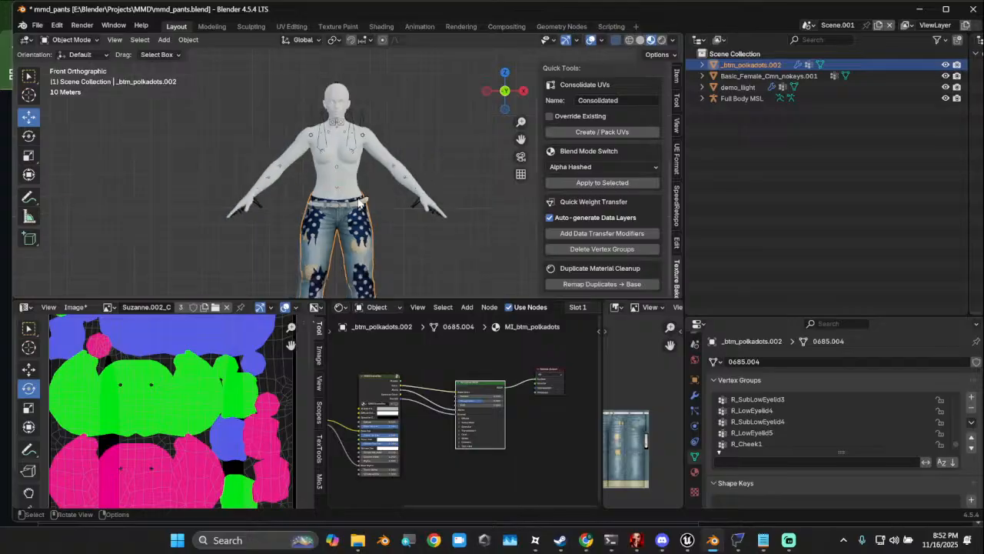
click(358, 206)
scroll(350, 208, up, 2)
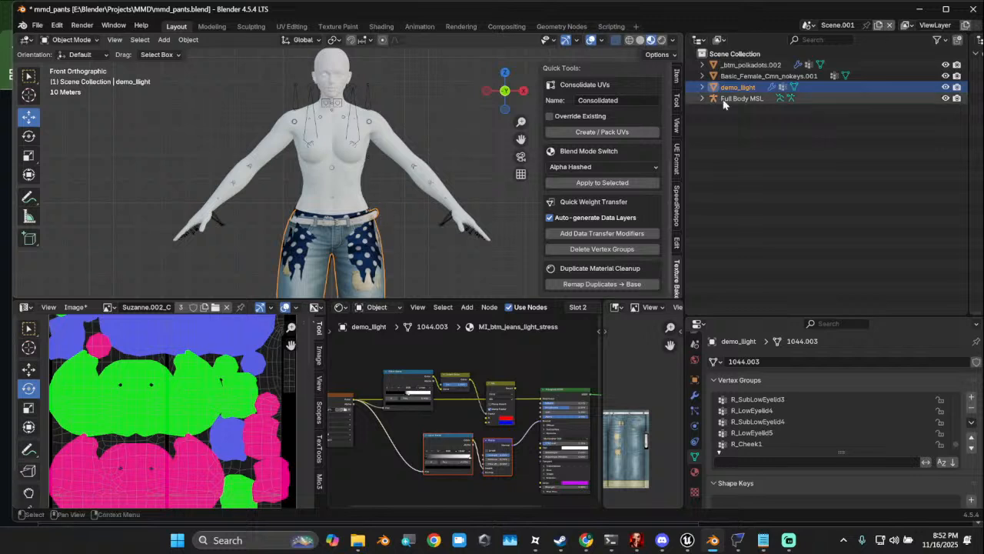
scroll(312, 181, down, 2)
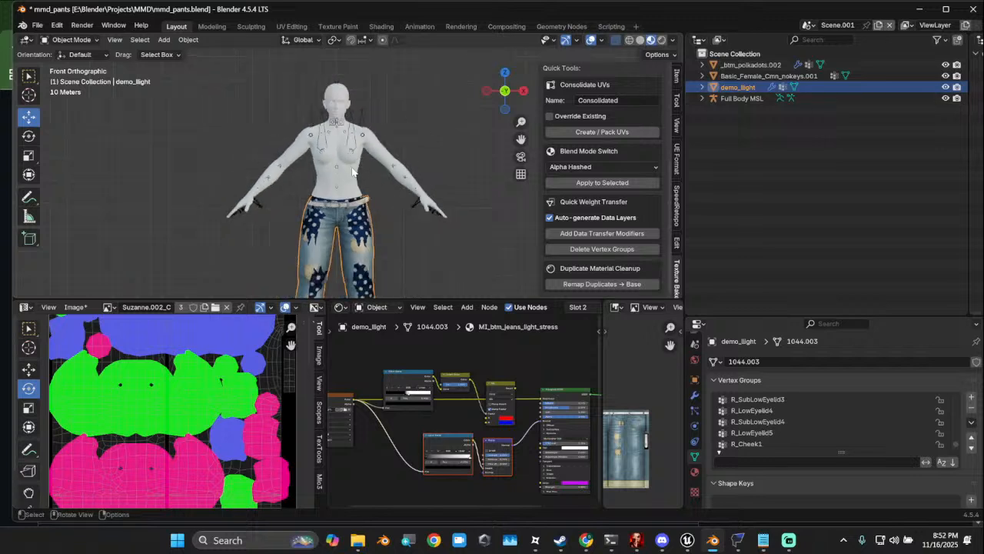
shift+click(353, 176)
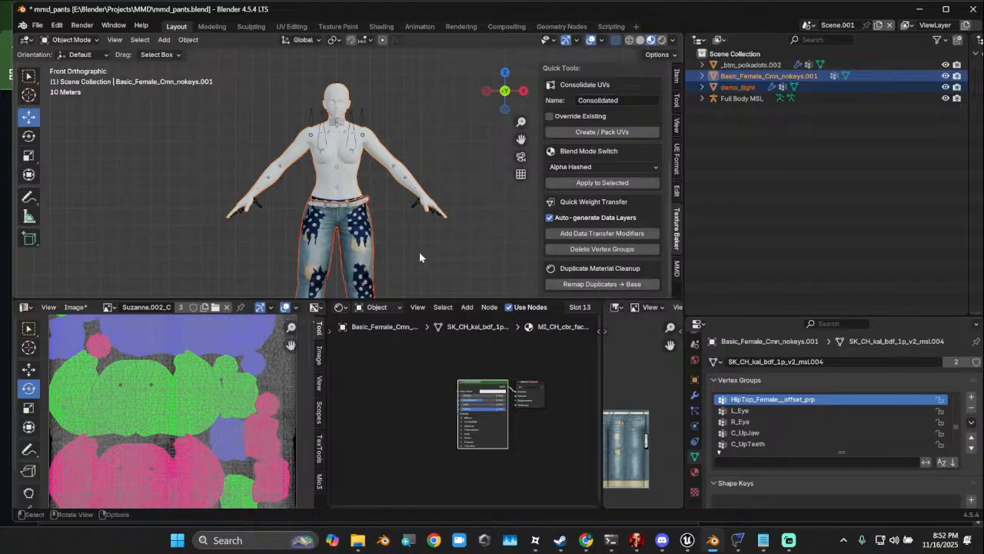
Delete the body, both pants and the armature from the scene
scroll(354, 253, down, 2)
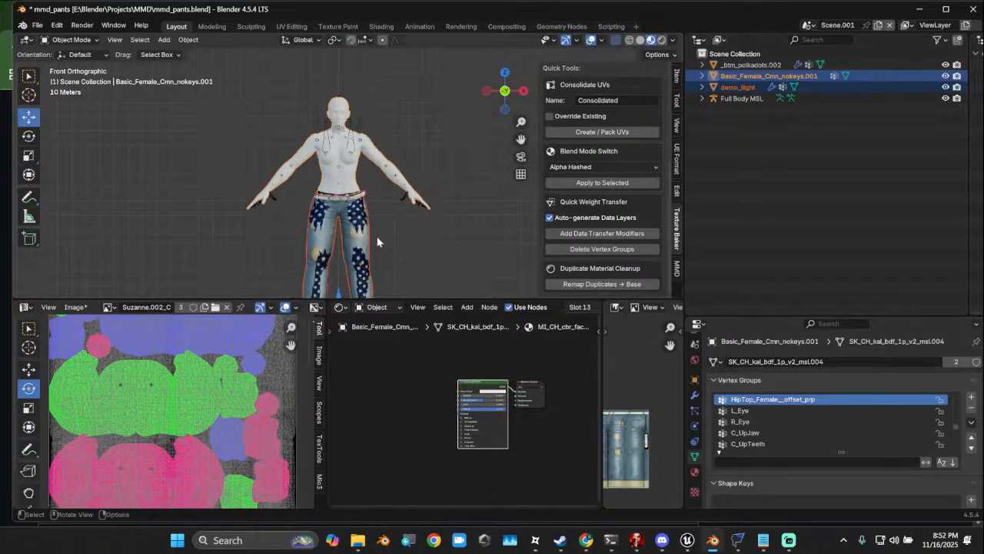
drag(272, 149, 410, 247)
key(Delete)
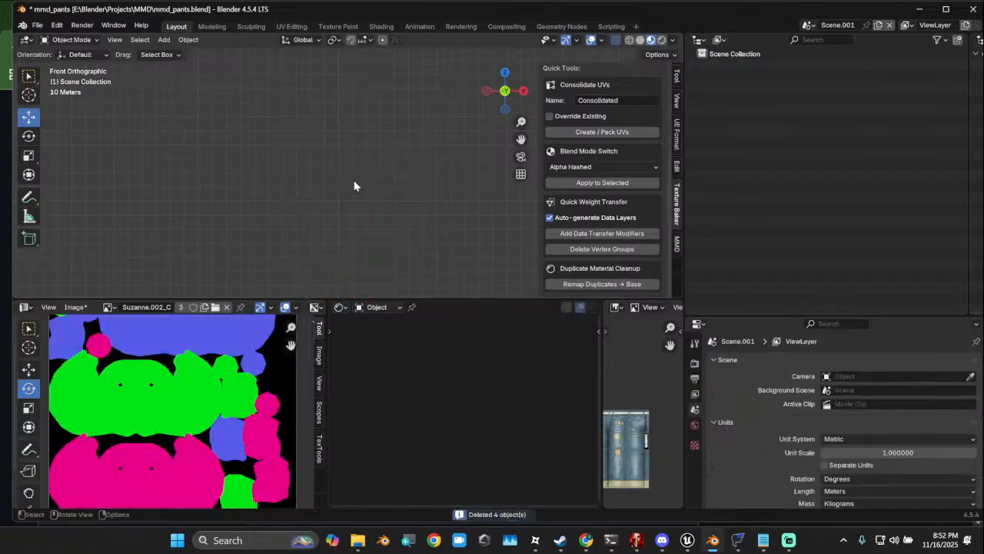
Add a monkey mesh and assign it the existing Material.003
click(164, 40)
mouse_move(185, 52)
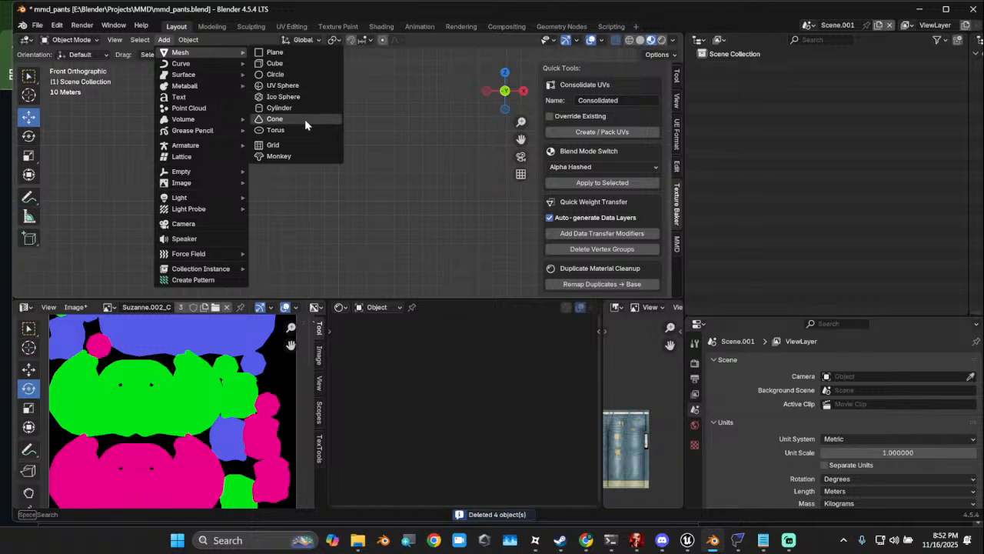
click(295, 156)
scroll(354, 228, down, 2)
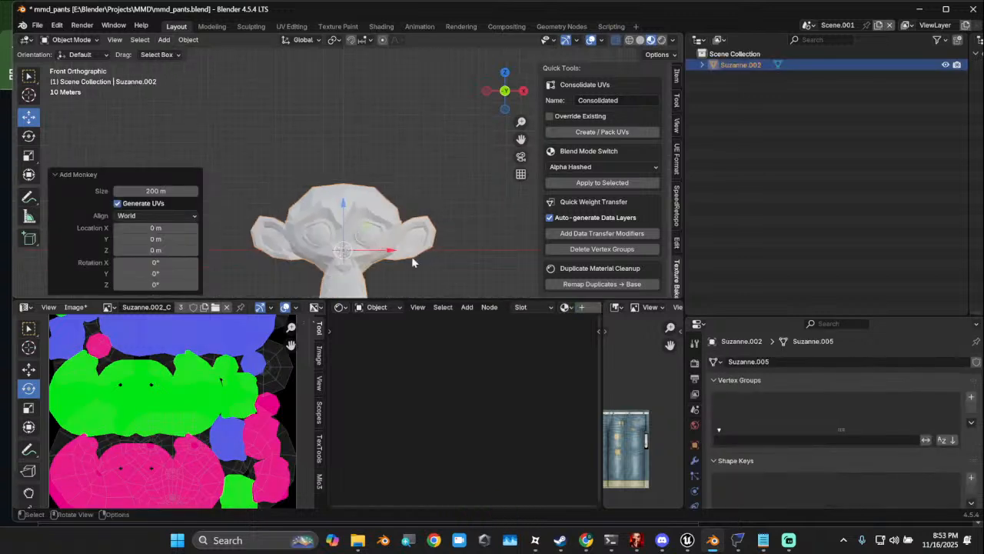
scroll(696, 455, down, 3)
click(694, 471)
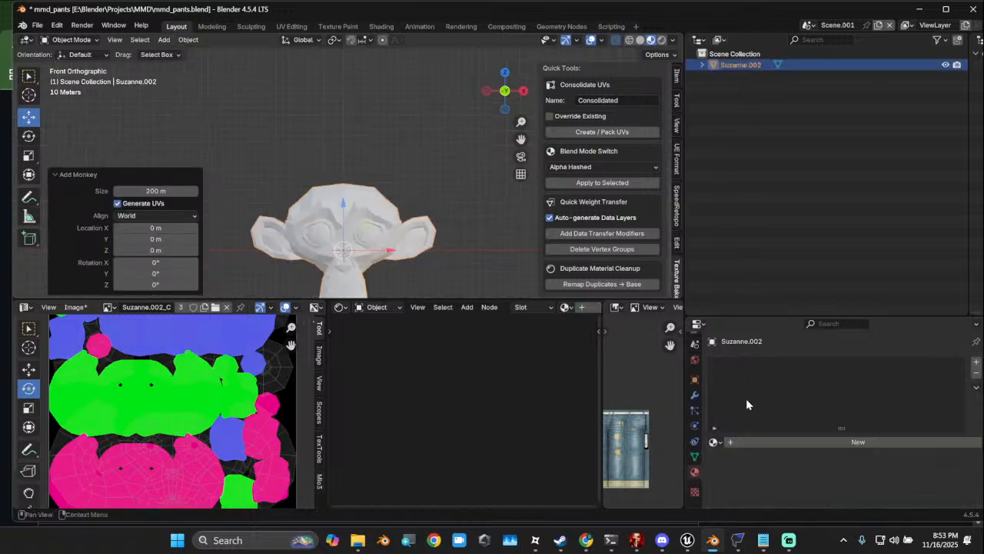
click(717, 442)
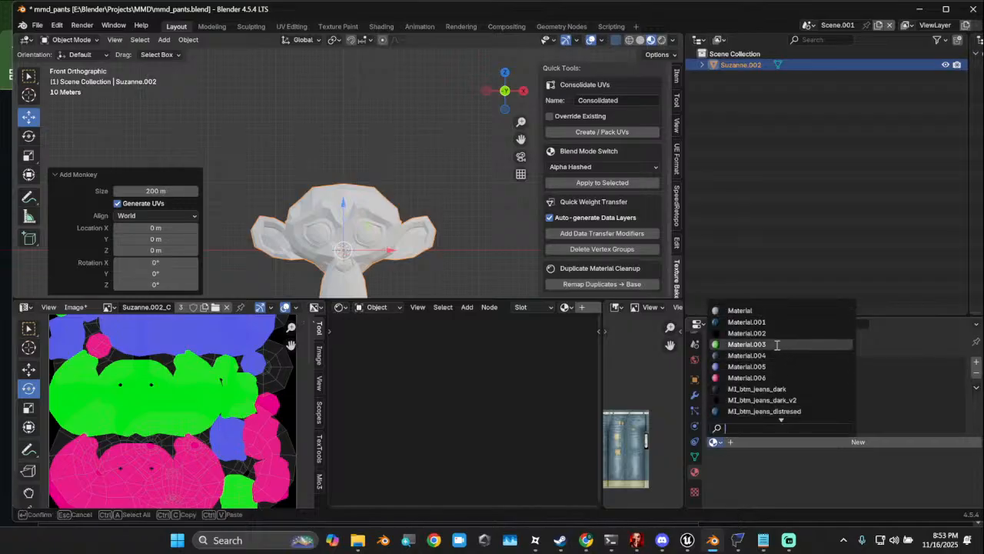
click(776, 344)
scroll(350, 188, down, 1)
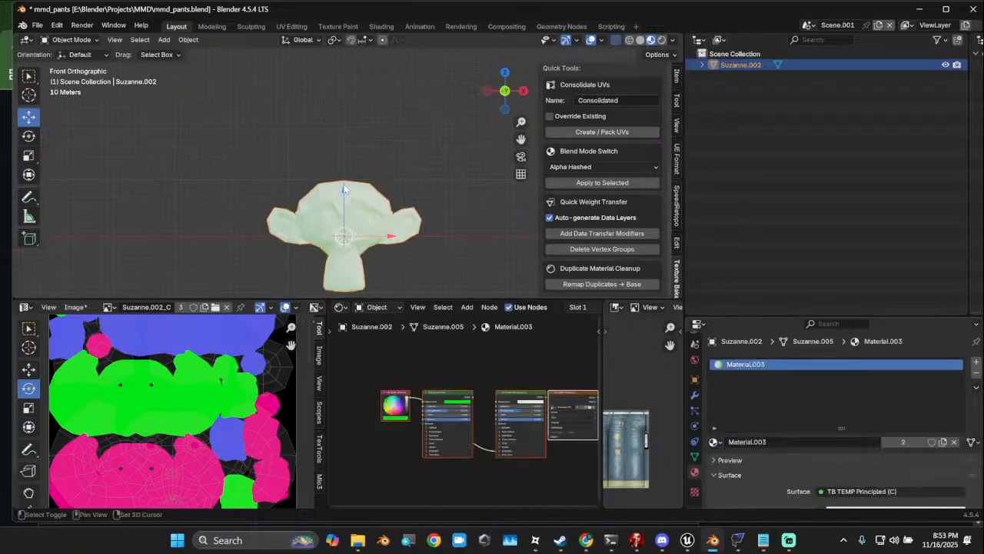
Duplicate the monkey to its upper left and assign Material.006 to the copy
key(shift+d)
click(246, 93)
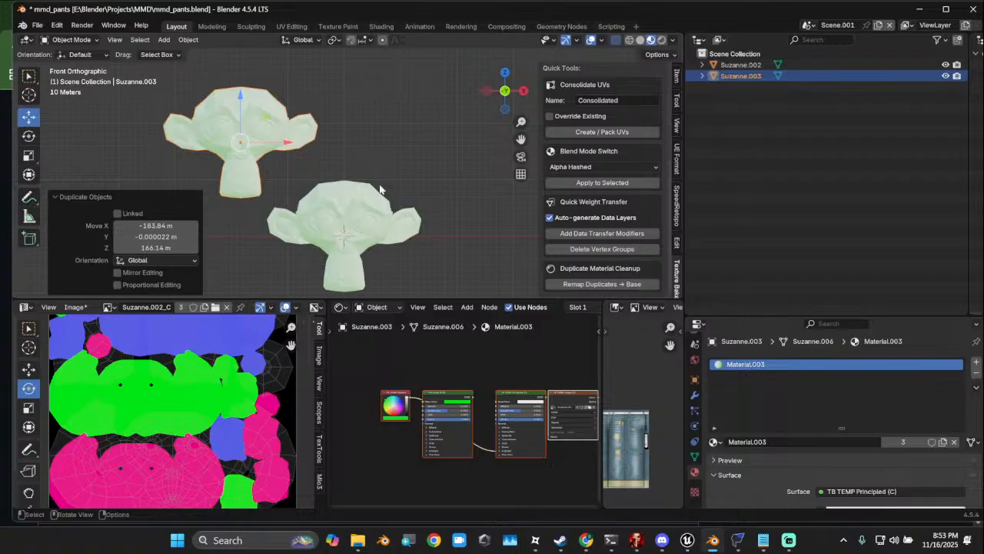
click(717, 442)
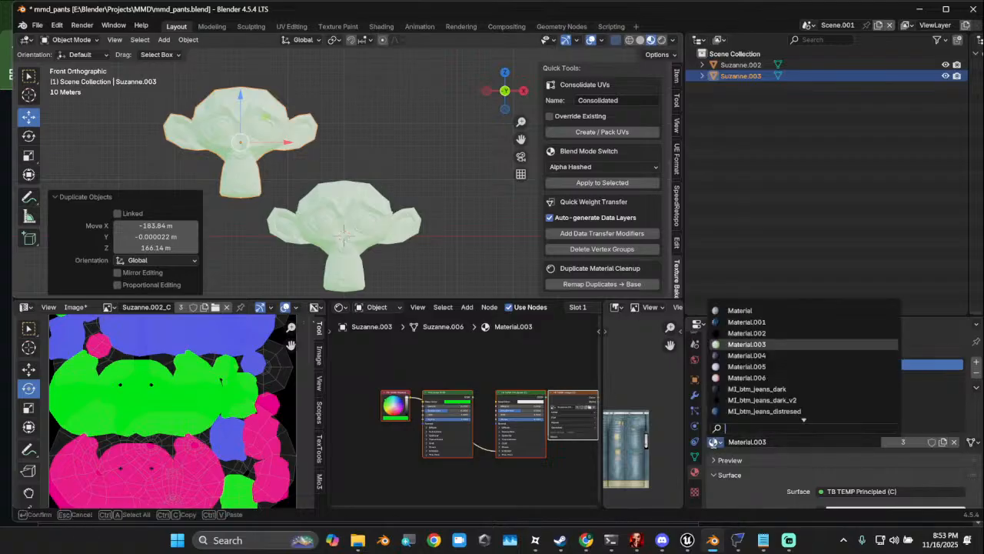
click(769, 377)
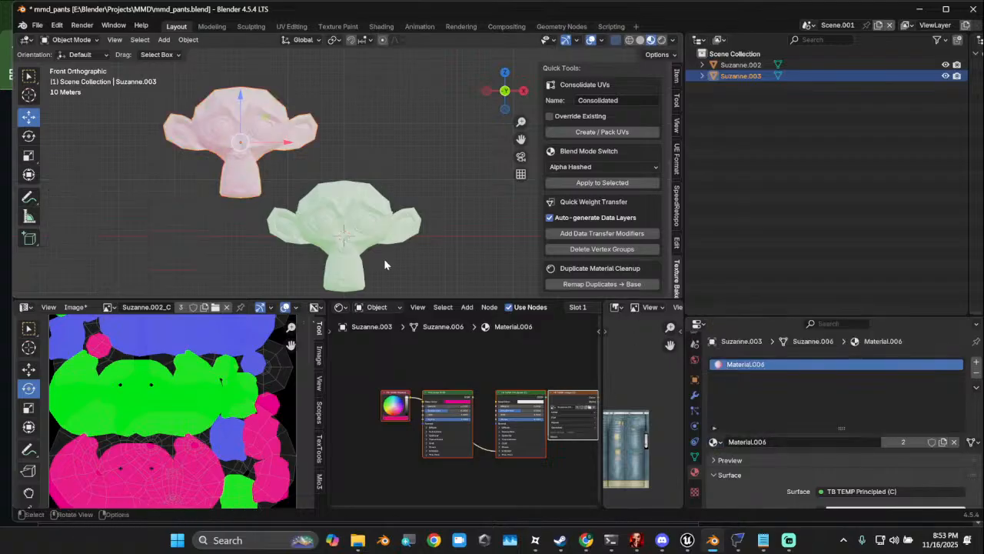
Select both monkeys and clear the Texture Baker temporary nodes from their materials
click(352, 213)
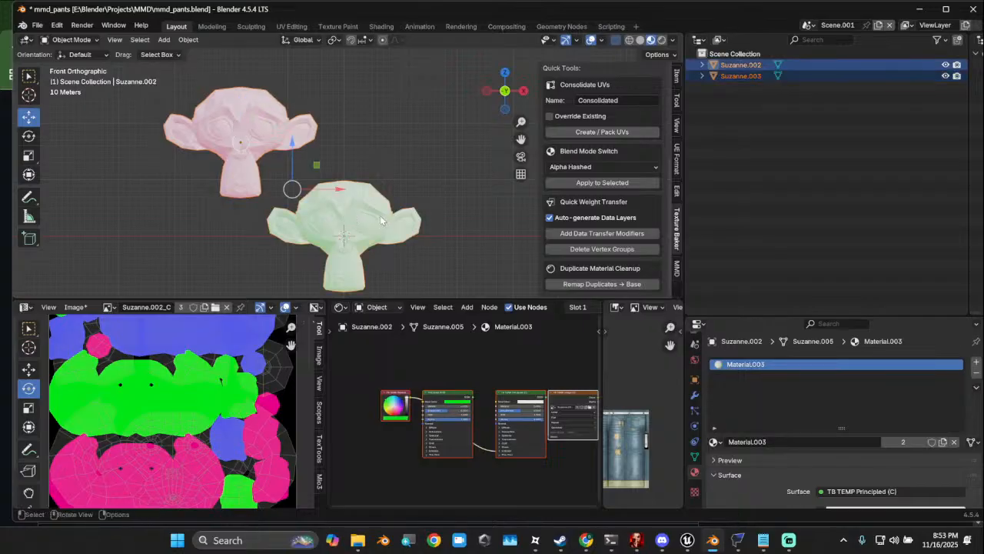
scroll(626, 161, up, 5)
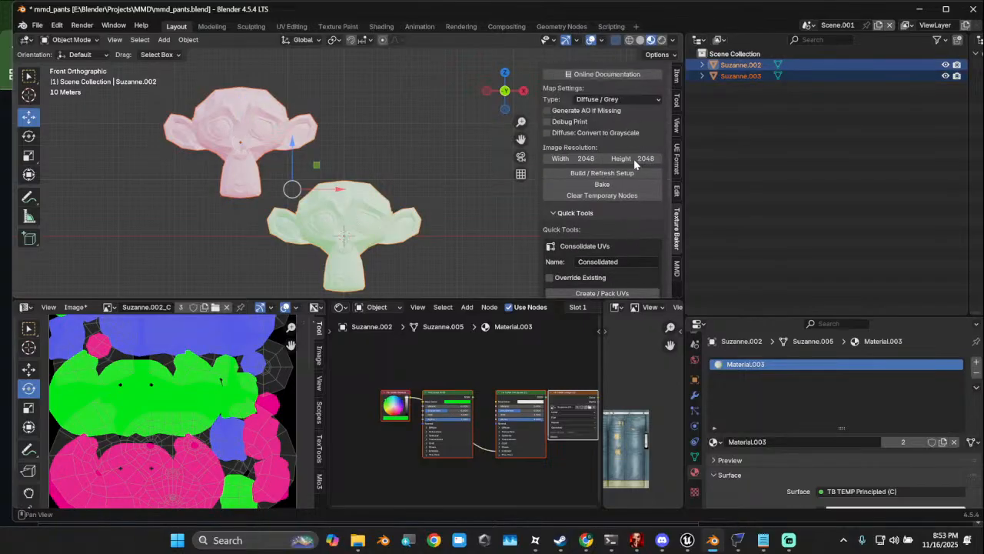
click(618, 208)
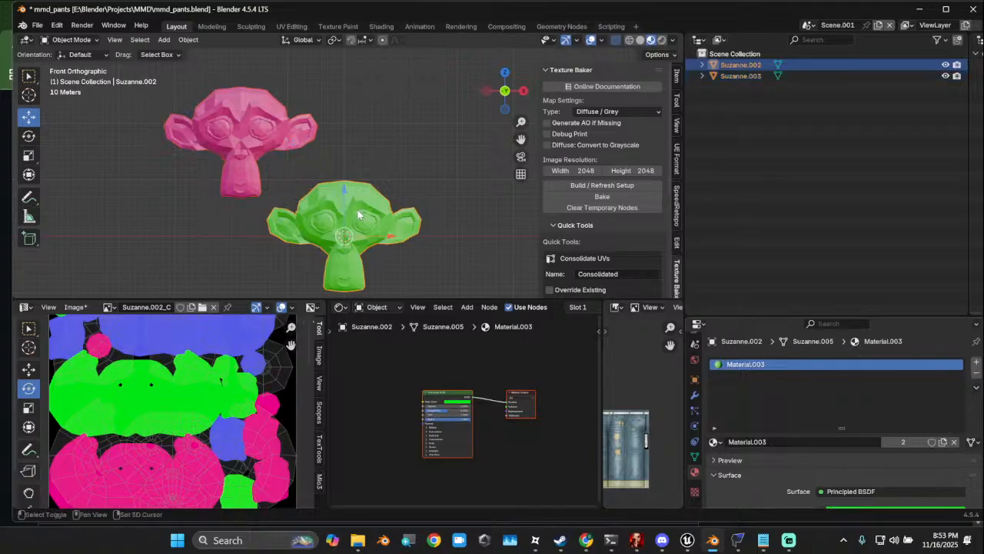
Duplicate the green monkey to its upper right and assign Material.005 to the copy
key(shift+d)
click(440, 112)
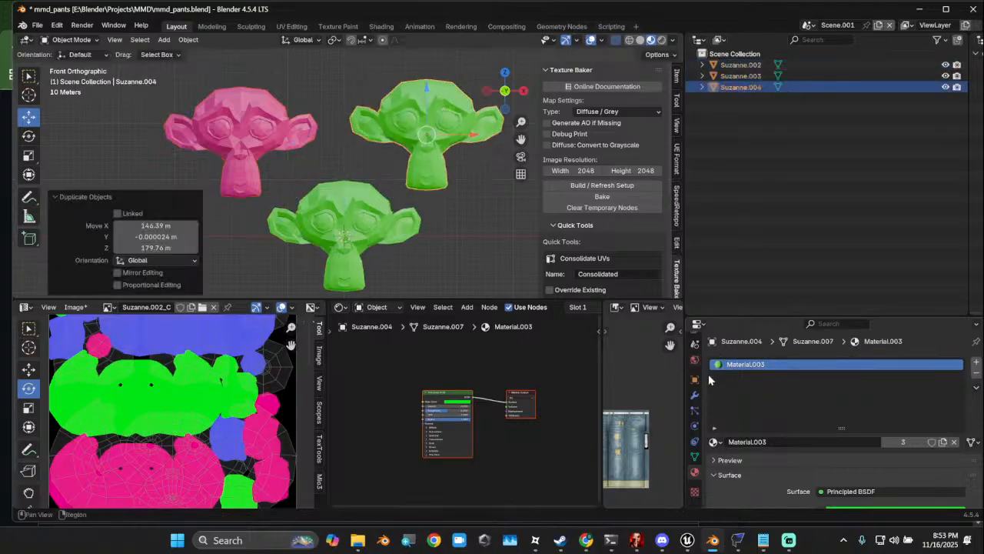
click(724, 442)
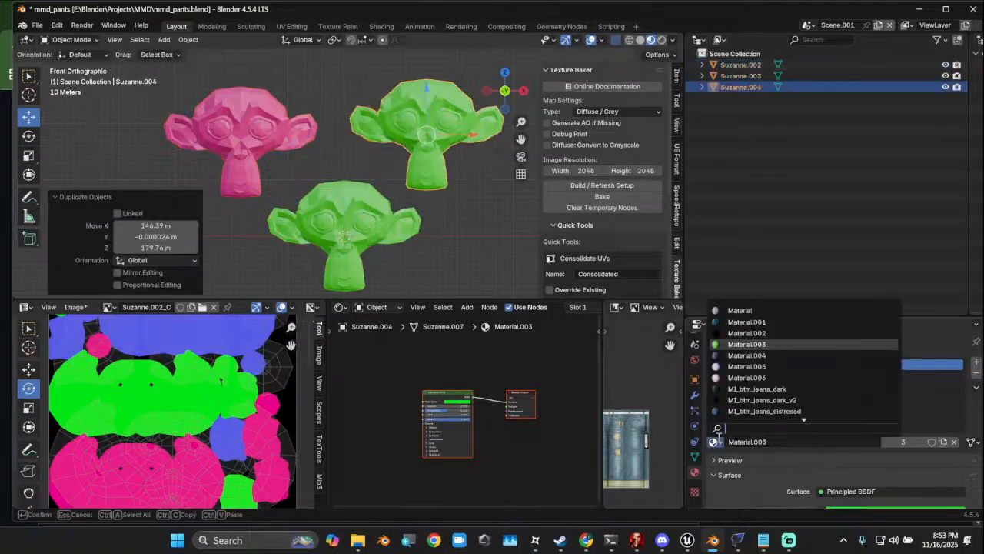
click(780, 367)
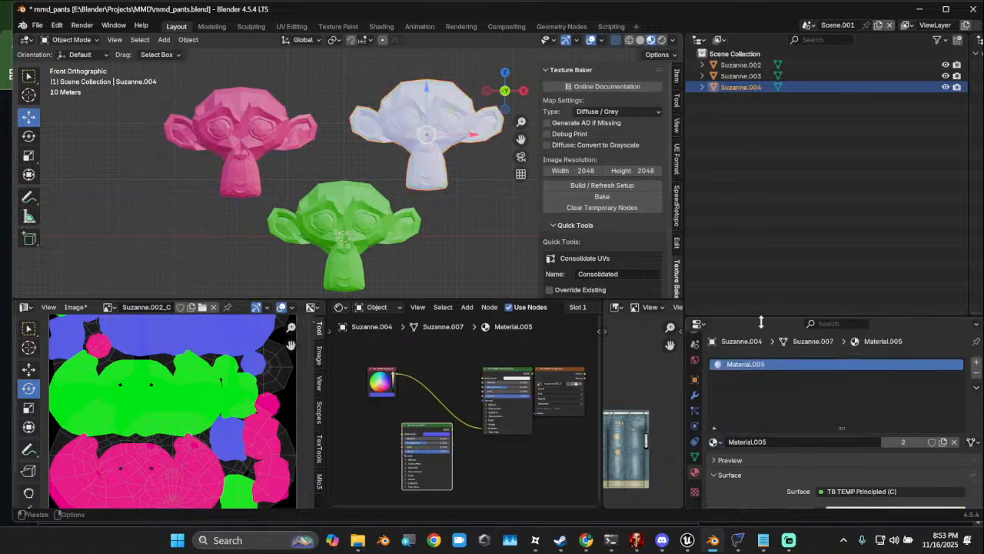
Move the temporary Principled node aside in Material.005's node tree and clear Suzanne.004's Texture Baker temporary nodes
scroll(503, 396, down, 1)
middle_drag(503, 396, 439, 388)
drag(442, 372, 377, 383)
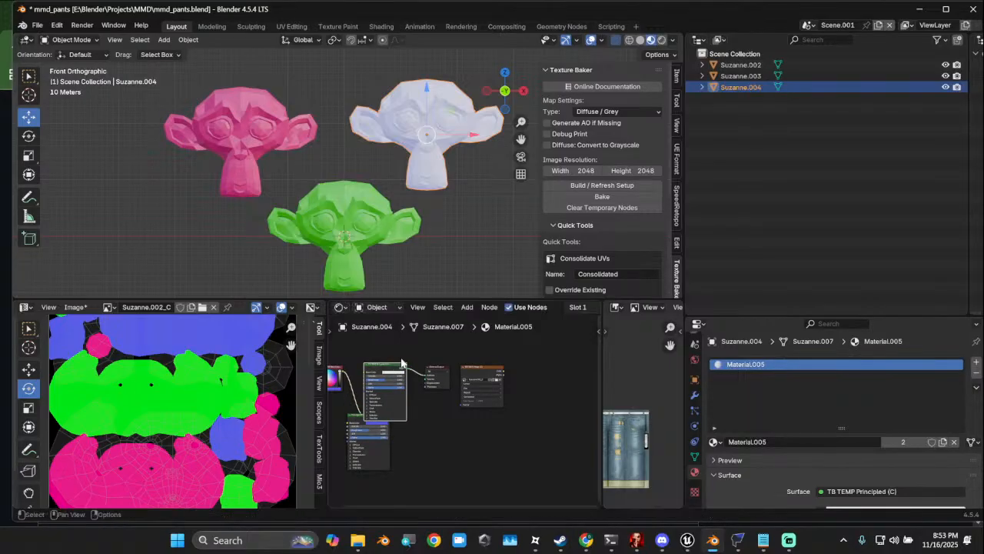
click(611, 208)
drag(504, 92, 519, 92)
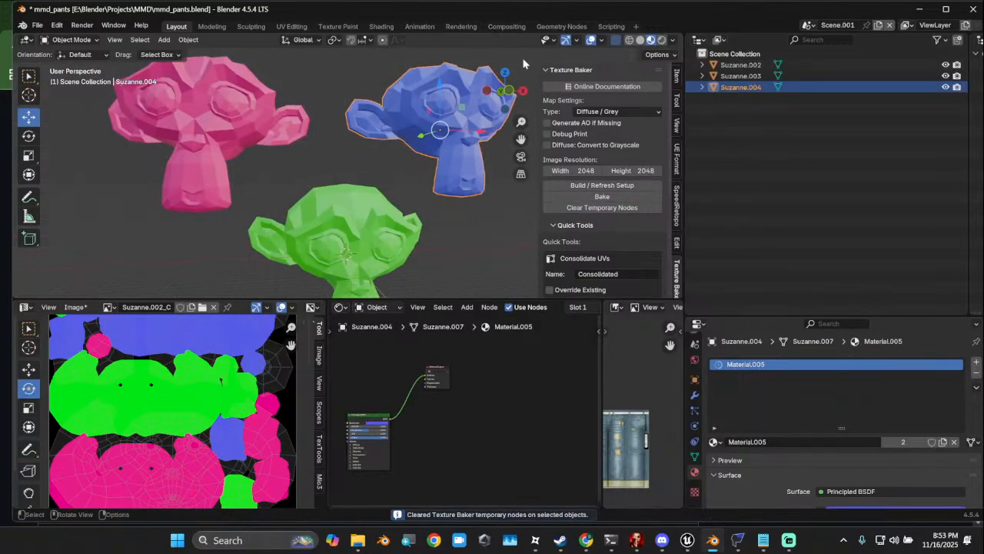
click(509, 91)
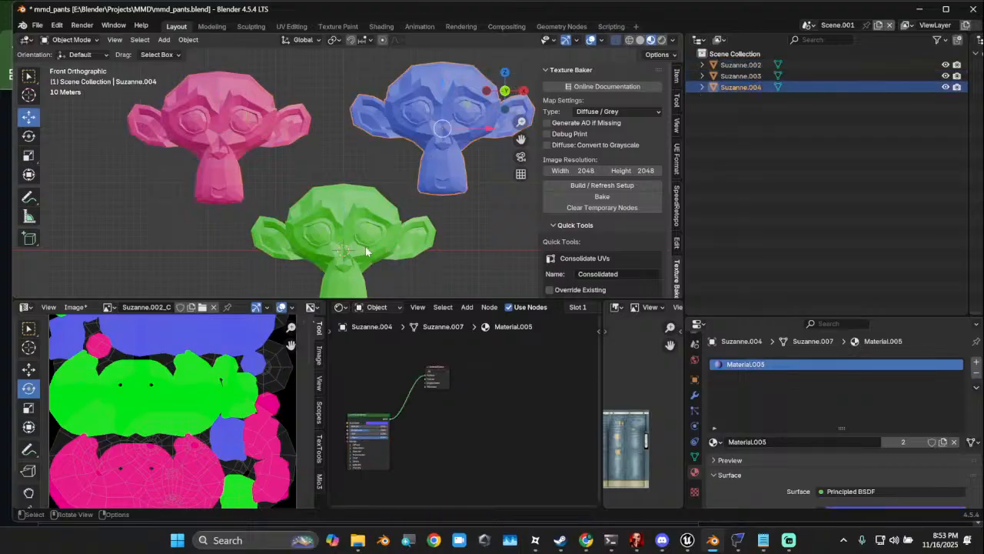
Select all three monkeys with the blue one active and bring up the Duplicate Material Cleanup tool
click(365, 247)
shift+click(251, 149)
shift+click(345, 224)
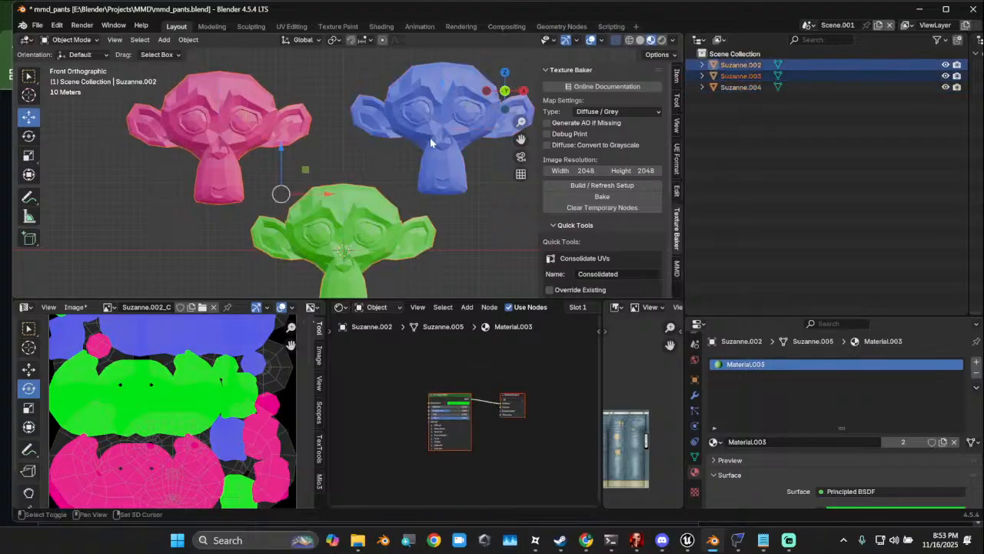
shift+click(430, 137)
key(KP_Decimal)
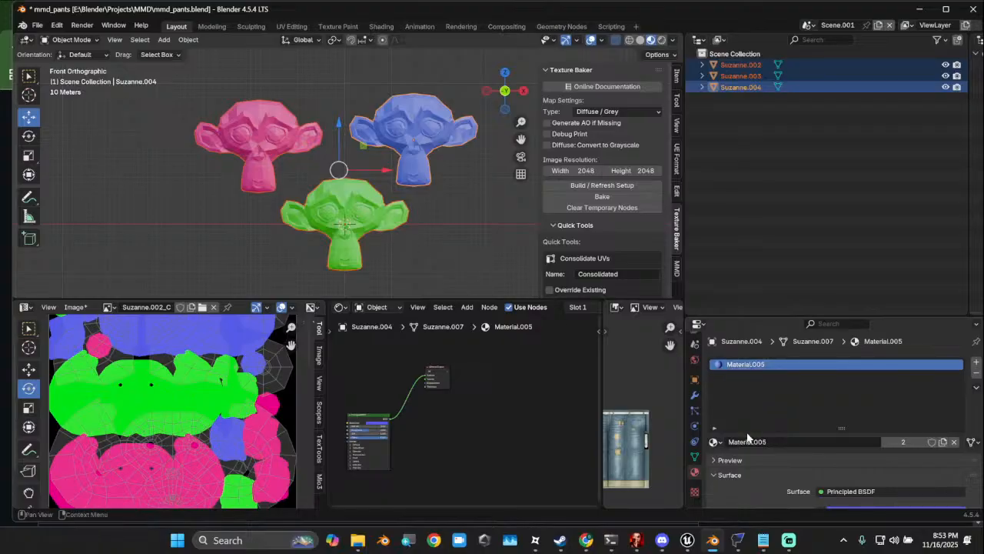
scroll(600, 222, down, 3)
scroll(618, 256, down, 4)
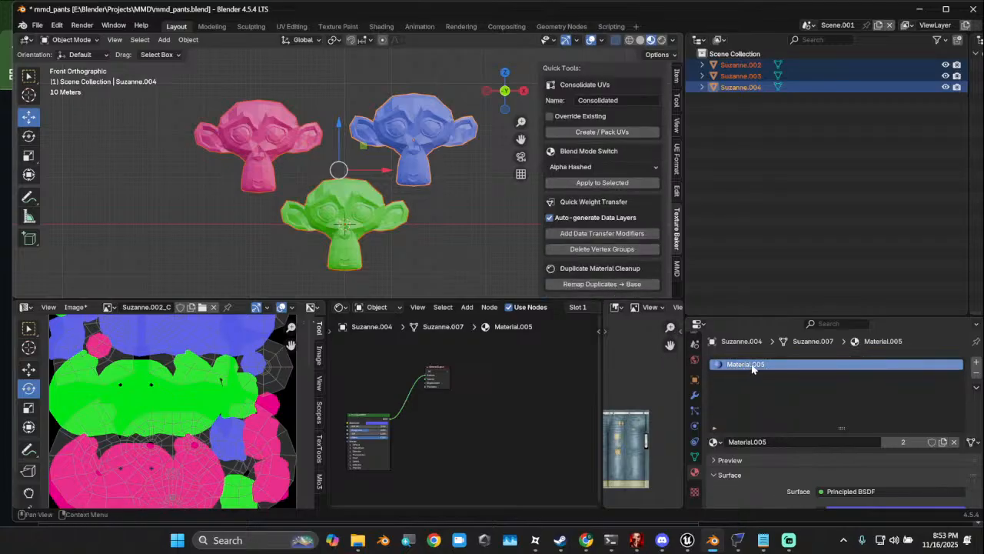
Try the base material named Material on the blue monkey and undo the assignment
click(715, 442)
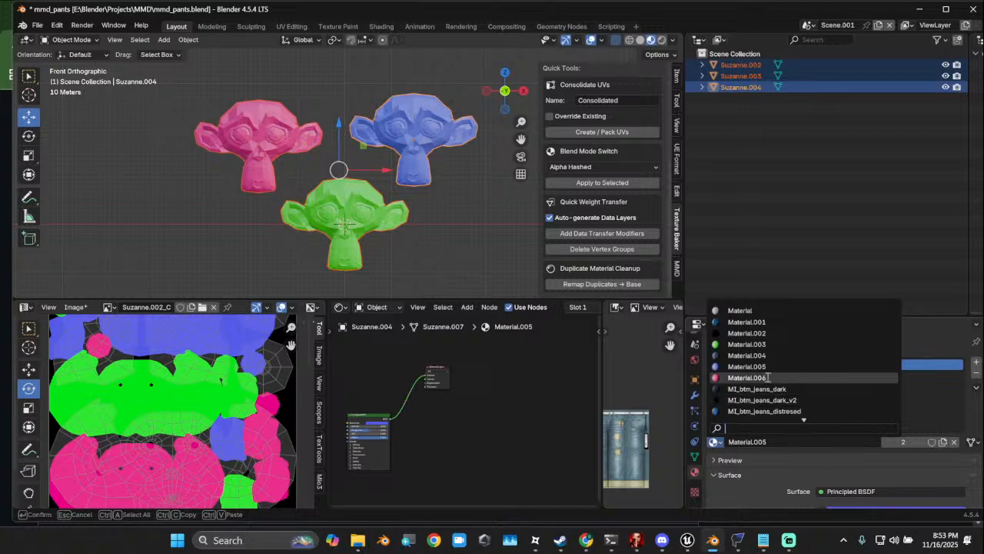
click(773, 310)
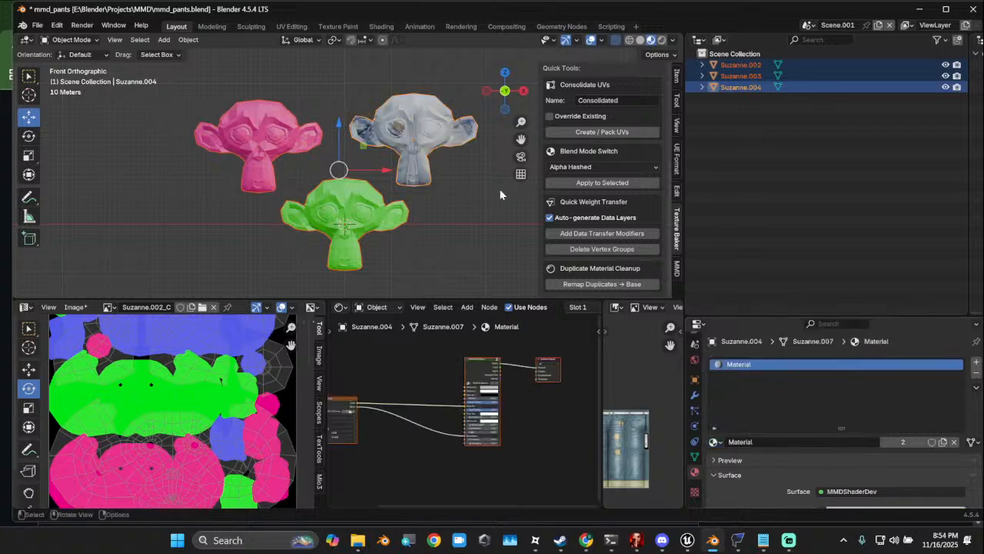
key(ctrl+z)
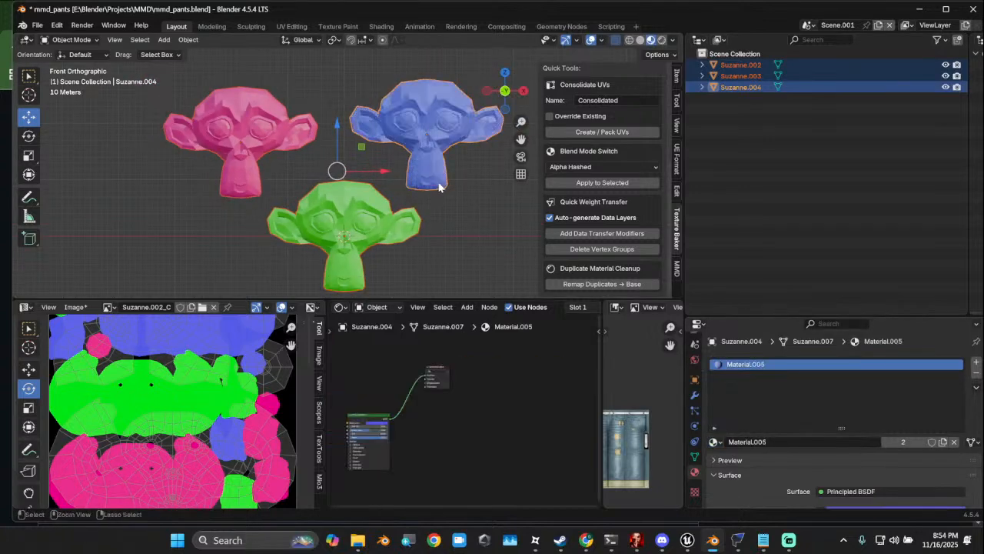
Try remapping the three monkeys' duplicate materials to Material, undo it, and review the remap list again without applying it
scroll(432, 200, down, 2)
click(279, 147)
shift+click(319, 187)
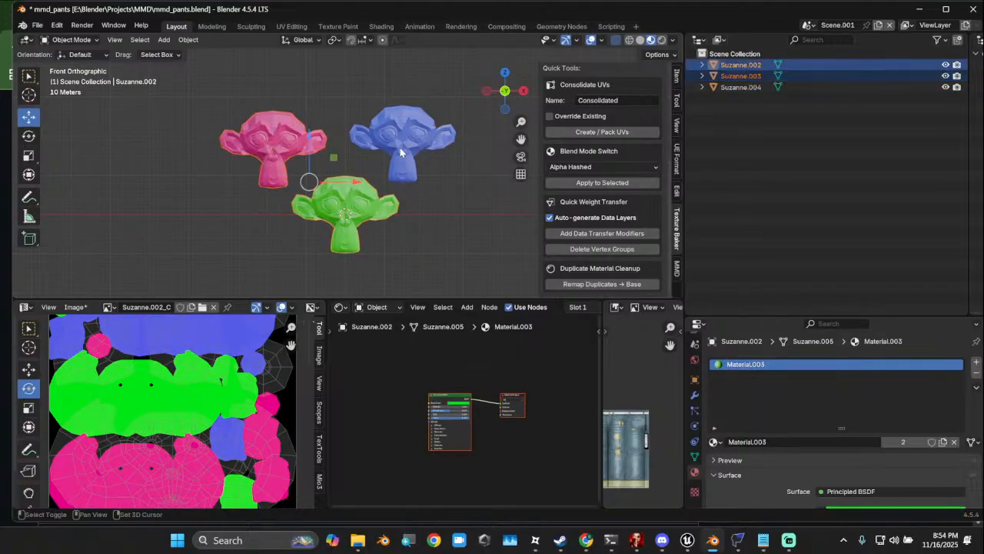
shift+click(409, 150)
click(601, 283)
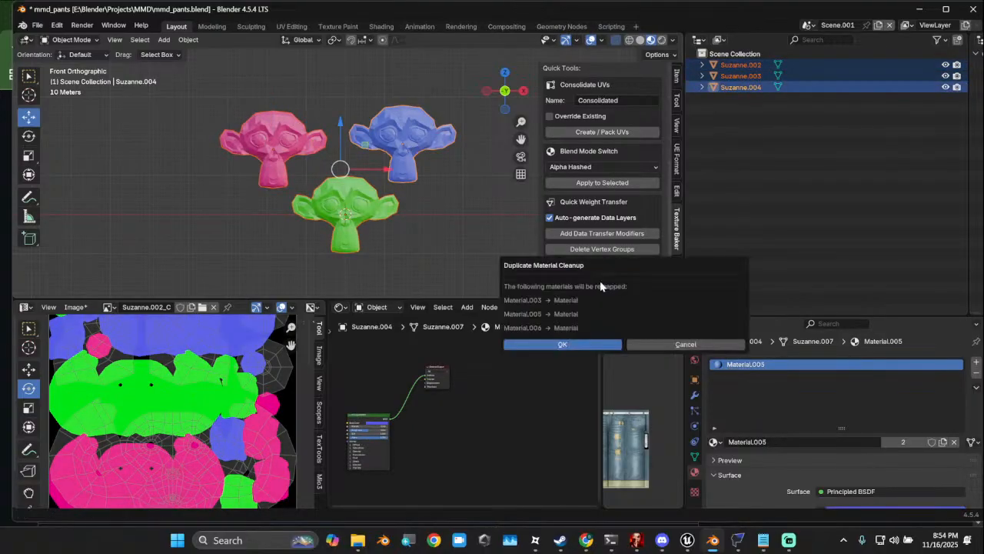
click(561, 344)
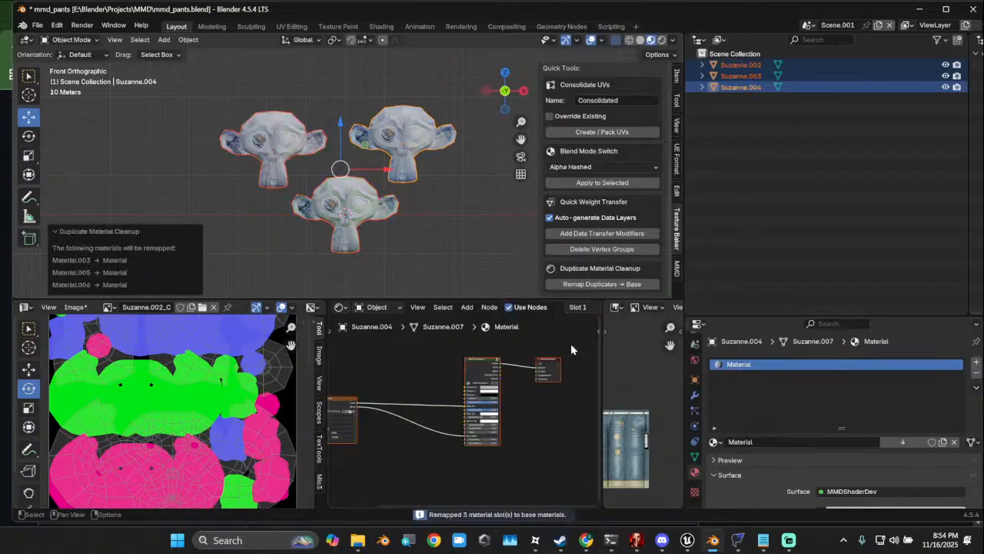
key(ctrl+z)
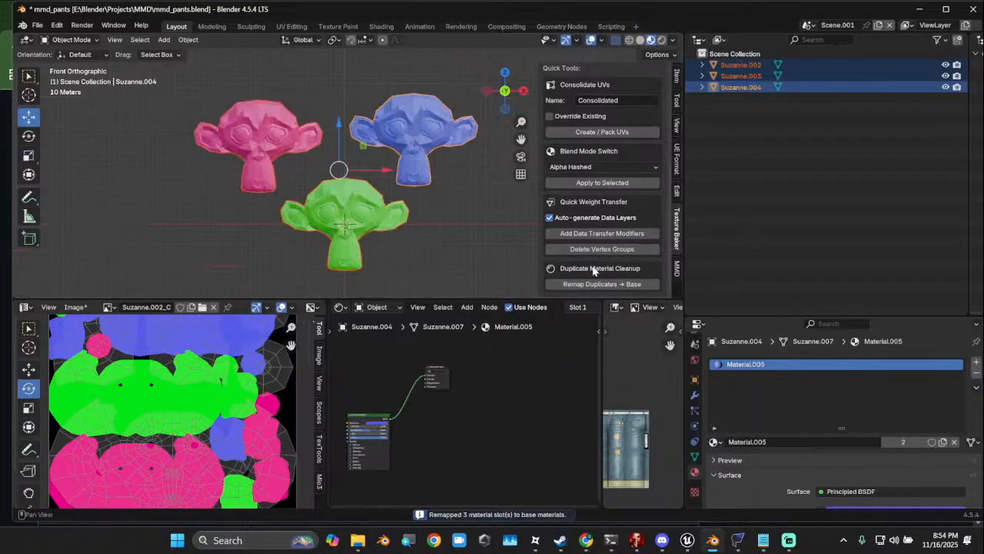
click(550, 284)
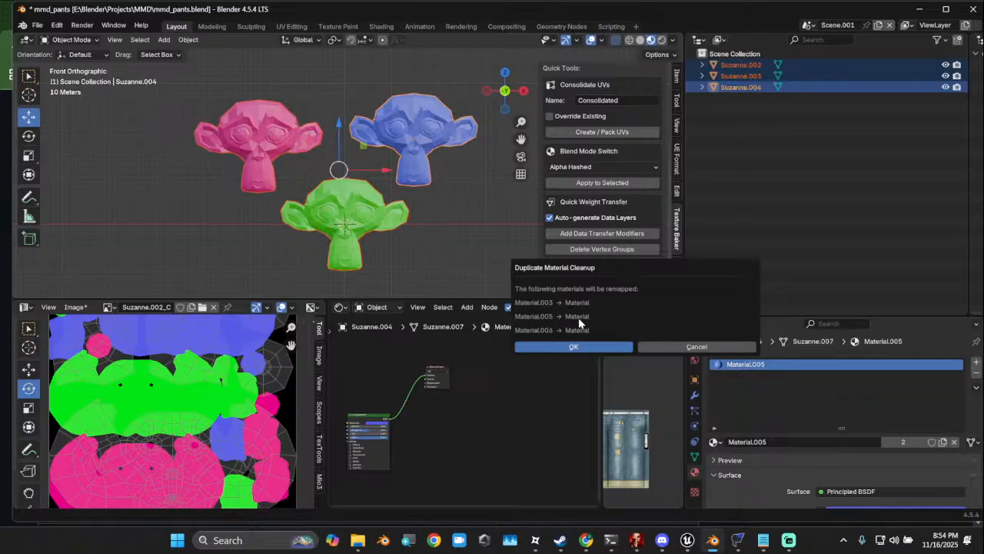
click(692, 347)
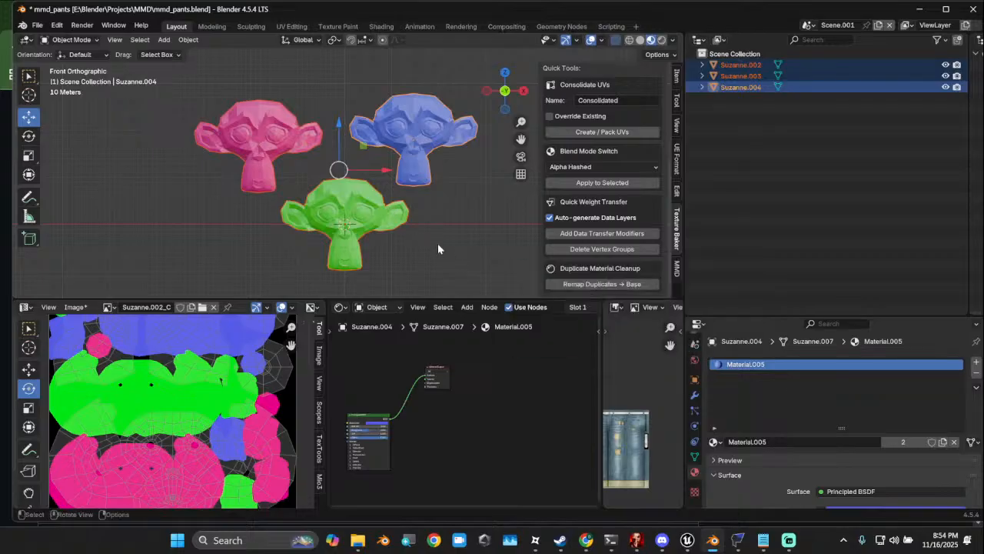
Rename the green monkey's Material.003 to Material
click(361, 213)
double_click(756, 366)
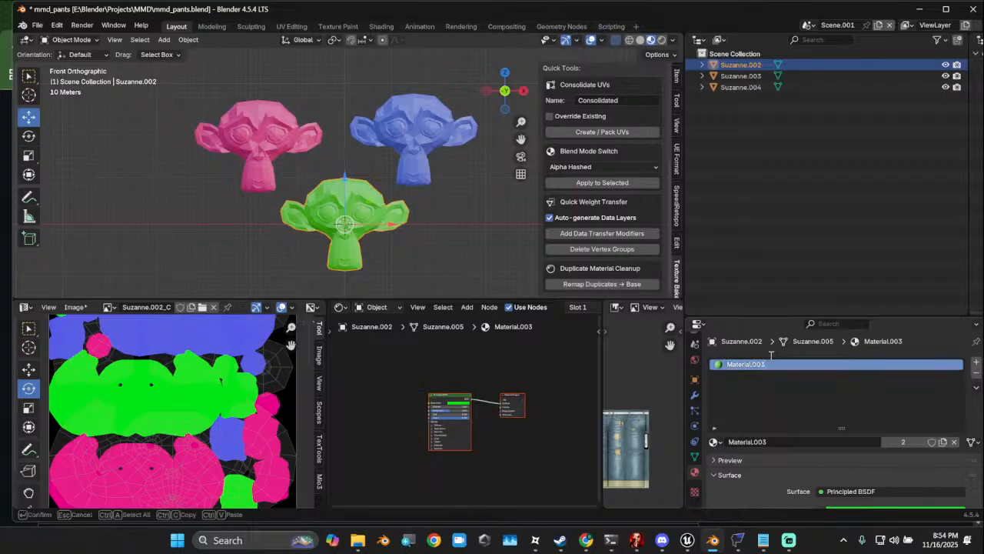
key(BackSpace)
key(Return)
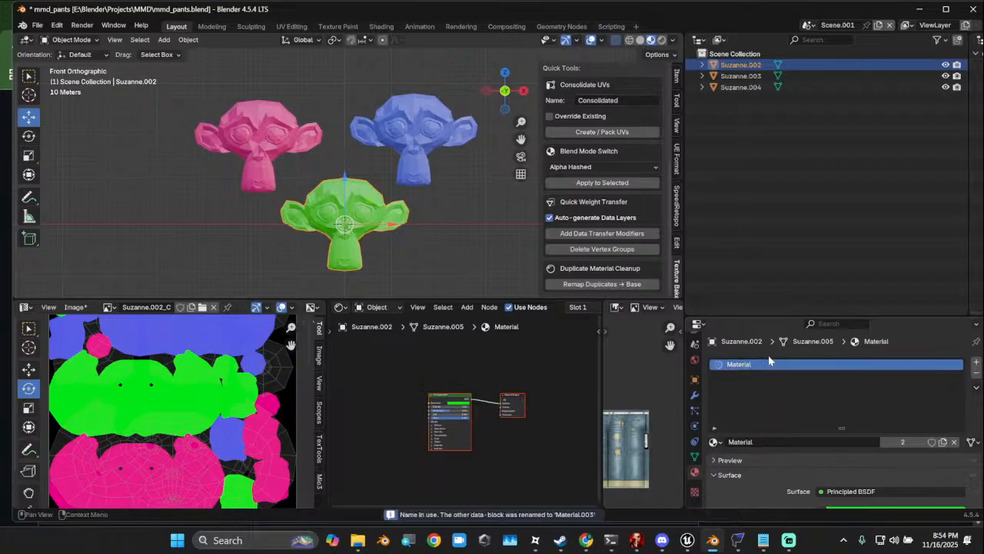
Select all three monkeys and remap the duplicates Material.005 and Material.006 to the base Material
shift+click(278, 139)
shift+click(418, 143)
click(598, 284)
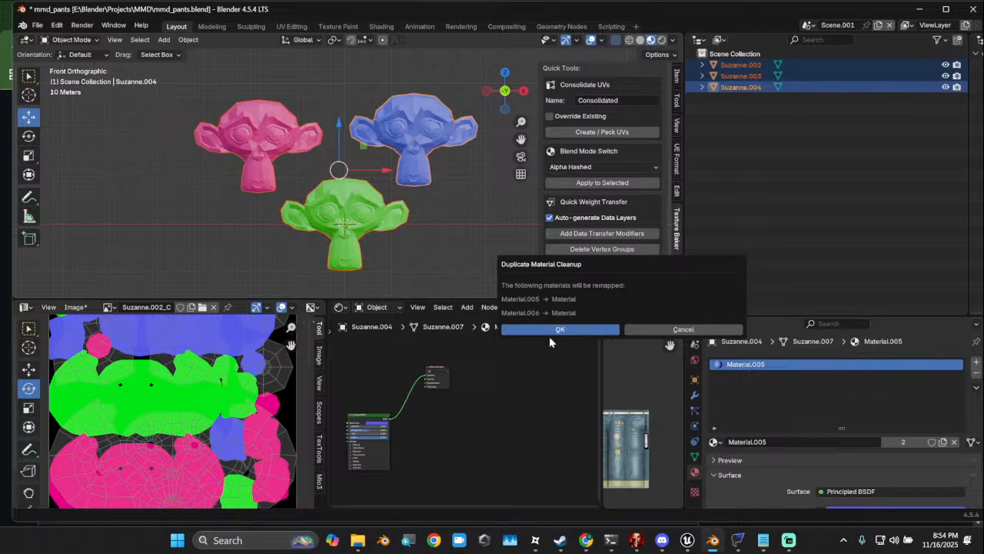
click(554, 329)
middle_drag(319, 172, 365, 182)
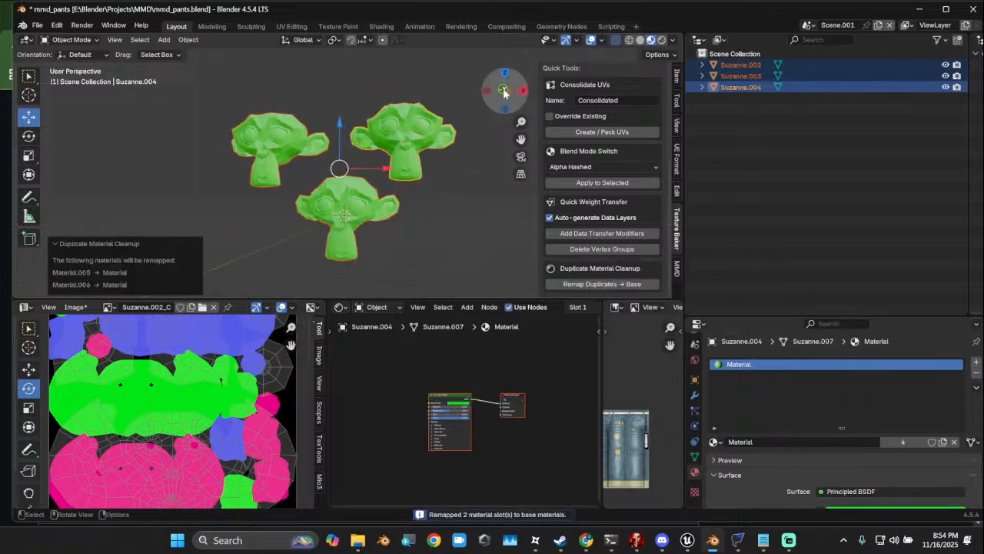
Undo the duplicate material remap on the three monkeys and deselect them in the front view
click(504, 91)
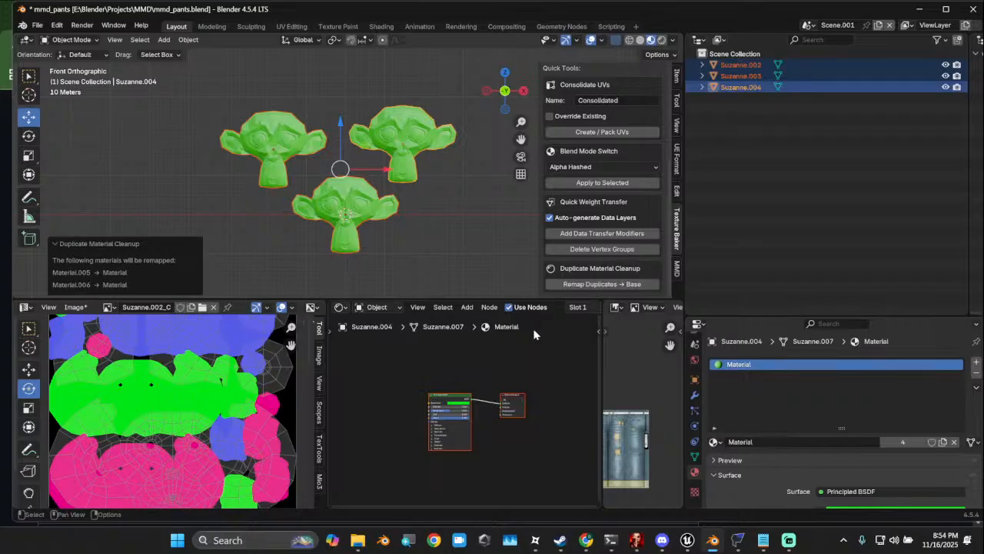
middle_drag(389, 209, 424, 189)
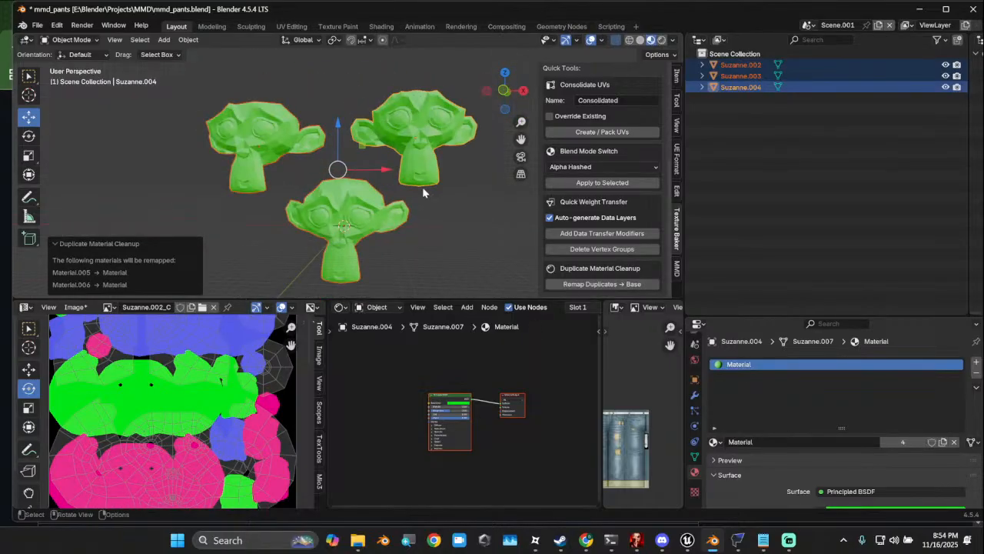
click(505, 88)
key(ctrl+z)
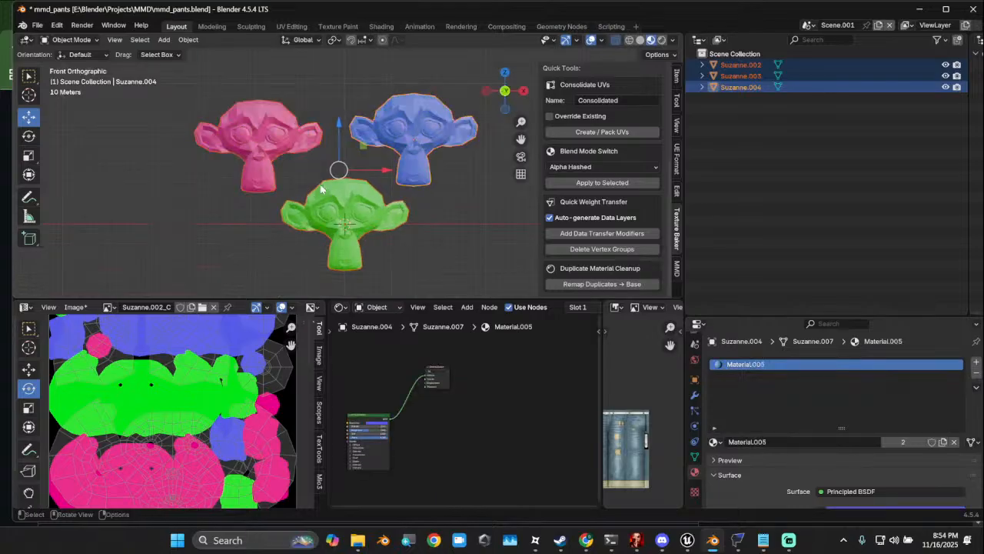
scroll(442, 208, down, 2)
click(438, 212)
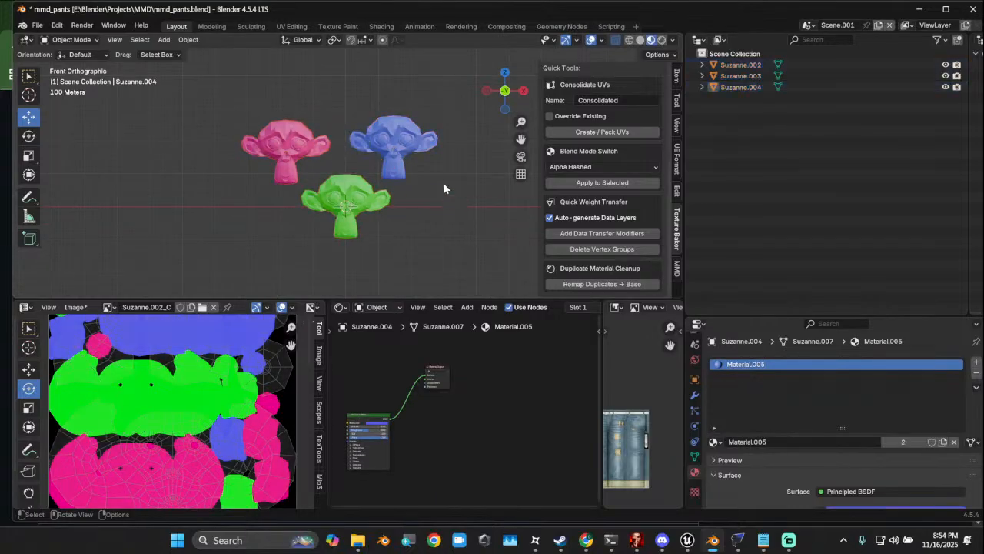
Enable Debug Print in the Texture Baker settings and bake the Diffuse / Grey map of the blue monkey
scroll(625, 188, up, 4)
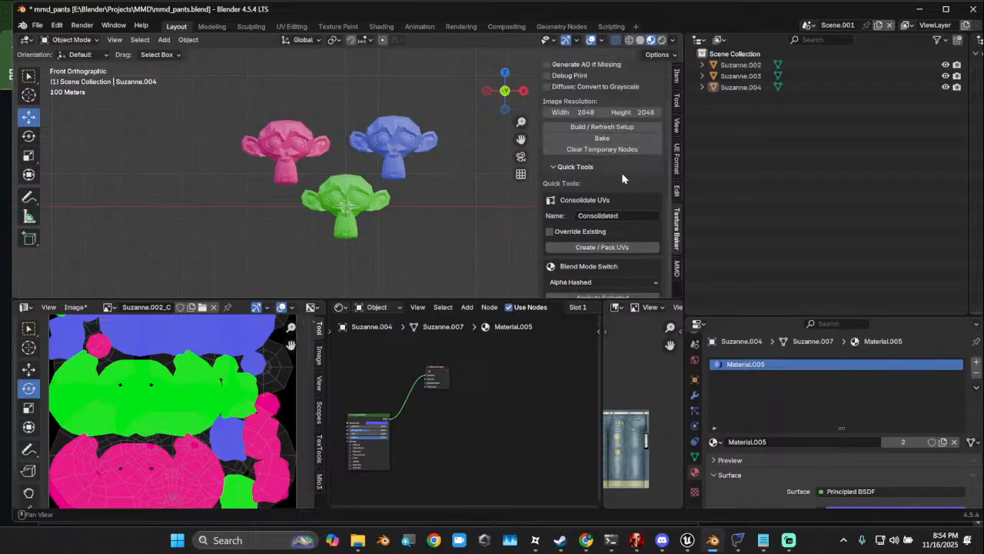
scroll(621, 172, up, 2)
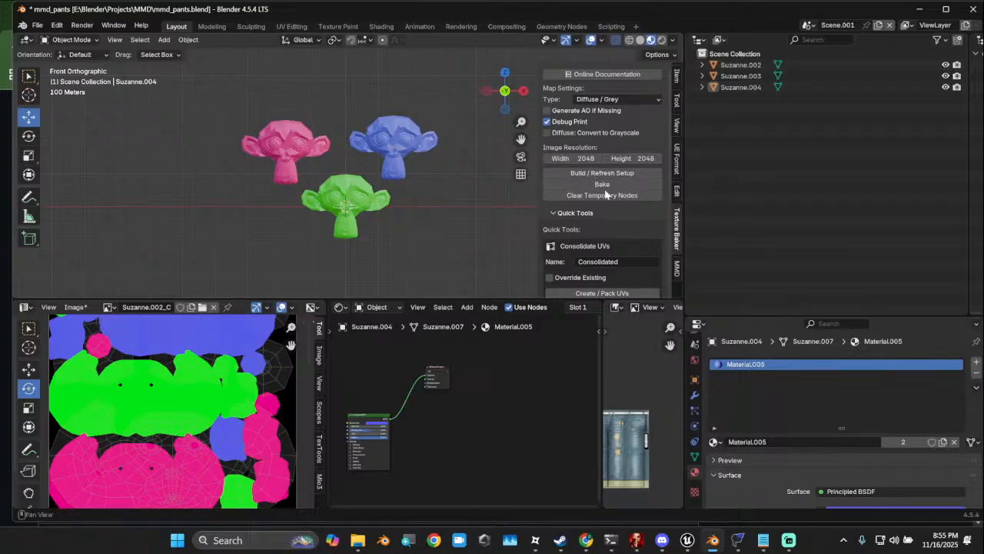
click(546, 185)
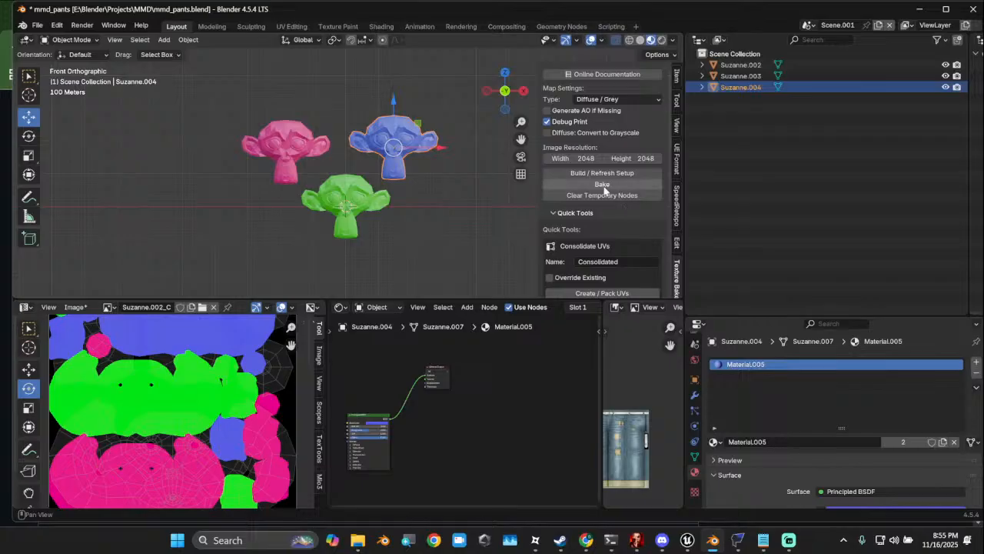
click(694, 456)
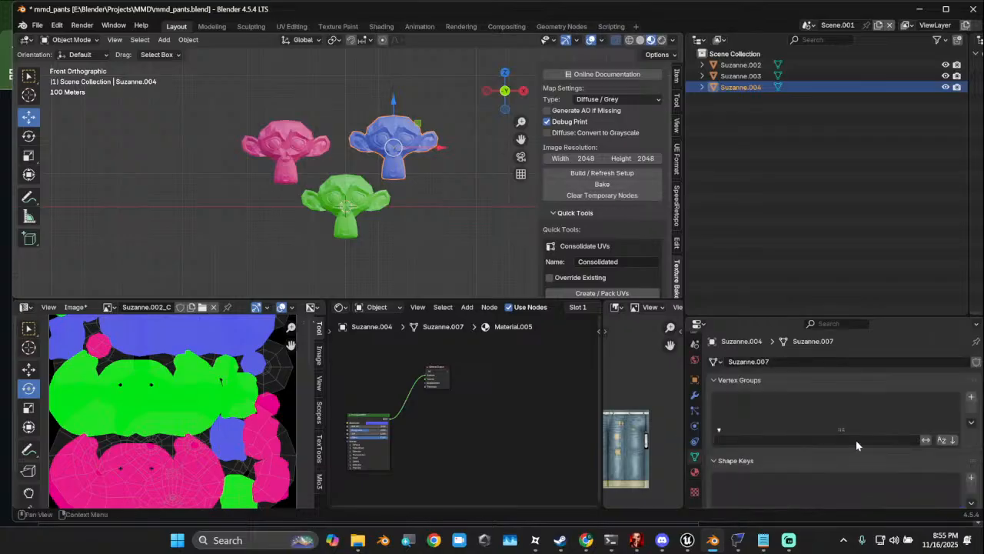
scroll(876, 440, down, 5)
click(607, 185)
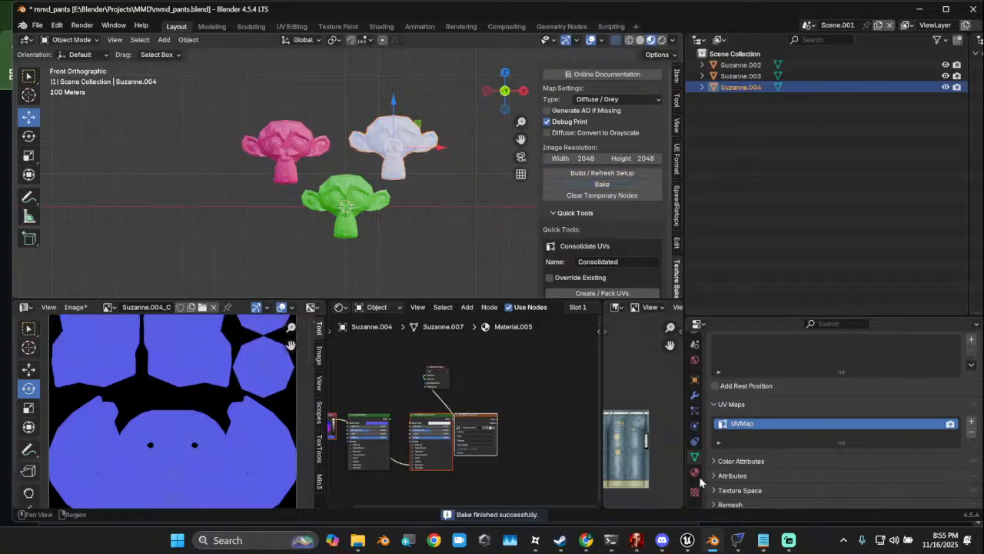
Switch the shader editor area to the Info log and to the Python Console to look for the bake's debug output
click(713, 540)
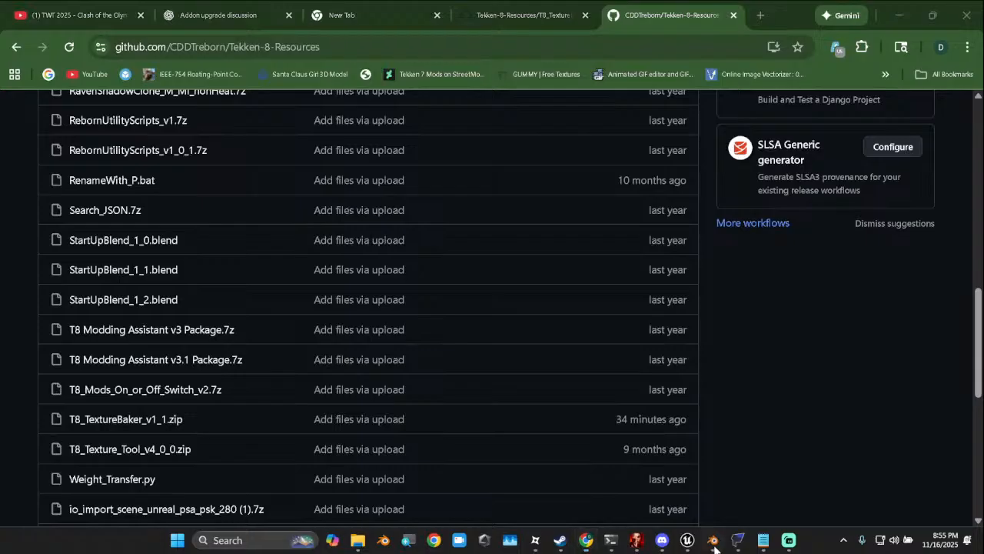
click(713, 540)
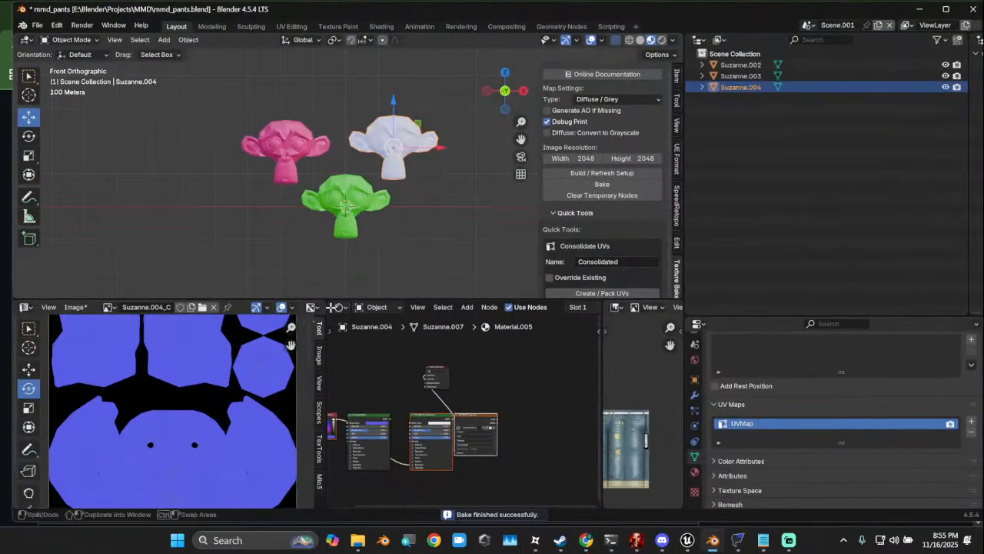
click(338, 308)
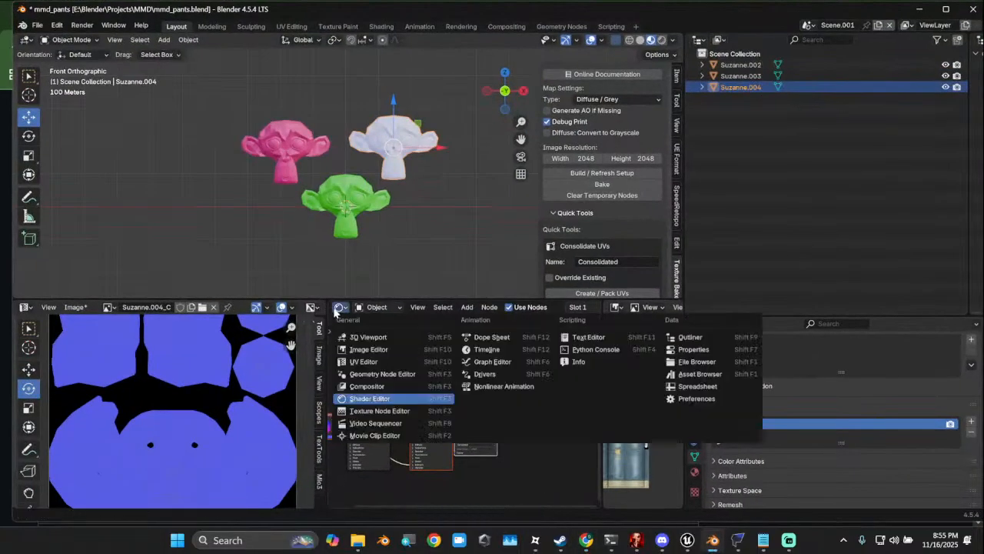
click(588, 359)
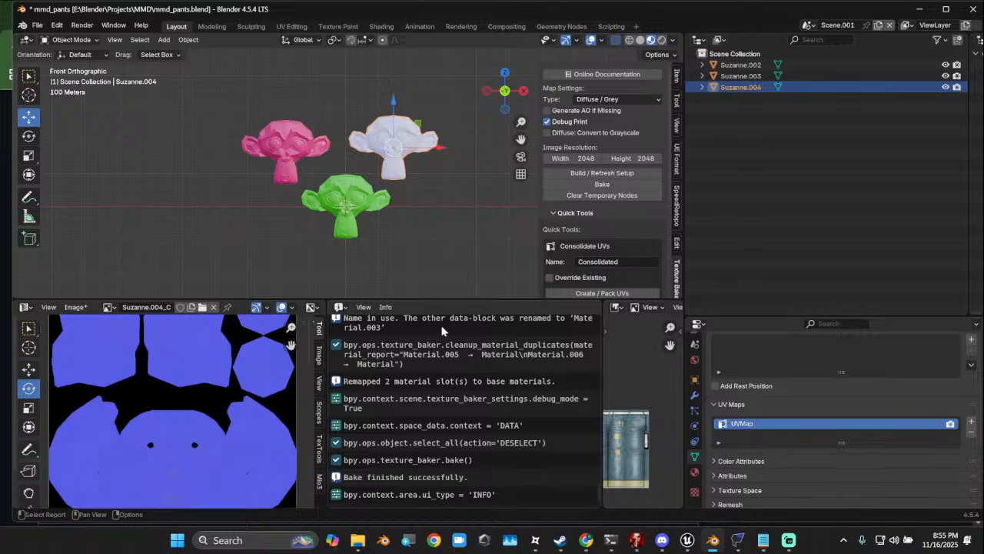
click(340, 308)
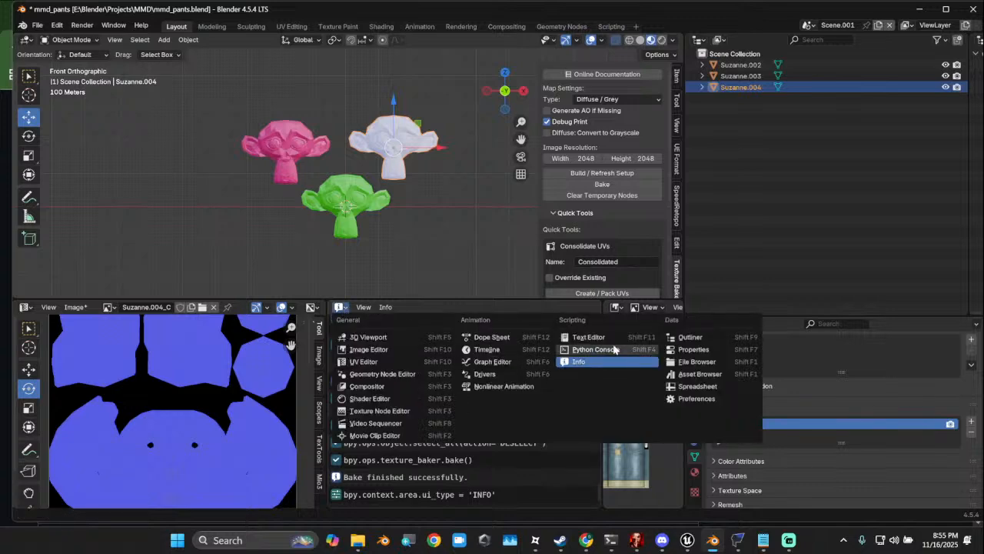
click(611, 349)
click(340, 308)
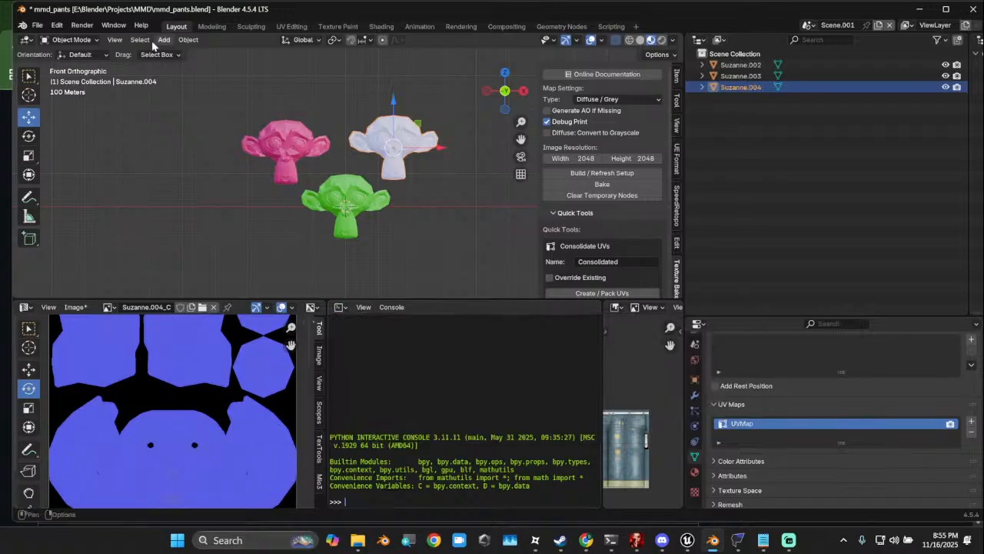
Show the system console to review the Texture Baker debug messages, and close it
click(113, 24)
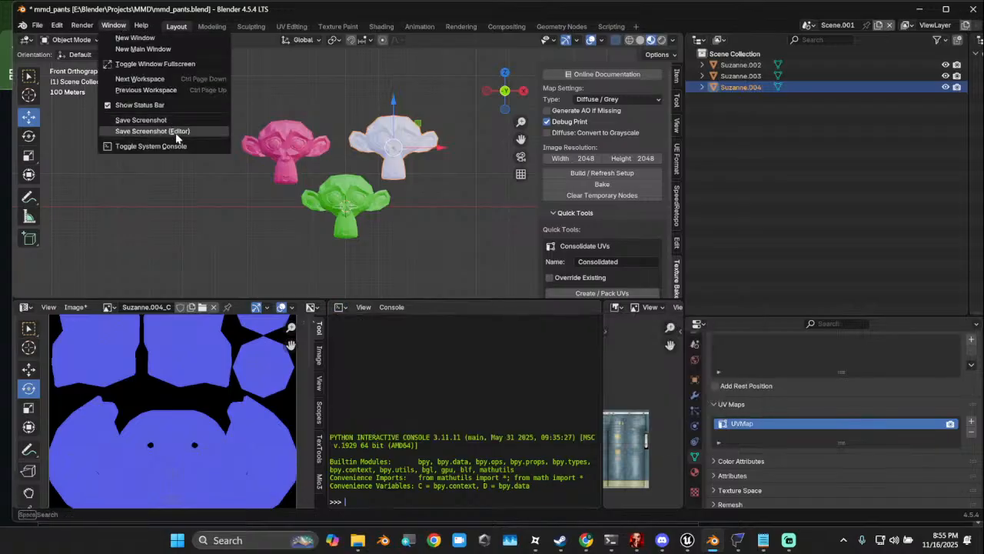
click(172, 146)
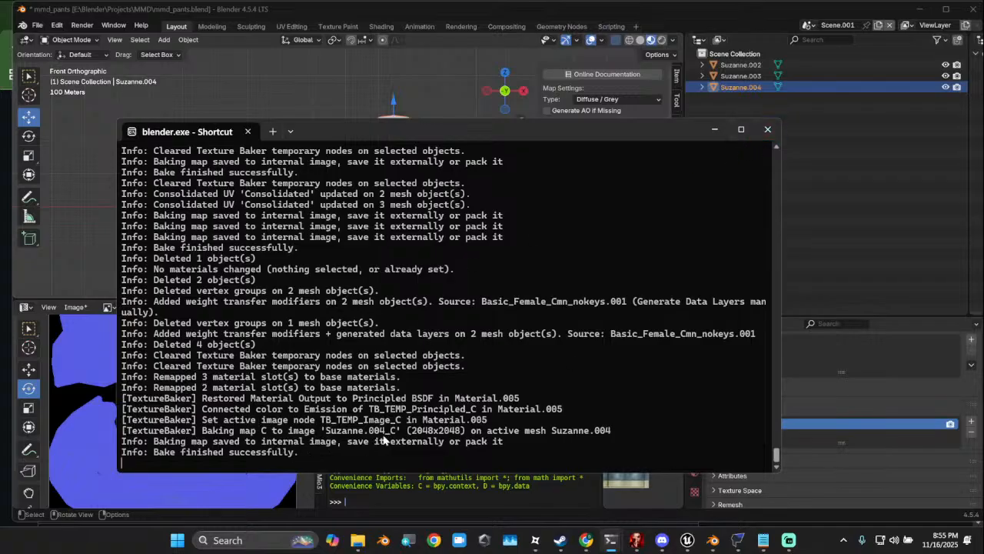
click(767, 129)
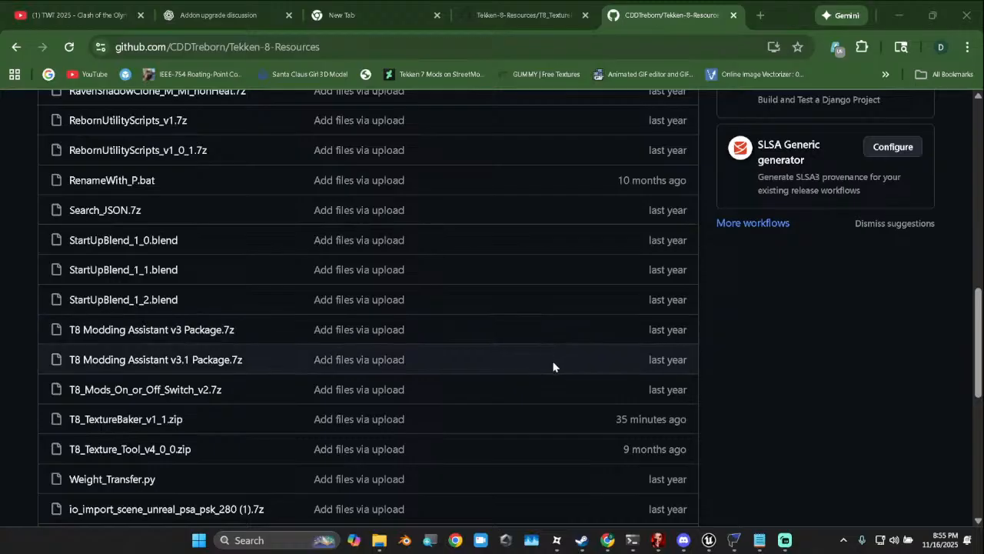
click(405, 540)
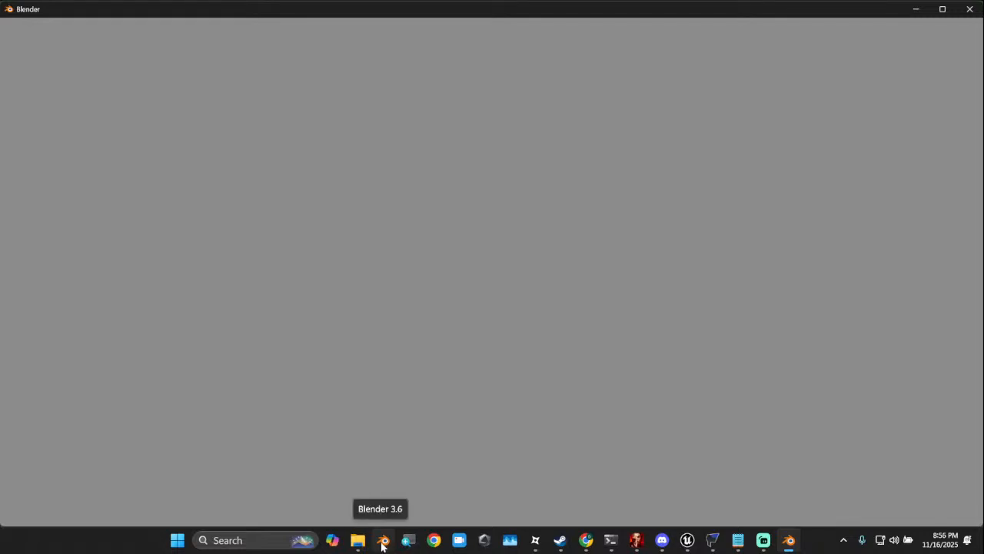
mouse_move(789, 541)
click(782, 490)
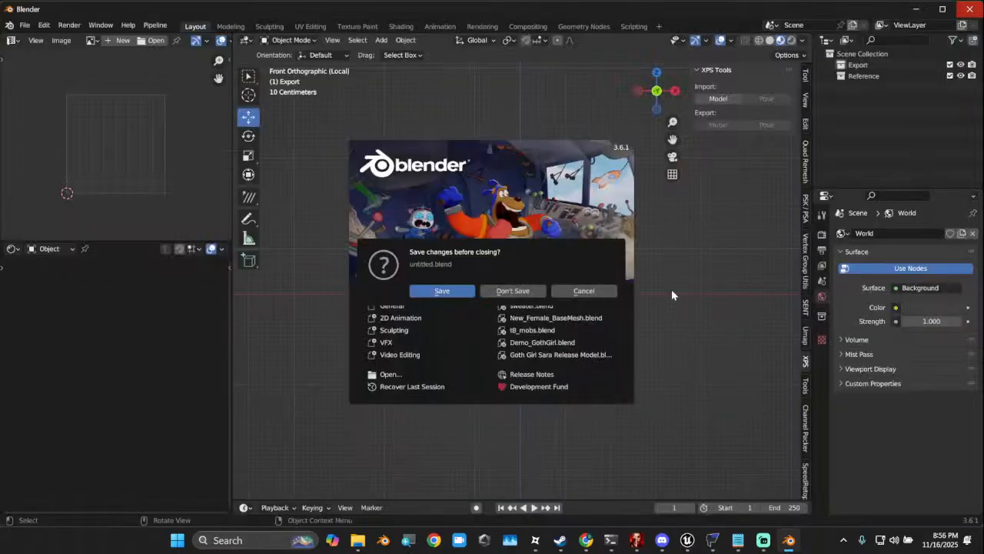
click(517, 299)
Launch Blender 3.6, dismiss its splash screen and show the Texture Baker add-on's settings
click(405, 541)
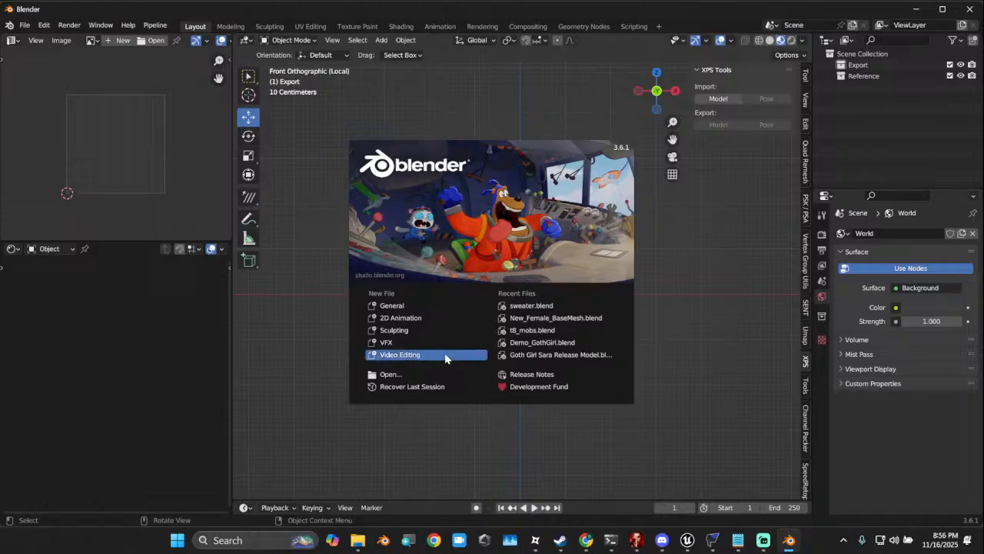
click(410, 306)
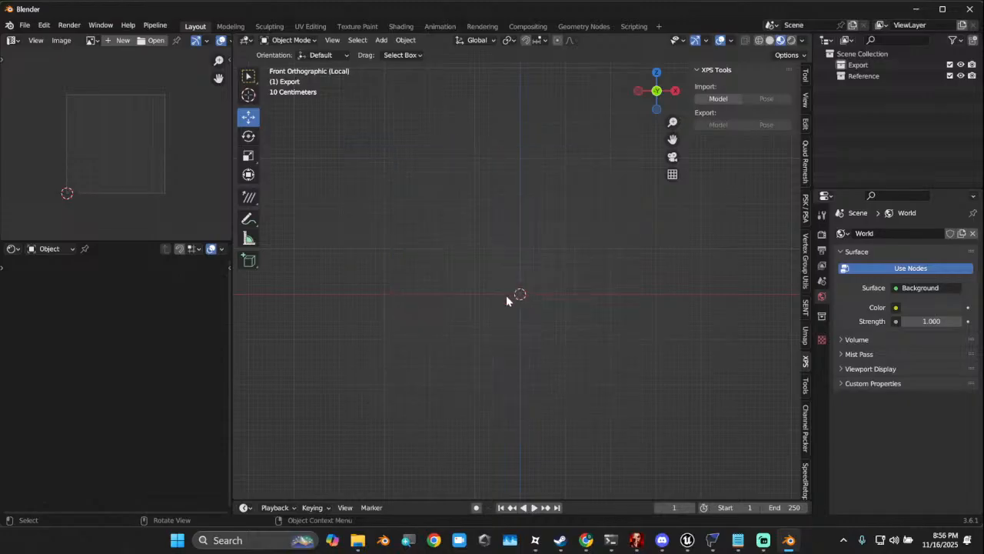
scroll(806, 407, down, 10)
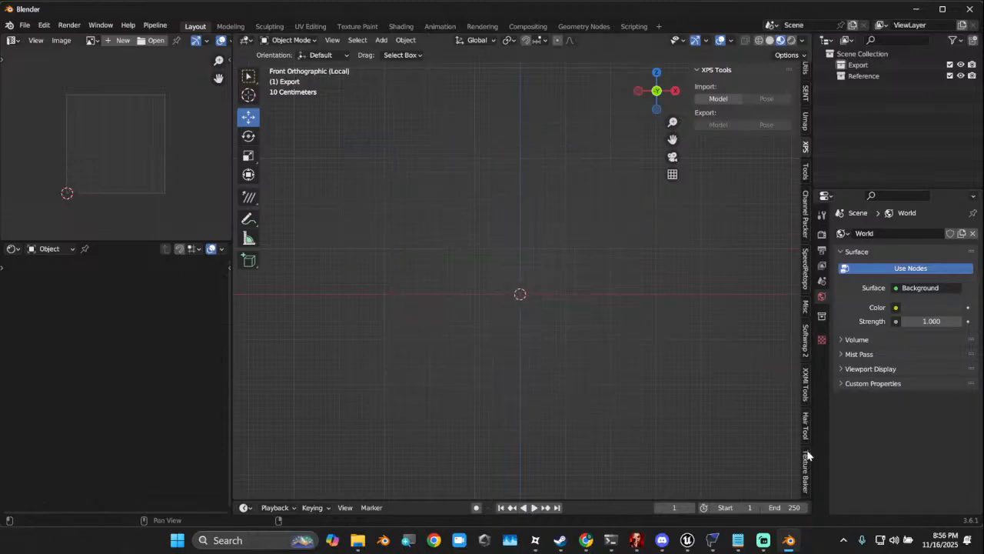
click(808, 472)
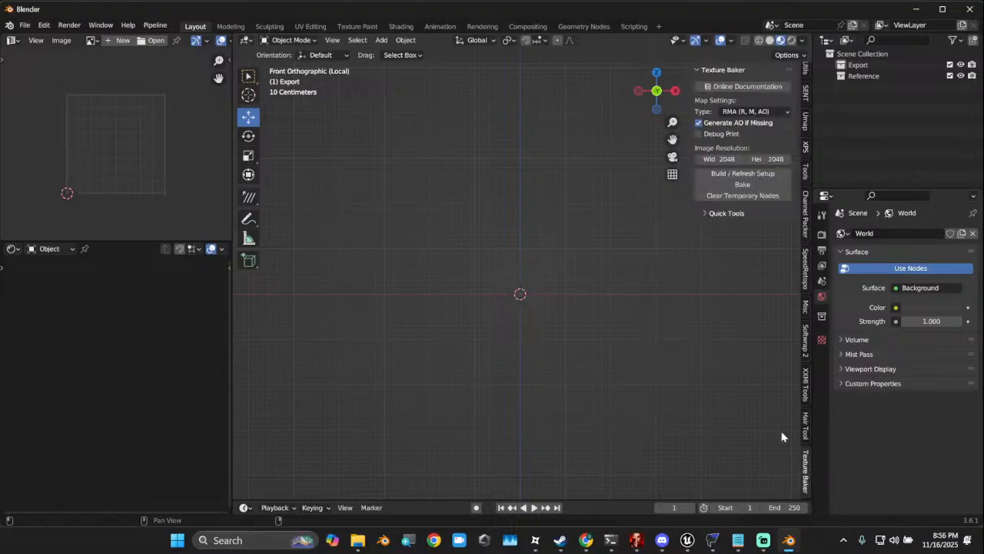
Search the installed add-ons for "text" and remove the Texture Baker - Multi Map (Consolidated) add-on
click(44, 25)
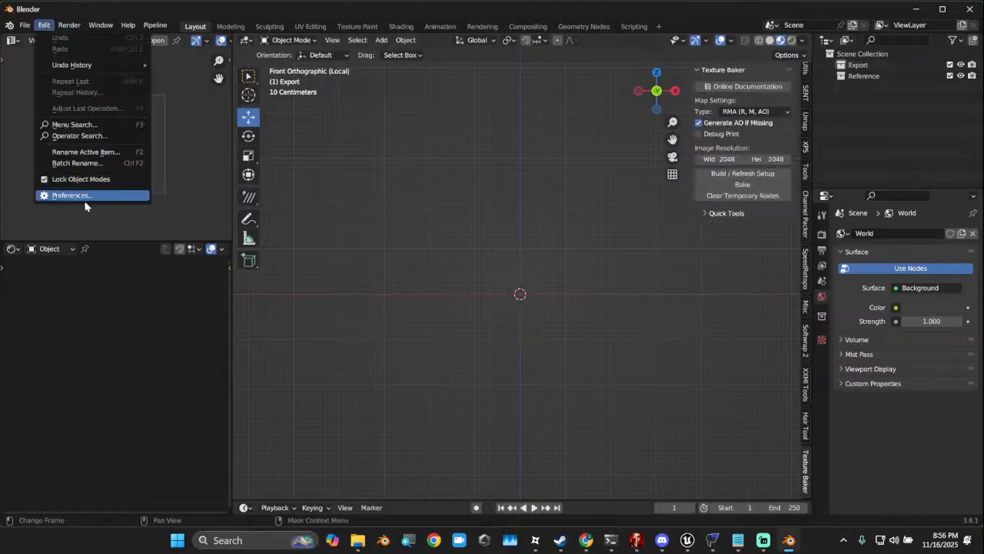
click(73, 195)
text(te)
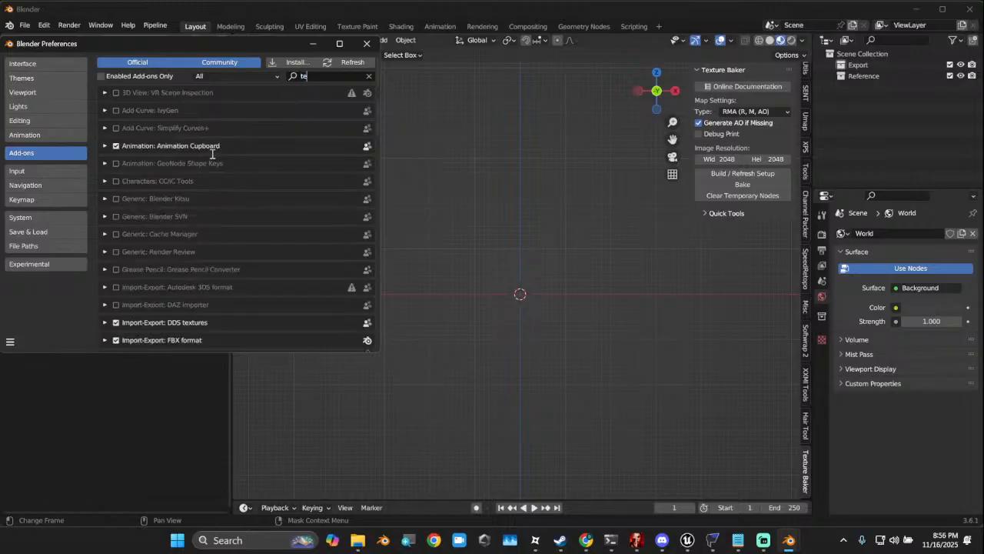
text(xt)
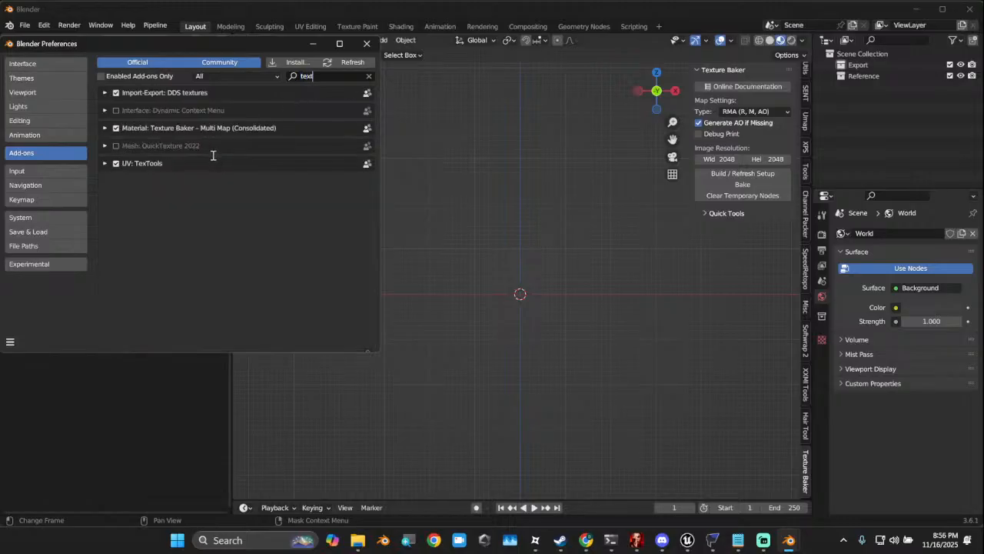
click(114, 128)
click(257, 201)
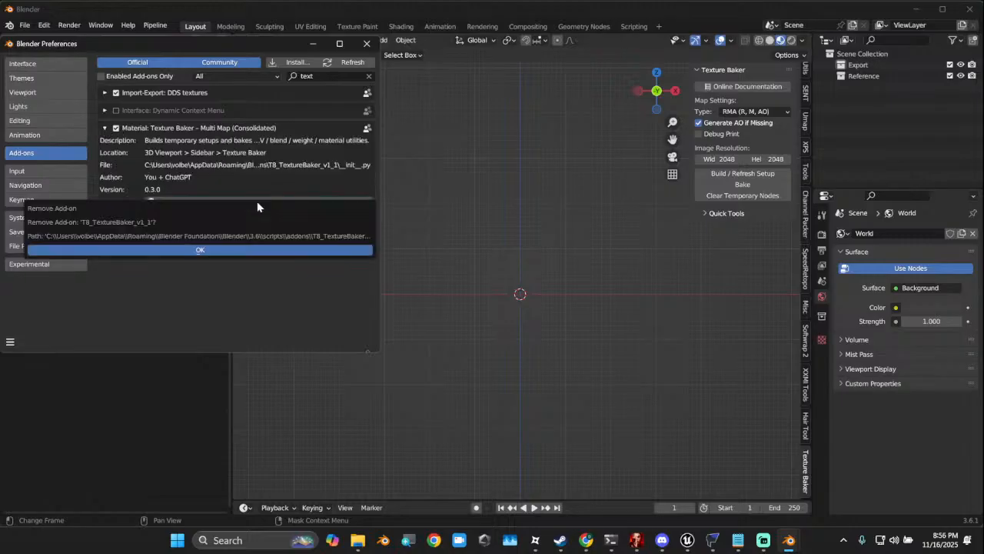
click(214, 248)
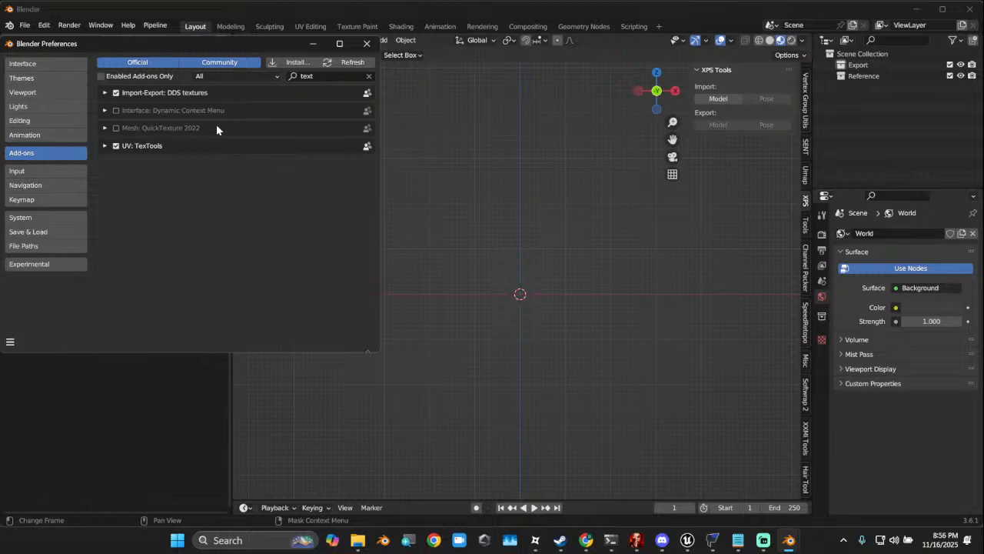
Start installing an add-on, browse to E:\Blender\4.5 LTS Projects\Scripts\TextureBaker in a detailed list sorted by name, and check the T8_TextureBaker_v1_1 folder
click(301, 65)
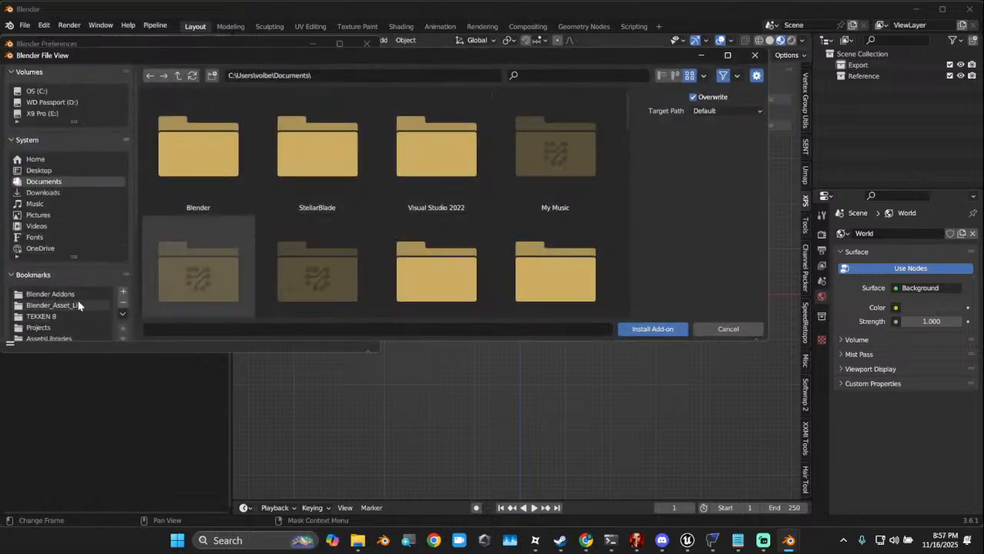
click(70, 114)
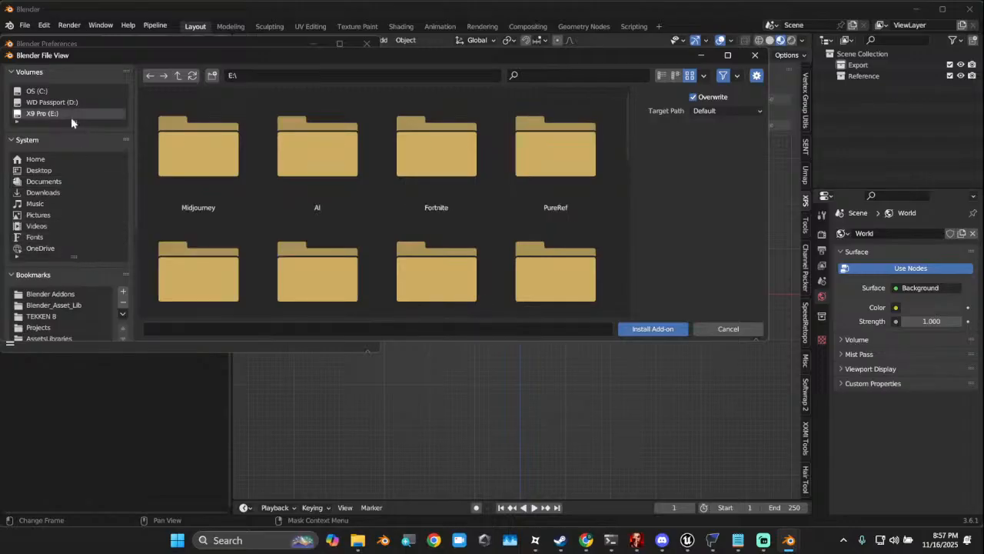
click(661, 75)
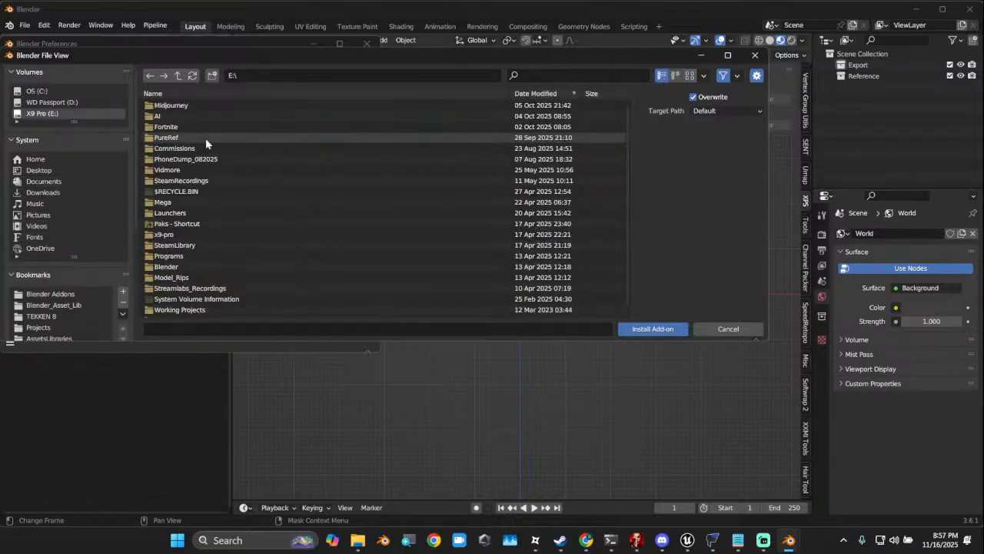
click(249, 92)
double_click(185, 126)
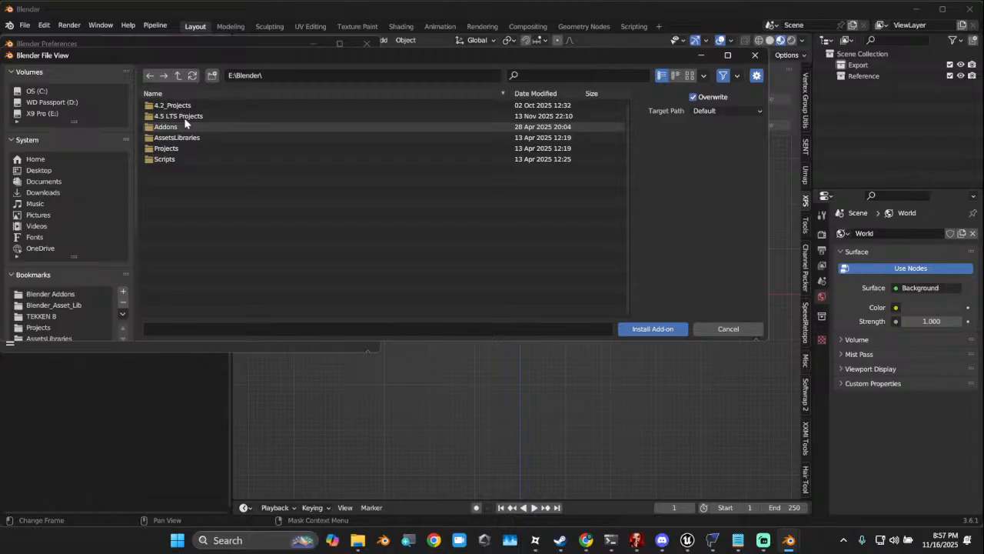
double_click(200, 116)
double_click(246, 105)
double_click(257, 106)
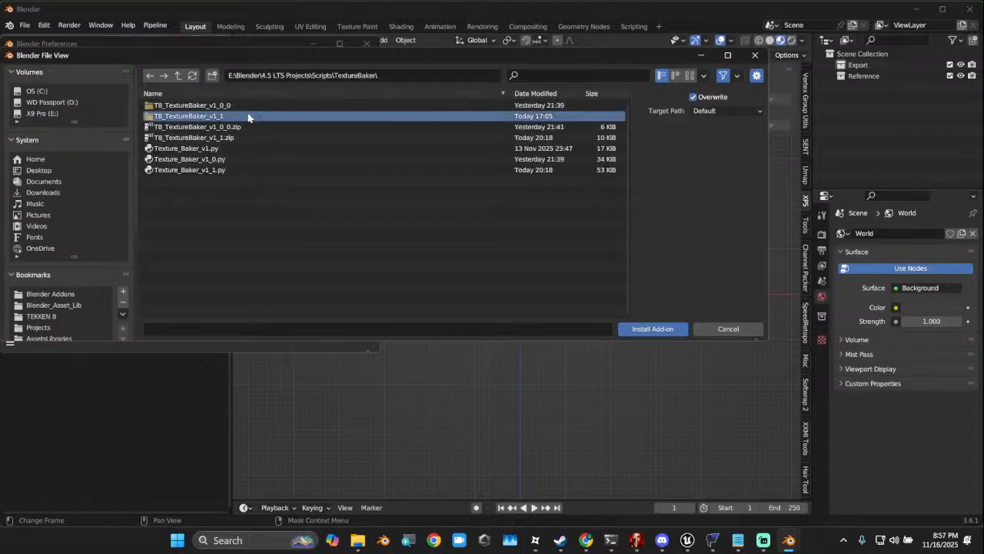
double_click(223, 116)
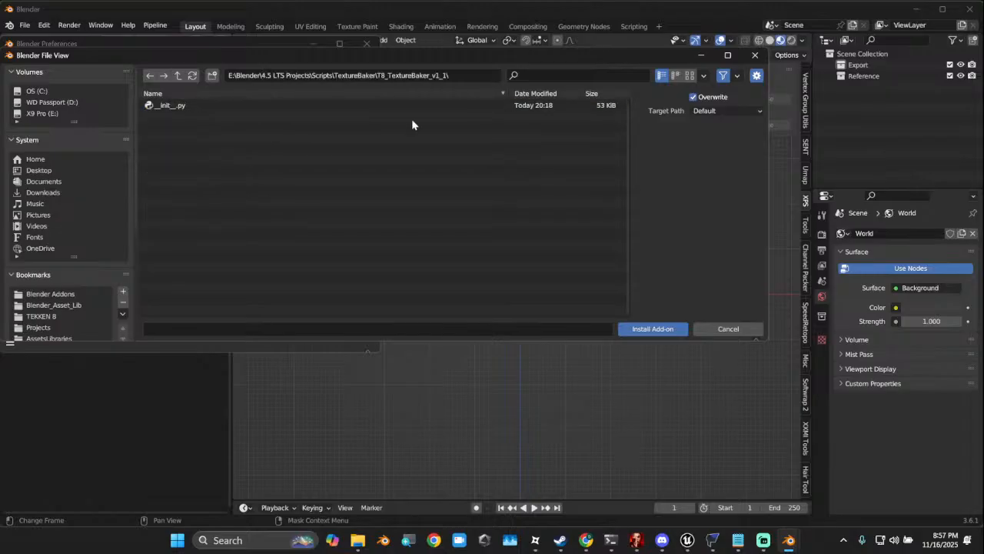
click(178, 74)
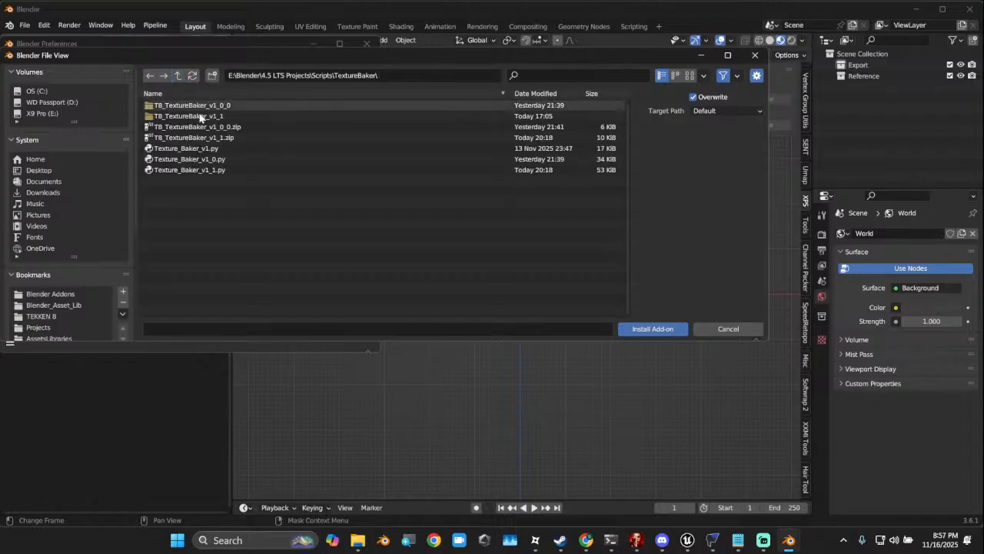
Install T8_TextureBaker_v1_1.zip, enable the Texture Baker - Multi Map (Consolidated) add-on and close the preferences
click(251, 136)
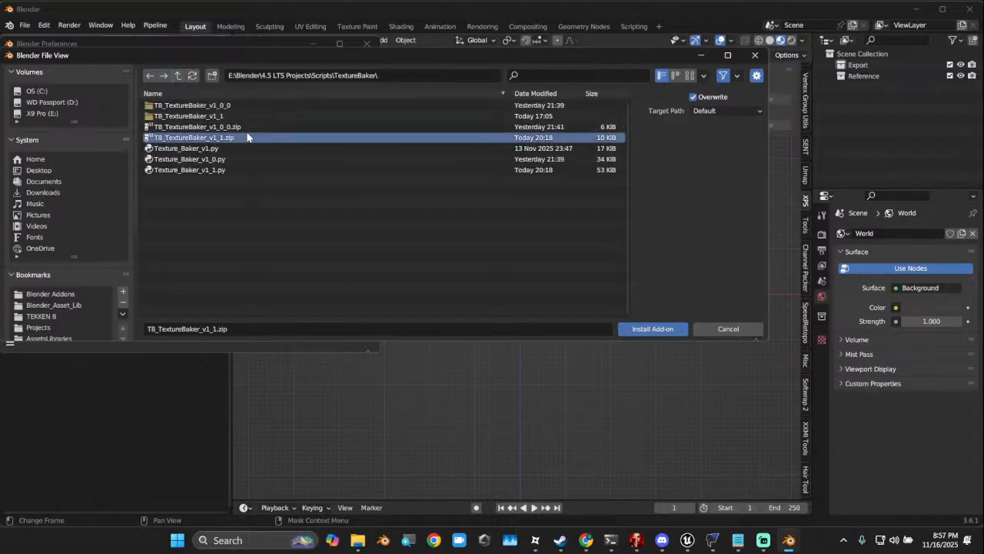
click(638, 328)
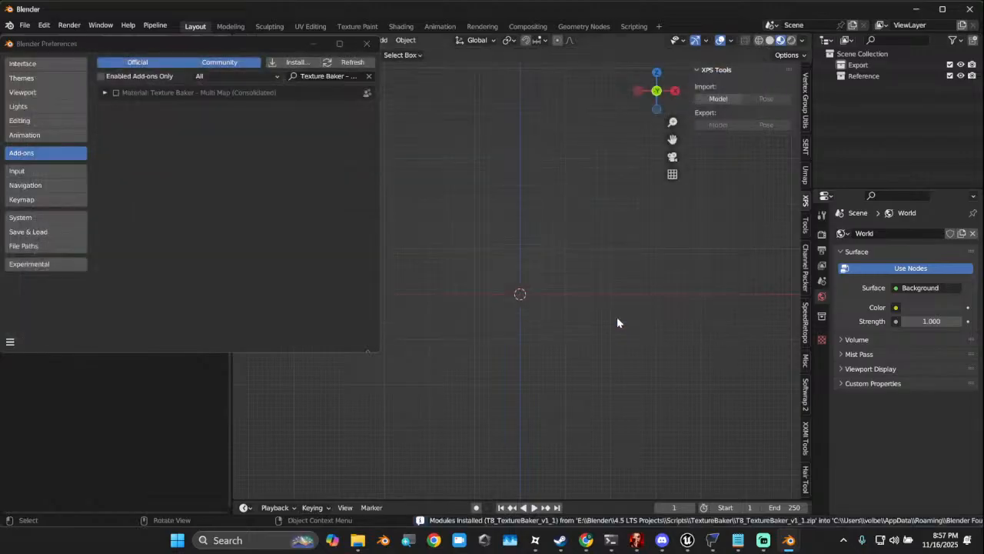
click(116, 93)
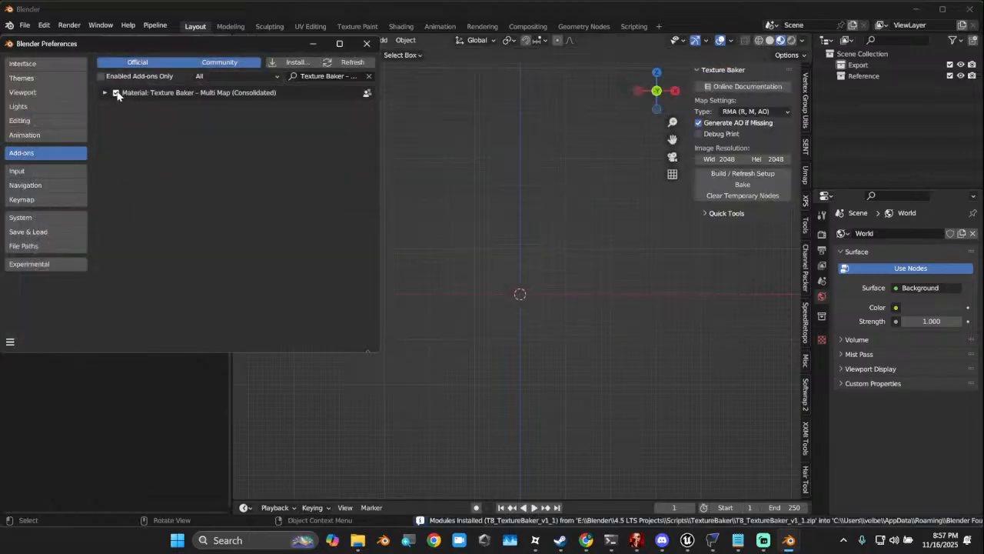
click(366, 45)
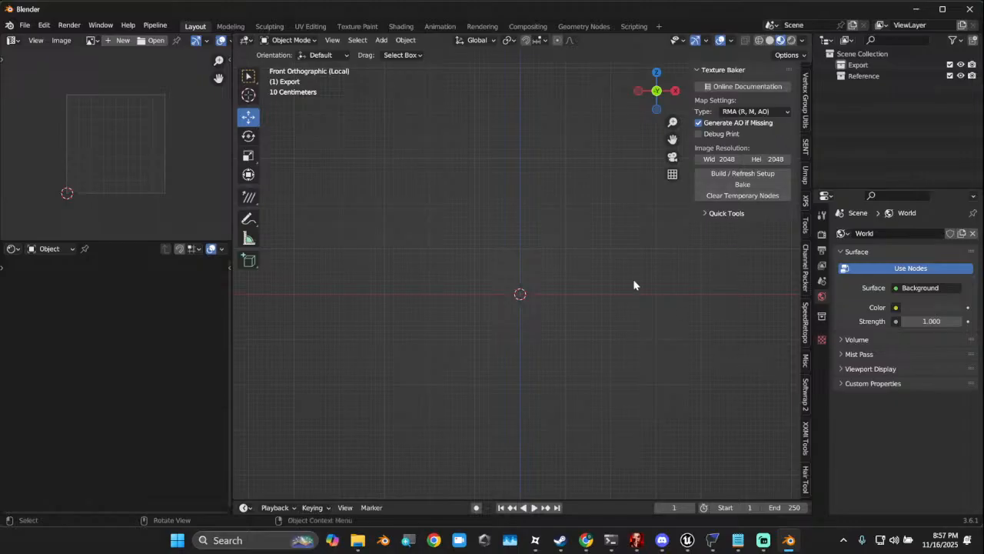
Add a UV sphere moved about -1.6 m in X and 1.5 m in Z, and add a cone at the origin
scroll(546, 273, up, 1)
click(383, 40)
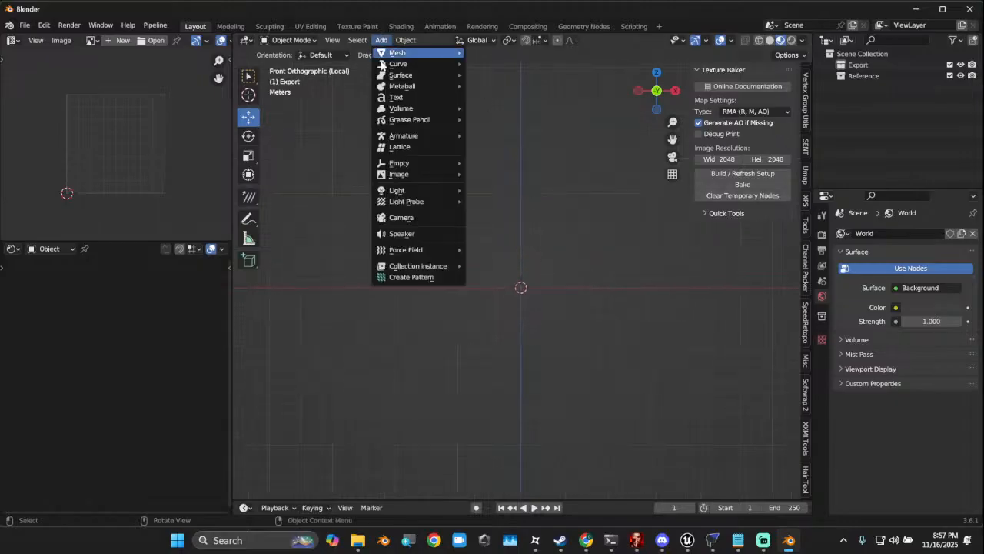
mouse_move(419, 58)
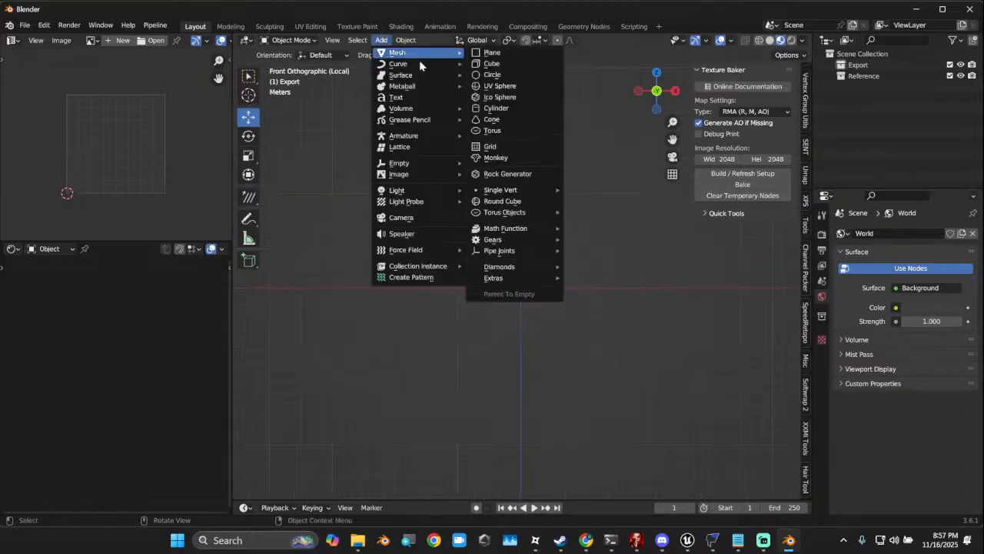
click(515, 86)
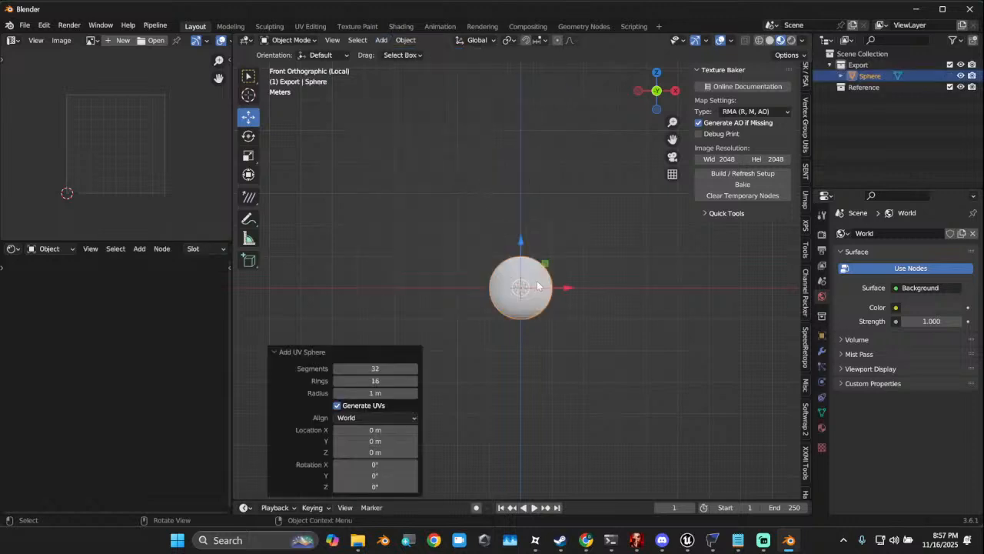
drag(525, 287, 474, 241)
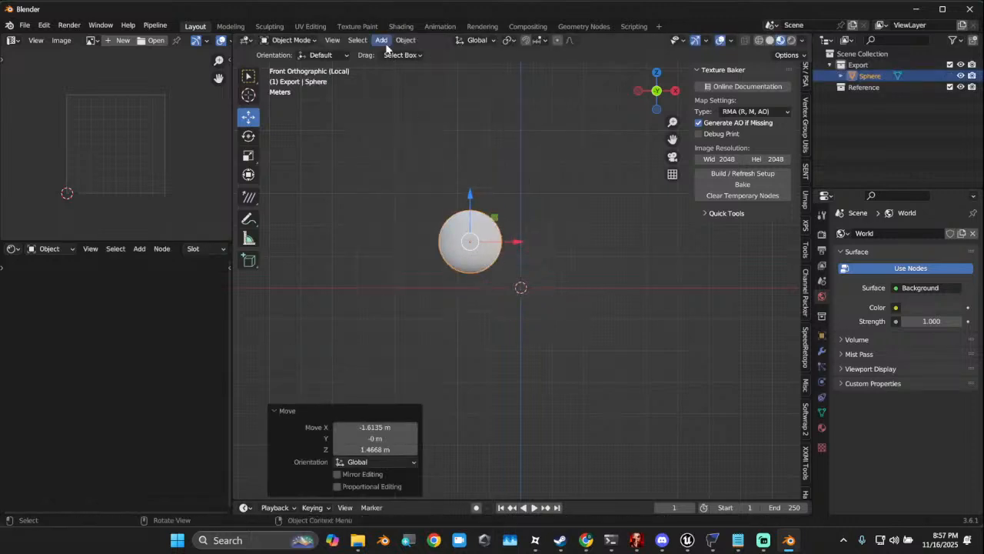
click(385, 43)
mouse_move(395, 55)
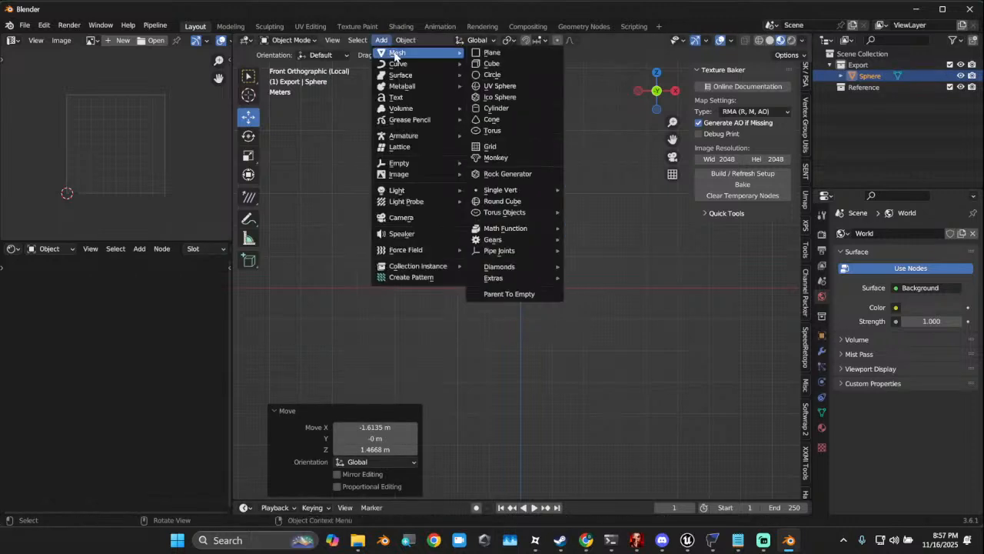
click(505, 121)
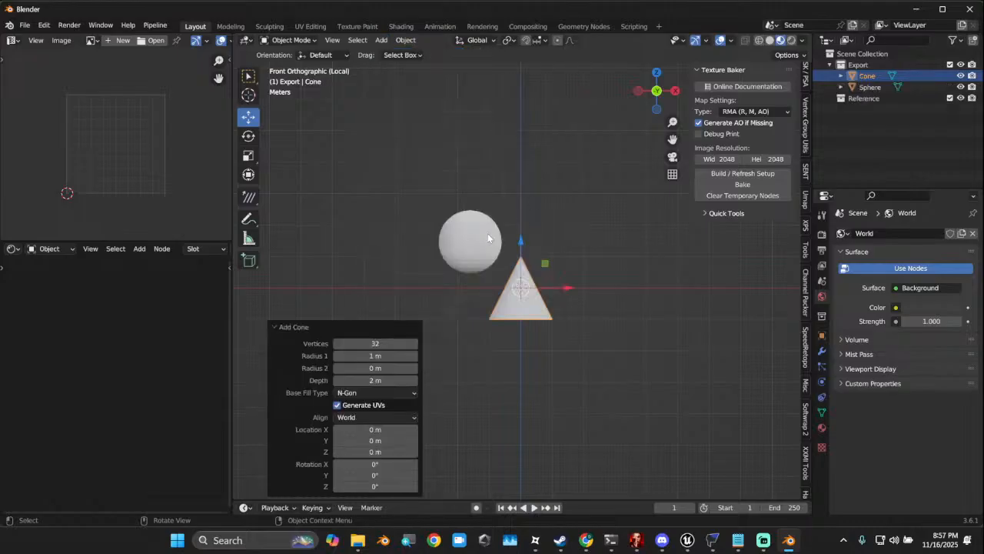
Add a monkey mesh and move it up and to the right of the cone, beside the sphere
click(384, 42)
mouse_move(407, 135)
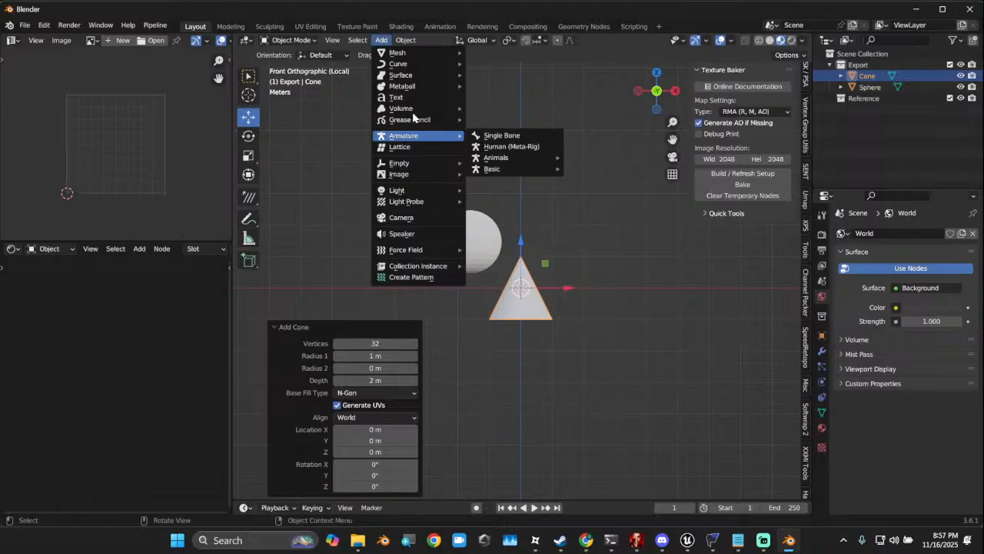
mouse_move(421, 56)
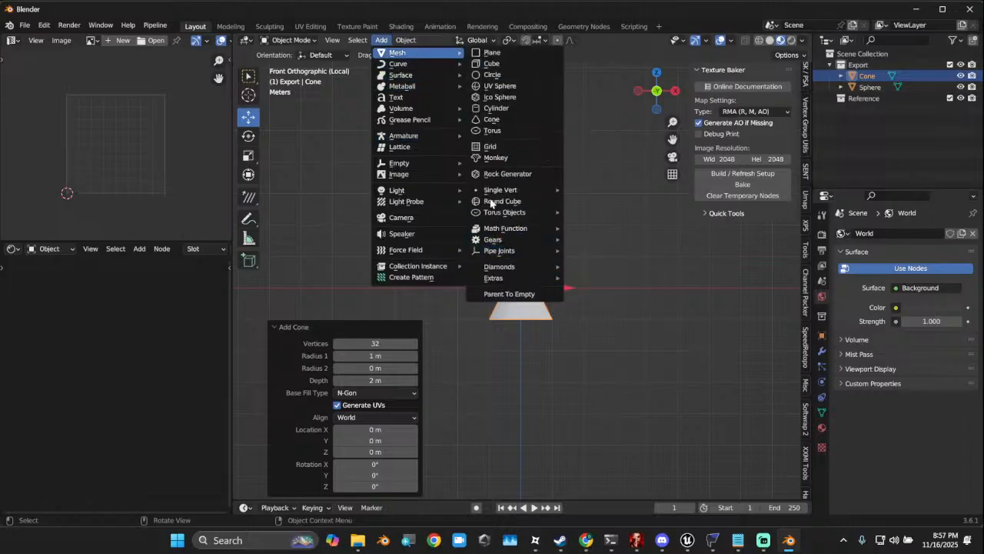
click(495, 157)
key(g)
key(z)
click(559, 195)
key(g)
click(599, 206)
Select the sphere, cone and monkey together and create a packed UV map named Consolidated with Texture Baker's quick tools
shift+click(487, 258)
shift+click(507, 288)
shift+click(559, 223)
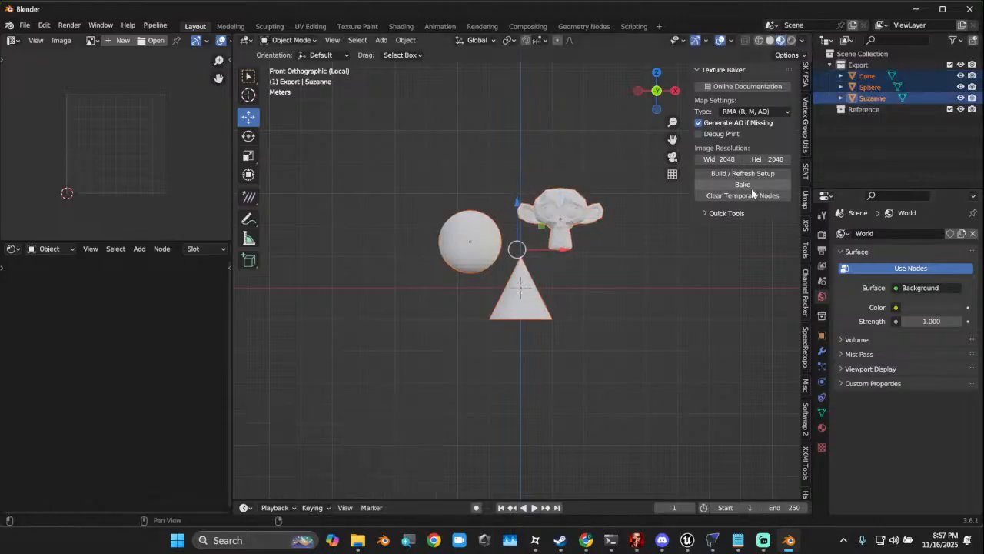
click(714, 214)
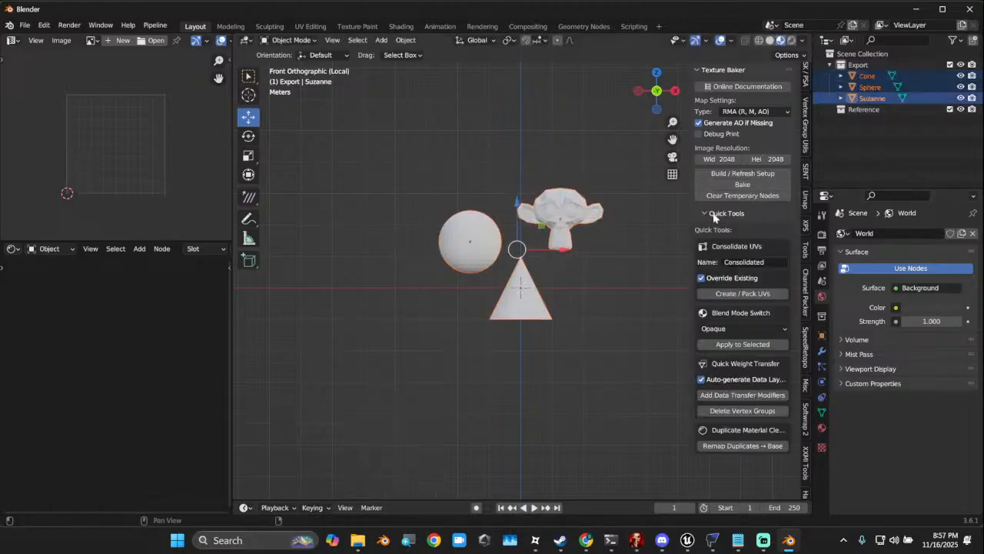
click(740, 295)
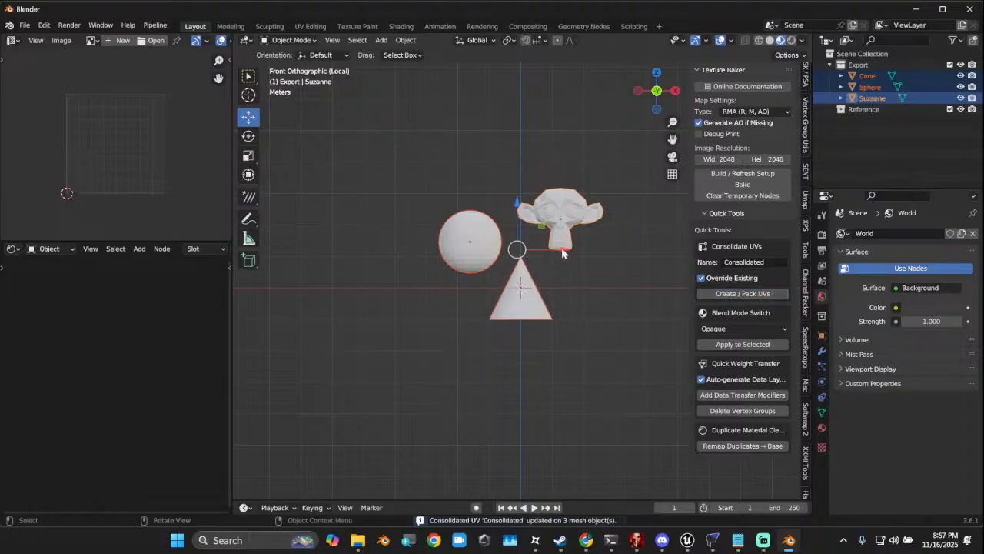
Examine the packed UV layout of the three meshes in Edit Mode, and return to Object Mode
click(290, 40)
click(286, 67)
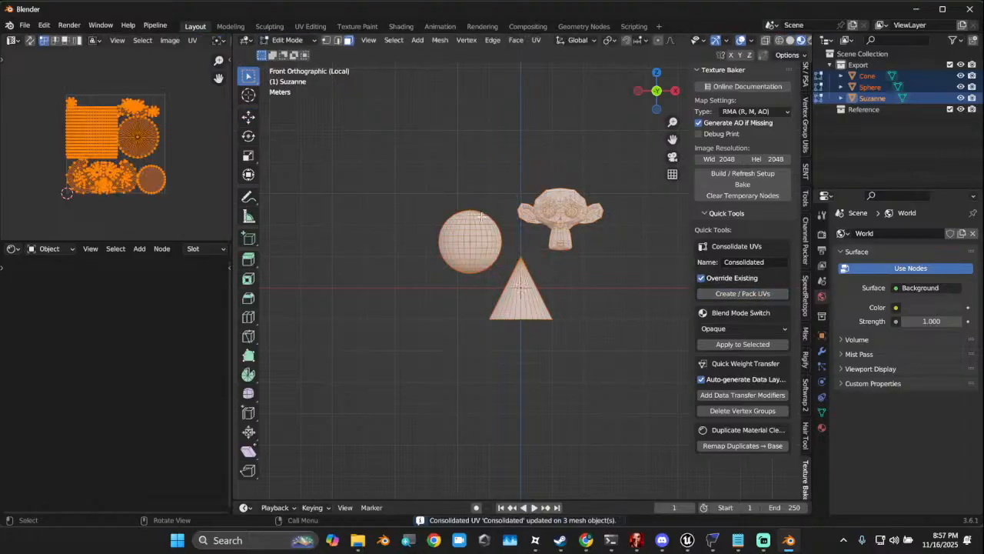
scroll(111, 177, down, 3)
scroll(127, 176, up, 1)
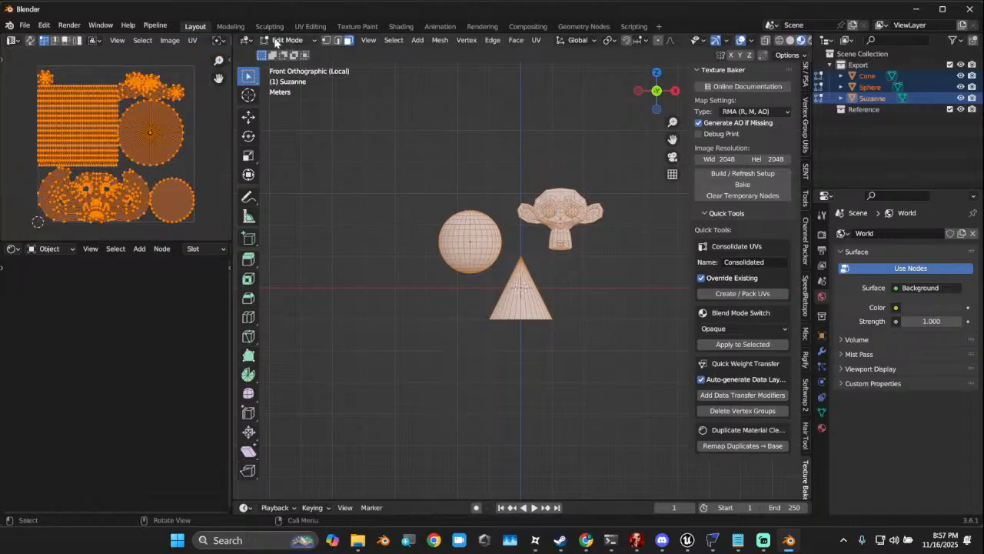
click(305, 42)
click(286, 55)
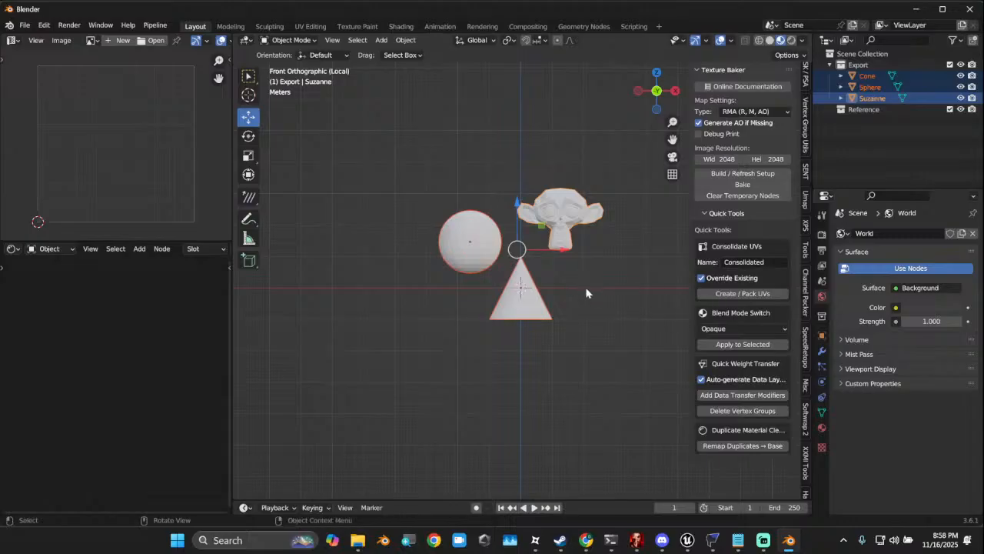
Create a new material on the cone and show the available blend modes in its settings
click(529, 304)
click(822, 428)
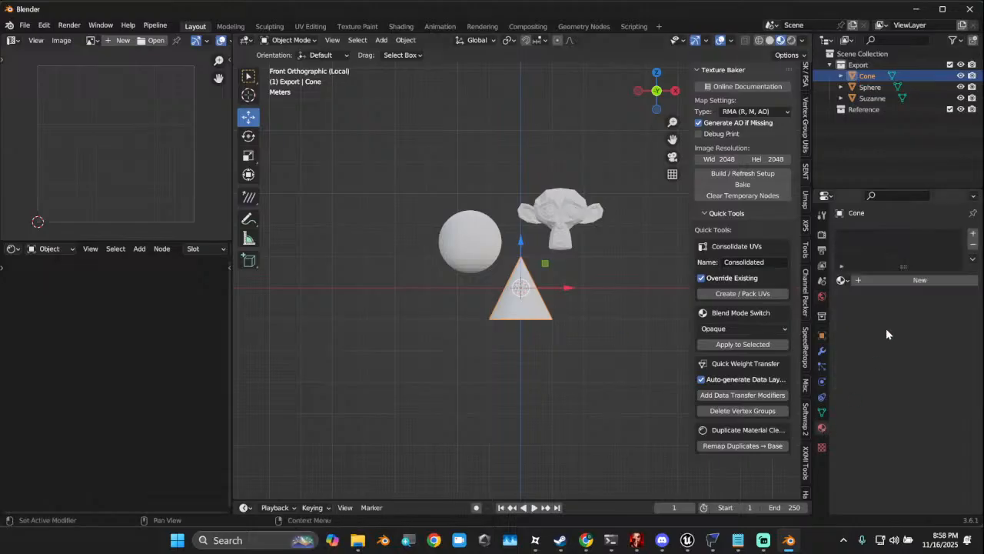
click(895, 280)
scroll(866, 416, down, 12)
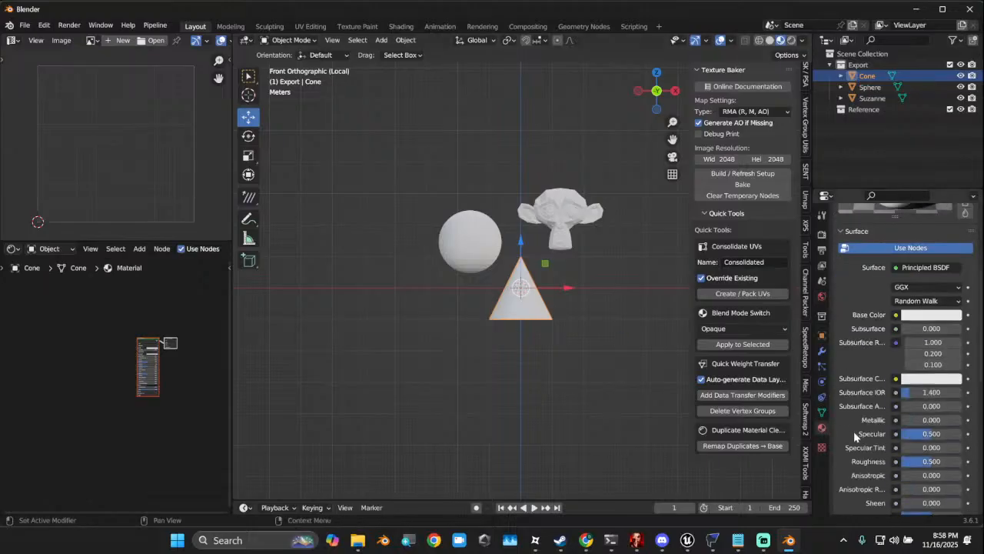
click(907, 440)
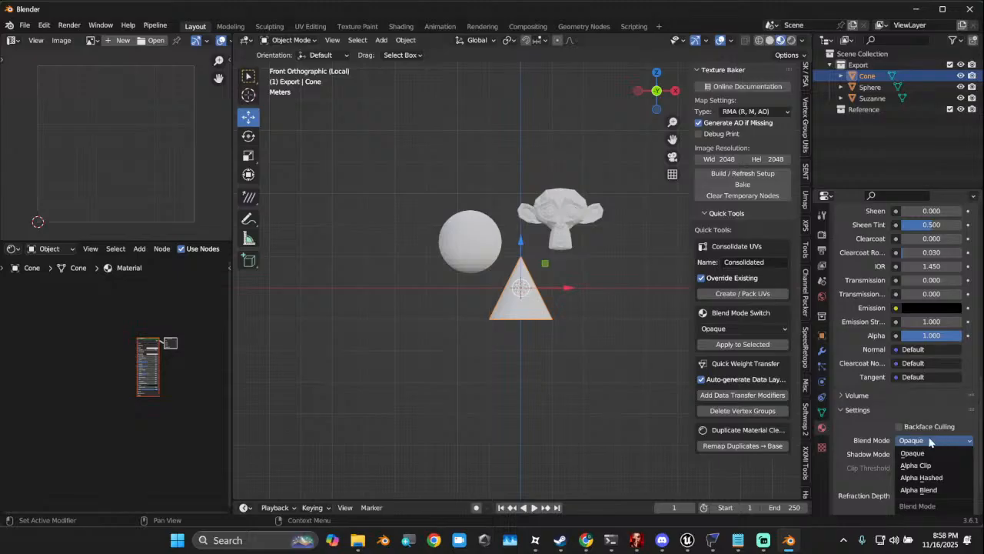
click(933, 440)
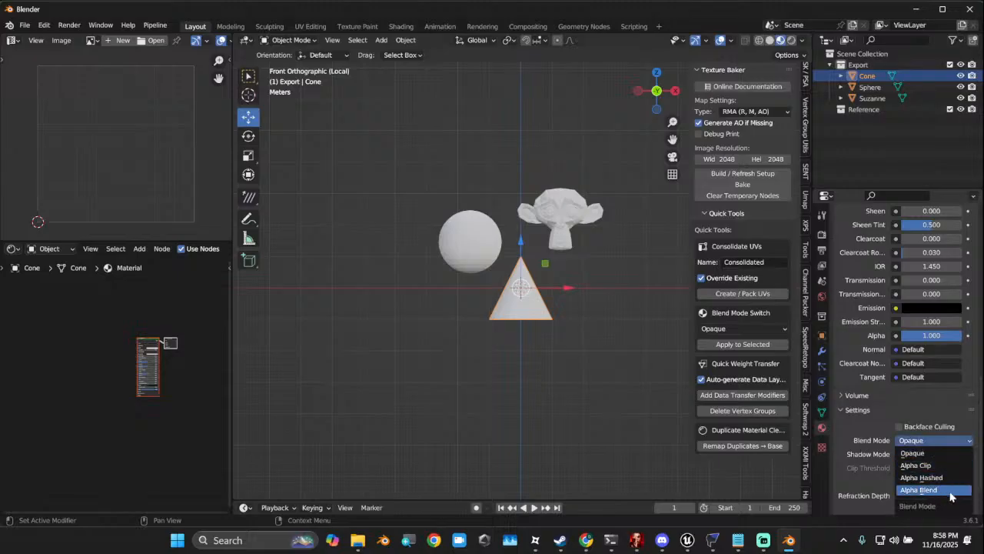
Lower the Alpha of the cone material's Principled BSDF node to 0.350
scroll(153, 384, up, 7)
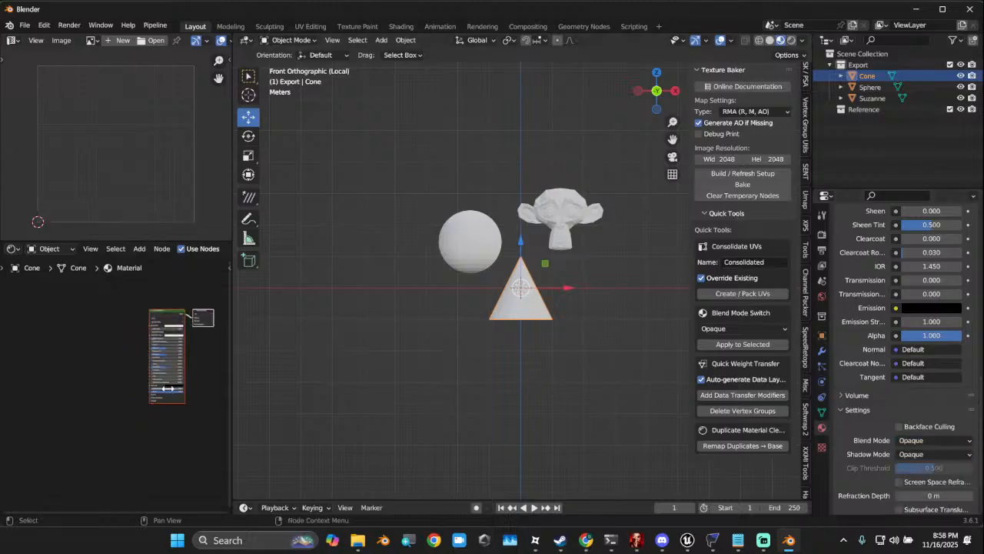
scroll(88, 414, up, 4)
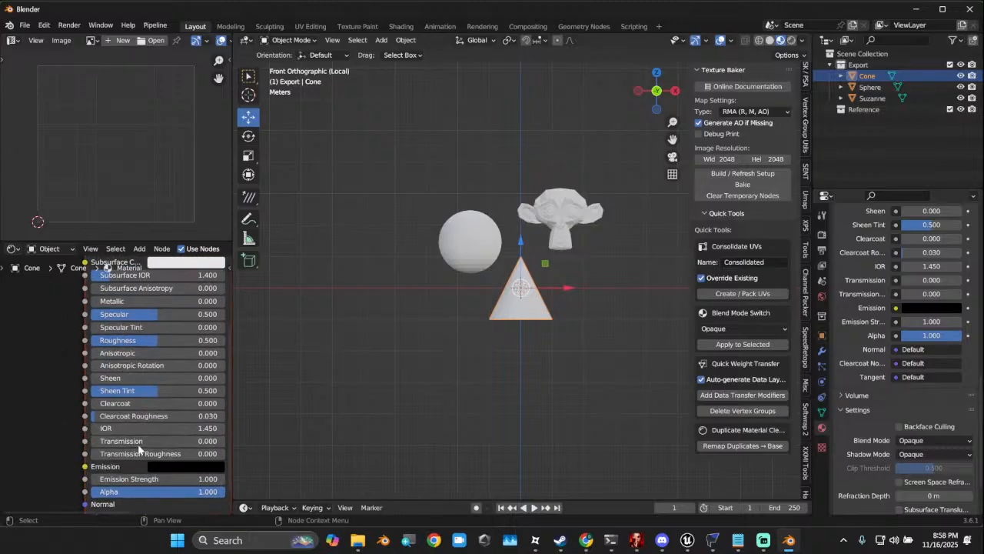
drag(185, 444, 104, 444)
middle_drag(590, 242, 544, 250)
middle_drag(76, 303, 96, 375)
scroll(96, 375, up, 1)
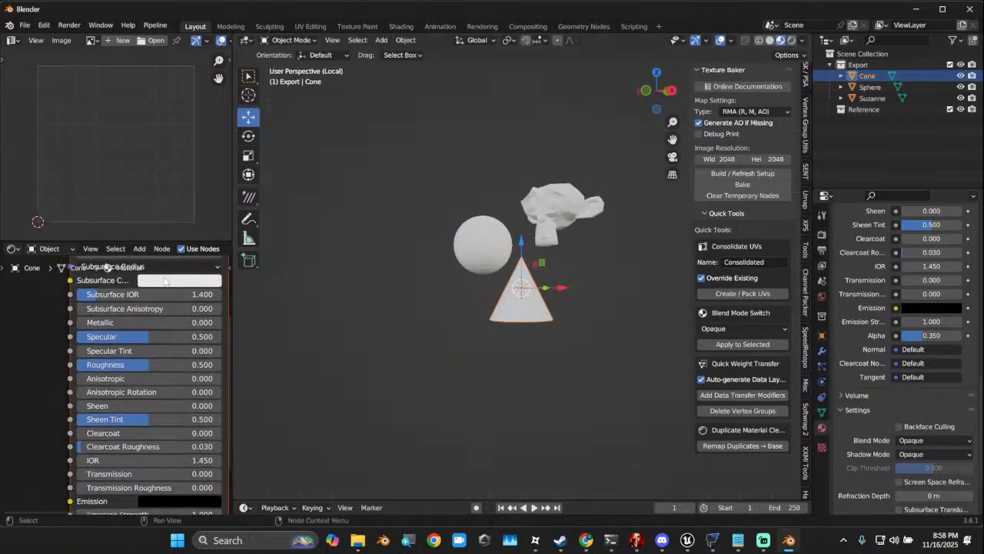
Set the Subsurface Color of the cone's material to orange-red
click(165, 283)
click(204, 182)
drag(196, 180, 184, 185)
middle_drag(123, 316, 110, 363)
scroll(118, 361, up, 1)
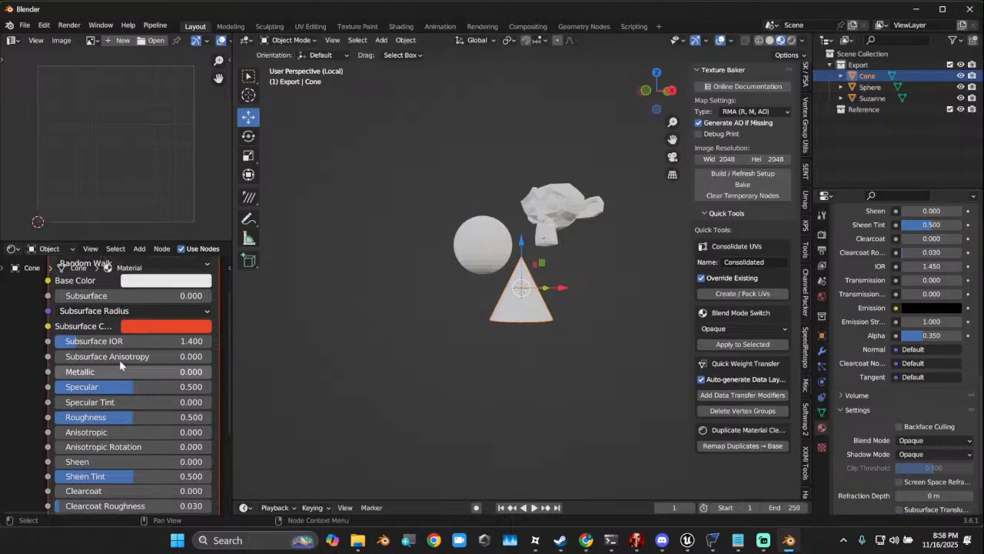
Set the cone material's Base Color to purple with hue 0.785, saturation 0.966 and value 0.800, and inspect the cone
click(162, 281)
drag(200, 162, 218, 147)
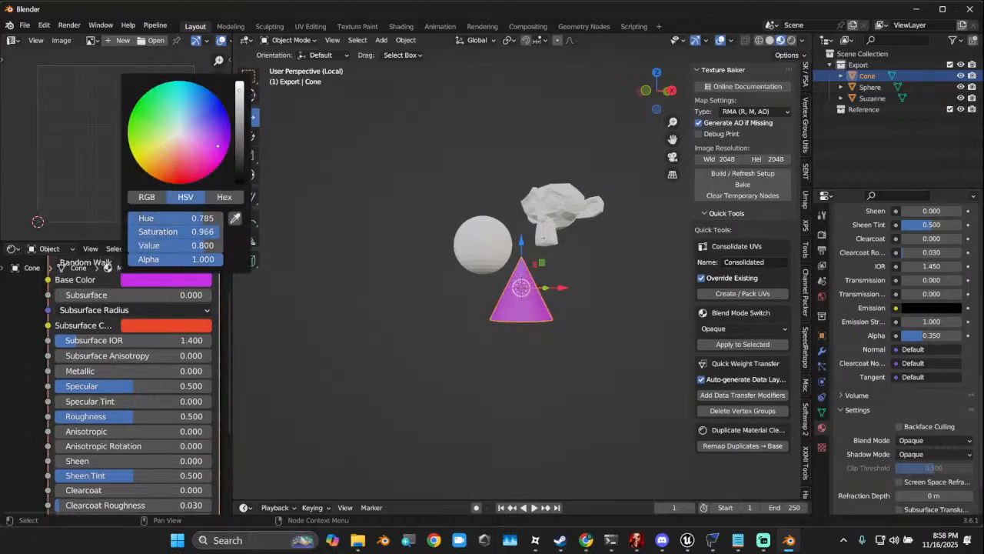
scroll(531, 350, up, 3)
middle_drag(531, 350, 592, 271)
scroll(586, 309, down, 3)
scroll(108, 408, down, 3)
shift+scroll(109, 431, down, 3)
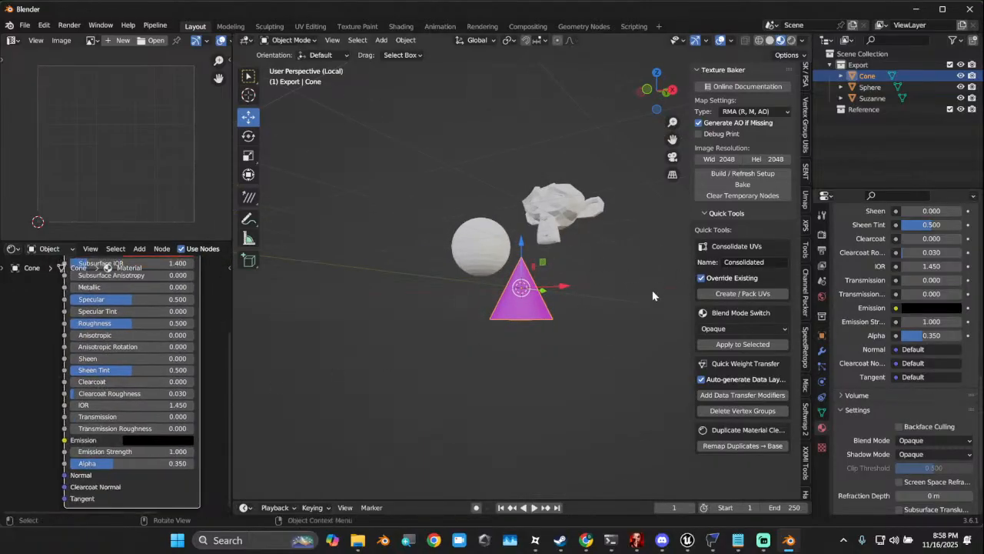
Apply the Alpha Hashed blend mode to the selected cone's material with the Blend Mode Switch tool
click(590, 301)
click(520, 300)
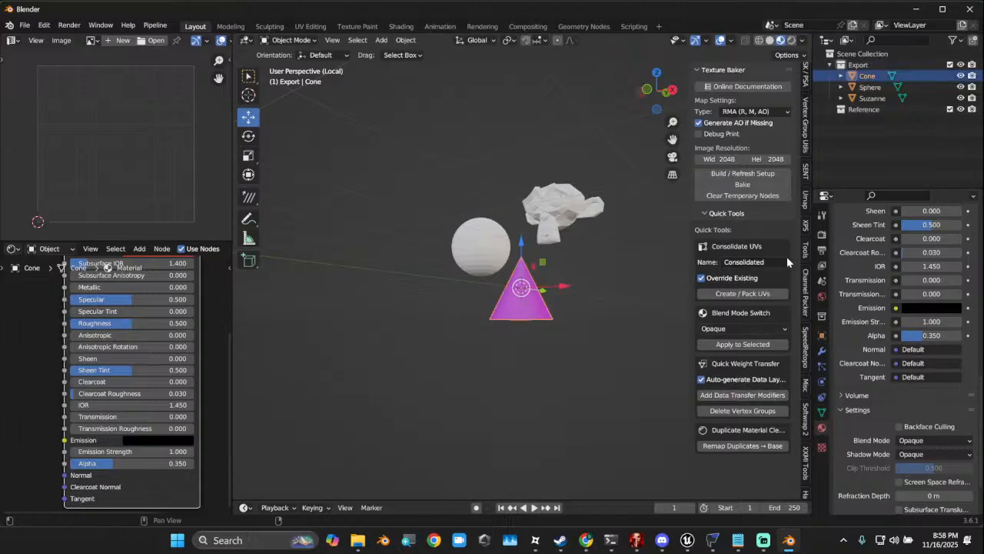
click(729, 330)
click(735, 364)
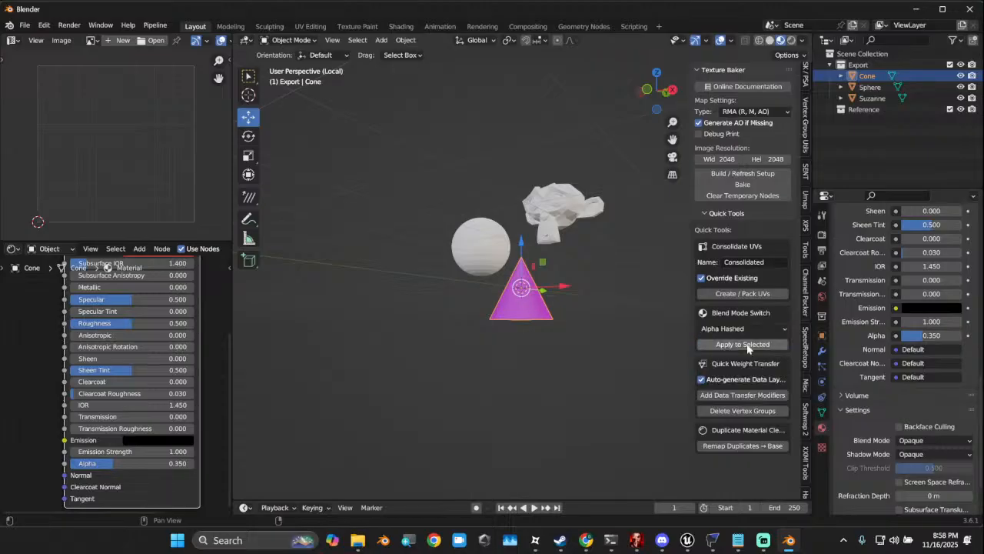
click(747, 347)
scroll(520, 319, up, 5)
mouse_move(520, 321)
middle_down()
mouse_move(526, 376)
mouse_move(436, 346)
mouse_move(466, 244)
mouse_move(508, 319)
mouse_move(538, 323)
middle_up()
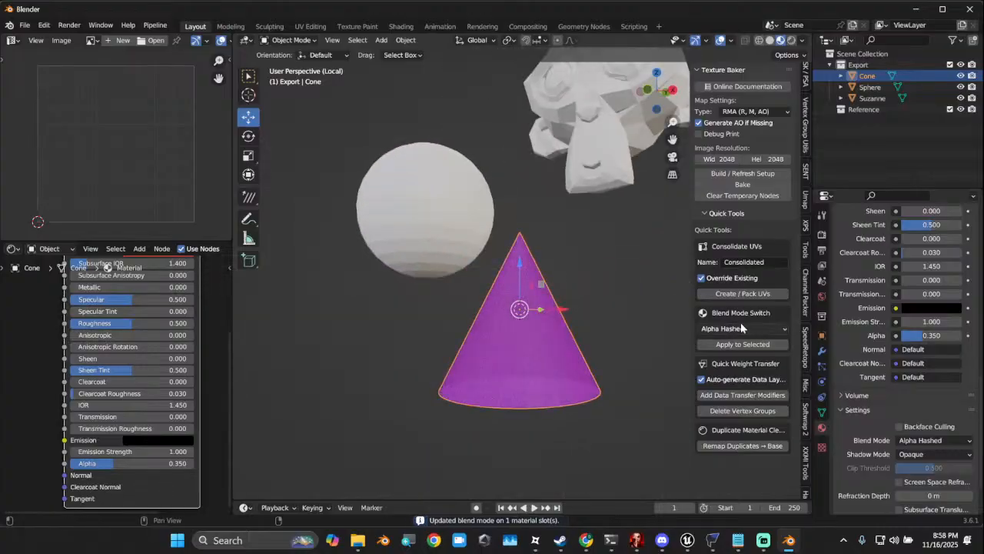
Apply the Alpha Blend mode to the cone's material with the Blend Mode Switch tool
click(743, 328)
click(726, 380)
middle_drag(607, 361, 541, 383)
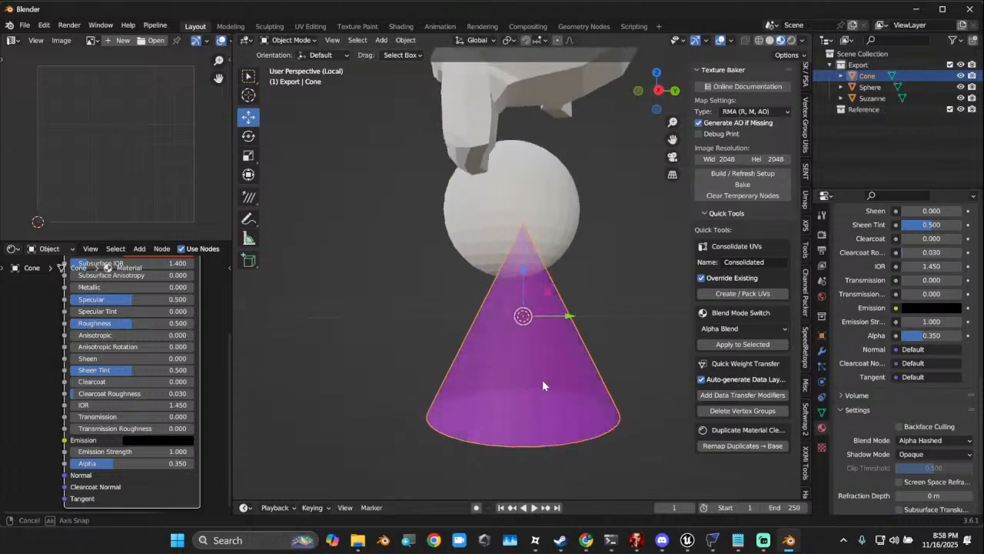
click(742, 343)
middle_drag(612, 375, 446, 361)
Shade the cone smooth and inspect it from another side
right_click(446, 362)
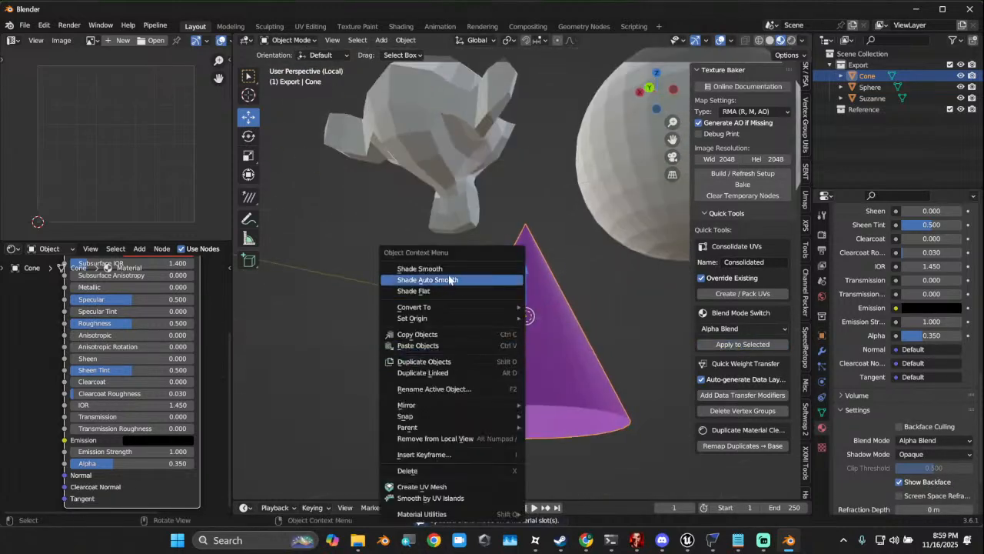
click(420, 269)
middle_drag(419, 268, 615, 369)
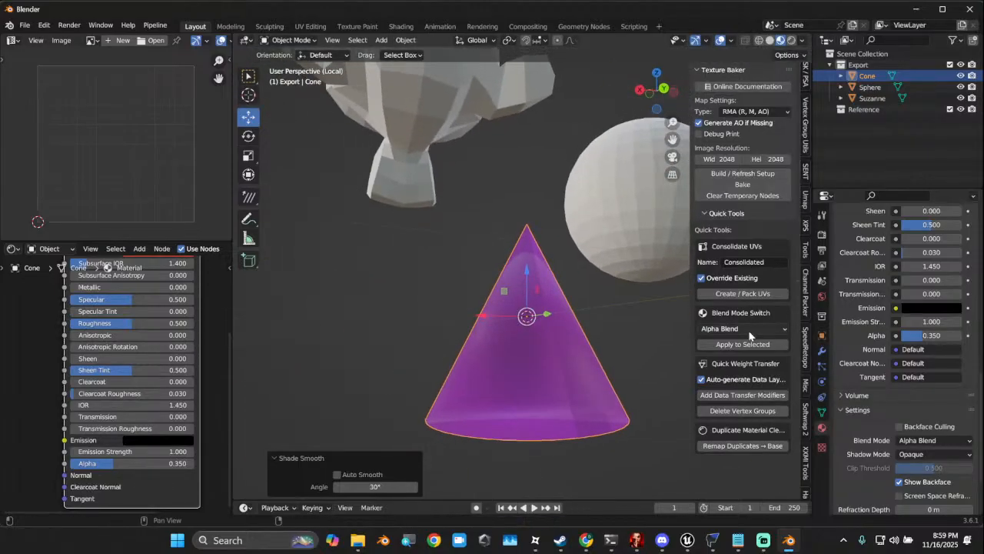
Apply the Alpha Clip blend mode to the cone's material and set its Principled BSDF Alpha to 0.495
click(738, 329)
click(752, 345)
click(738, 328)
click(737, 354)
click(735, 344)
mouse_move(446, 361)
middle_down()
mouse_move(541, 374)
mouse_move(577, 404)
middle_up()
drag(103, 463, 131, 463)
middle_drag(432, 405, 461, 390)
Apply the Opaque blend mode to the cone's material with the Blend Mode Switch tool
click(768, 328)
click(742, 341)
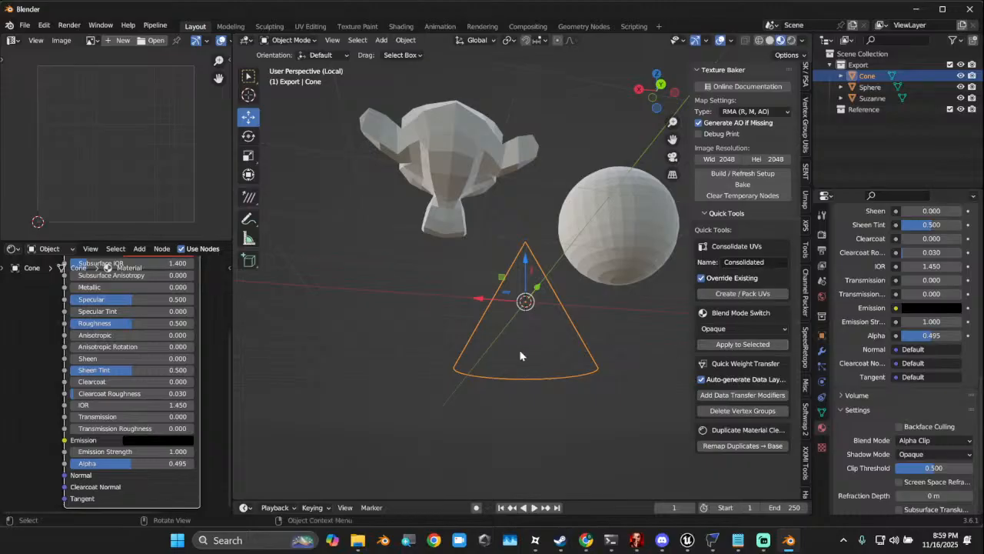
click(731, 345)
middle_drag(661, 361, 346, 345)
Create a new material on the sphere and set its Principled BSDF Alpha to 0.227
drag(402, 139, 597, 331)
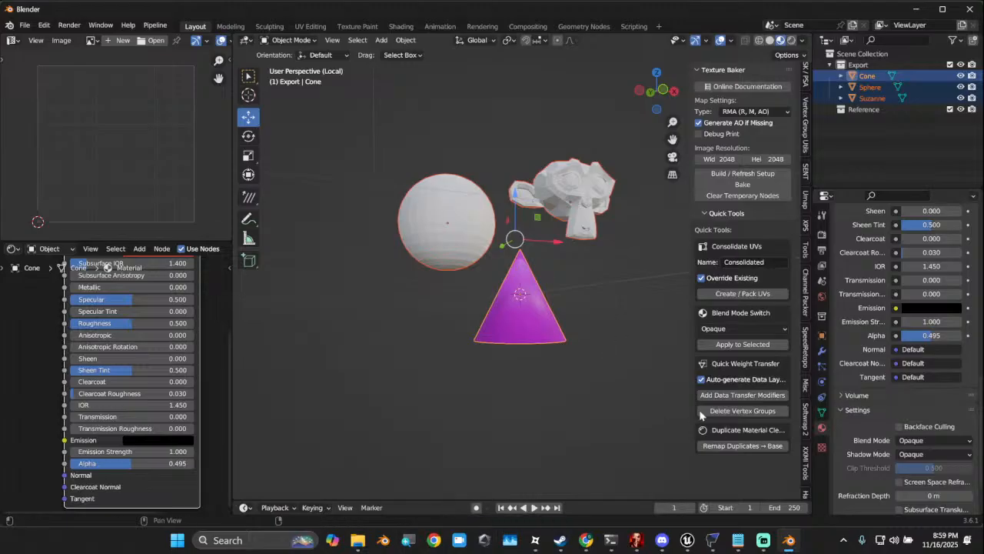
click(472, 246)
click(896, 282)
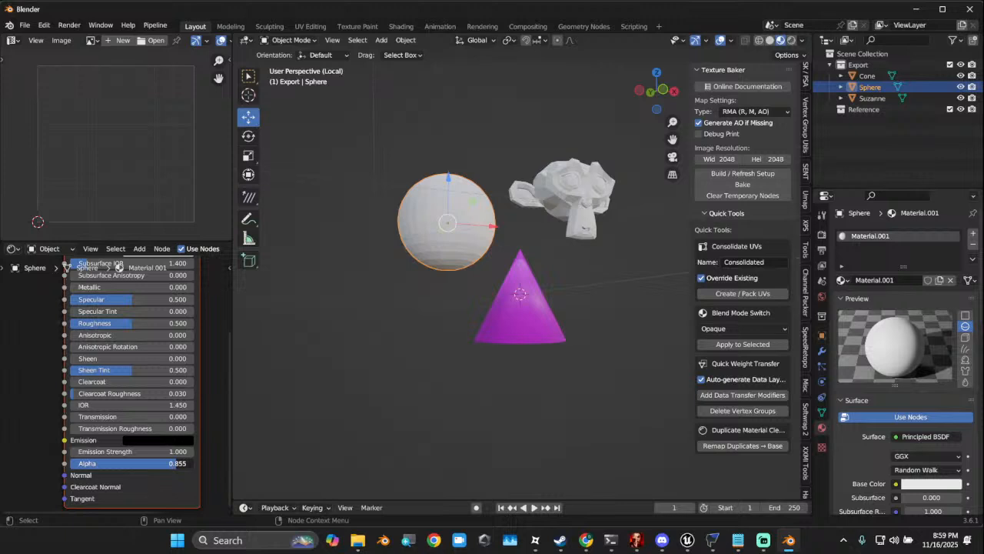
drag(108, 463, 98, 462)
Create a new material on the Suzanne monkey head with an Alpha of 0.906 and an orange Base Color
click(566, 192)
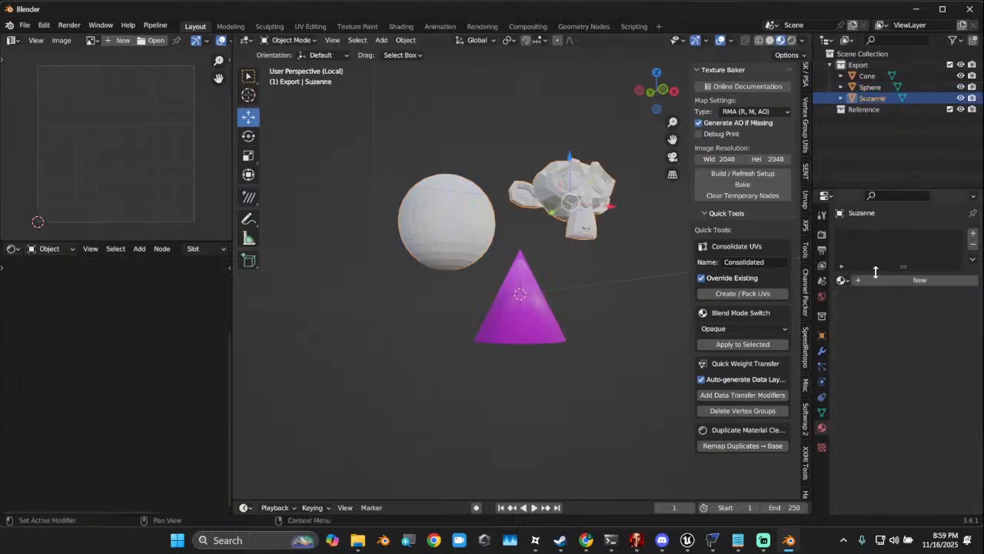
click(876, 281)
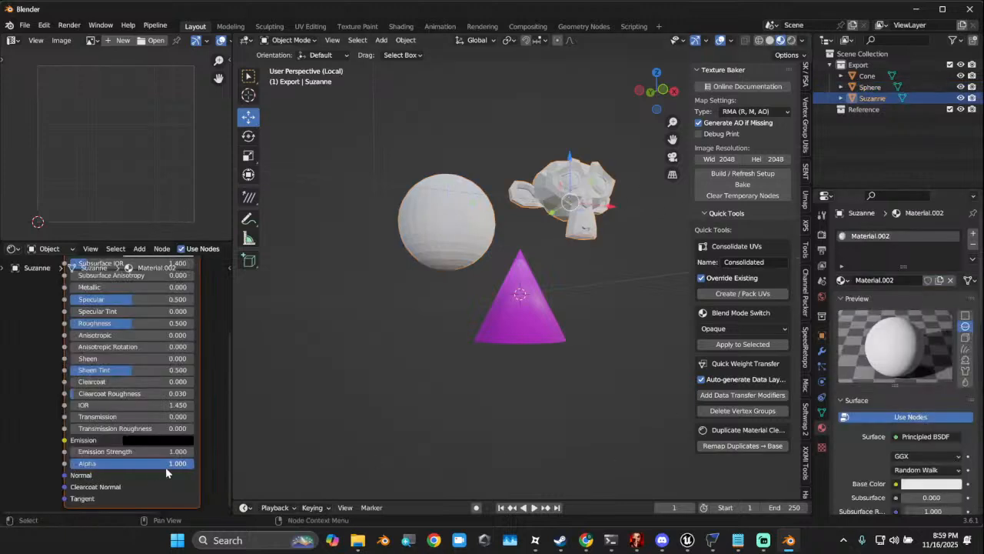
drag(398, 143, 603, 308)
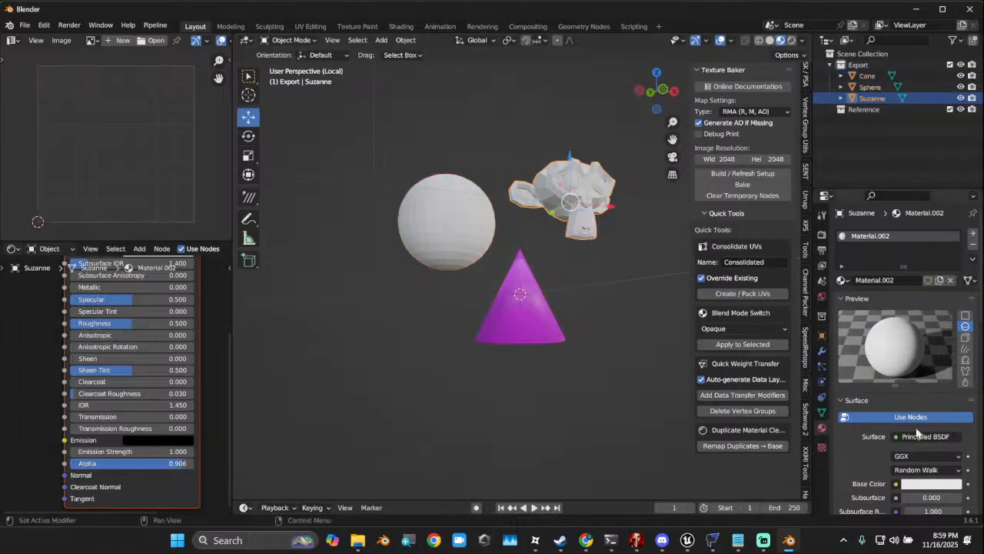
click(910, 486)
drag(903, 399, 913, 398)
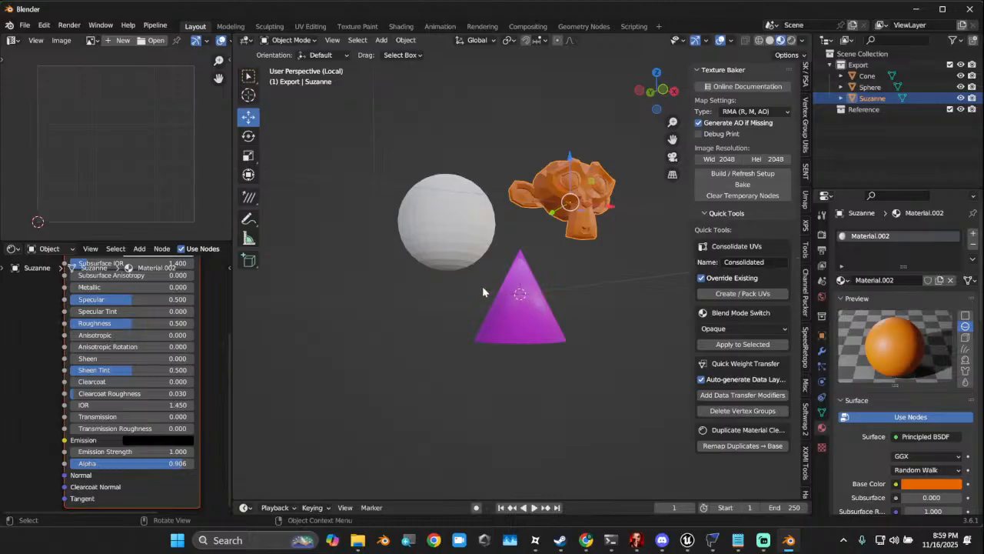
Set the Base Color of the sphere's material to lime green
click(432, 263)
click(926, 485)
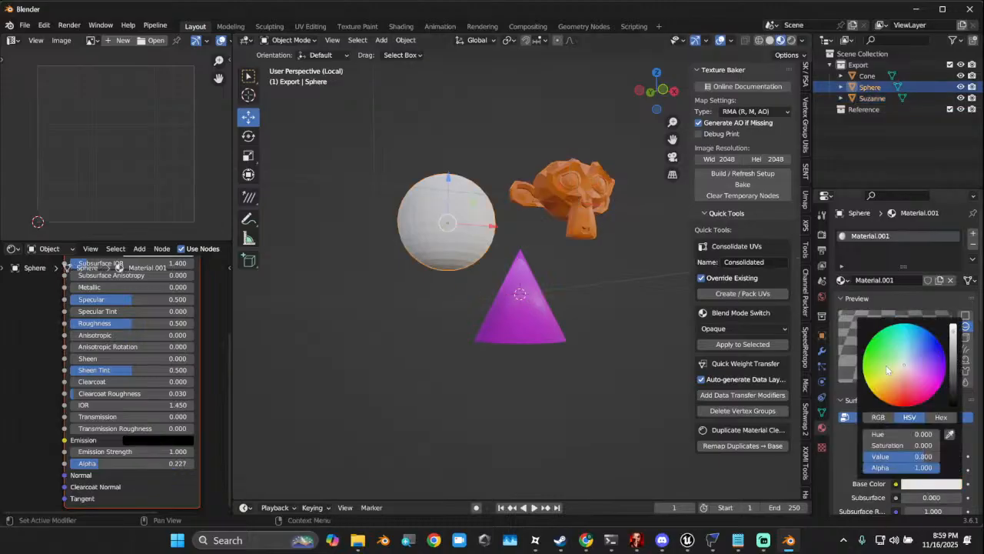
click(862, 368)
middle_drag(572, 301, 509, 329)
Select the cone, sphere and Suzanne and apply the Alpha Hashed blend mode to all their materials
drag(361, 126, 539, 343)
scroll(571, 320, up, 3)
scroll(524, 313, down, 3)
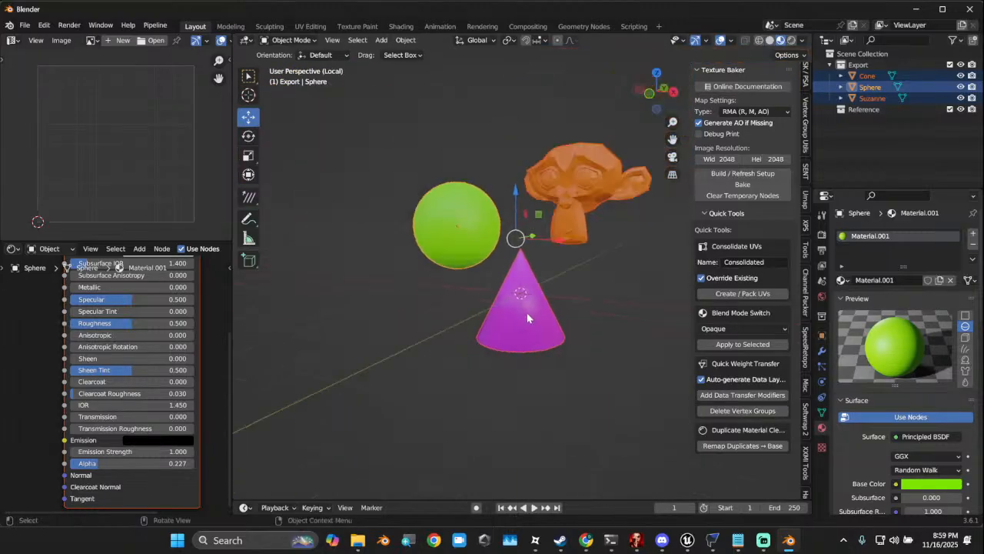
click(715, 337)
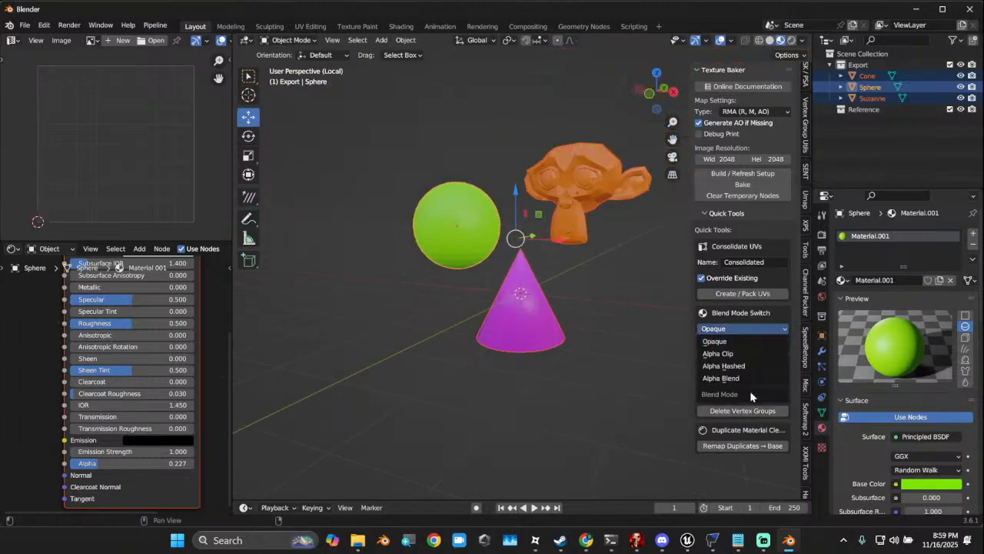
click(750, 370)
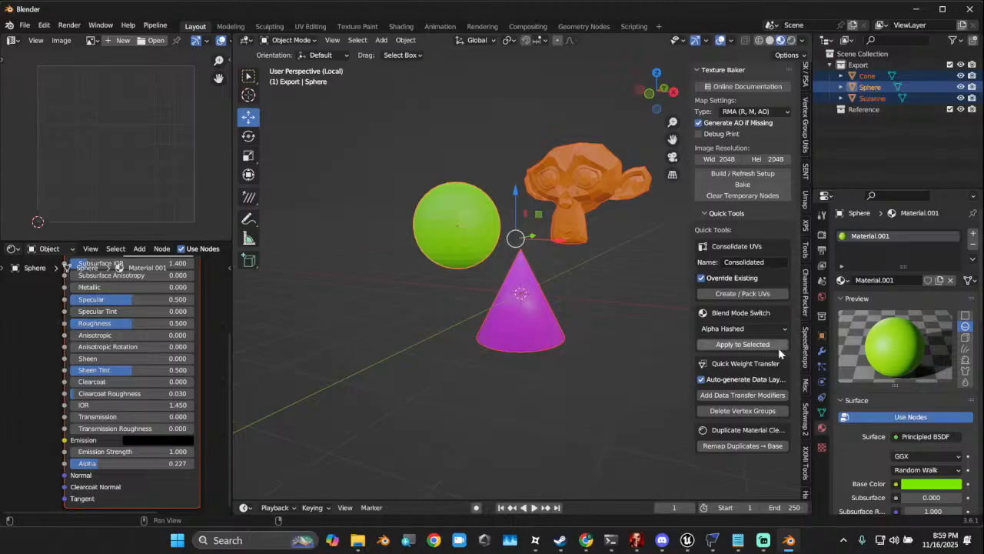
click(758, 345)
middle_drag(586, 309, 556, 242)
scroll(565, 246, up, 6)
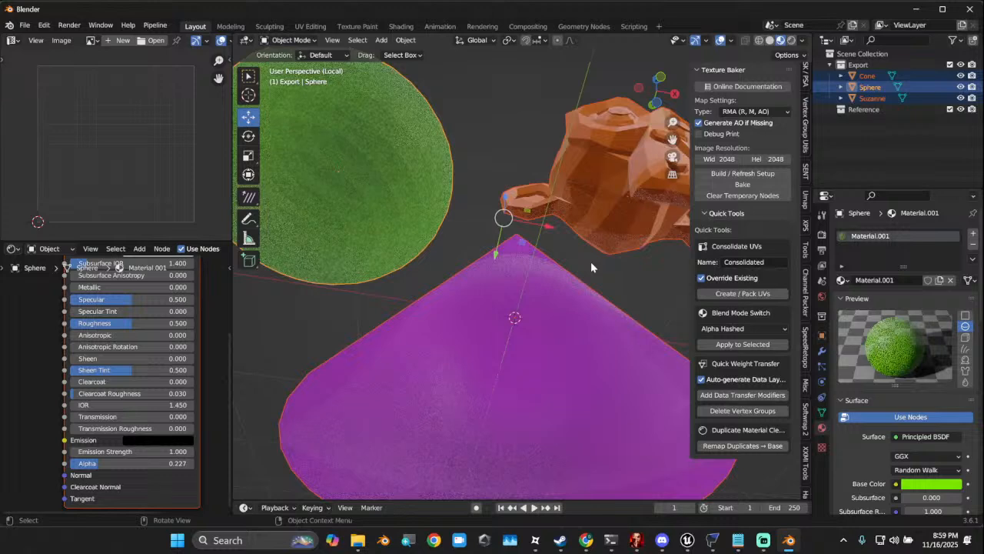
scroll(590, 261, down, 12)
middle_drag(598, 268, 560, 329)
scroll(560, 329, up, 3)
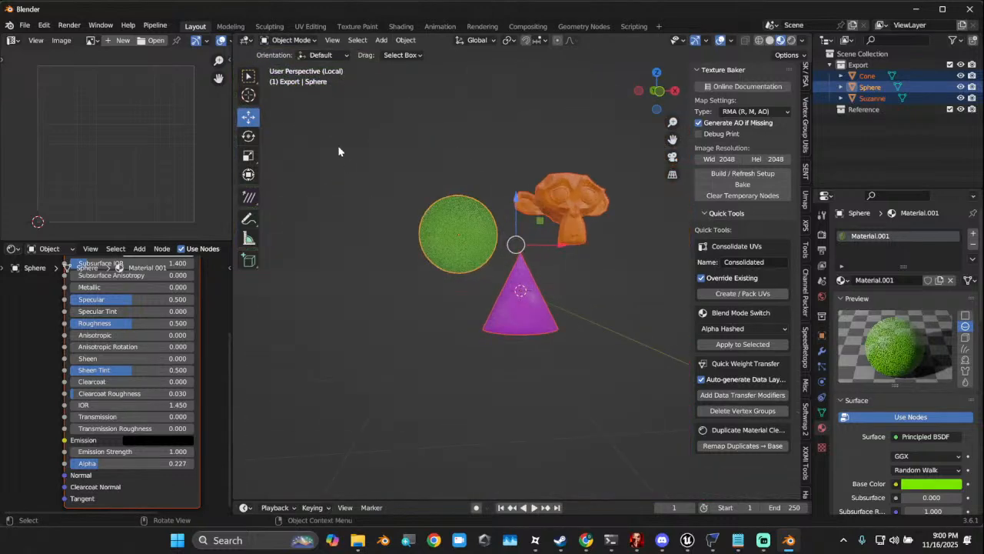
Apply the Opaque blend mode to the materials of all three selected meshes
click(740, 328)
click(740, 345)
click(703, 347)
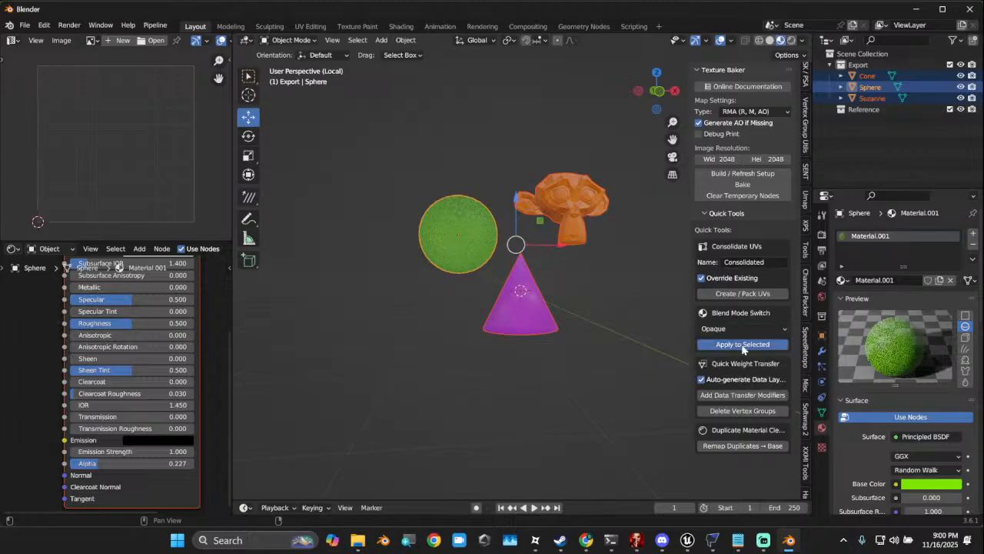
mouse_move(570, 340)
middle_down()
mouse_move(469, 340)
mouse_move(553, 344)
middle_up()
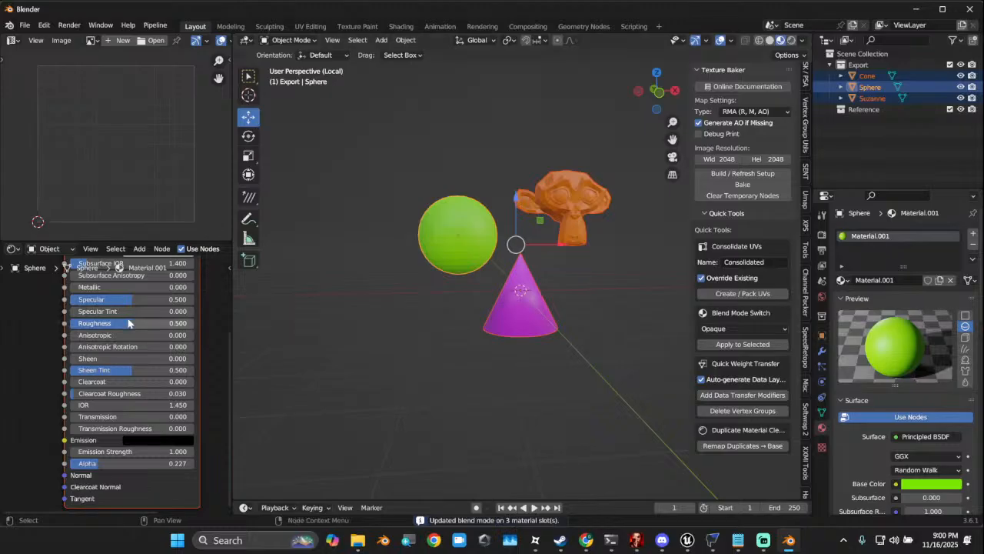
scroll(131, 316, down, 4)
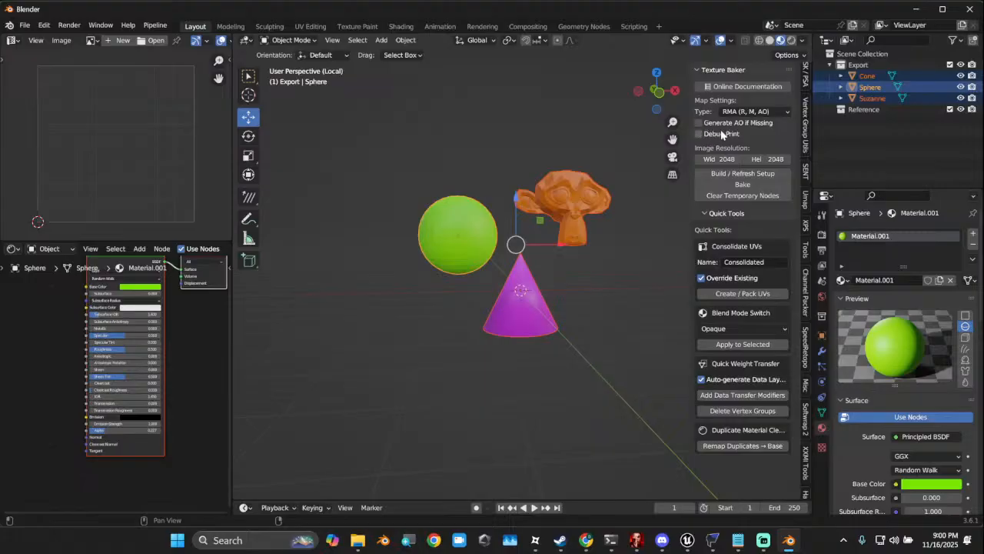
Open the Texture Baker online documentation in the browser and read down to the Setup Requirements & Notes section
click(744, 86)
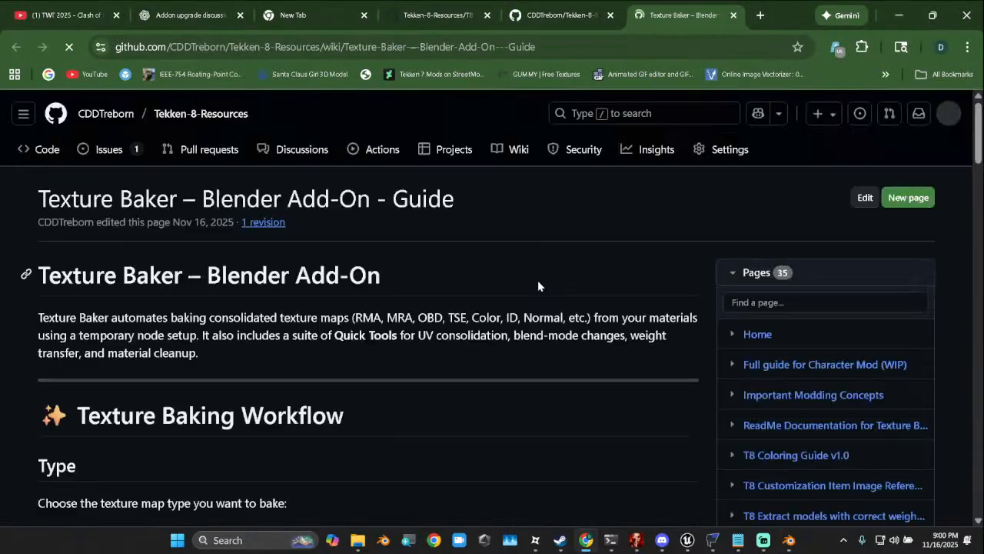
scroll(372, 328, down, 3)
scroll(202, 341, down, 2)
scroll(202, 340, up, 2)
scroll(189, 333, down, 2)
scroll(131, 324, down, 2)
scroll(174, 325, down, 3)
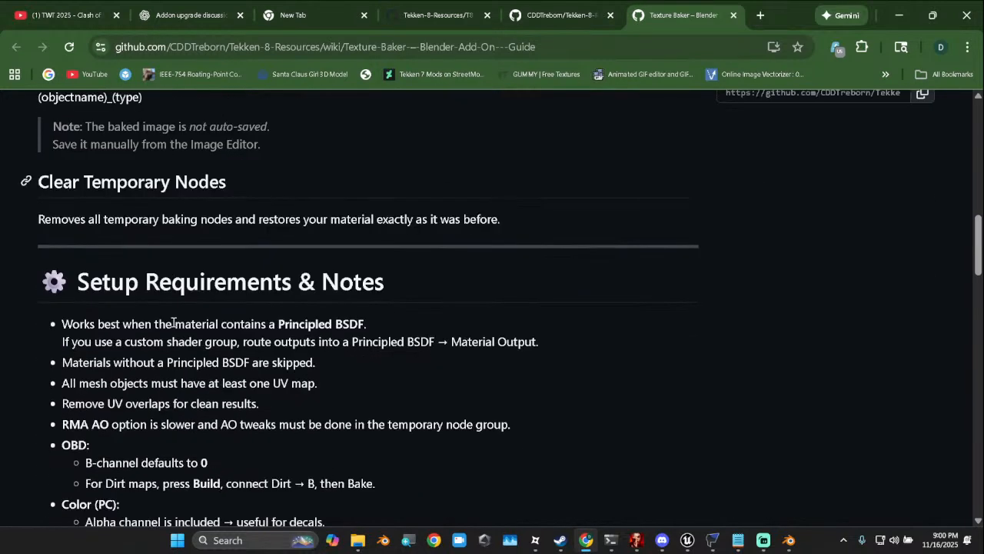
scroll(175, 321, down, 2)
scroll(175, 321, down, 1)
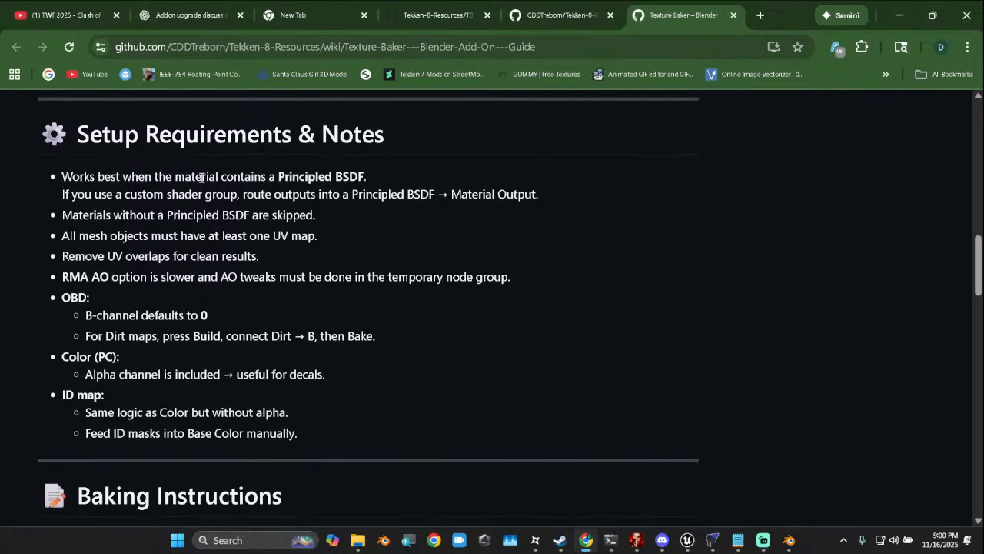
Highlight the setup notes about materials with and without a Principled BSDF, and return to Blender
drag(57, 178, 359, 178)
click(411, 182)
drag(98, 218, 223, 216)
click(292, 216)
click(898, 15)
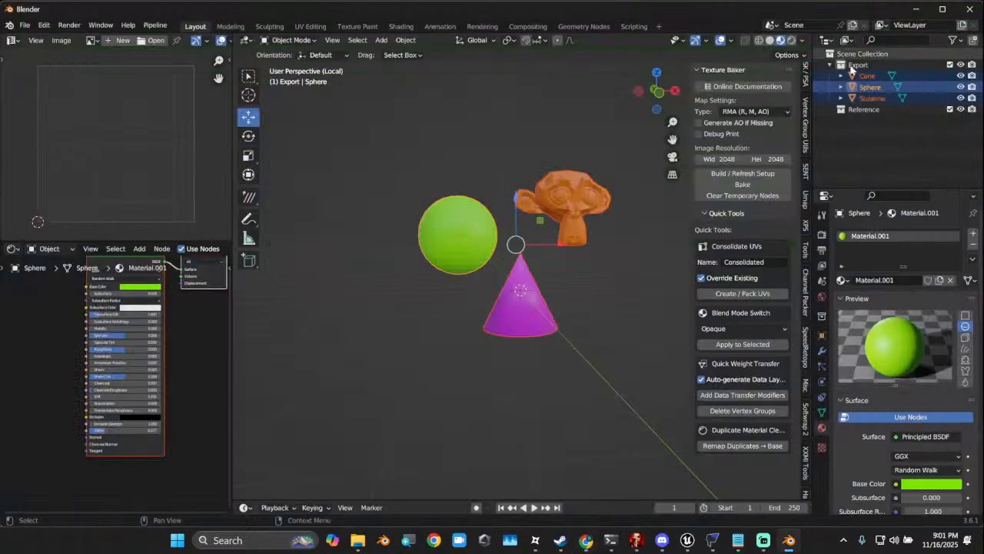
Add a Diffuse BSDF shader node to the sphere's material, left of the Principled BSDF node
drag(414, 176, 610, 286)
middle_drag(597, 311, 555, 307)
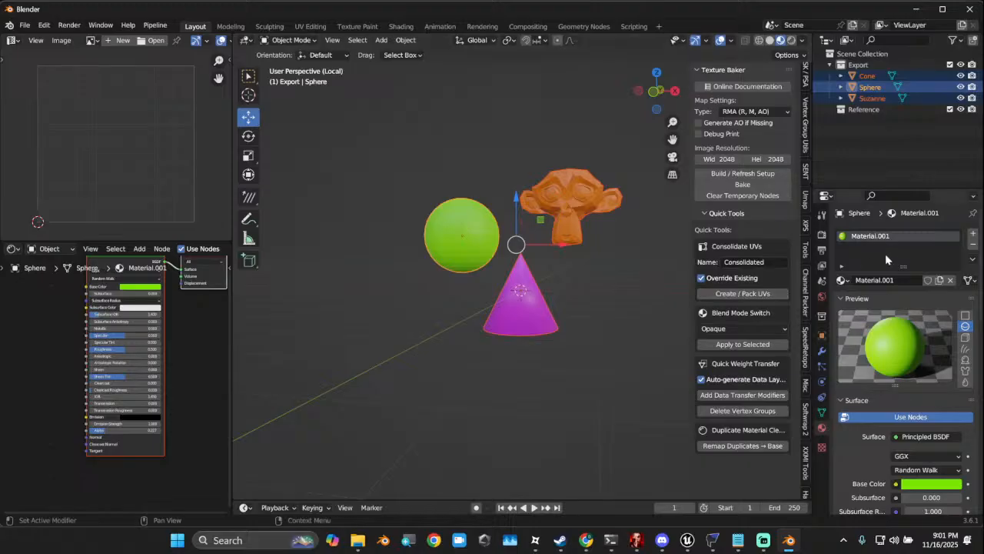
middle_drag(70, 389, 72, 433)
scroll(97, 351, up, 2)
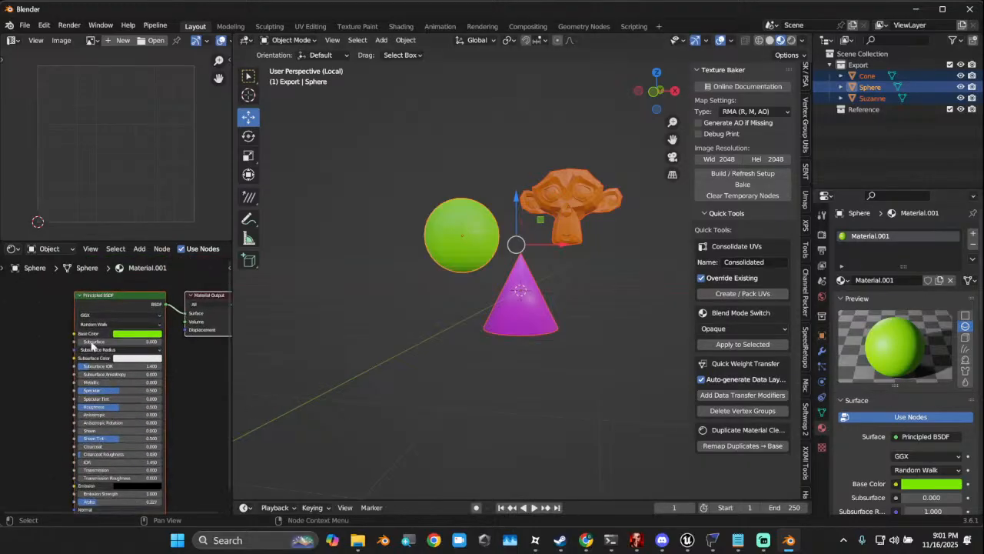
click(136, 305)
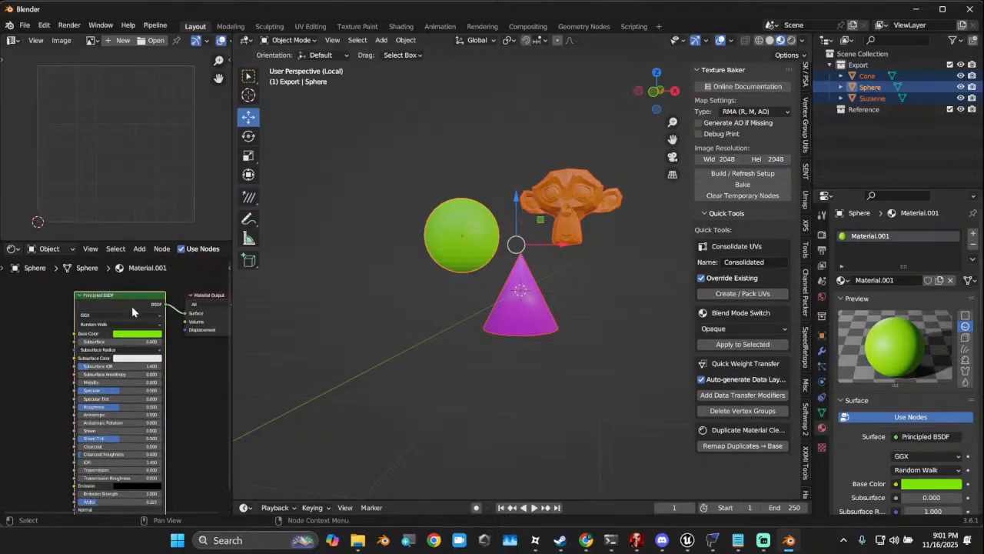
middle_drag(56, 337, 98, 359)
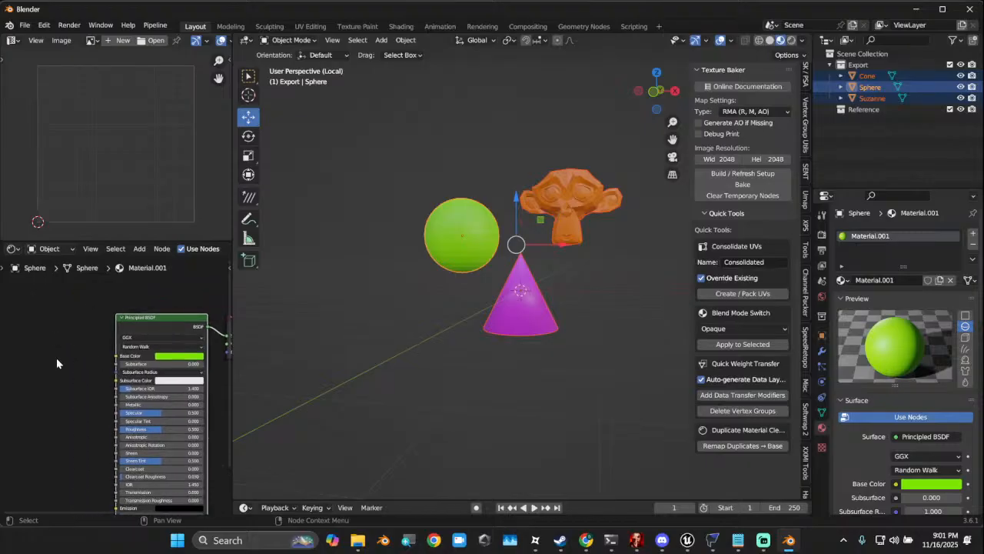
key(shift+a)
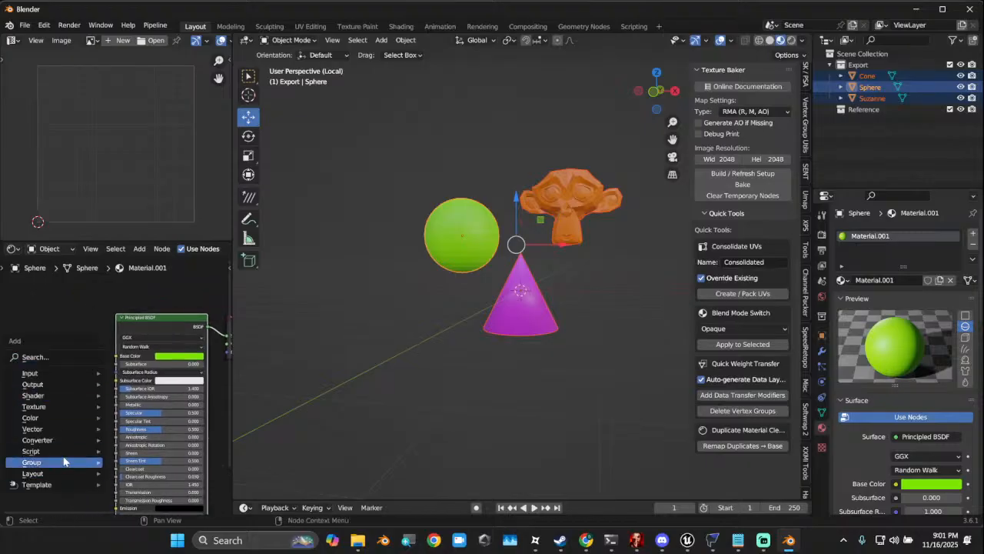
mouse_move(57, 398)
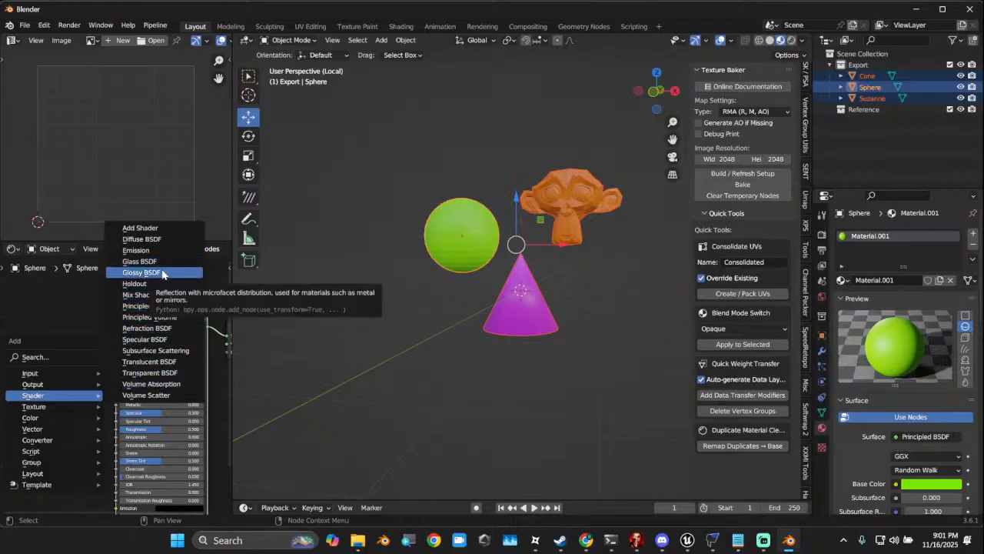
click(163, 239)
click(26, 318)
Connect the Diffuse BSDF output to the Material Output's Surface input and move the Principled BSDF node below the link
scroll(92, 337, up, 1)
middle_drag(90, 336, 69, 338)
drag(65, 336, 223, 336)
click(130, 306)
drag(8, 337, 163, 337)
drag(46, 314, 54, 394)
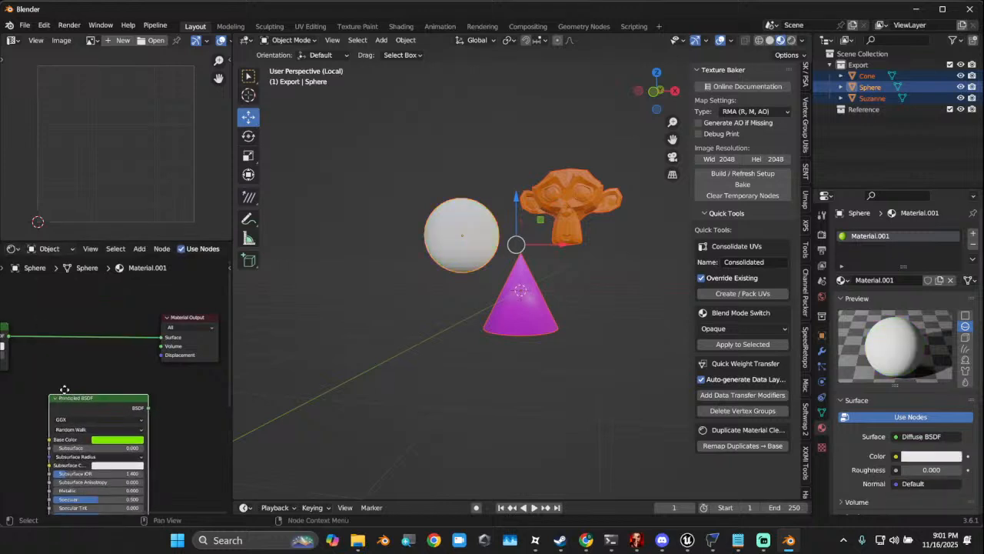
Set the Diffuse BSDF node's Color to pinkish red
middle_drag(54, 394, 124, 384)
click(60, 338)
click(87, 277)
drag(88, 279, 84, 271)
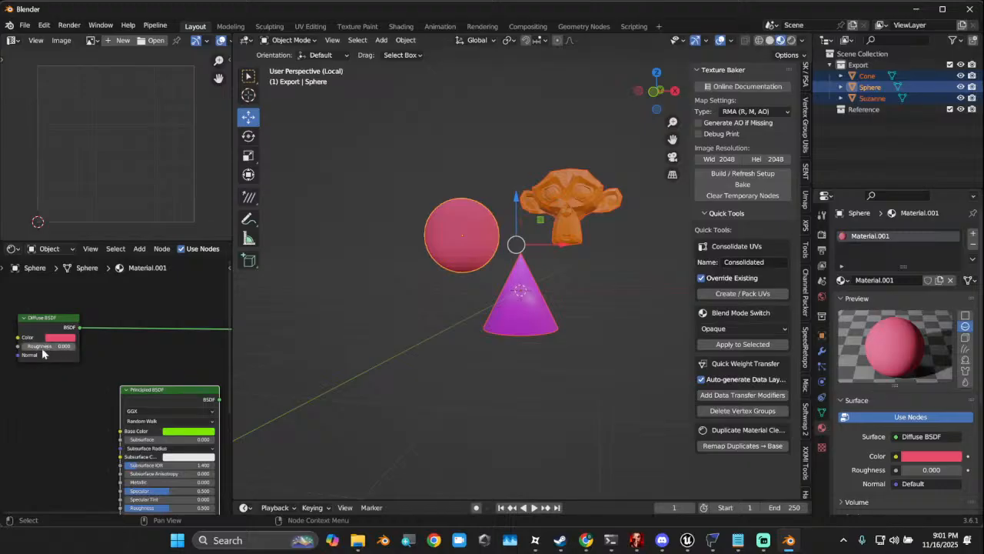
Move the Diffuse BSDF node next to the Material Output and delete the Principled BSDF node from the sphere's material
drag(70, 319, 161, 312)
scroll(456, 287, up, 4)
middle_drag(456, 287, 441, 303)
drag(128, 341, 158, 316)
scroll(174, 346, down, 5)
middle_drag(176, 351, 126, 336)
drag(57, 364, 102, 380)
key(x)
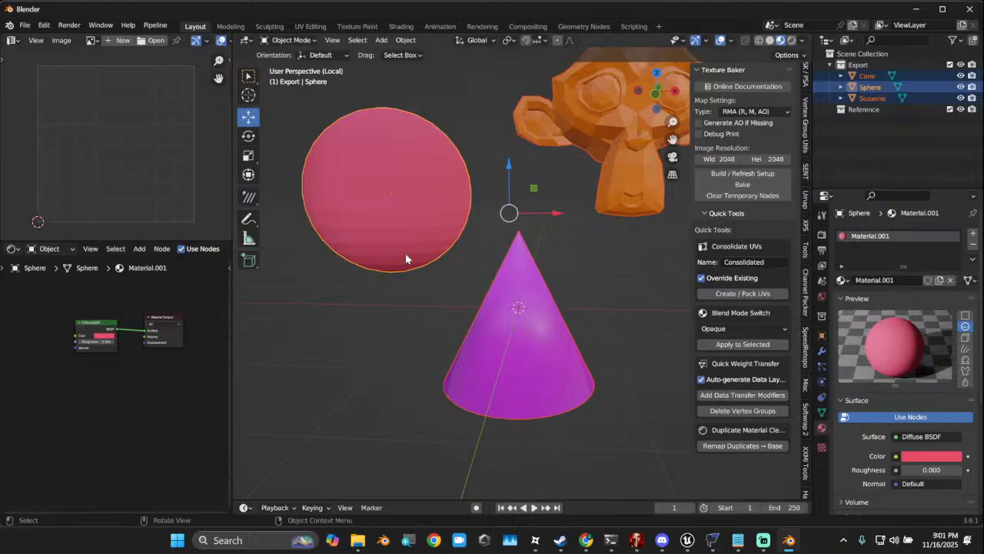
Select the sphere, cone and Suzanne, and set the Texture Baker map type to Diffuse / Grey
scroll(402, 256, down, 3)
drag(386, 156, 604, 332)
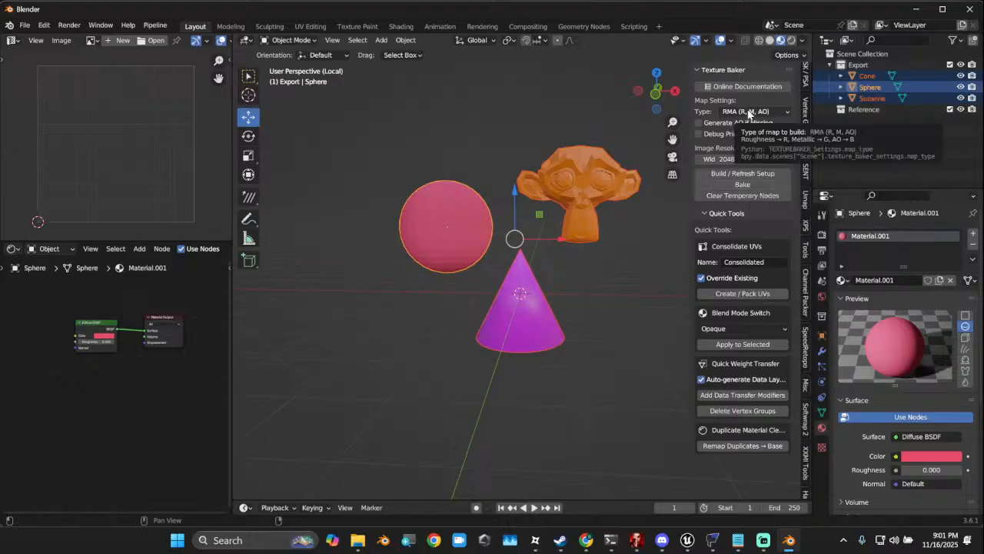
click(748, 113)
click(755, 215)
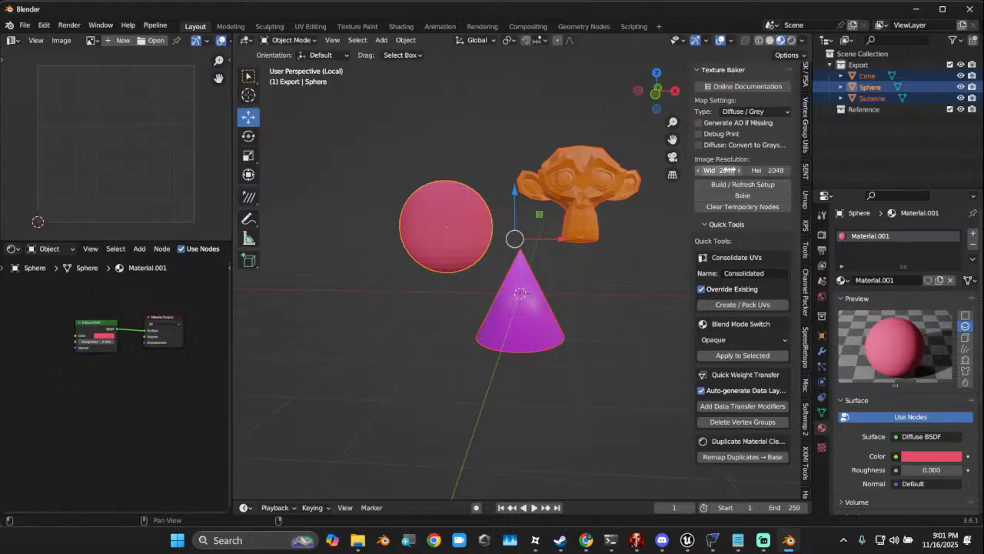
Set the bake image resolution to 1024 wide by 1024 high
click(724, 170)
text(1024)
key(Tab)
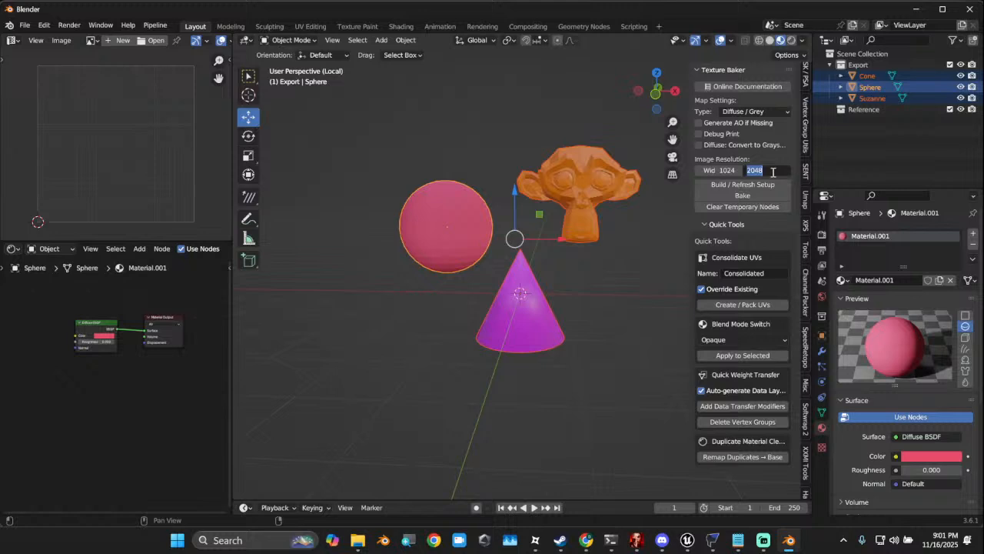
text(10)
key(Tab)
key(Return)
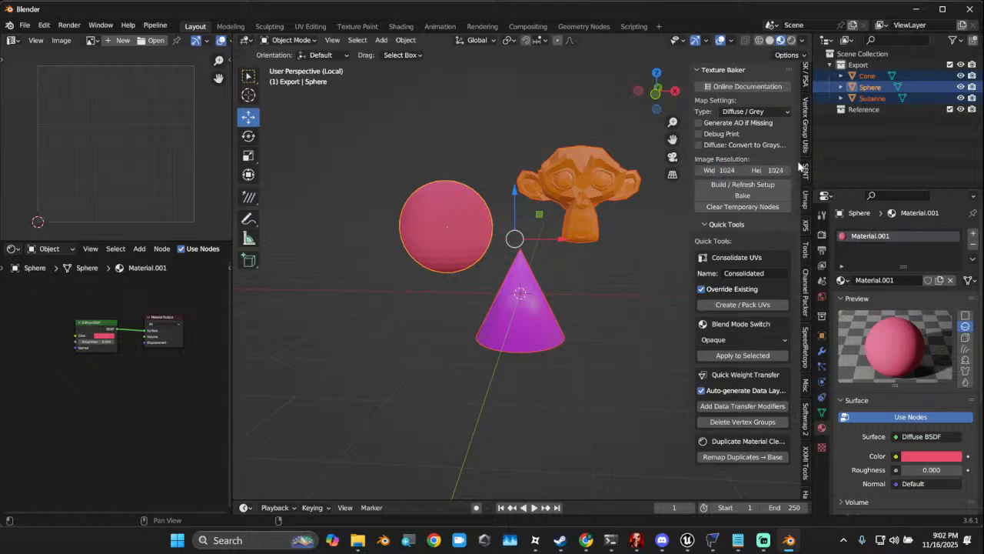
Build the bake setup for the three selected meshes and bake their Diffuse / Grey map
click(729, 185)
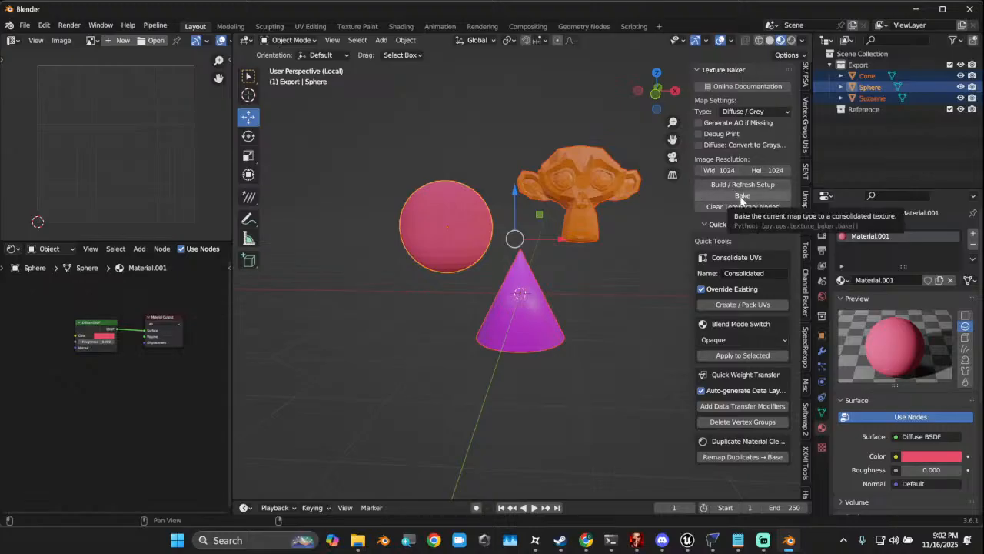
click(741, 197)
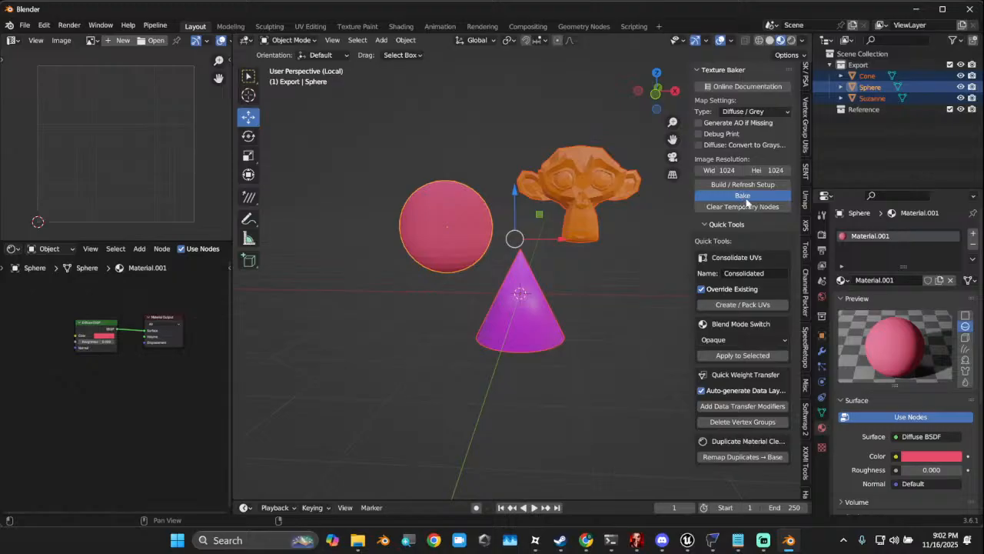
scroll(83, 171, down, 6)
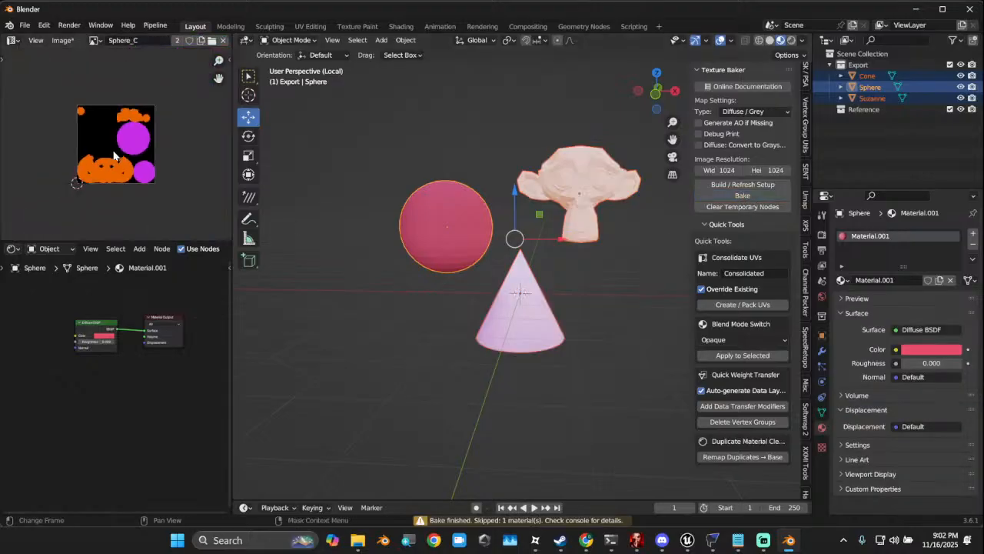
Check the sphere's UV layout in Edit Mode and return to Object Mode
click(450, 216)
click(285, 40)
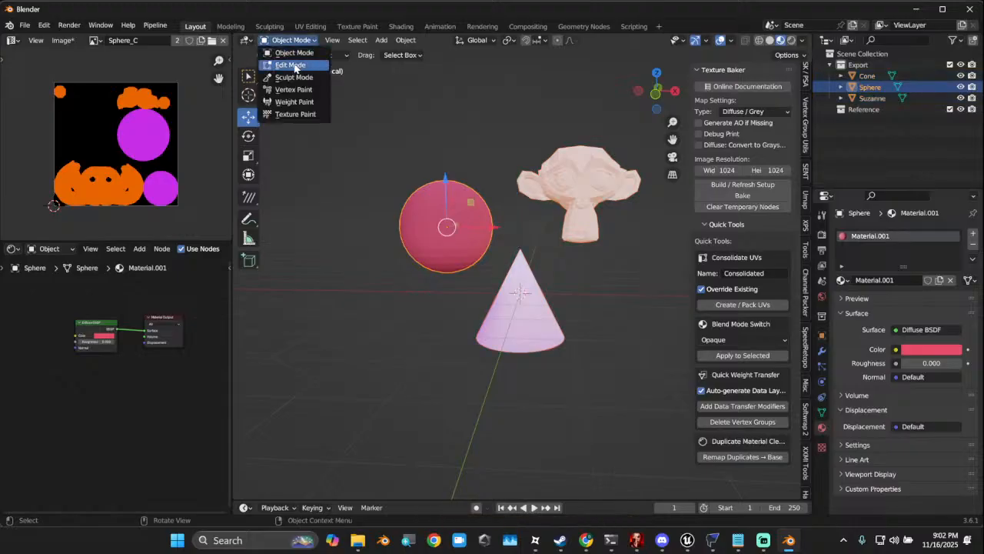
click(284, 63)
scroll(177, 154, up, 7)
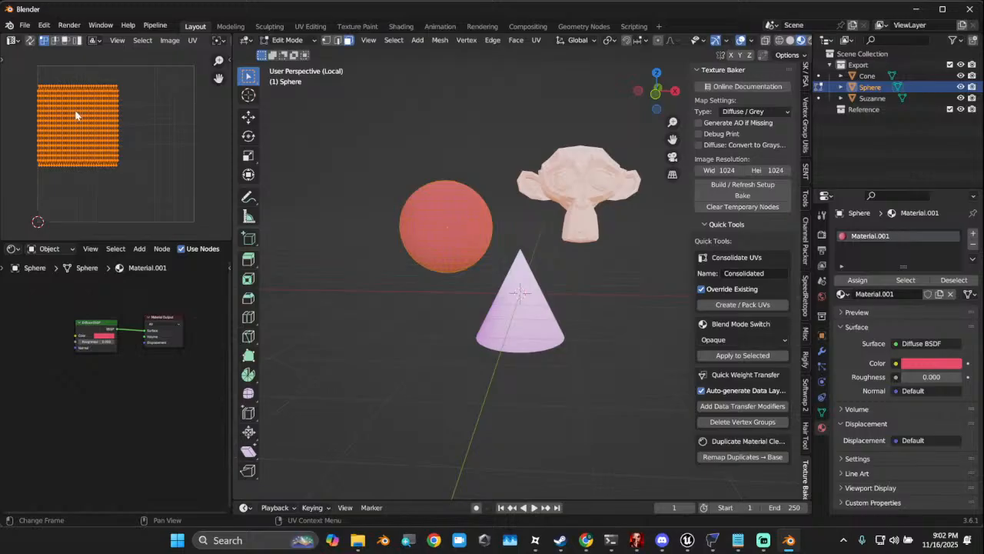
scroll(346, 117, down, 3)
click(285, 40)
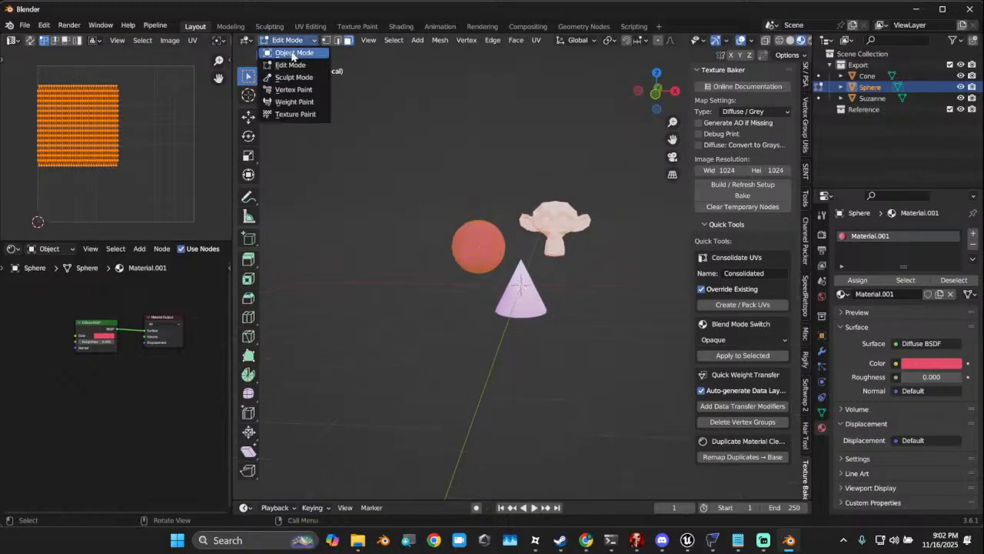
click(284, 51)
Select all three meshes and put them into Edit Mode together to show their combined UV layout
key(a)
click(285, 40)
click(285, 64)
scroll(83, 148, up, 2)
scroll(104, 142, down, 2)
scroll(146, 40, down, 4)
scroll(138, 40, down, 6)
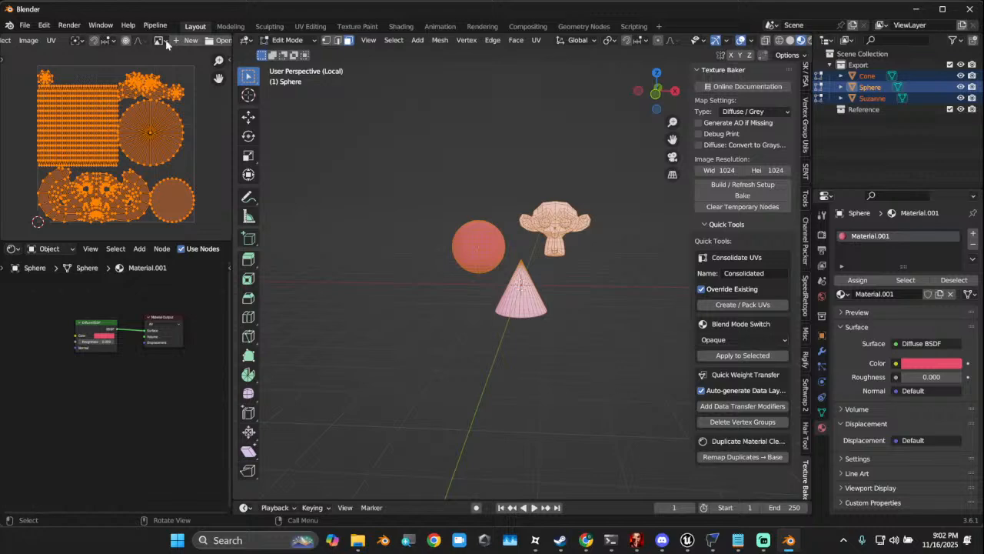
Display the baked Sphere_C image behind the UV layout
click(119, 40)
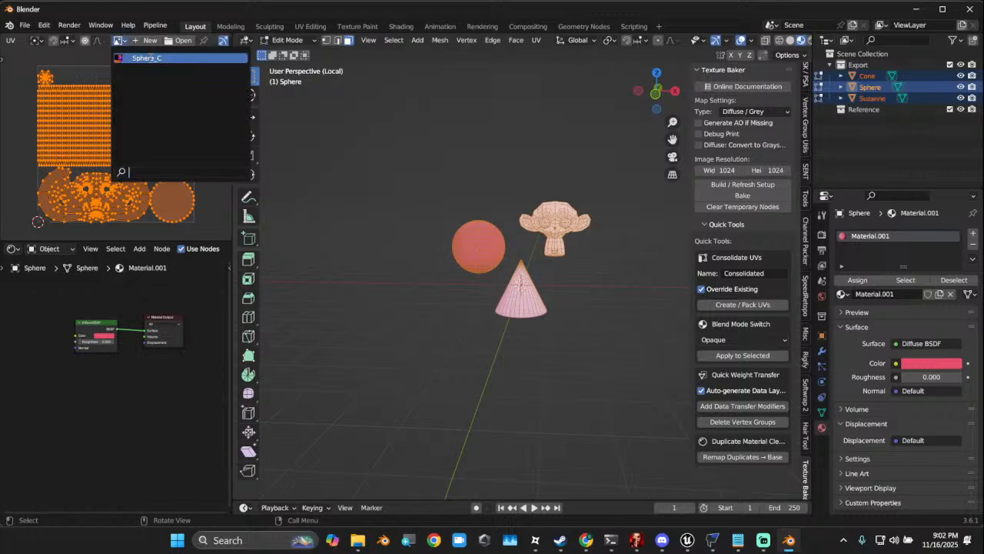
click(146, 57)
scroll(135, 127, down, 4)
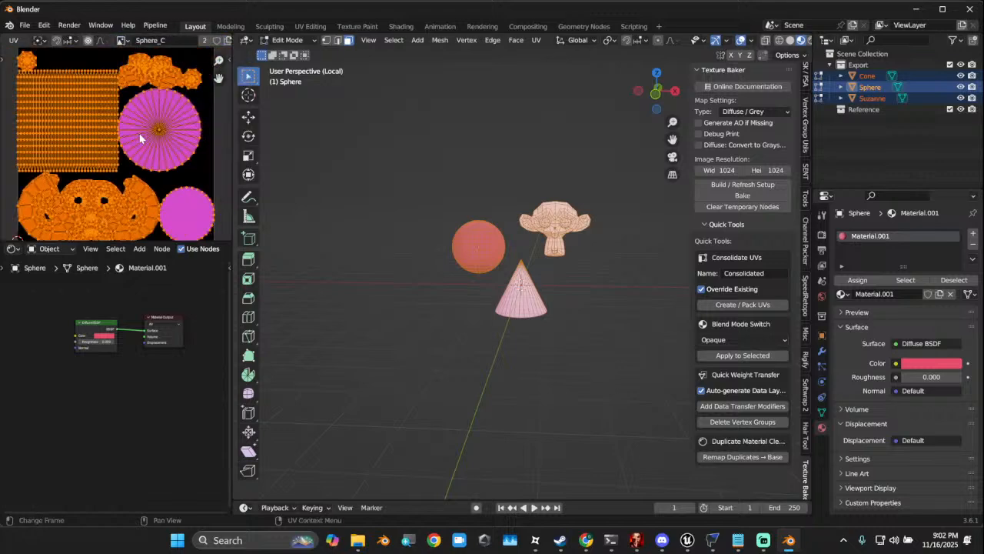
Compare the baked Sphere_C image with the meshes' UV islands by deselecting and reselecting the mesh faces
click(189, 183)
click(384, 200)
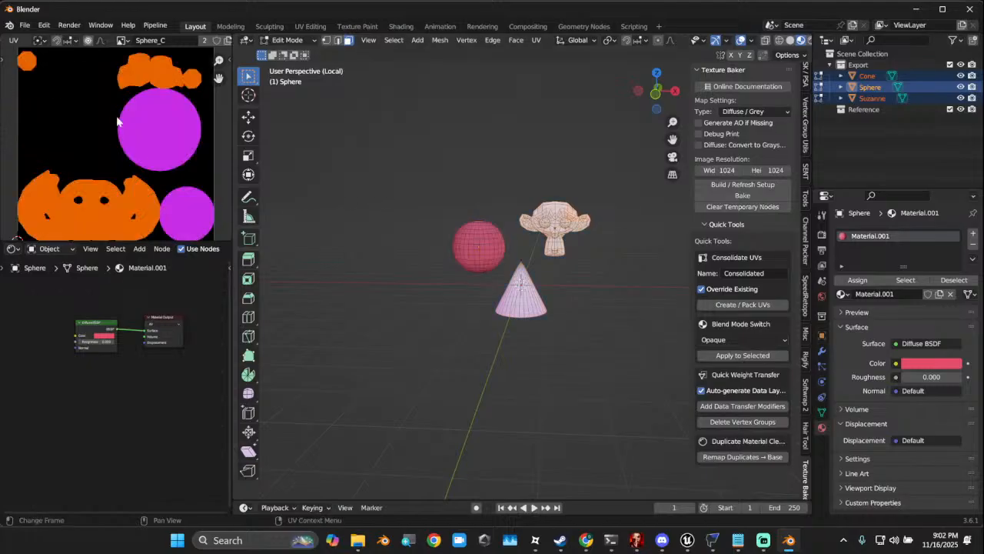
scroll(154, 163, down, 3)
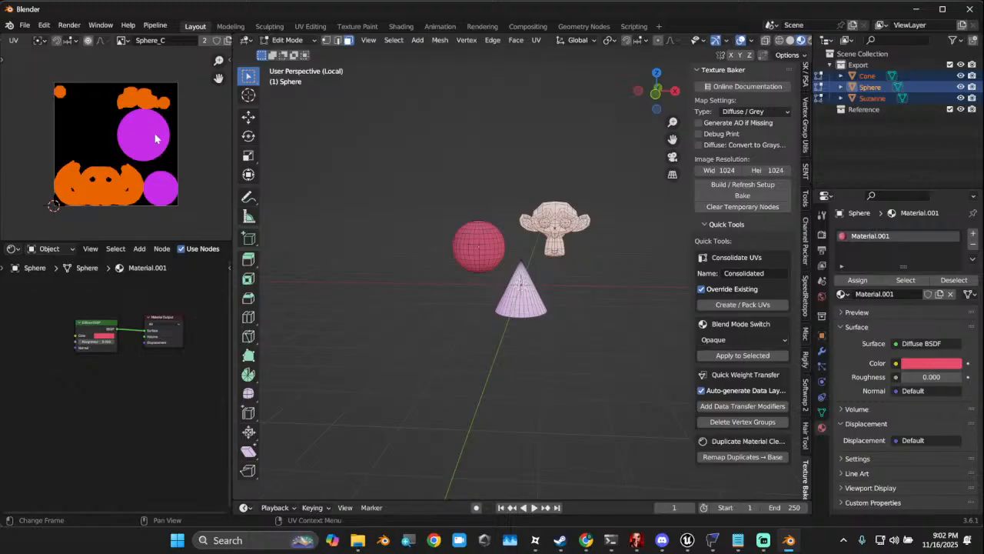
drag(438, 209, 608, 315)
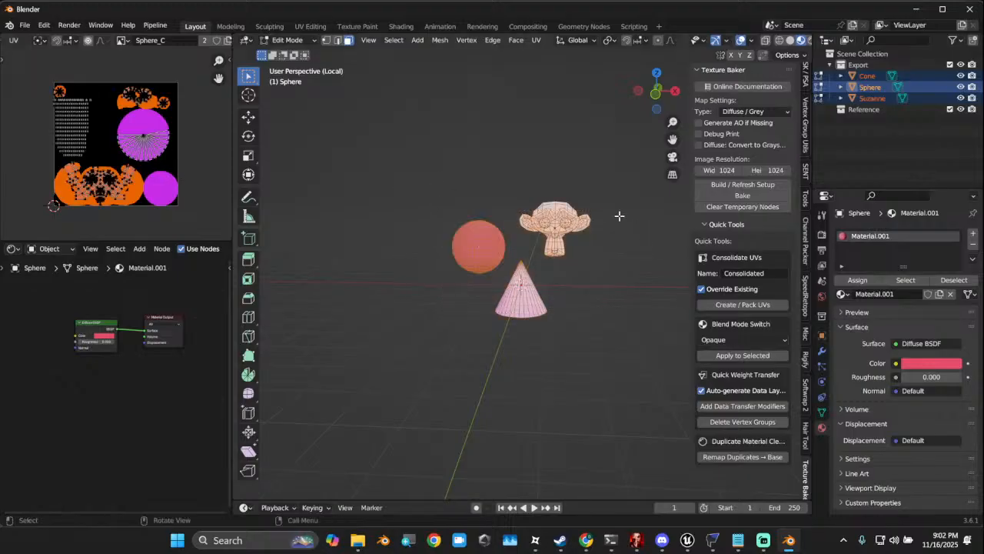
click(611, 179)
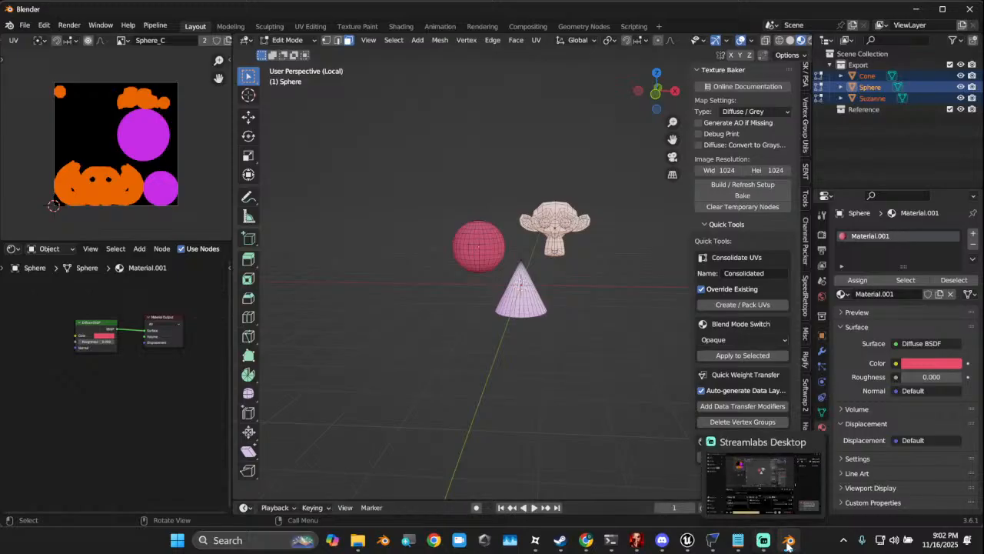
Open the system console, read the bake messages about the skipped material, and minimize the console
click(98, 26)
click(147, 154)
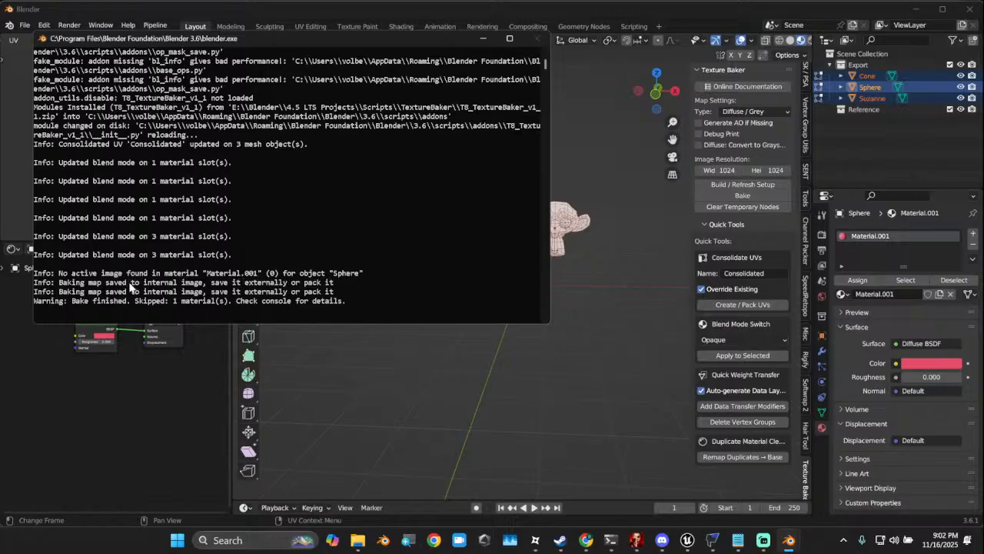
click(179, 300)
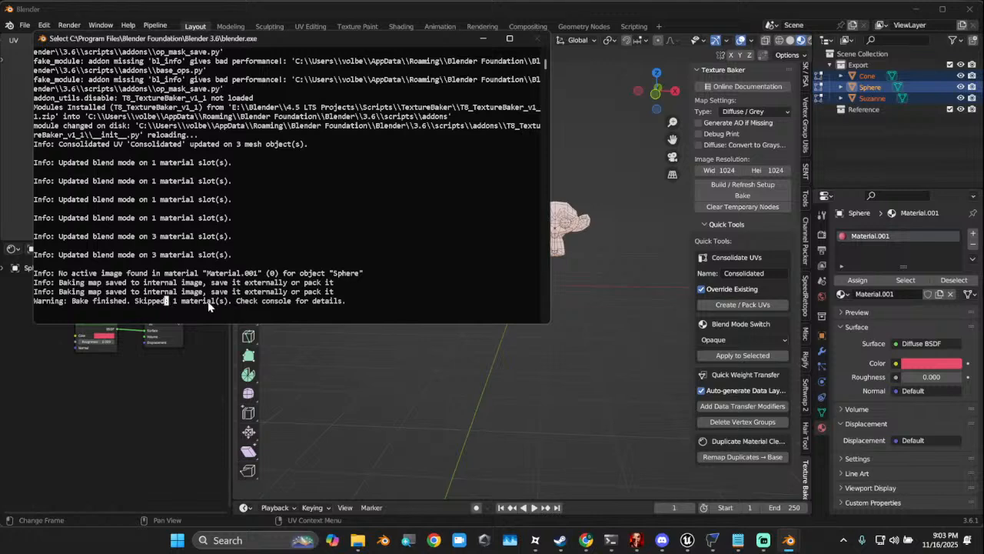
scroll(388, 304, down, 5)
scroll(384, 292, up, 4)
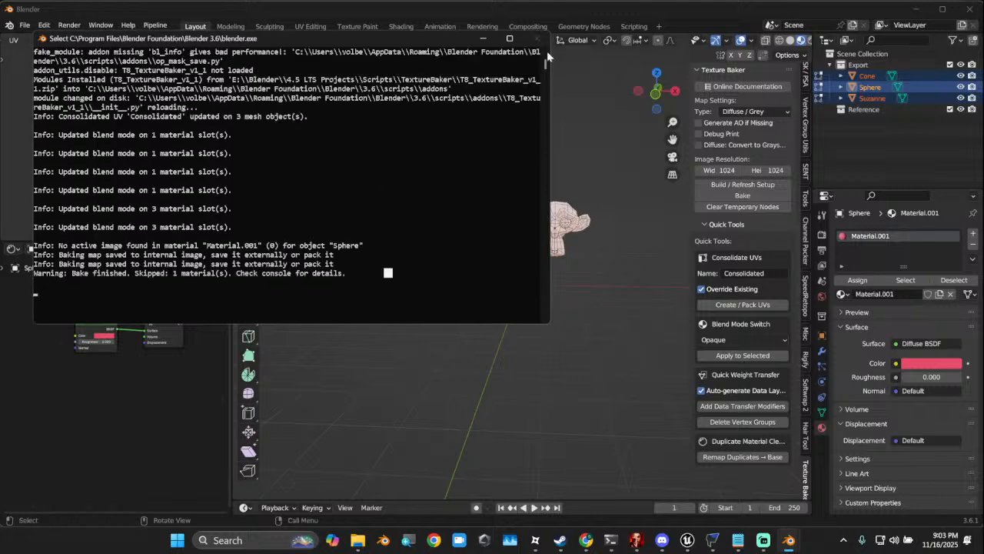
click(483, 39)
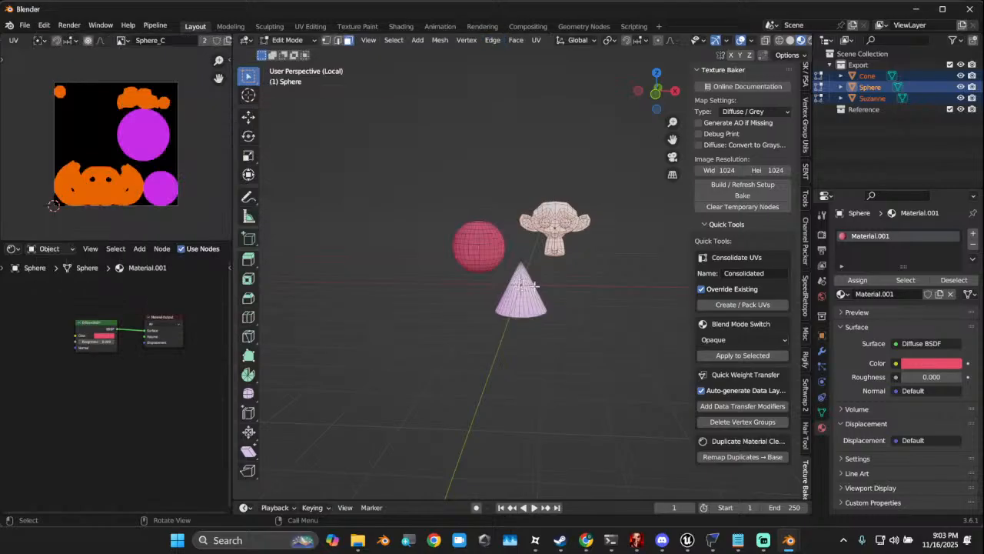
Return the three meshes to Object Mode and try to clear their temporary bake nodes
scroll(589, 257, up, 4)
scroll(598, 251, down, 3)
drag(411, 157, 619, 333)
click(285, 40)
click(288, 50)
click(739, 206)
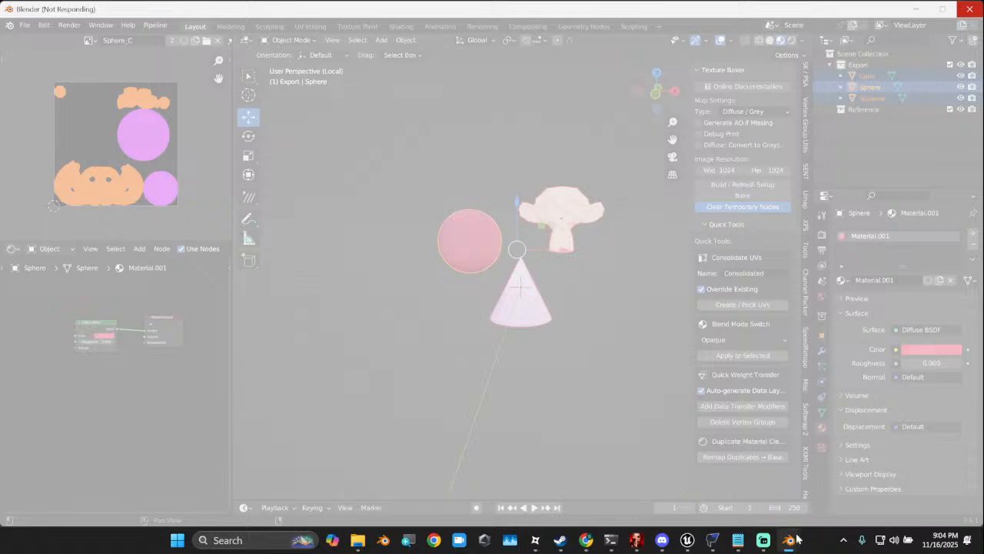
Close the console window of the unresponsive Blender session
mouse_move(797, 540)
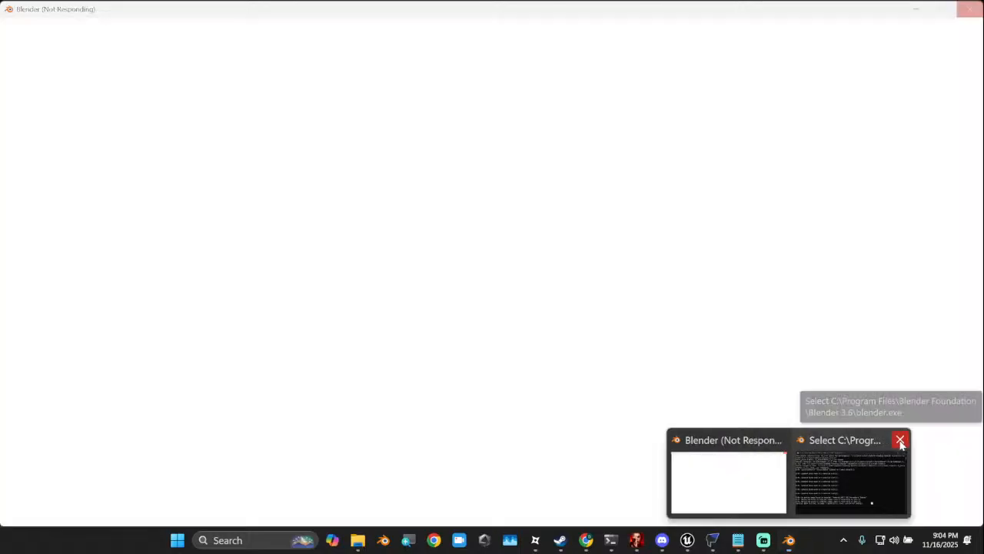
click(898, 440)
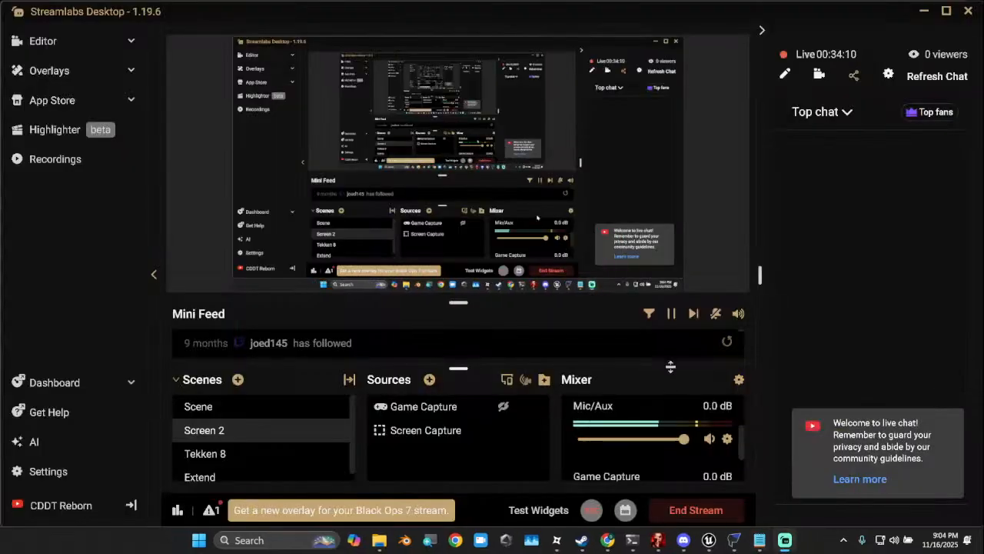